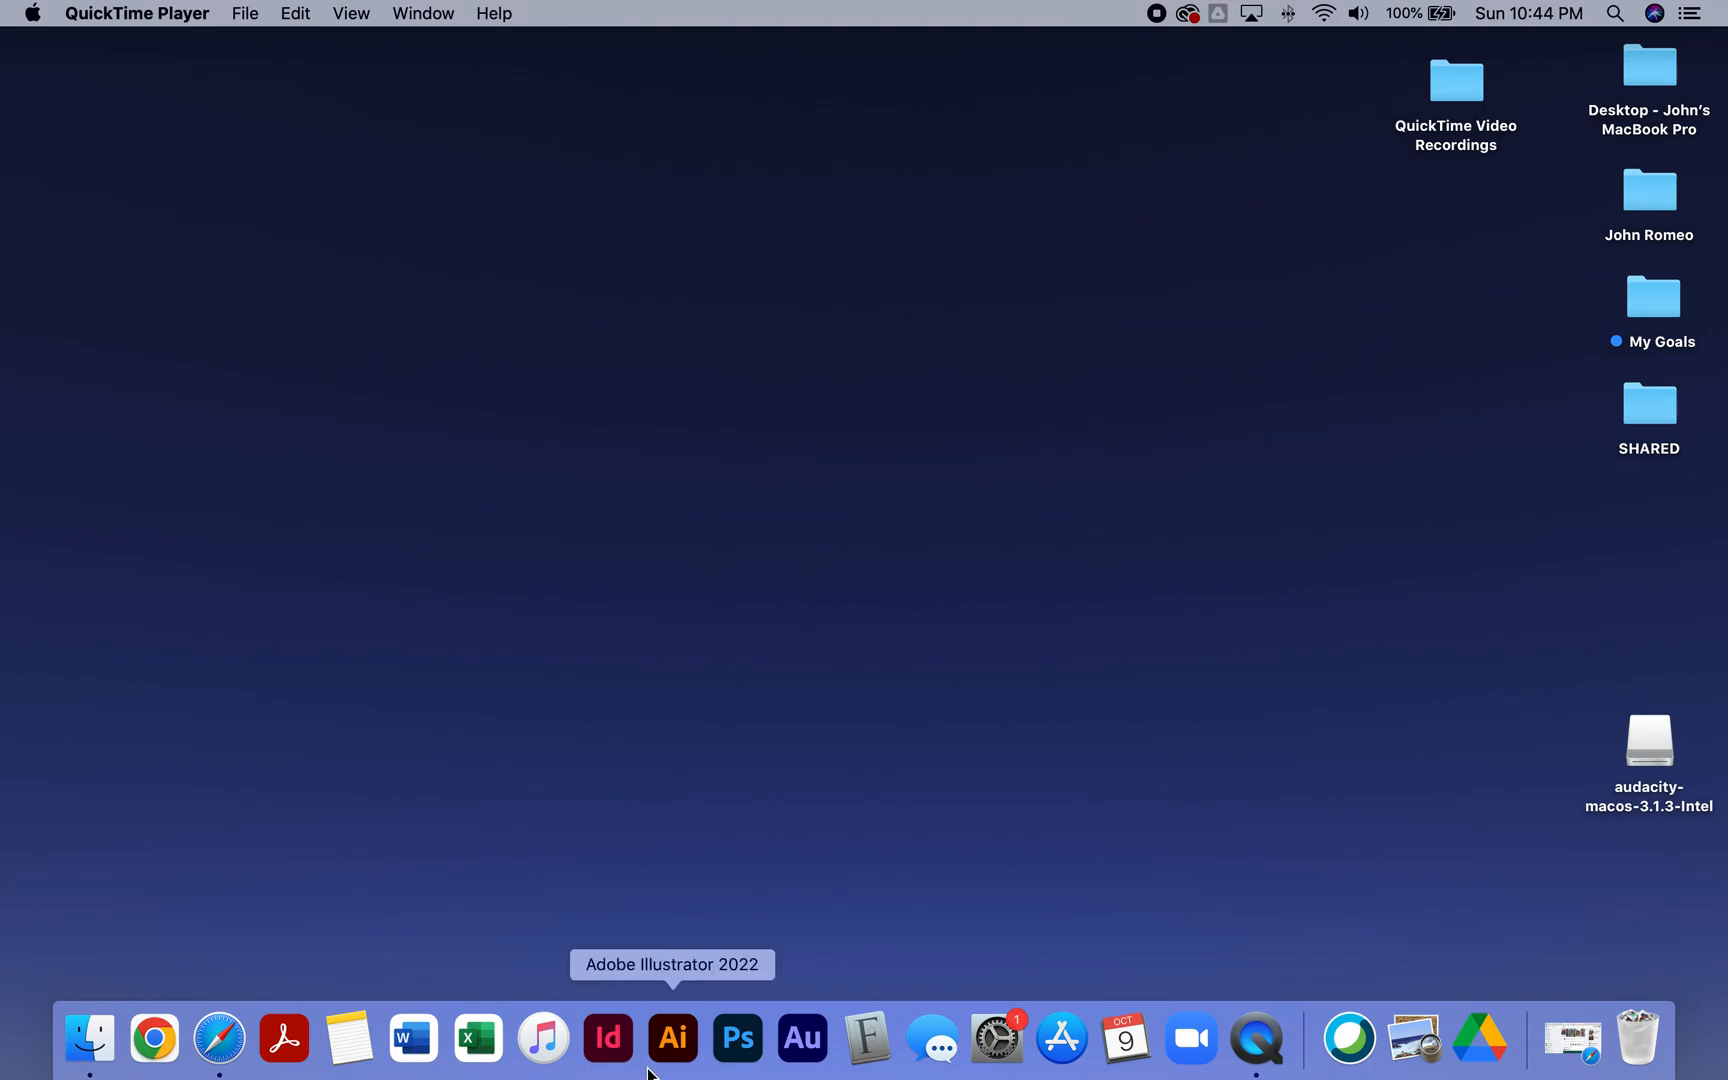
- Launch Illustrator and create a new document 3.5 in wide and 2 in high
{"action": "left_click", "coordinate": [696, 1044]}
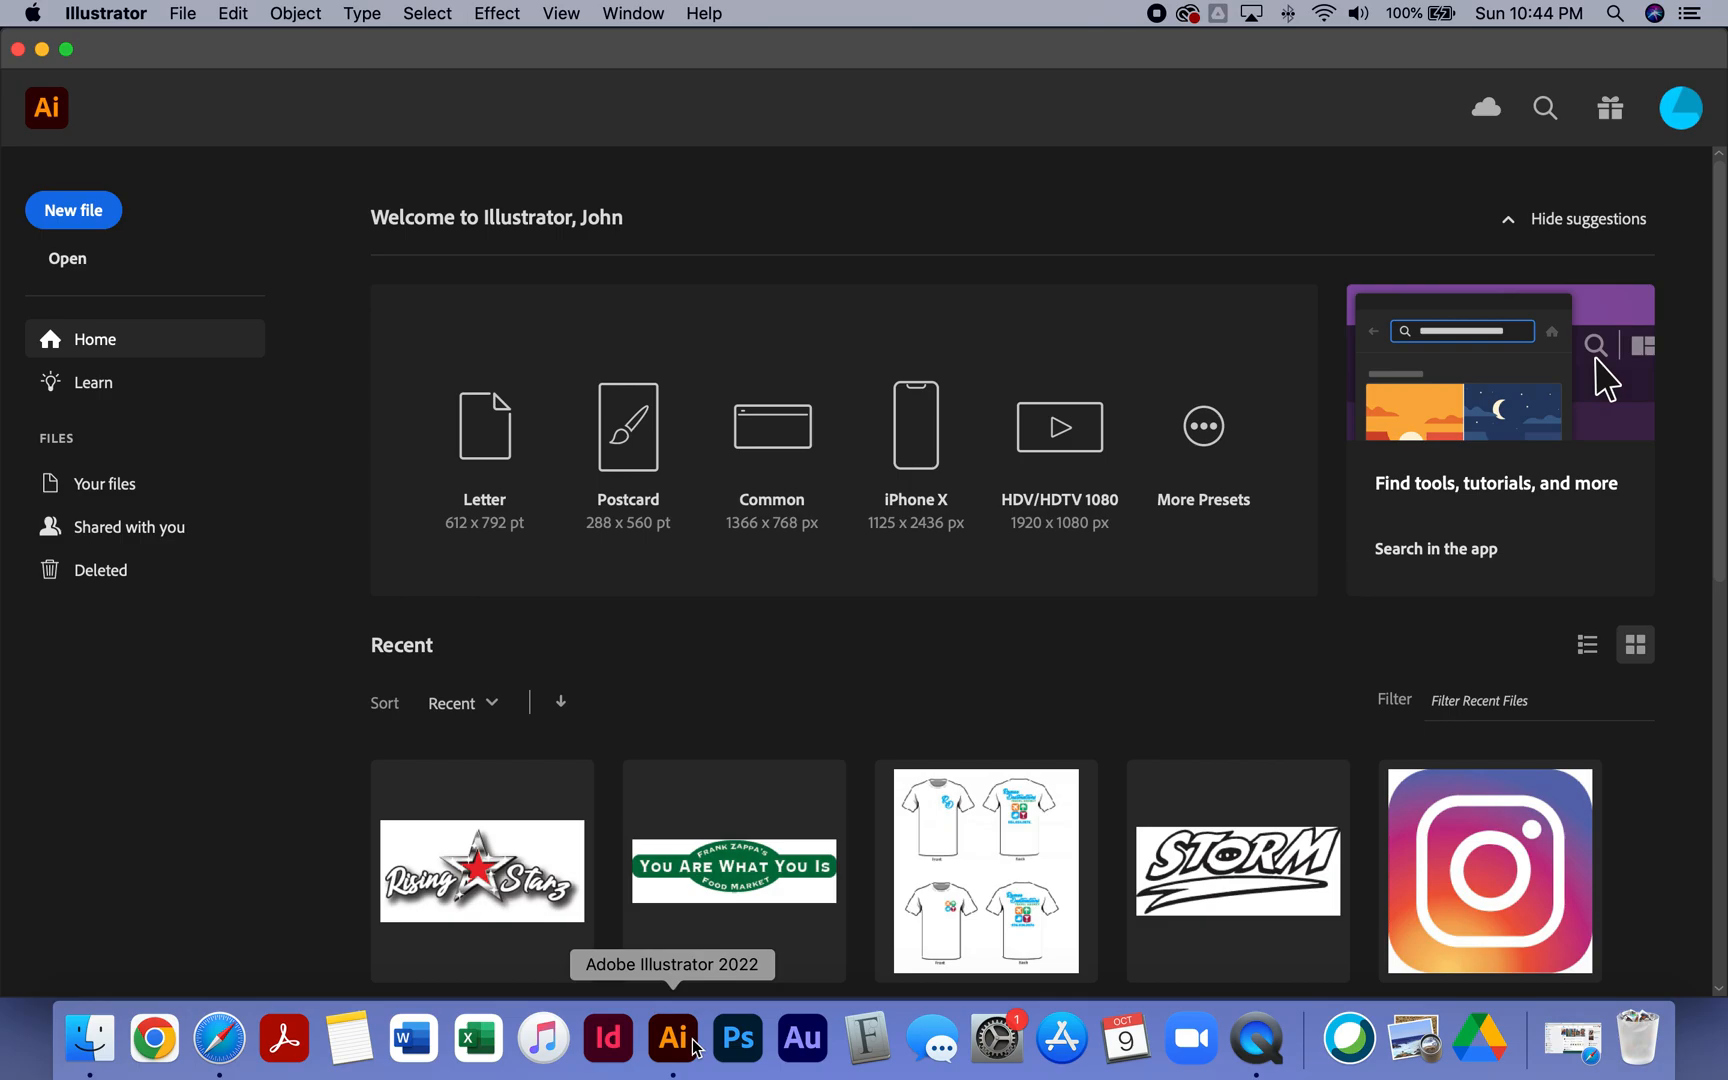
{"action": "key", "text": "super+n"}
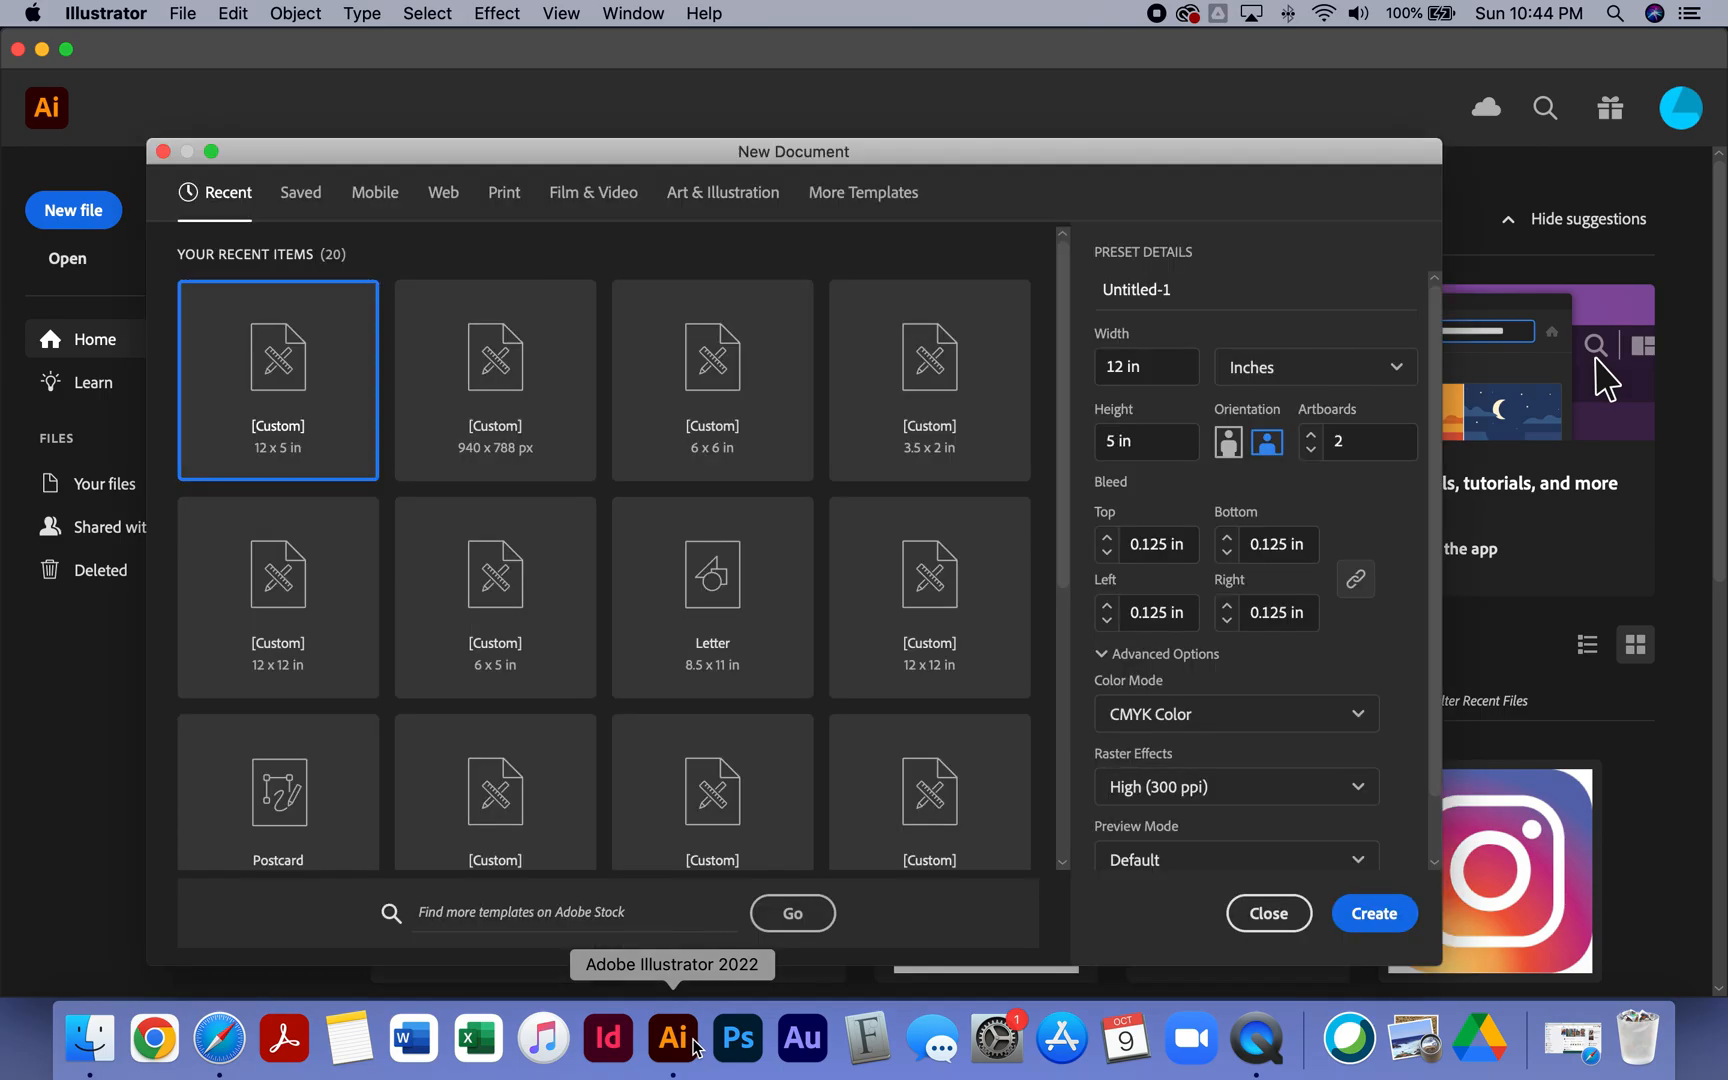
{"action": "left_click", "coordinate": [1184, 369]}
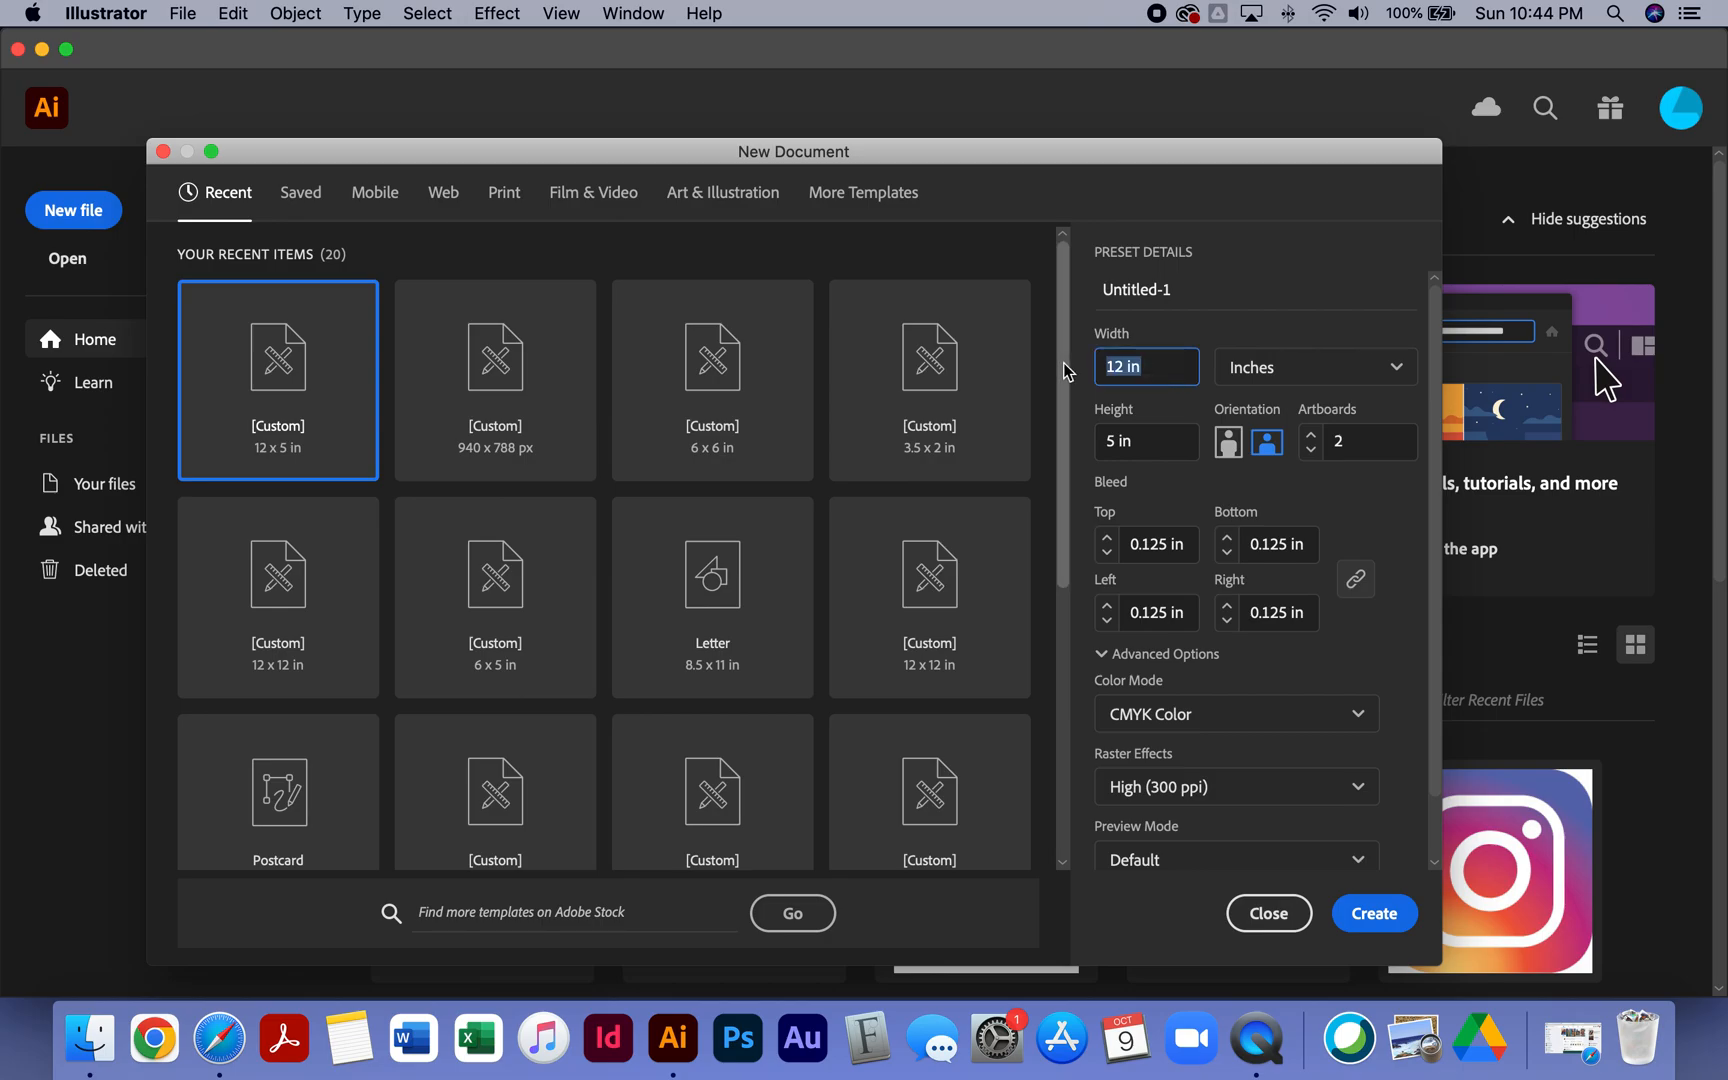
{"action": "type", "text": "3.5"}
{"action": "key", "text": "Tab"}
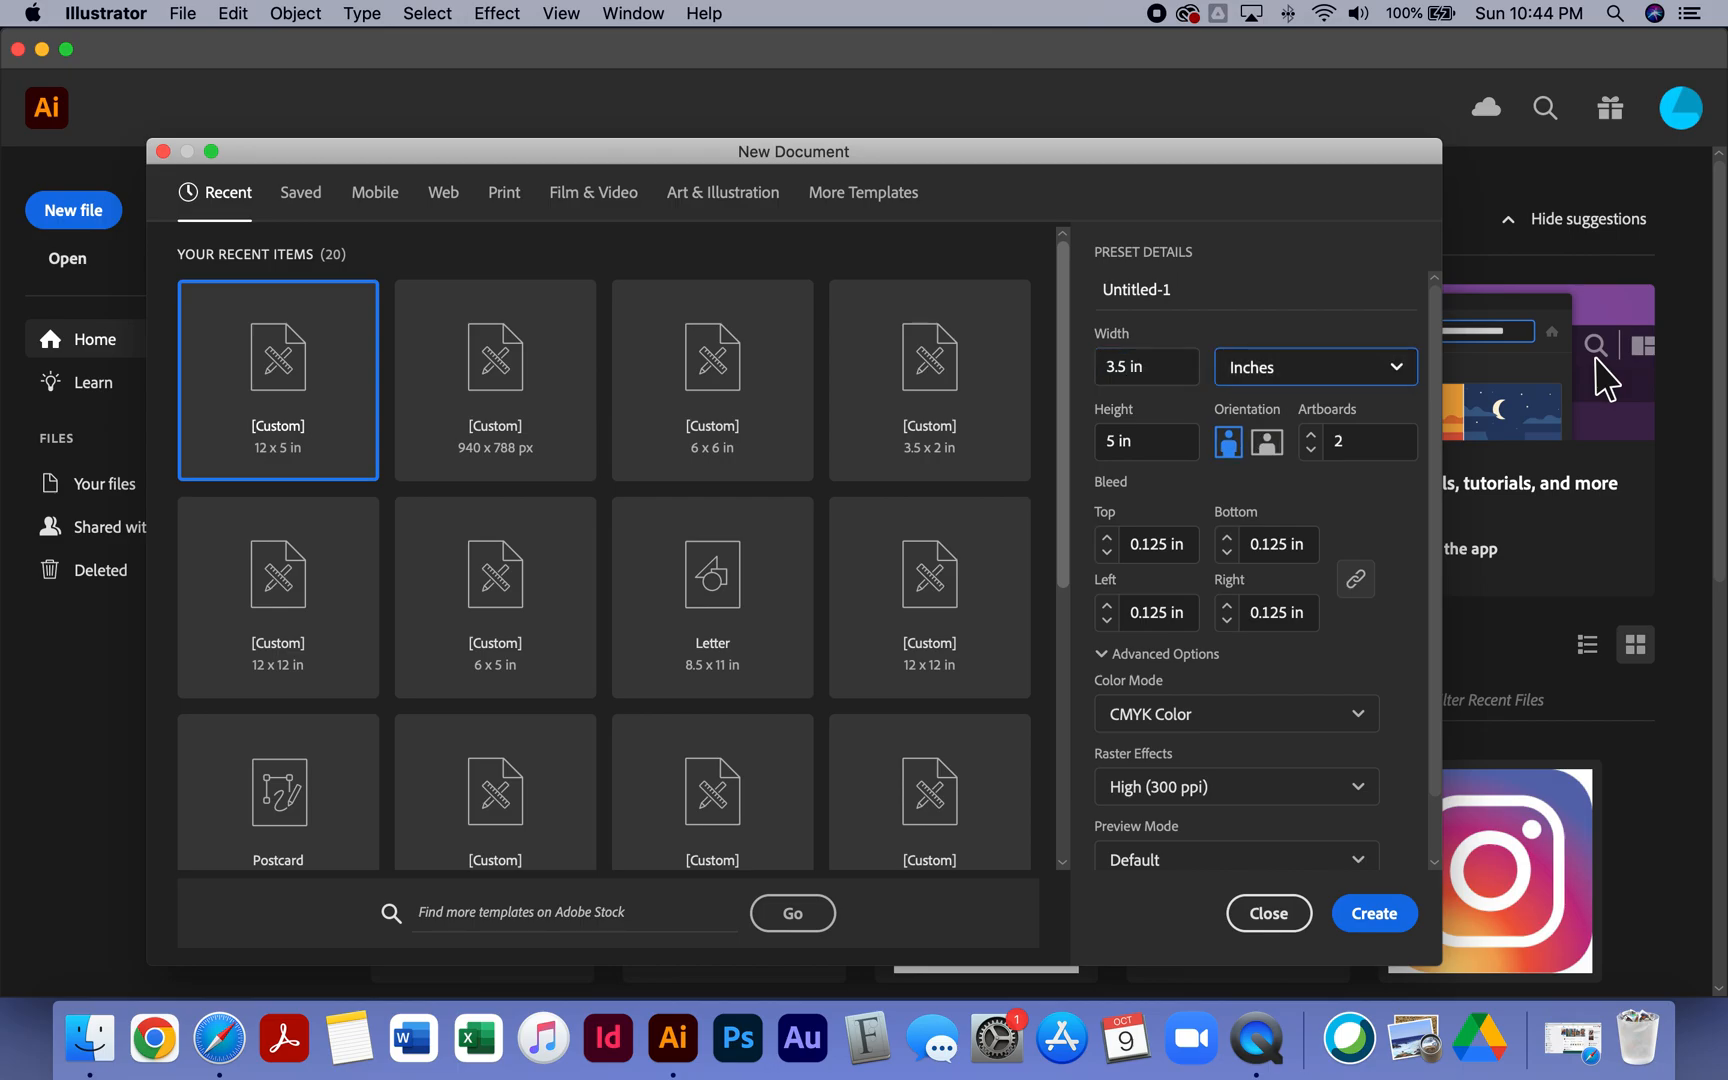
{"action": "key", "text": "Tab"}
{"action": "type", "text": "2"}
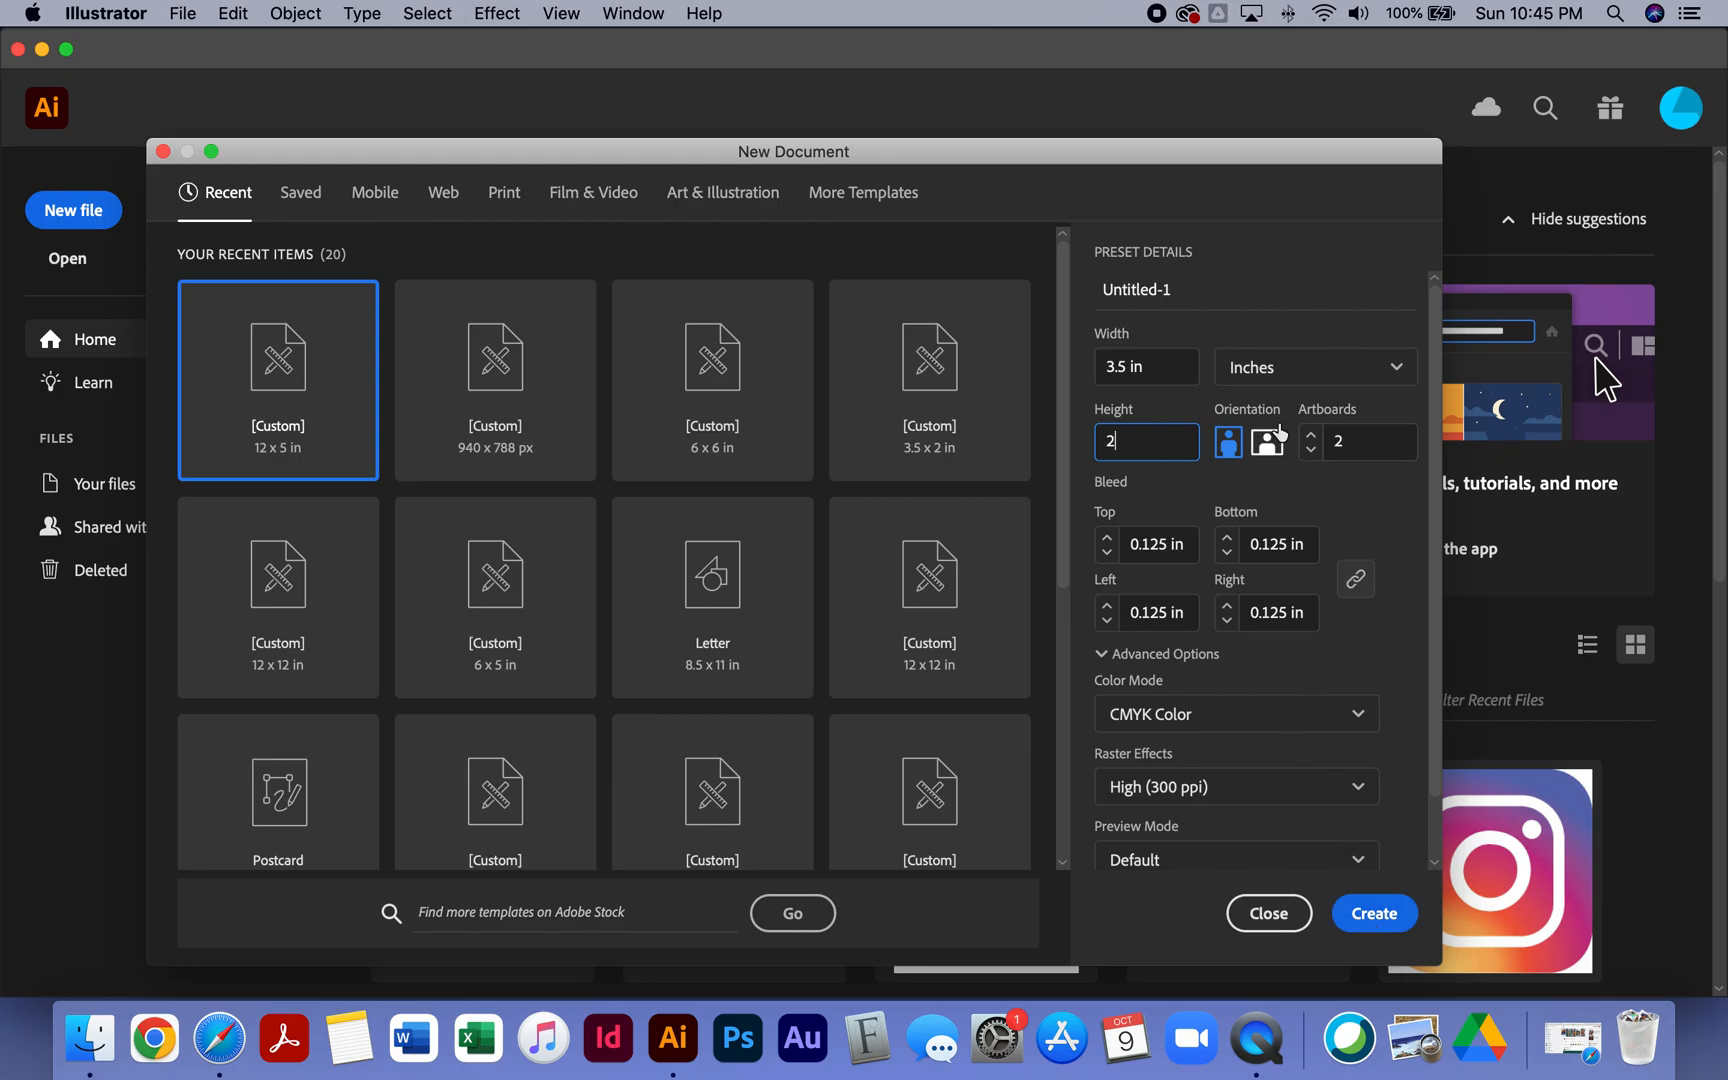
{"action": "left_click", "coordinate": [1366, 918]}
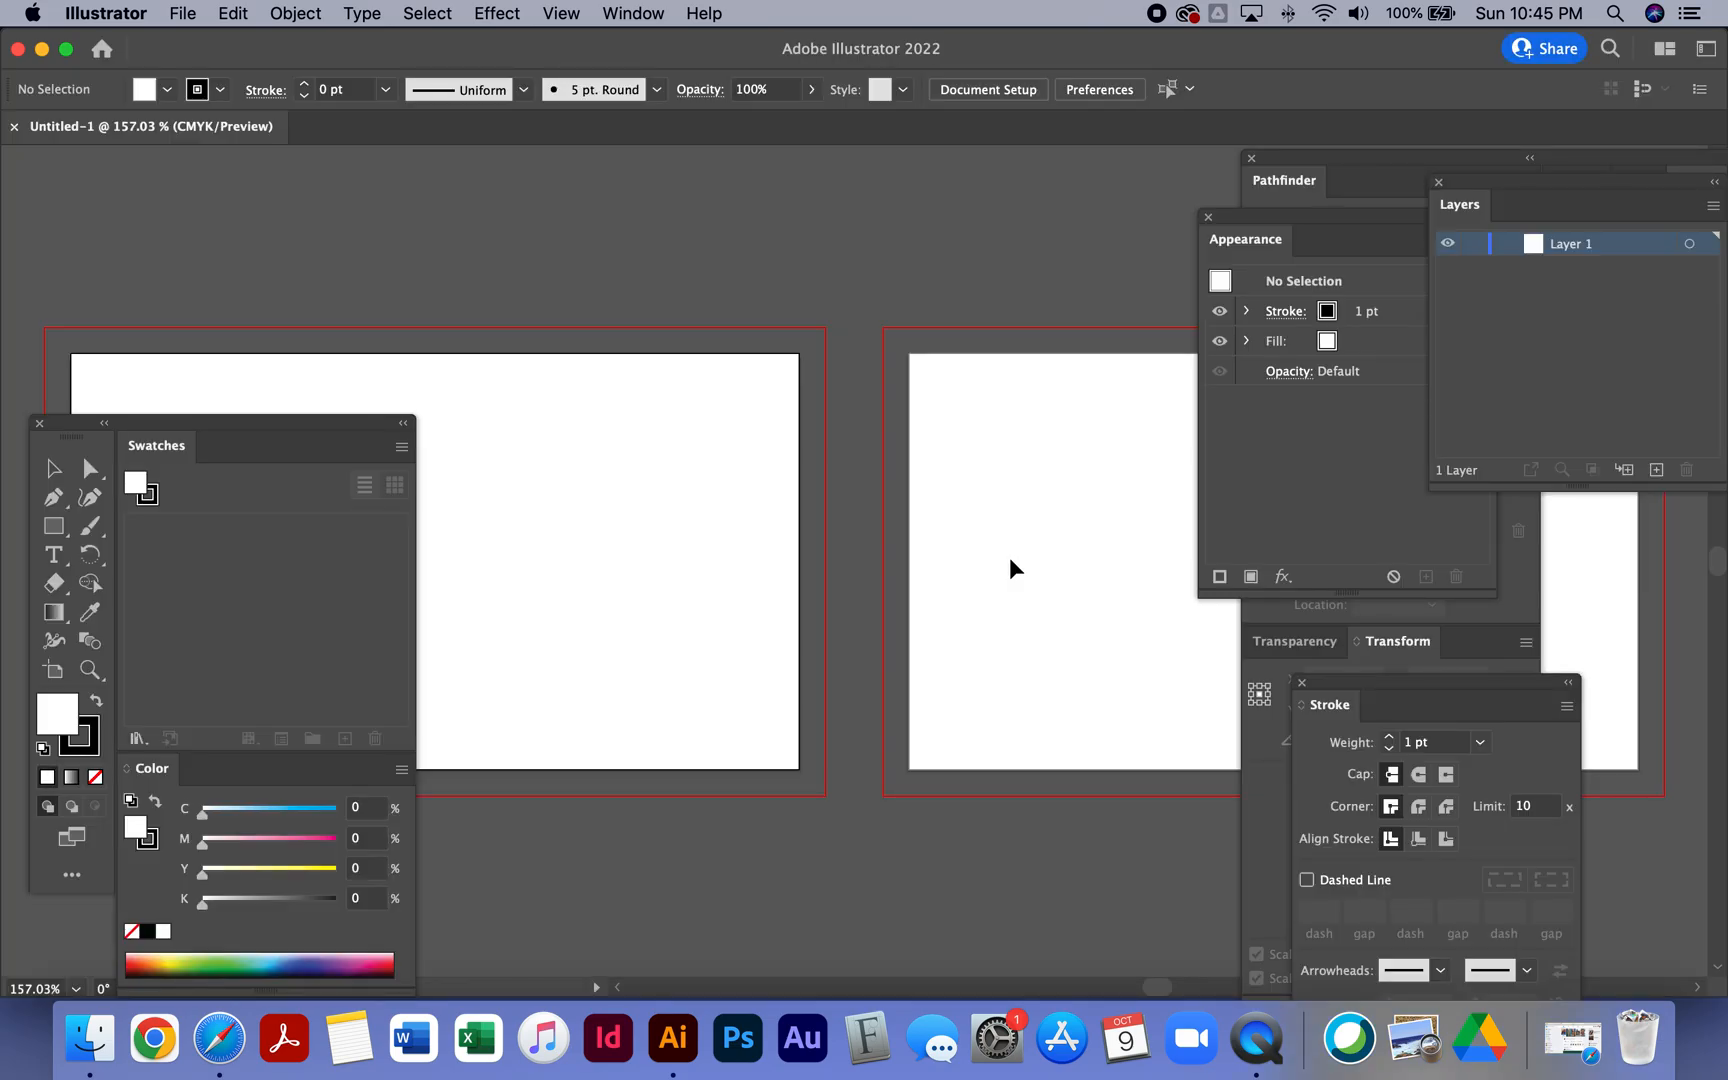
- Delete the second artboard so only the first artboard remains
{"action": "left_click_drag", "start_coordinate": [283, 424], "coordinate": [378, 706]}
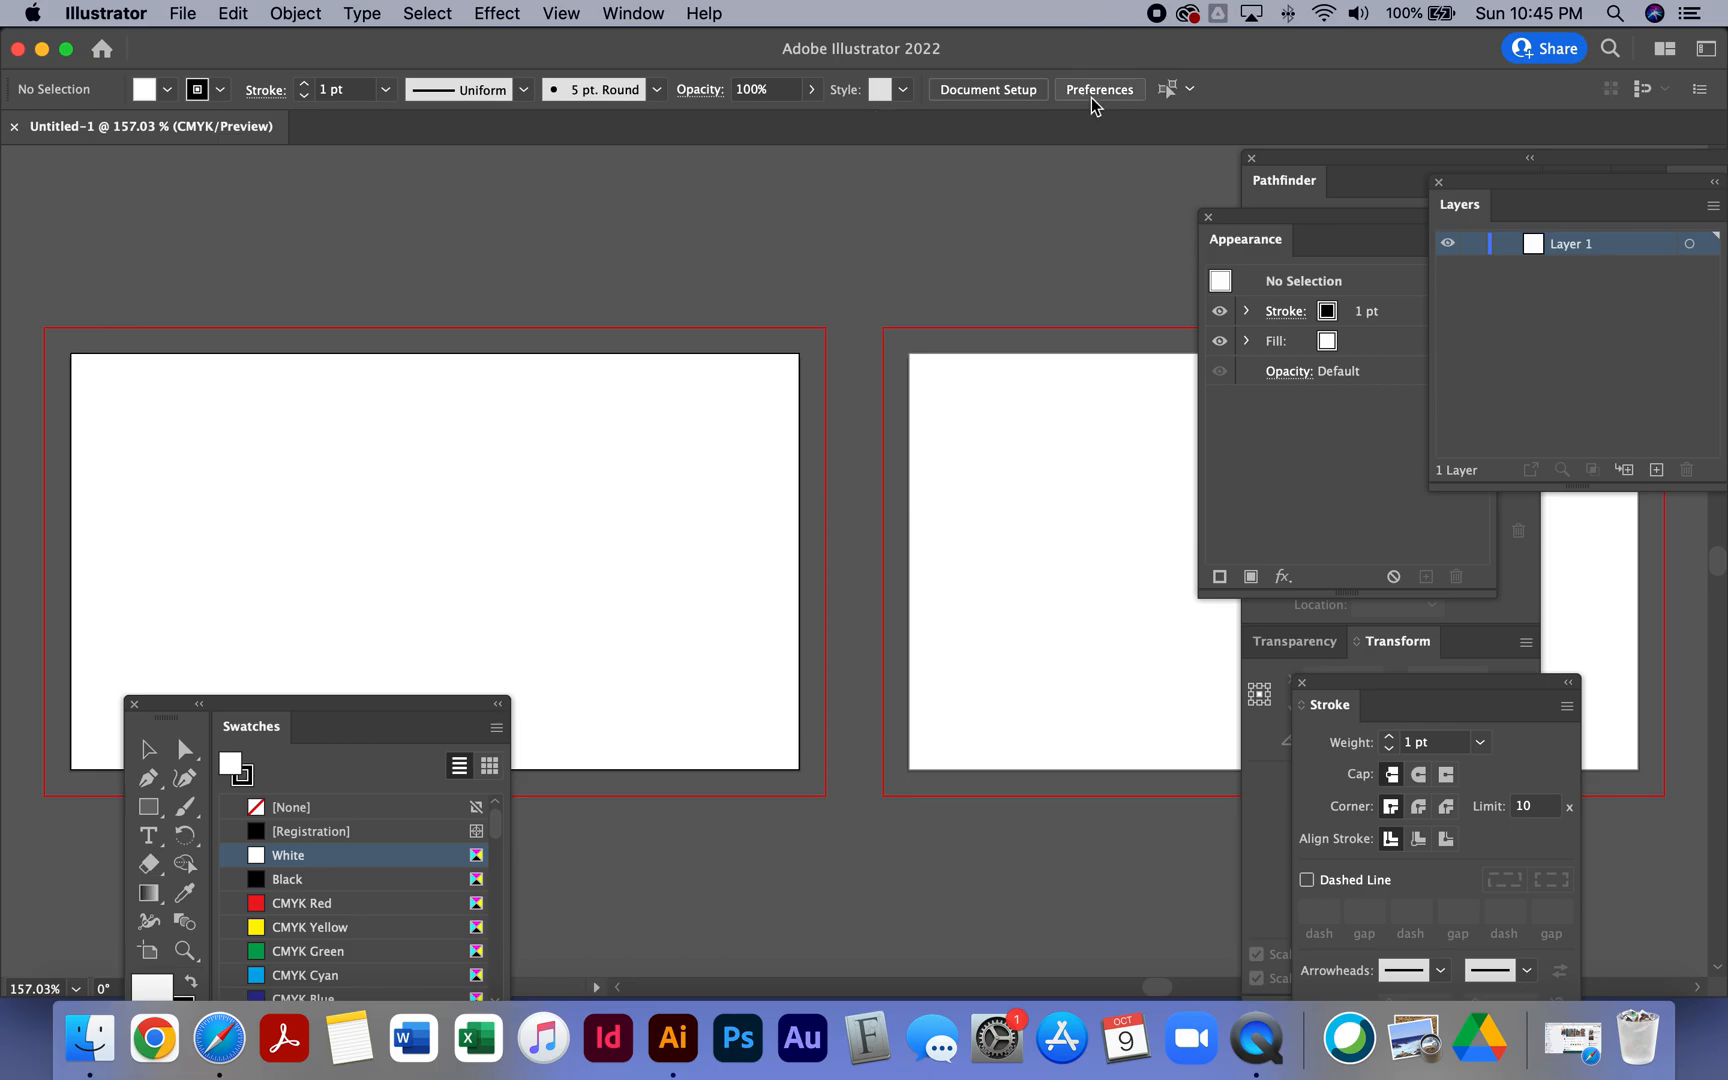
{"action": "left_click", "coordinate": [1022, 95]}
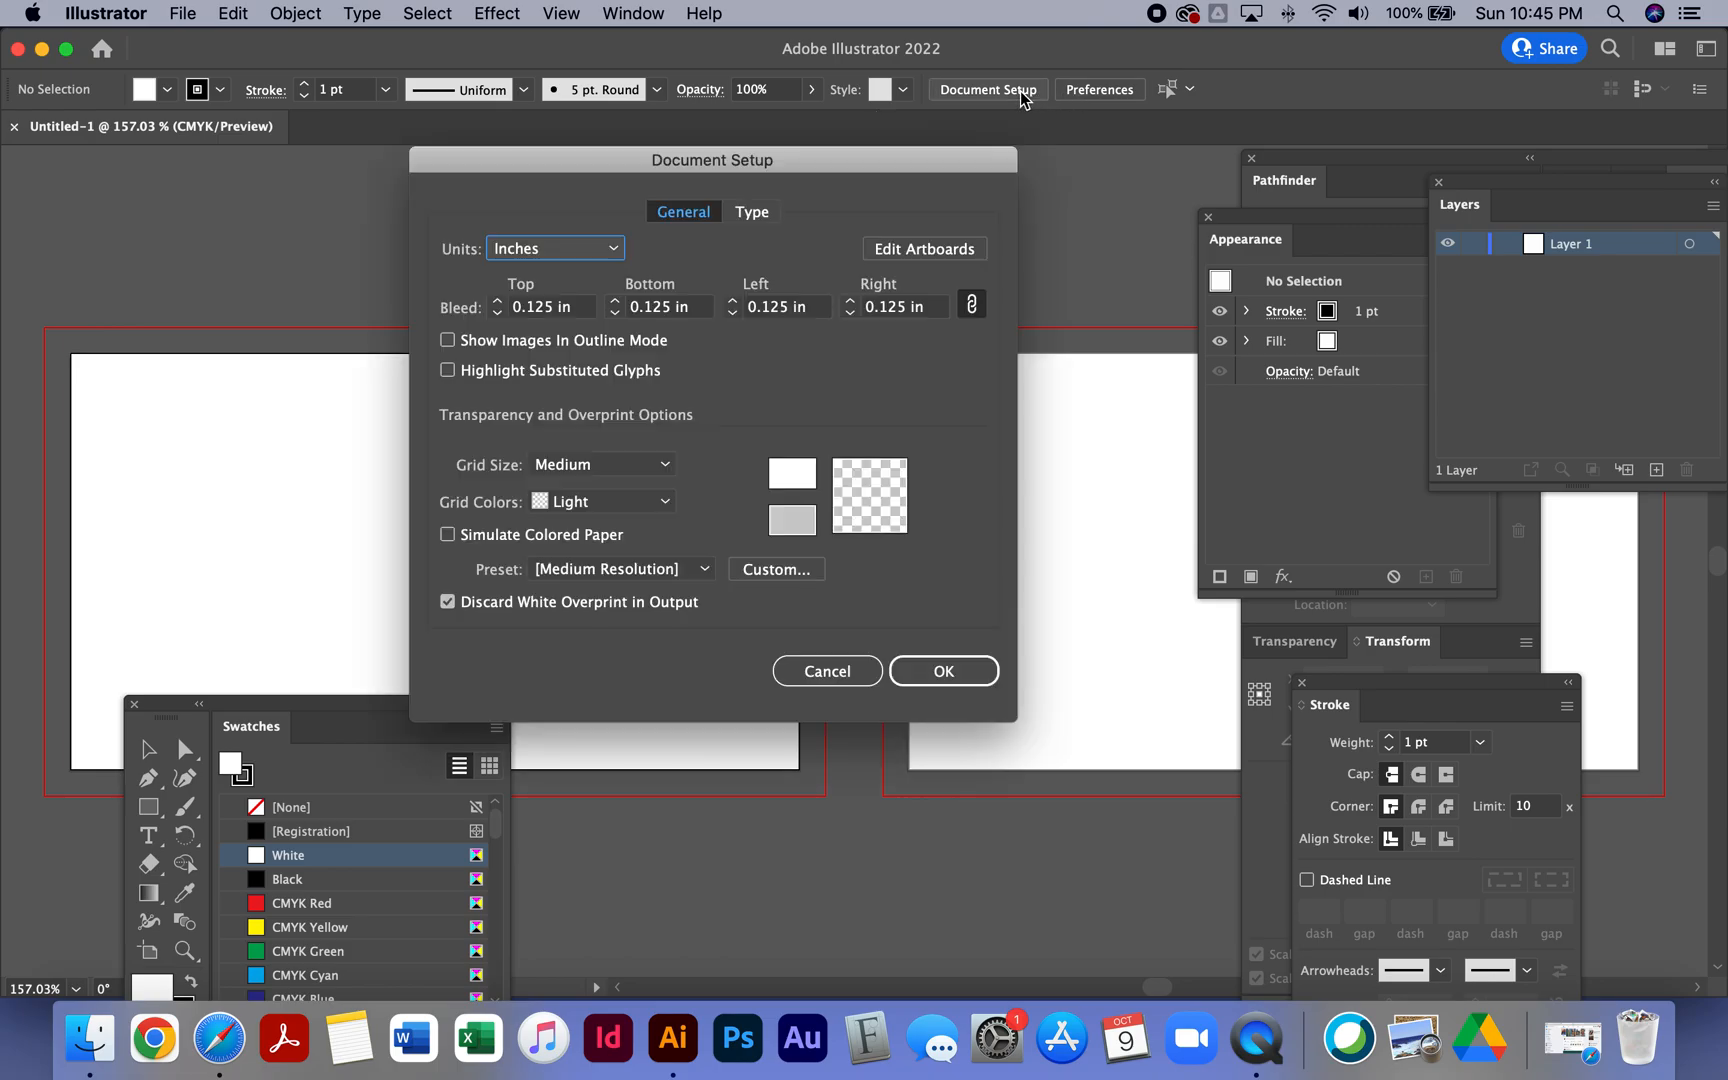
{"action": "left_click", "coordinate": [930, 249]}
{"action": "left_click", "coordinate": [1008, 458]}
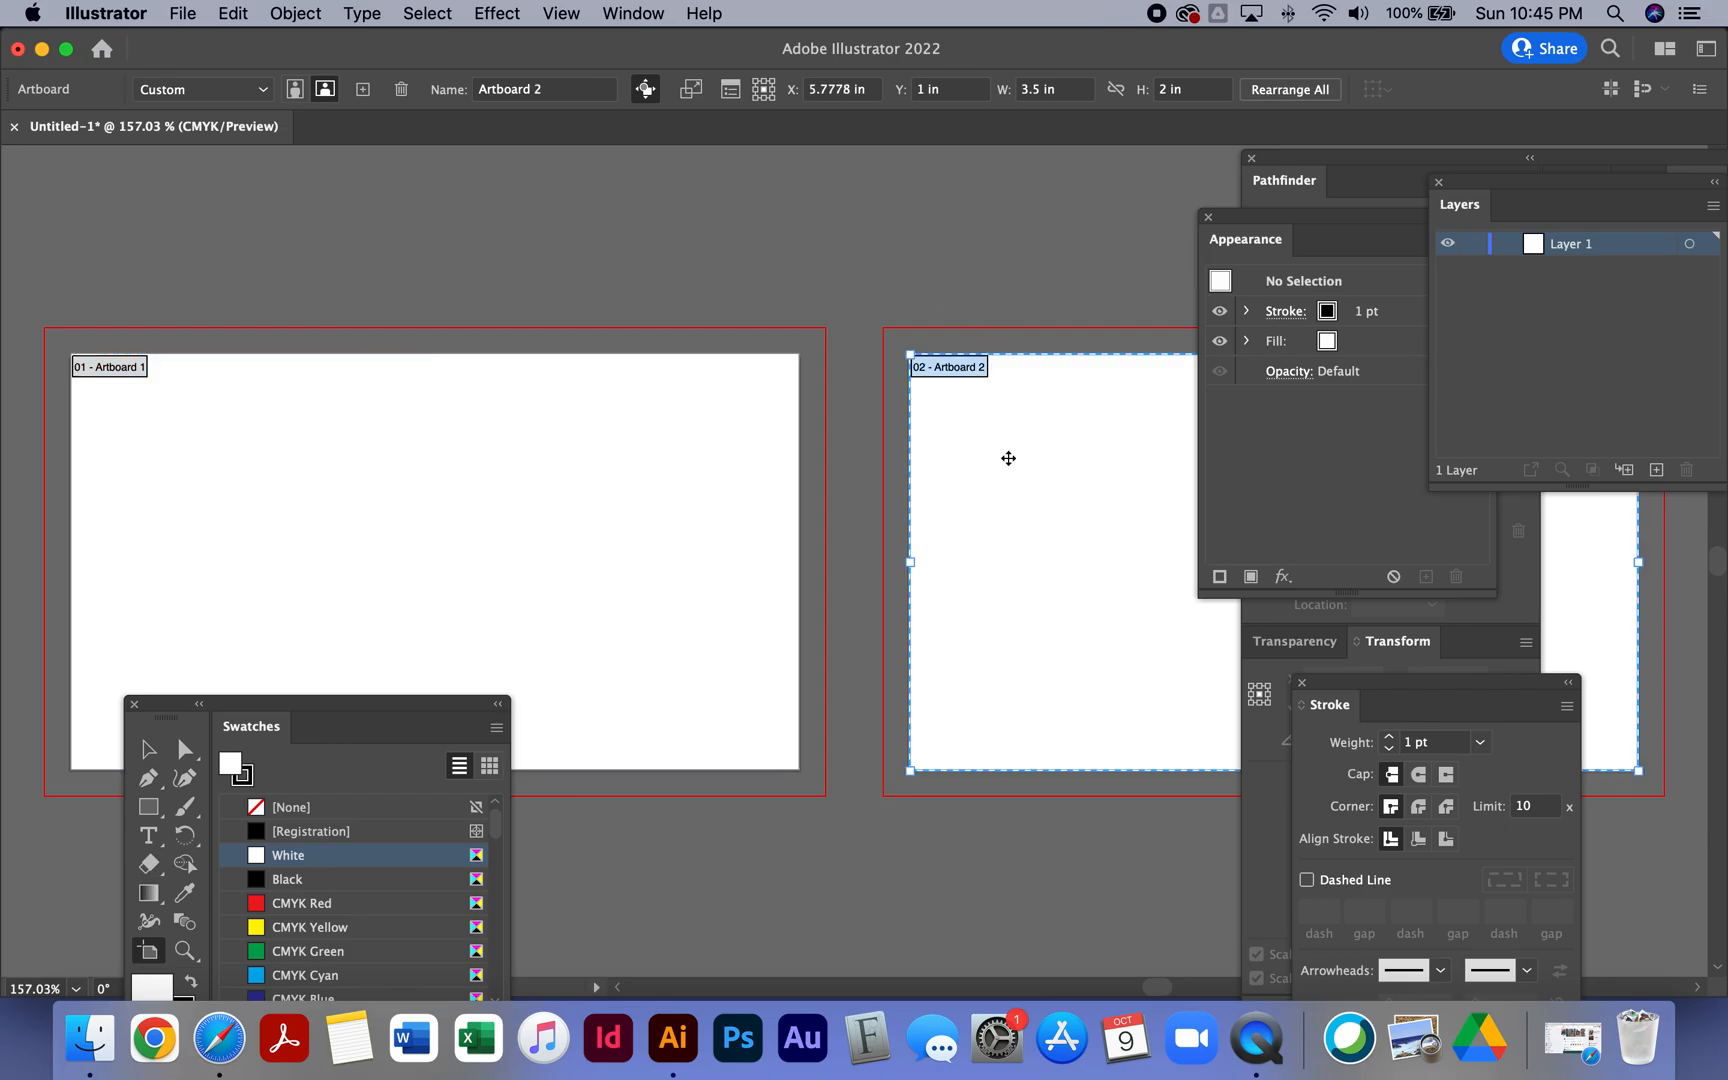
{"action": "key", "text": "Delete"}
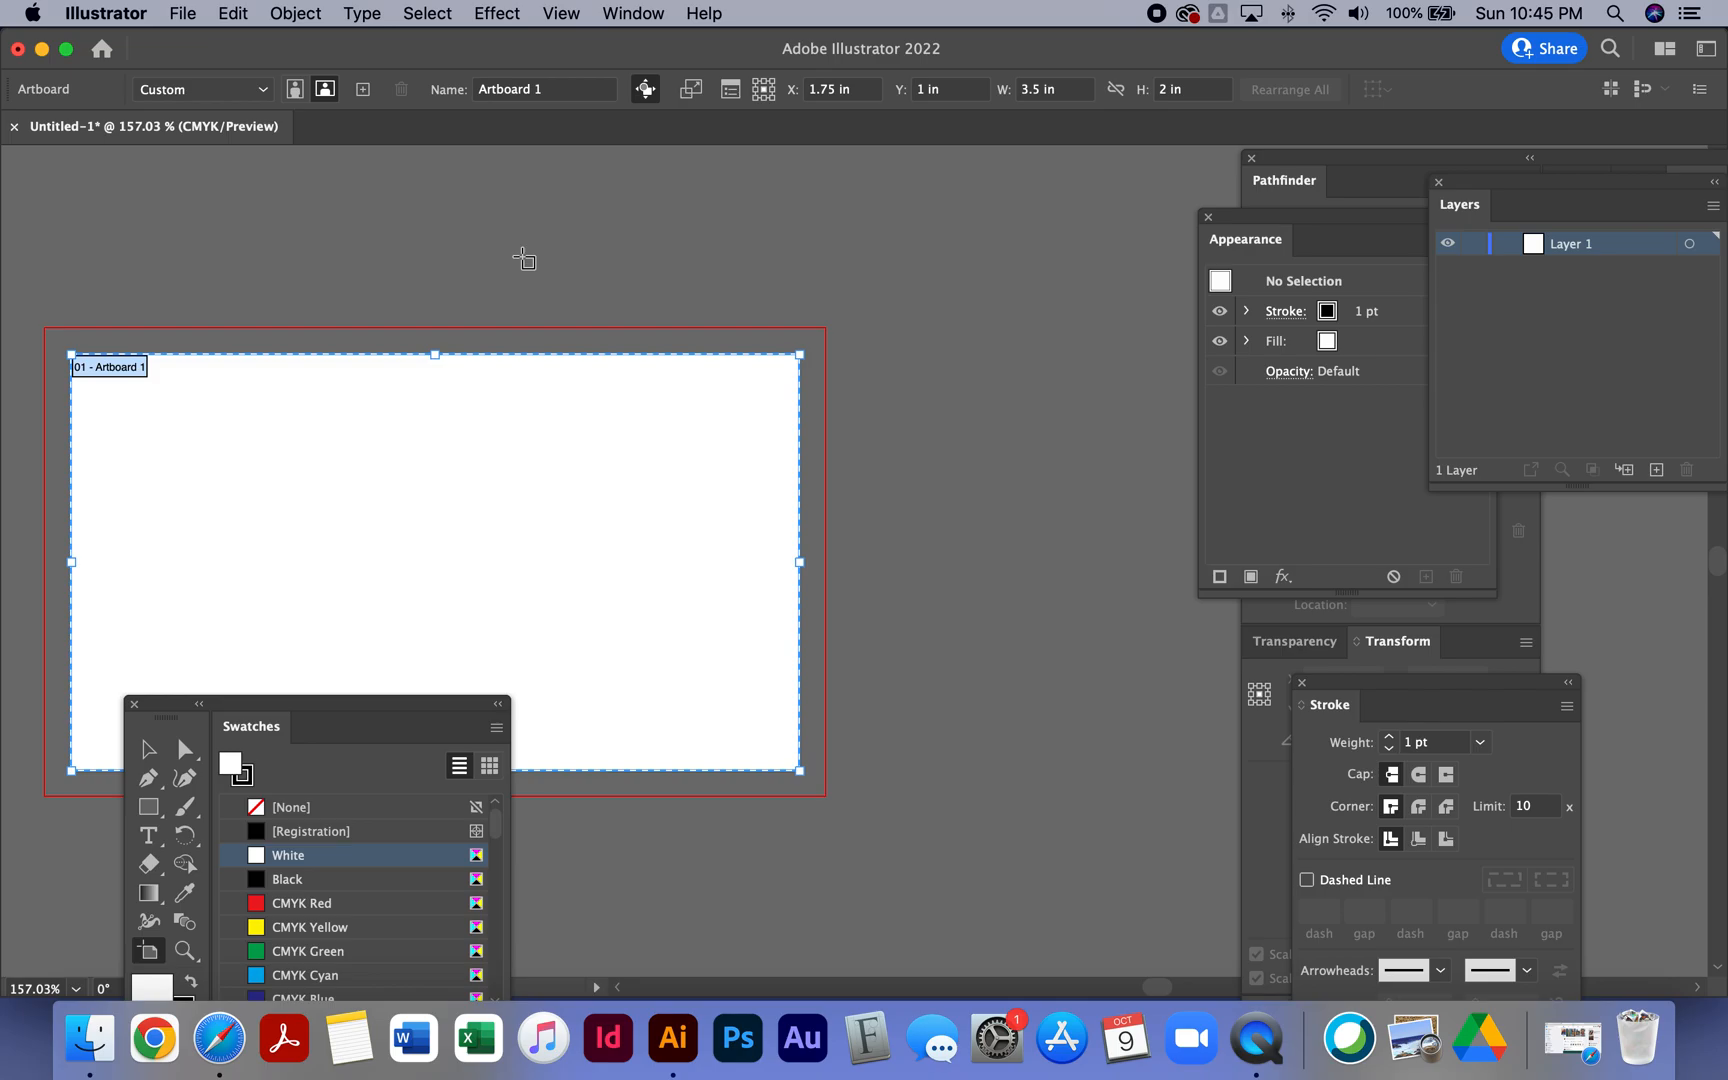
{"action": "left_click", "coordinate": [376, 268]}
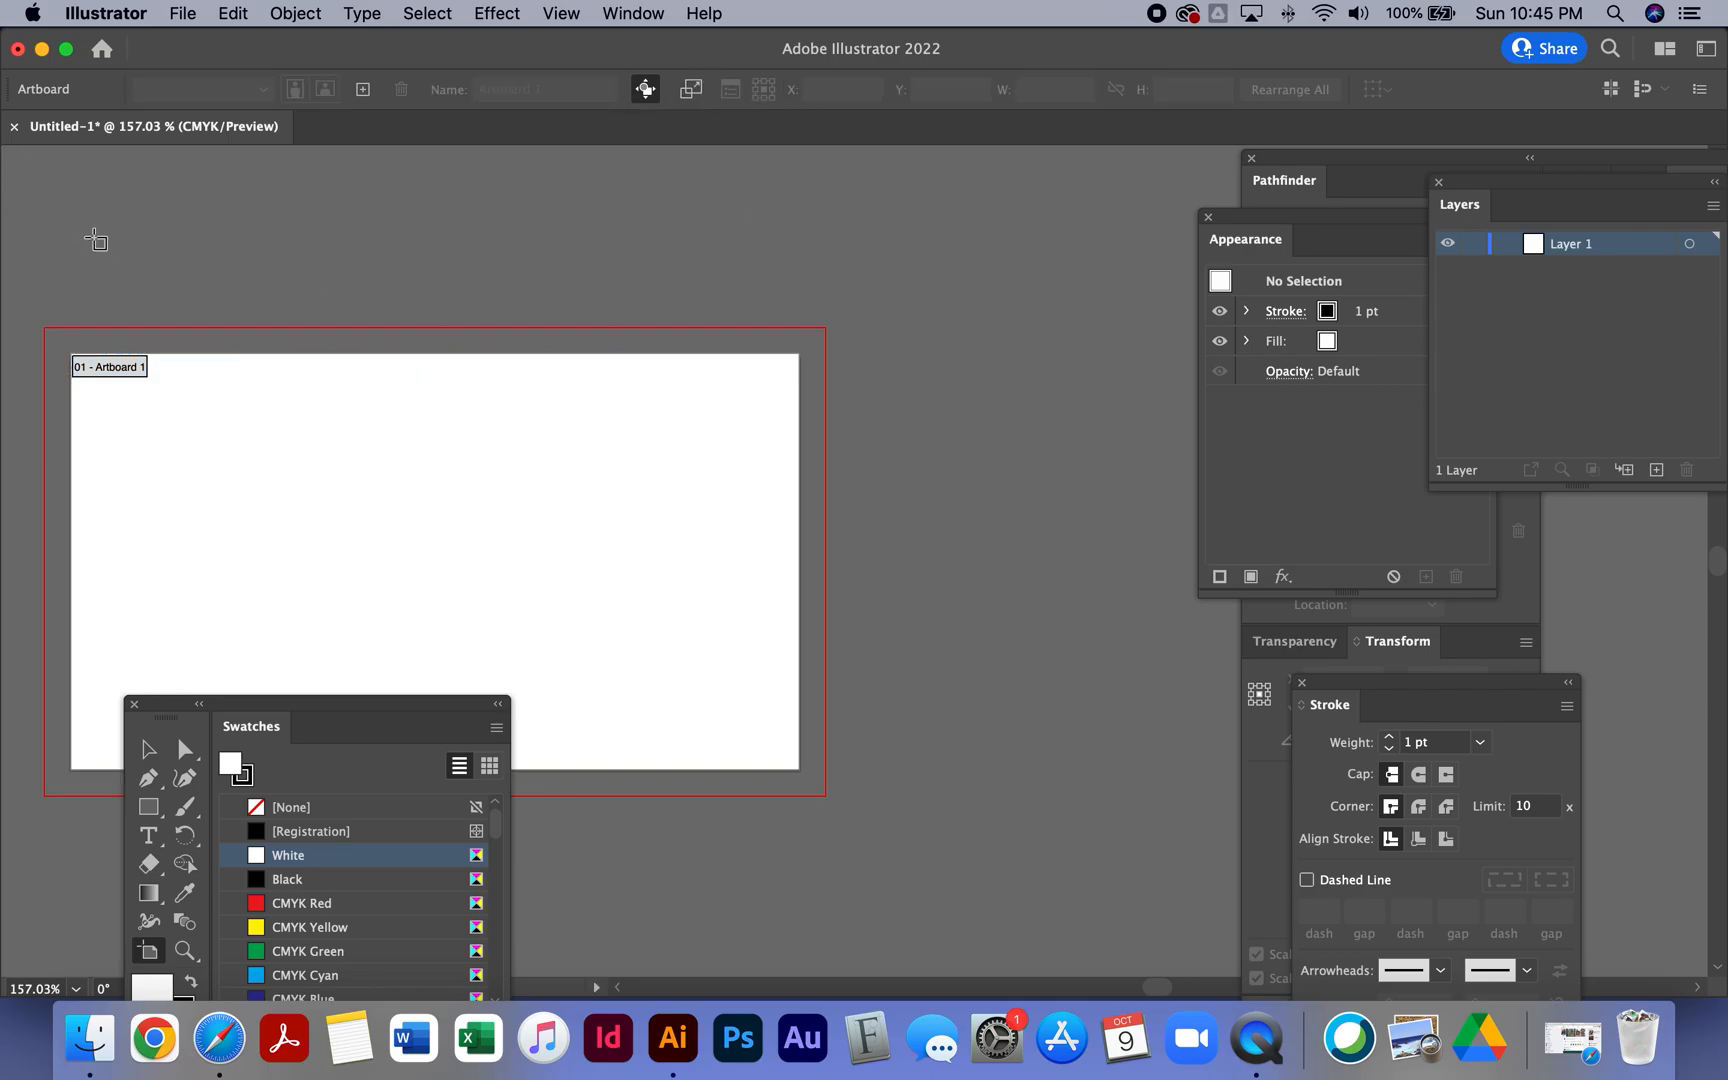
{"action": "key", "text": "v"}
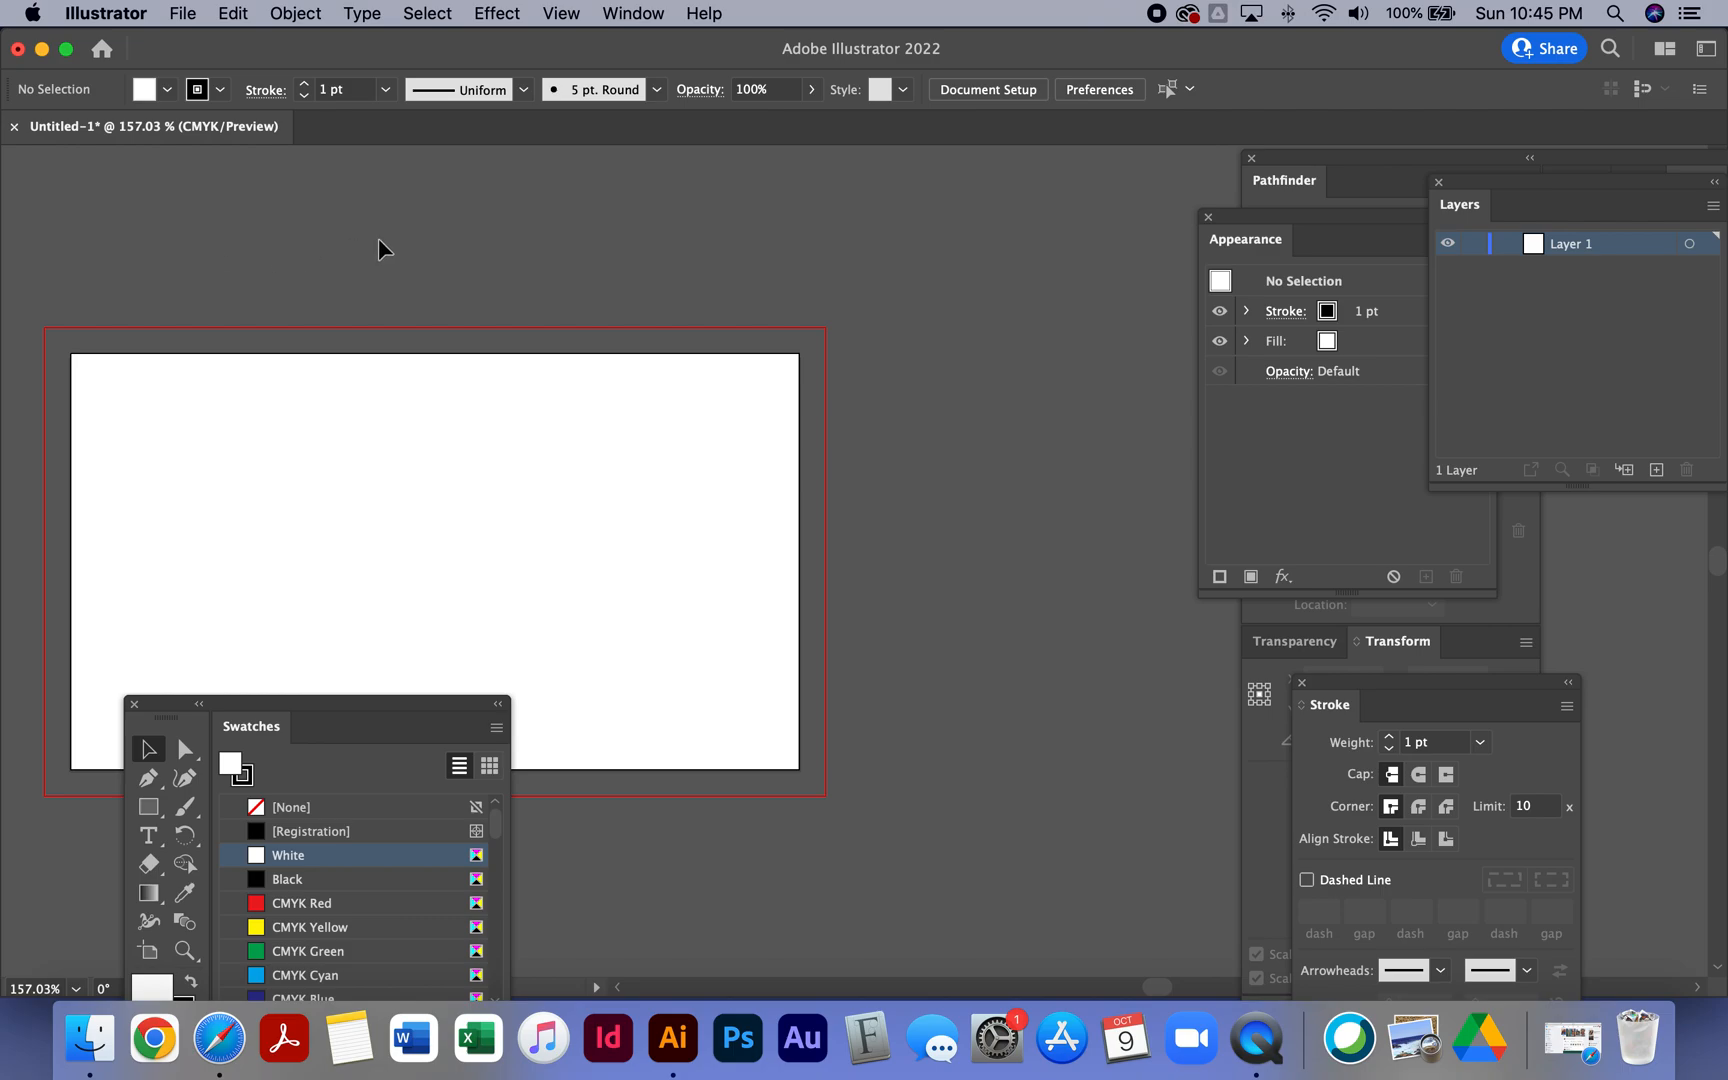
- Set the document bleed to 0 in on all sides in Document Setup
{"action": "key", "text": "super+equal"}
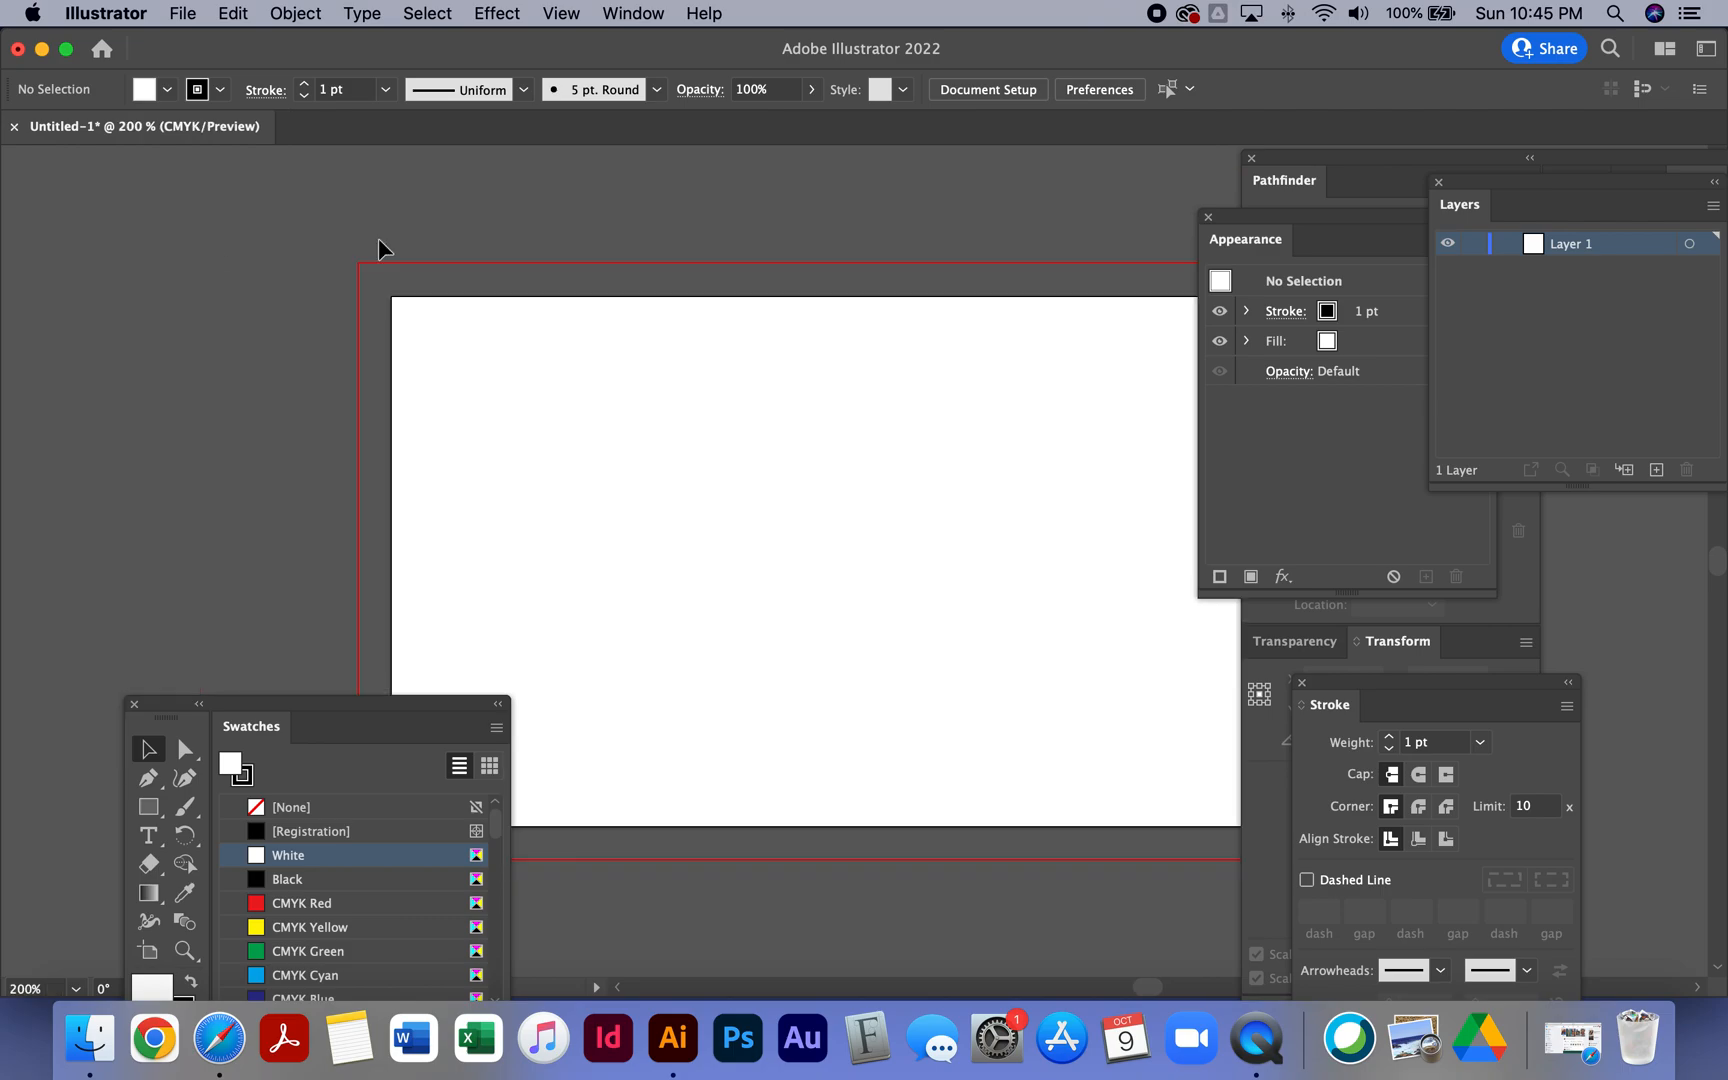
{"action": "left_click_drag", "start_coordinate": [328, 700], "coordinate": [181, 855]}
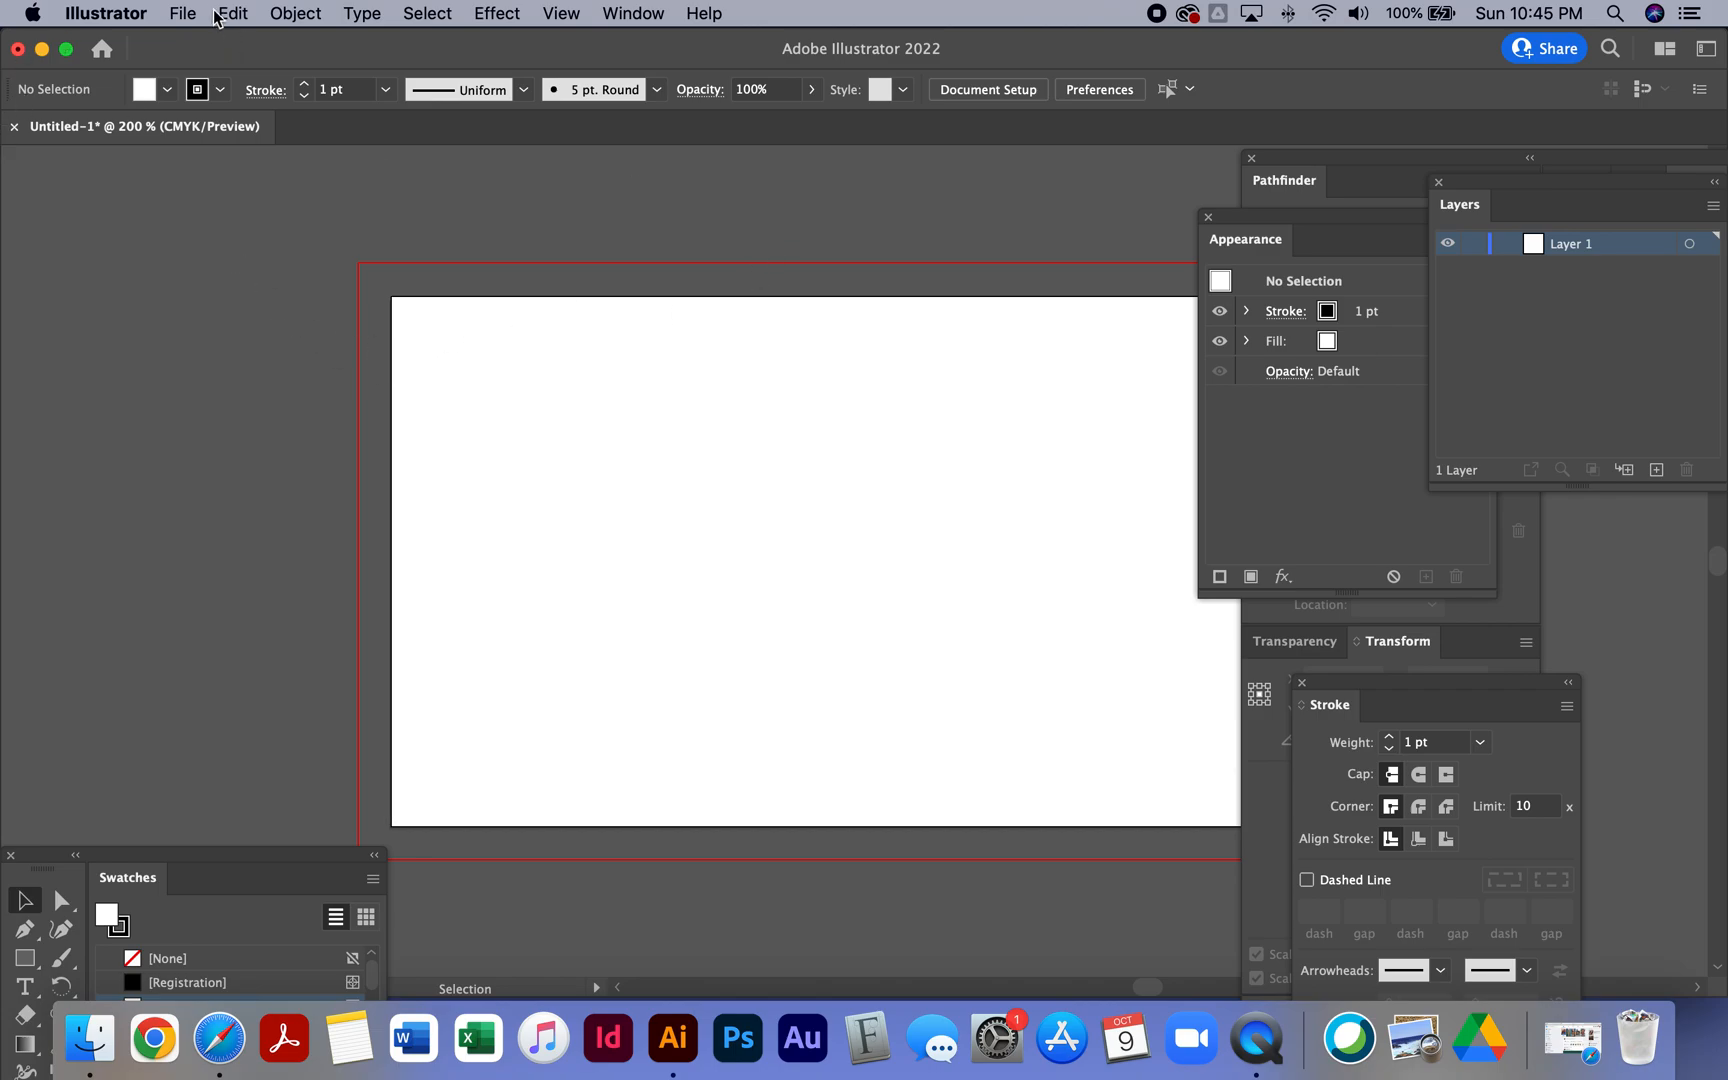
{"action": "left_click", "coordinate": [1001, 92]}
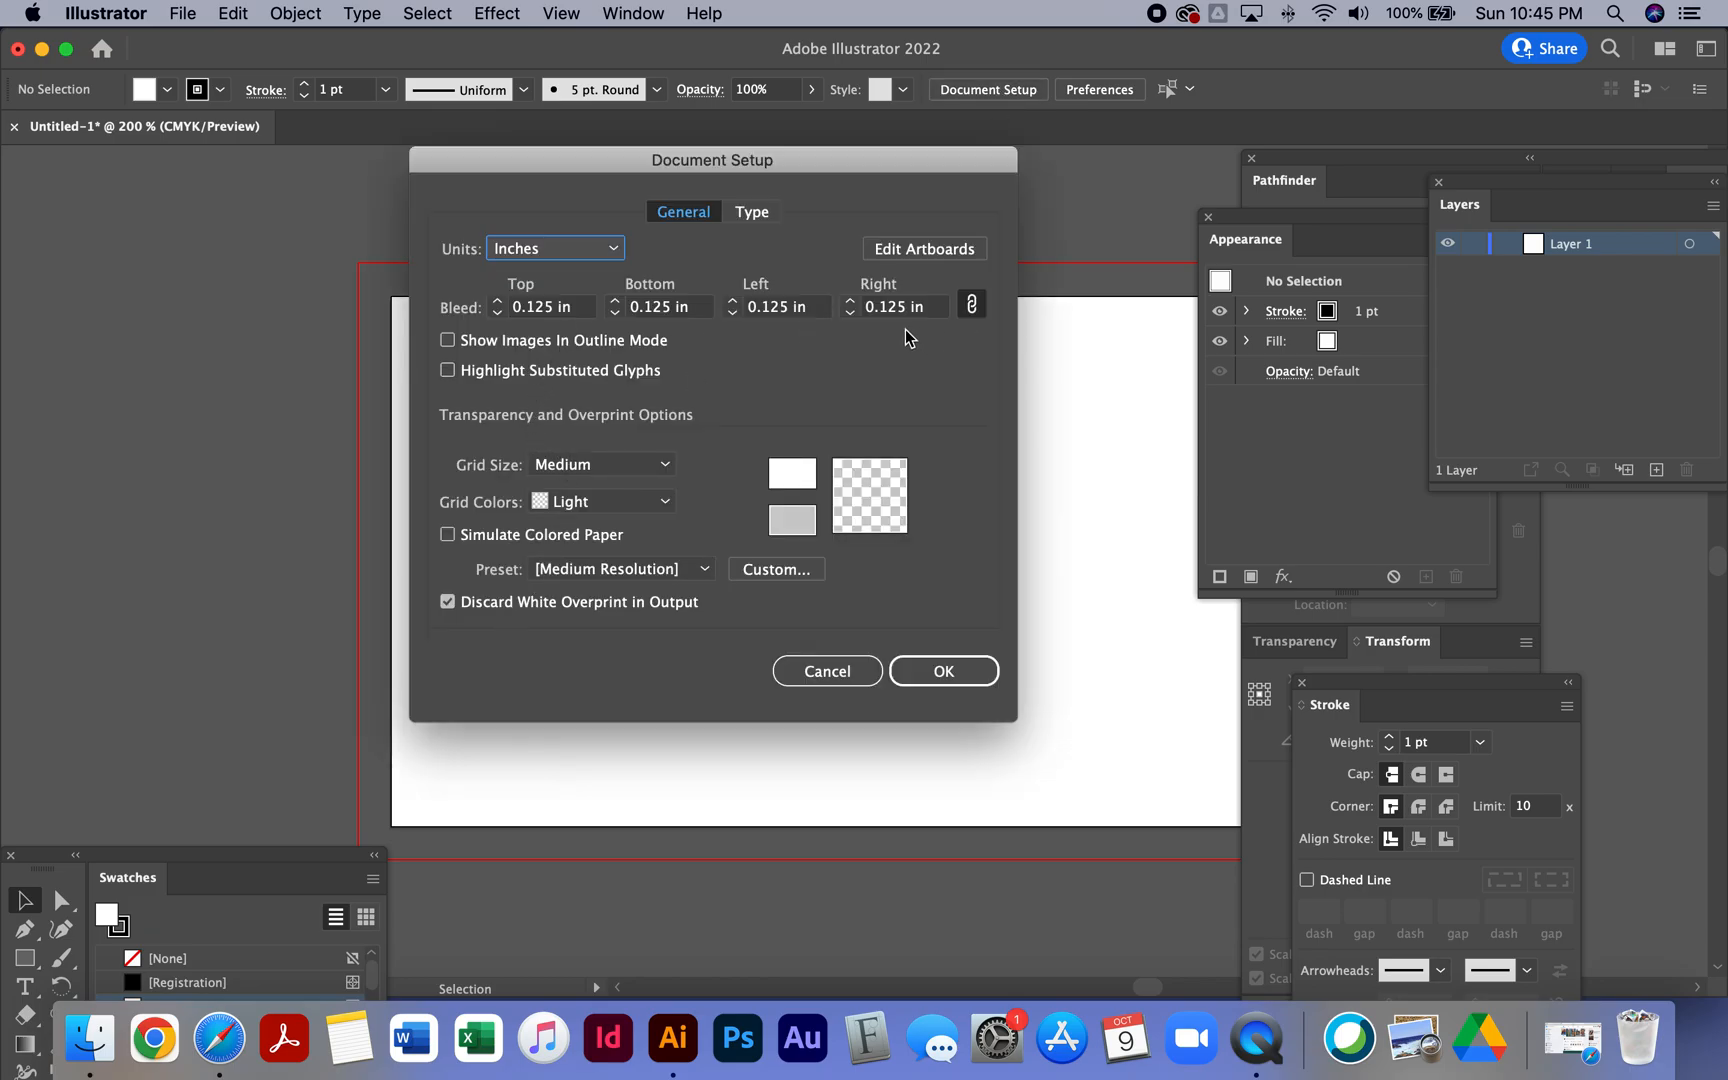
{"action": "left_click", "coordinate": [577, 306]}
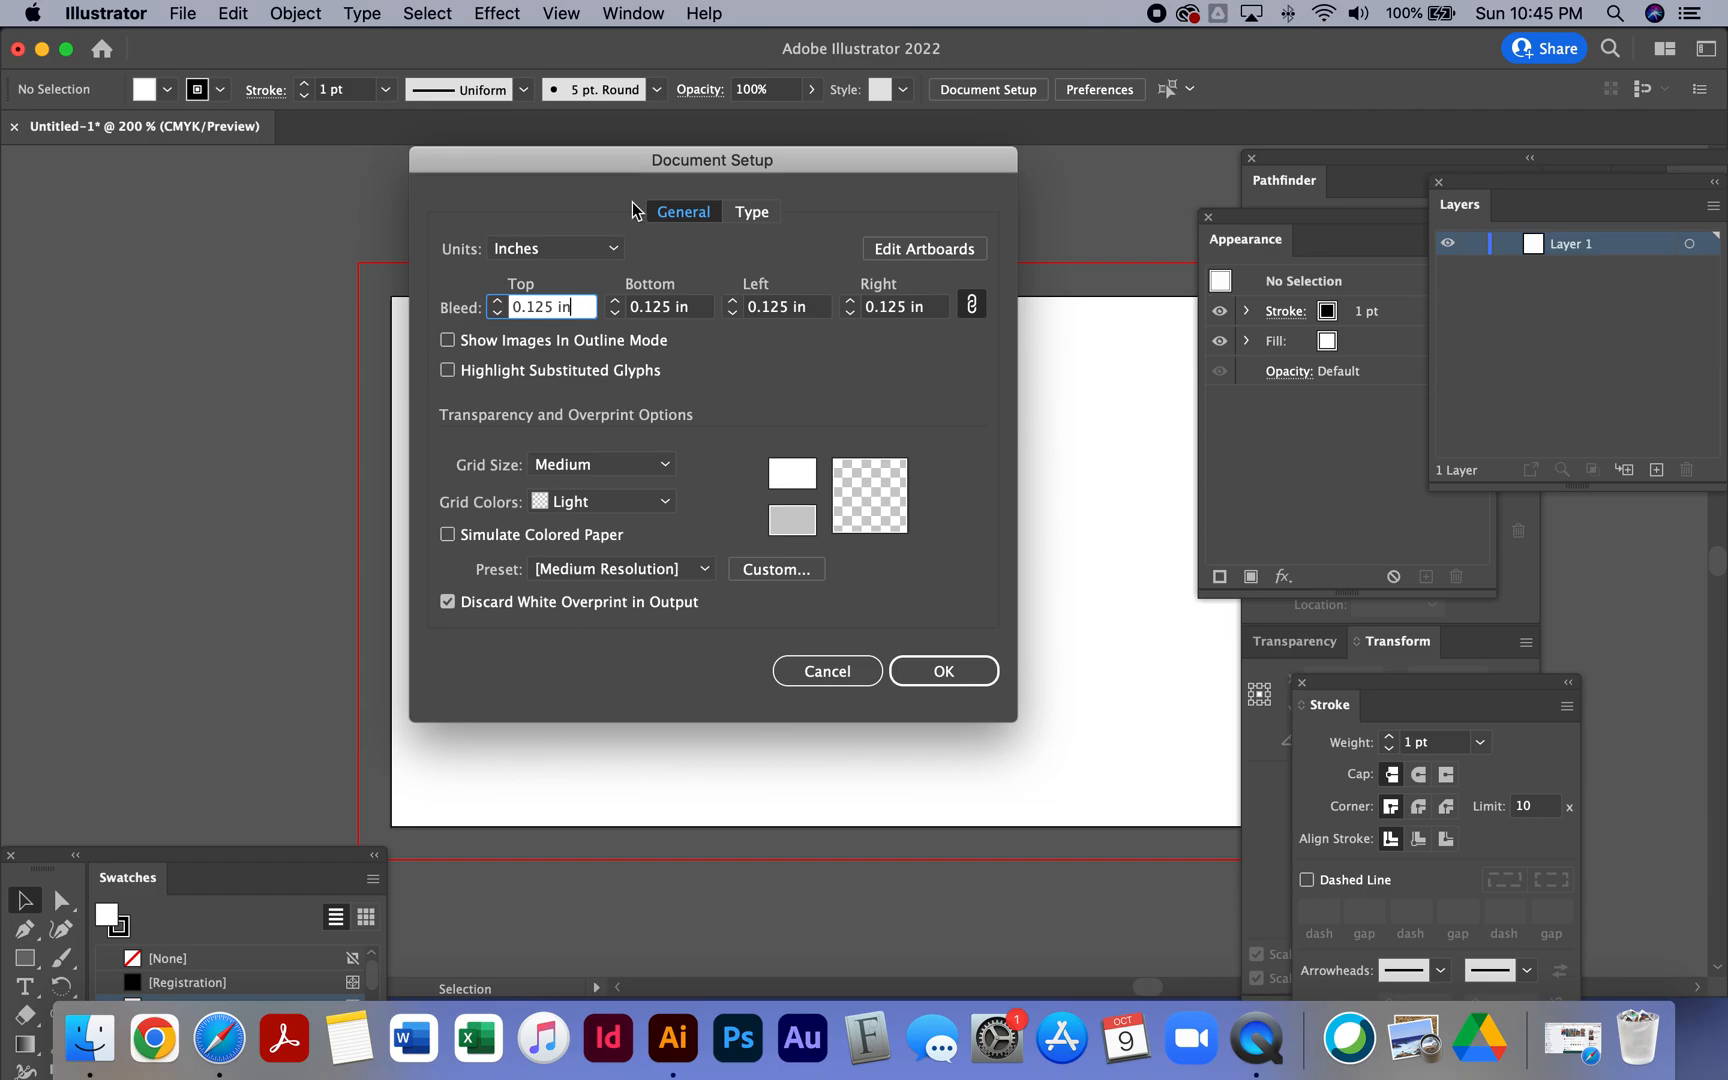
{"action": "key", "text": "super+a"}
{"action": "type", "text": "0"}
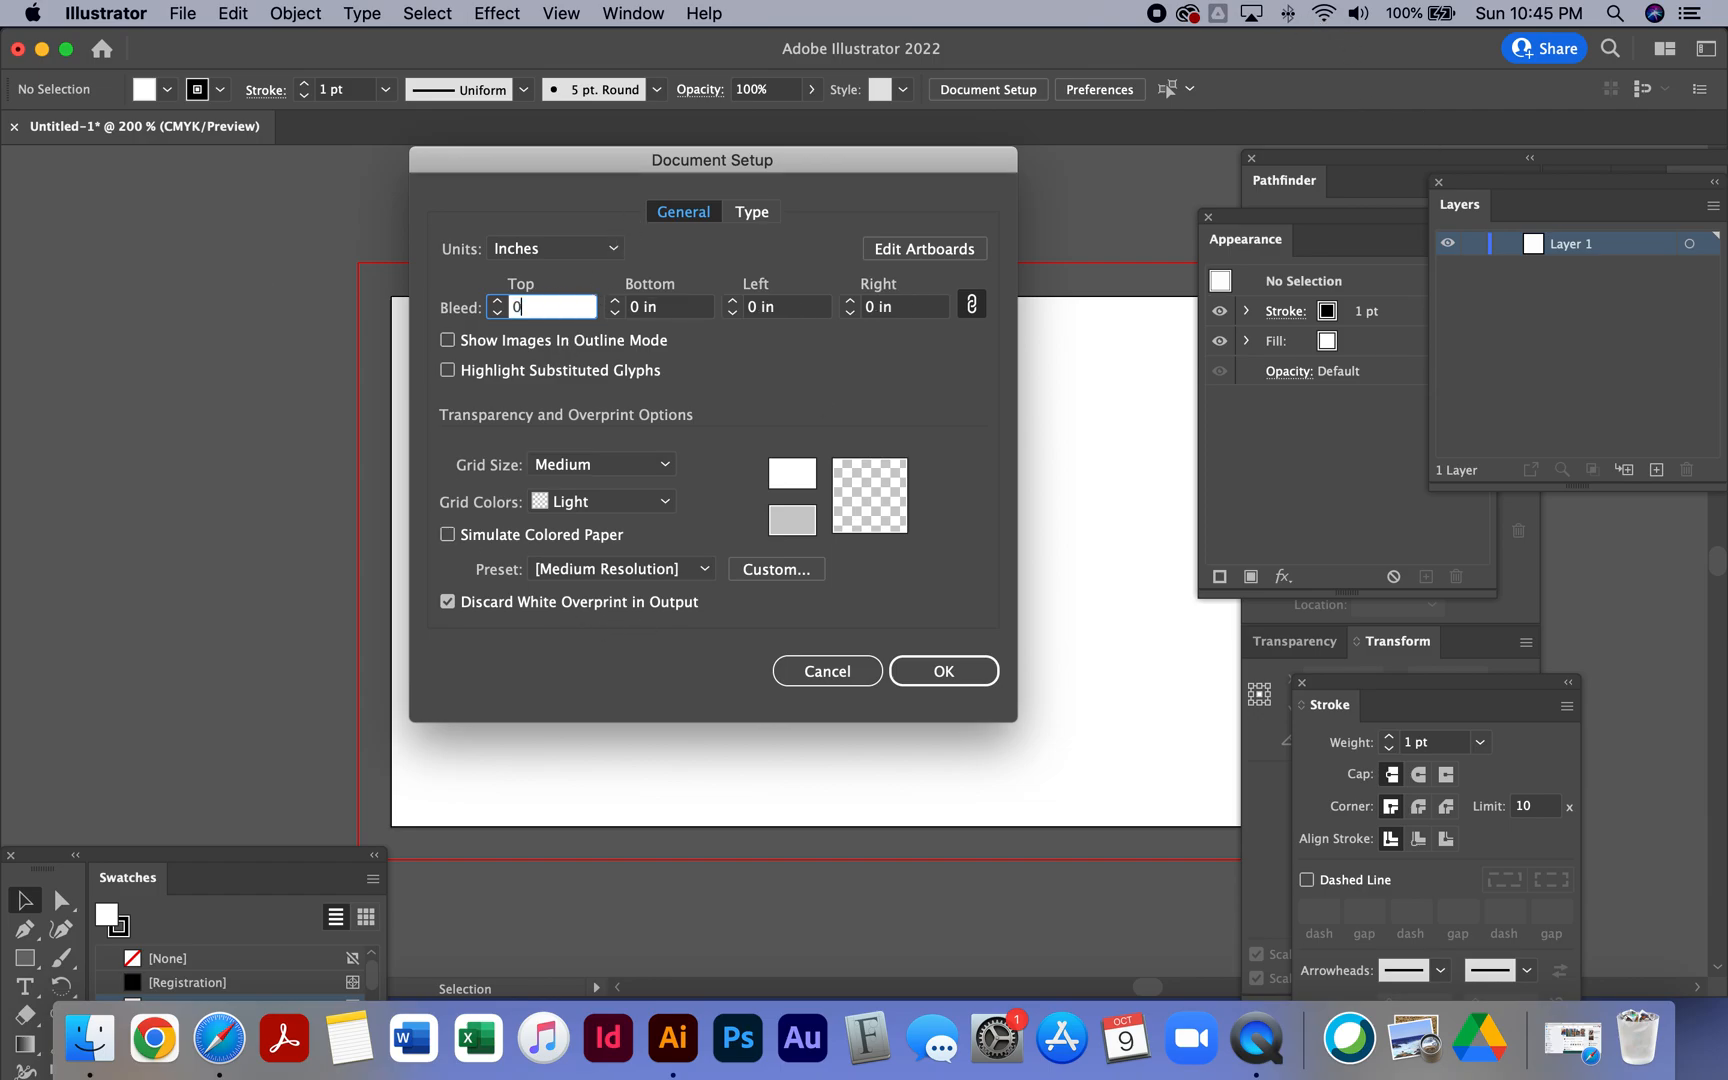
{"action": "left_click", "coordinate": [926, 684]}
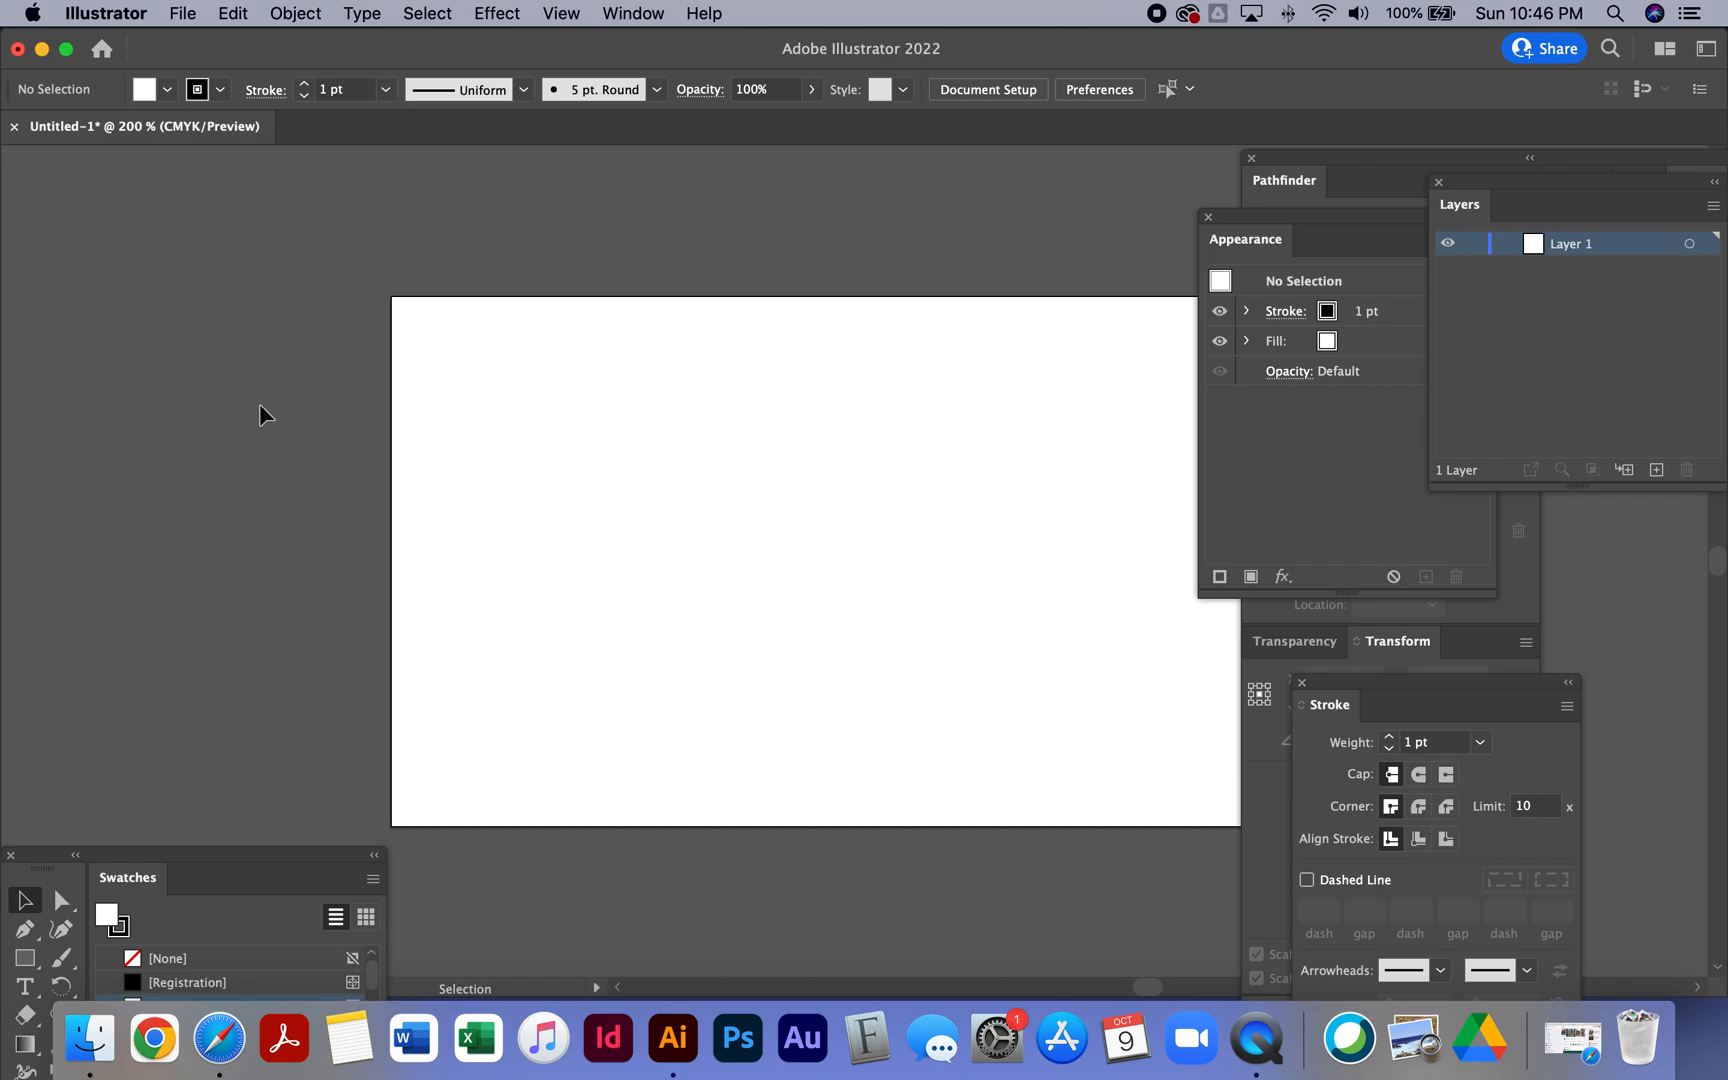
- Create a point type object with the letter C on the artboard
{"action": "left_click_drag", "start_coordinate": [42, 866], "coordinate": [57, 218]}
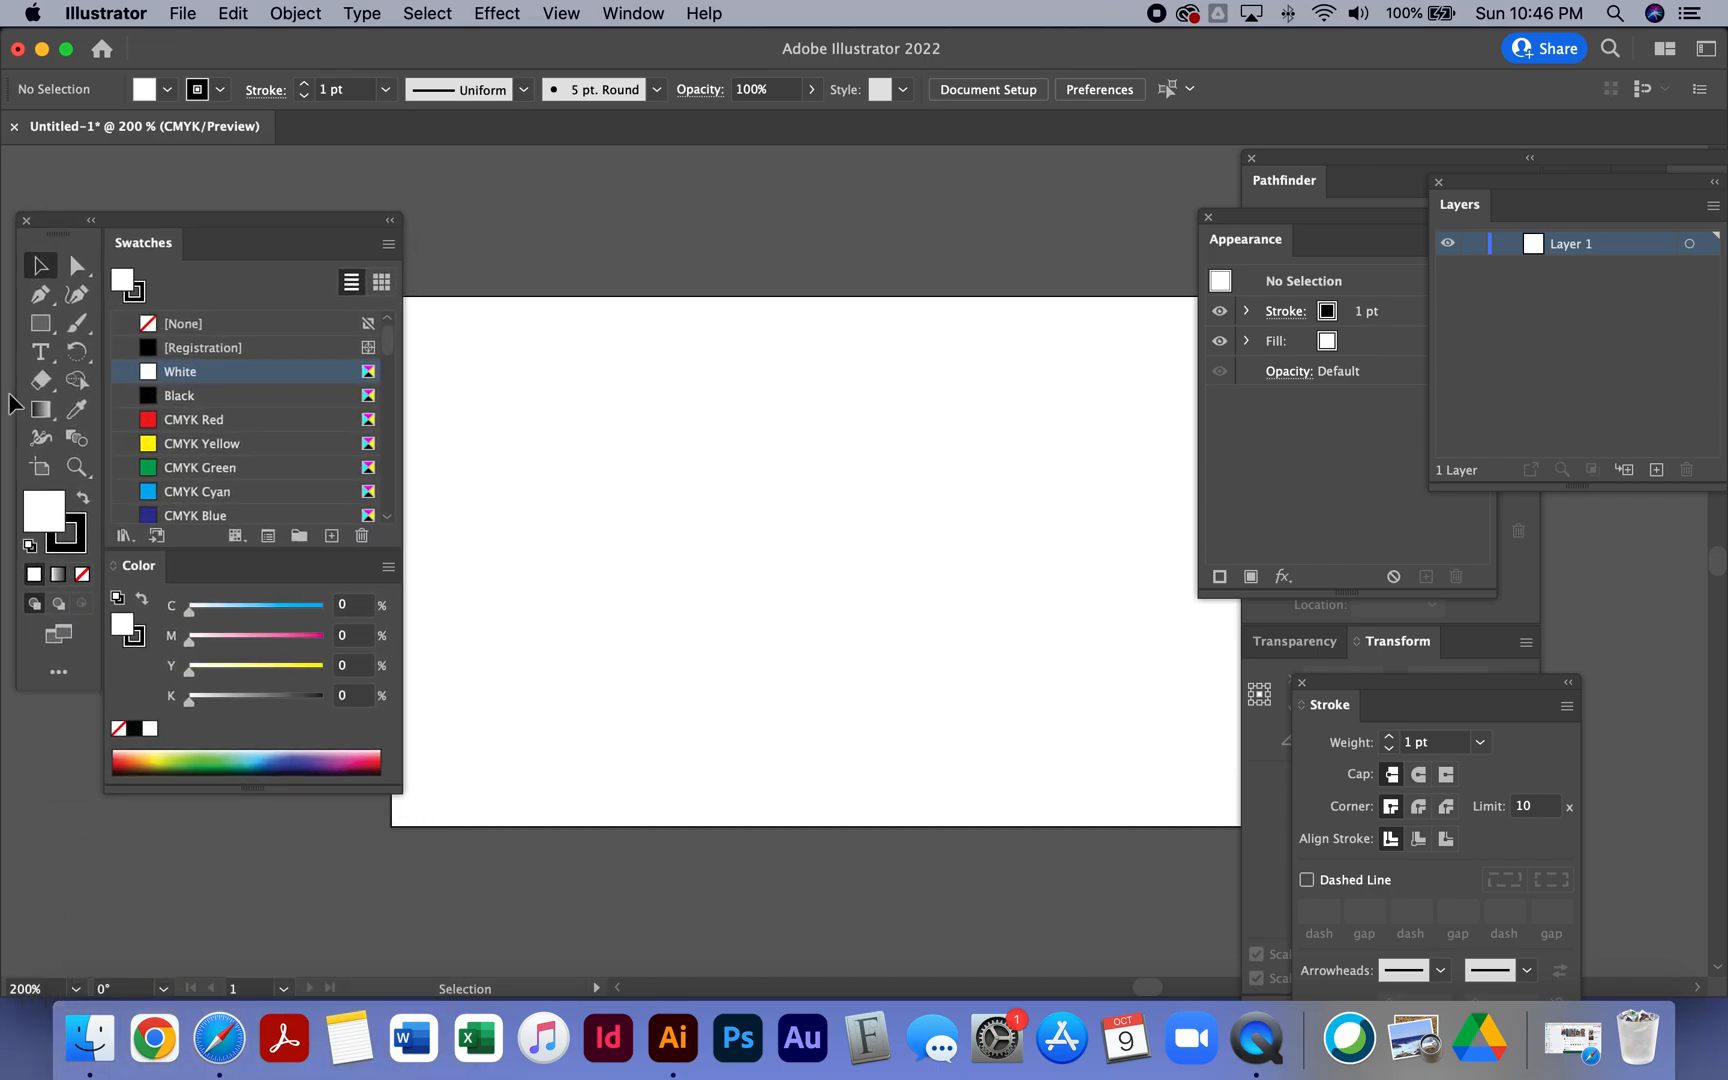
{"action": "key", "text": "t"}
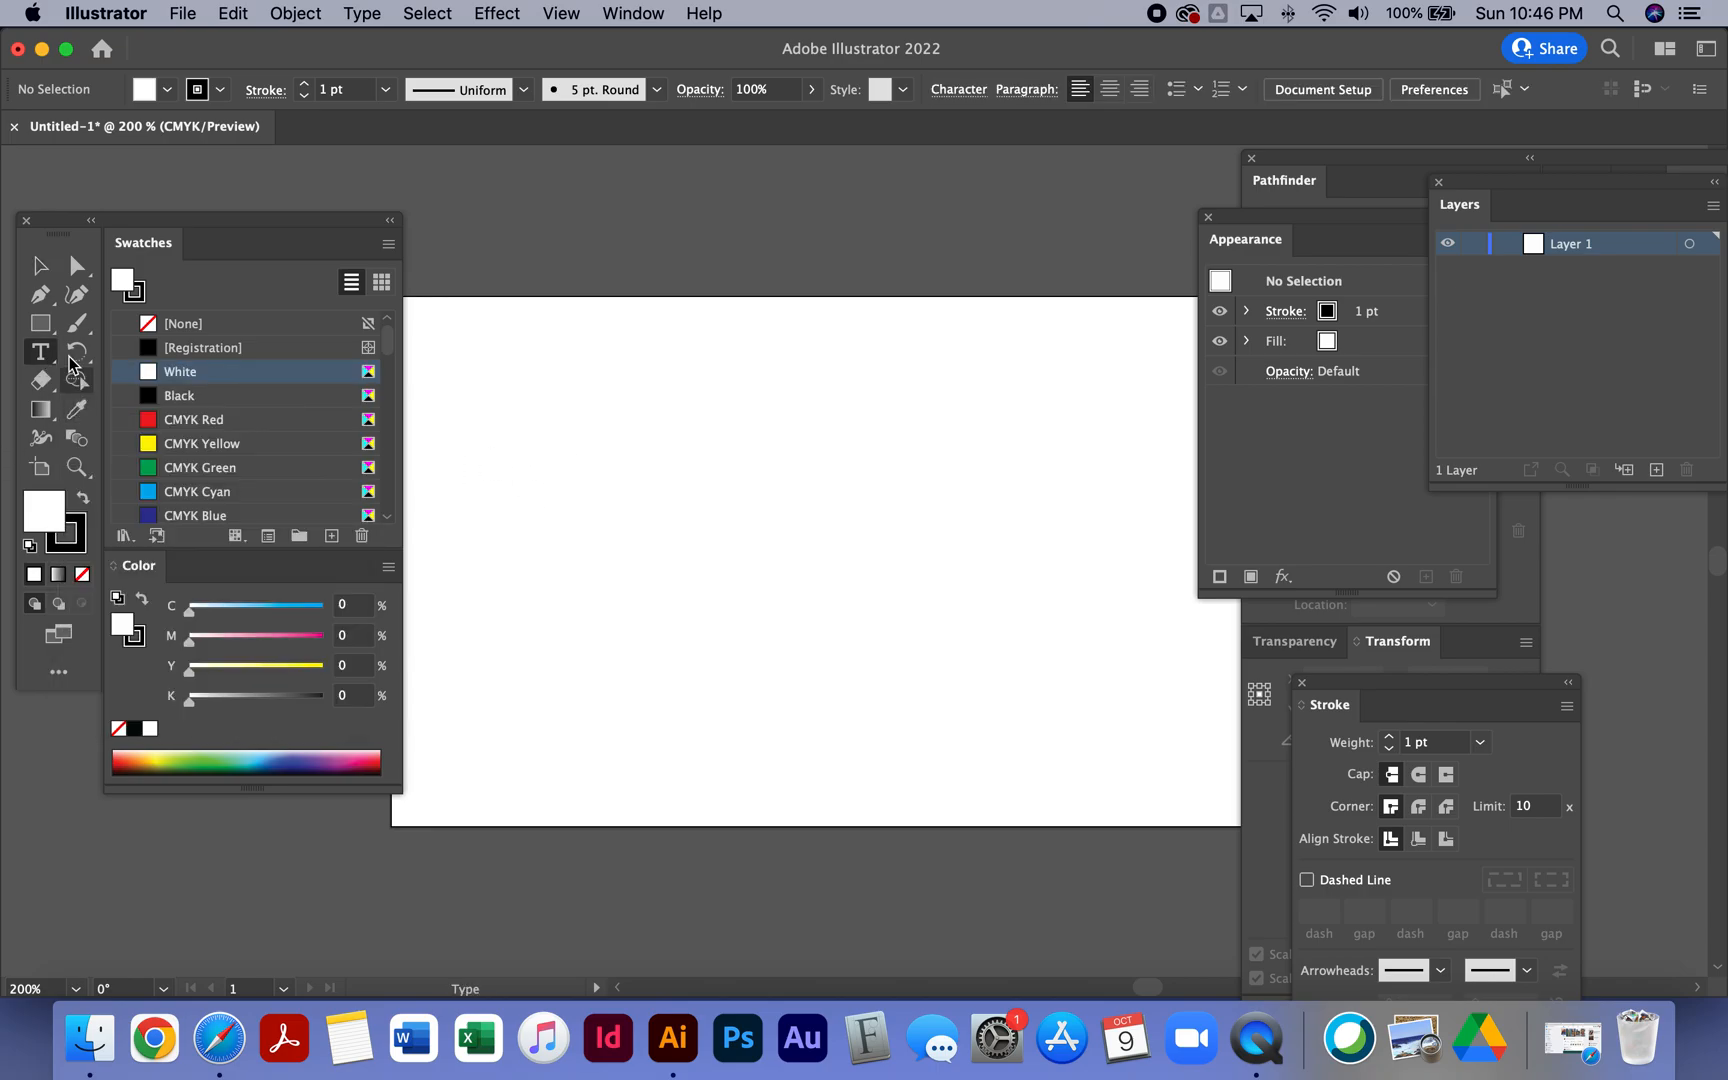
{"action": "left_click", "coordinate": [610, 466]}
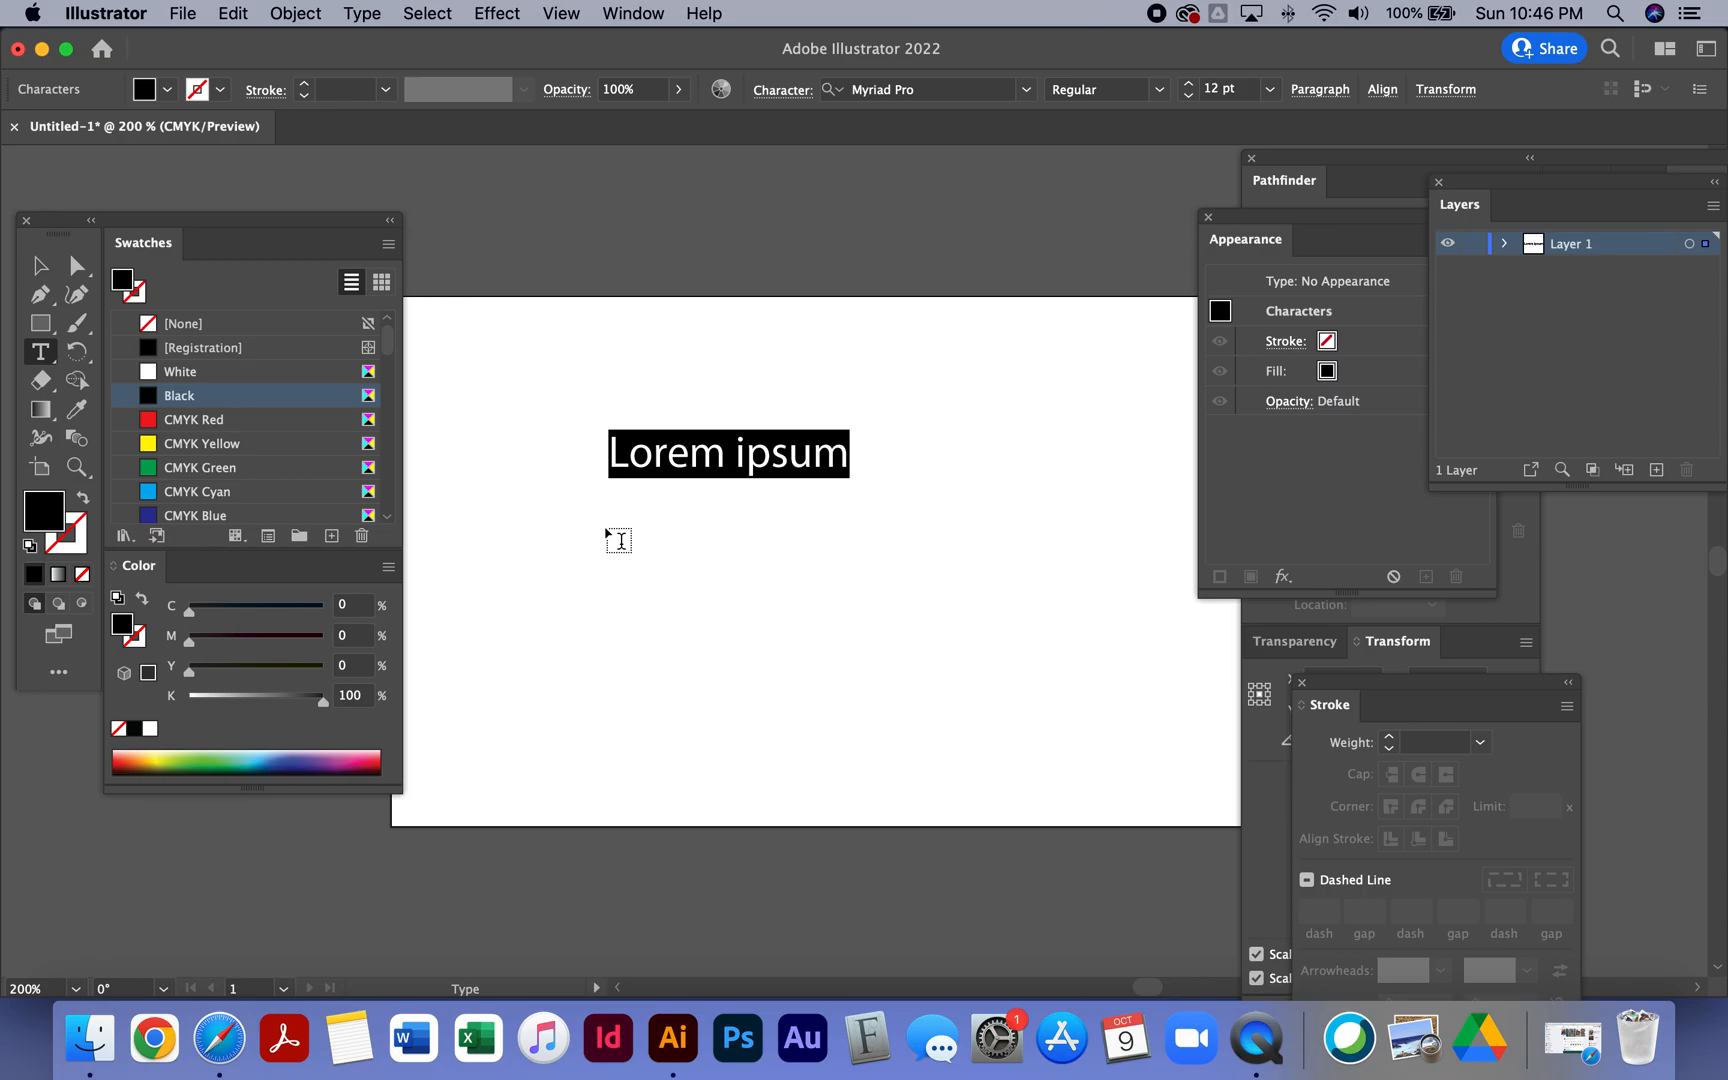
{"action": "type", "text": "C"}
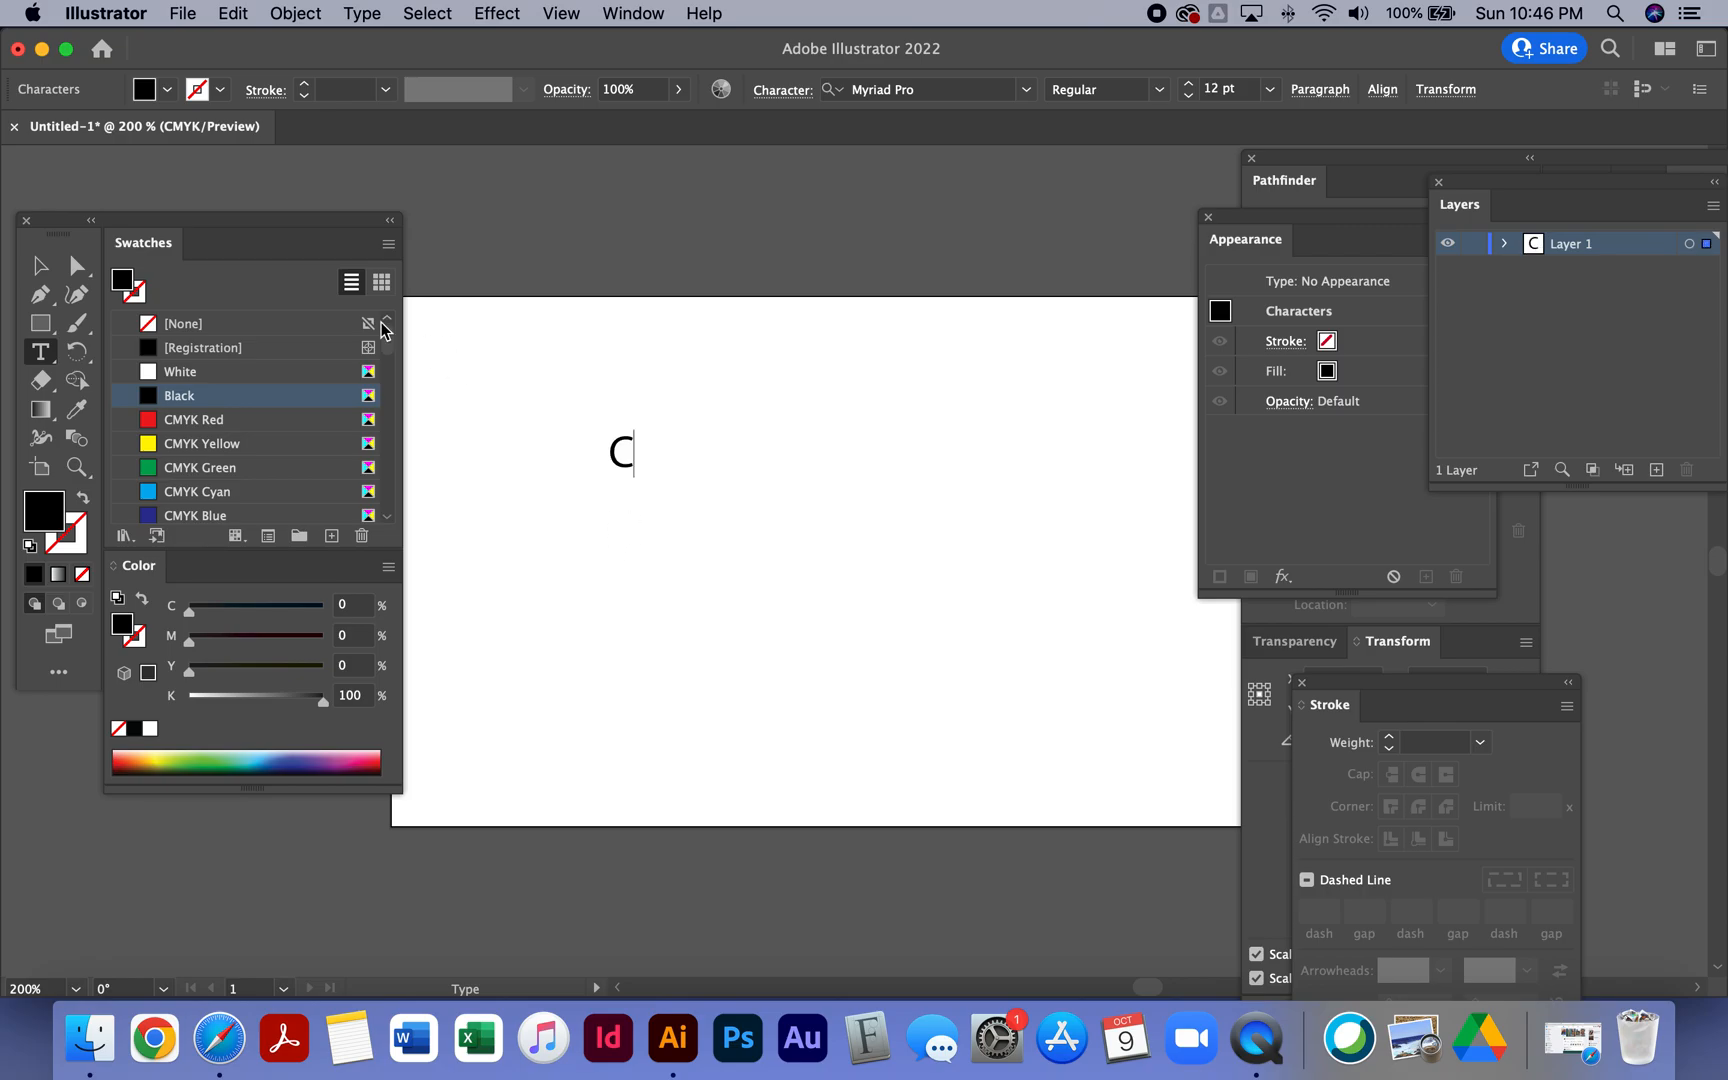
{"action": "left_click", "coordinate": [38, 262]}
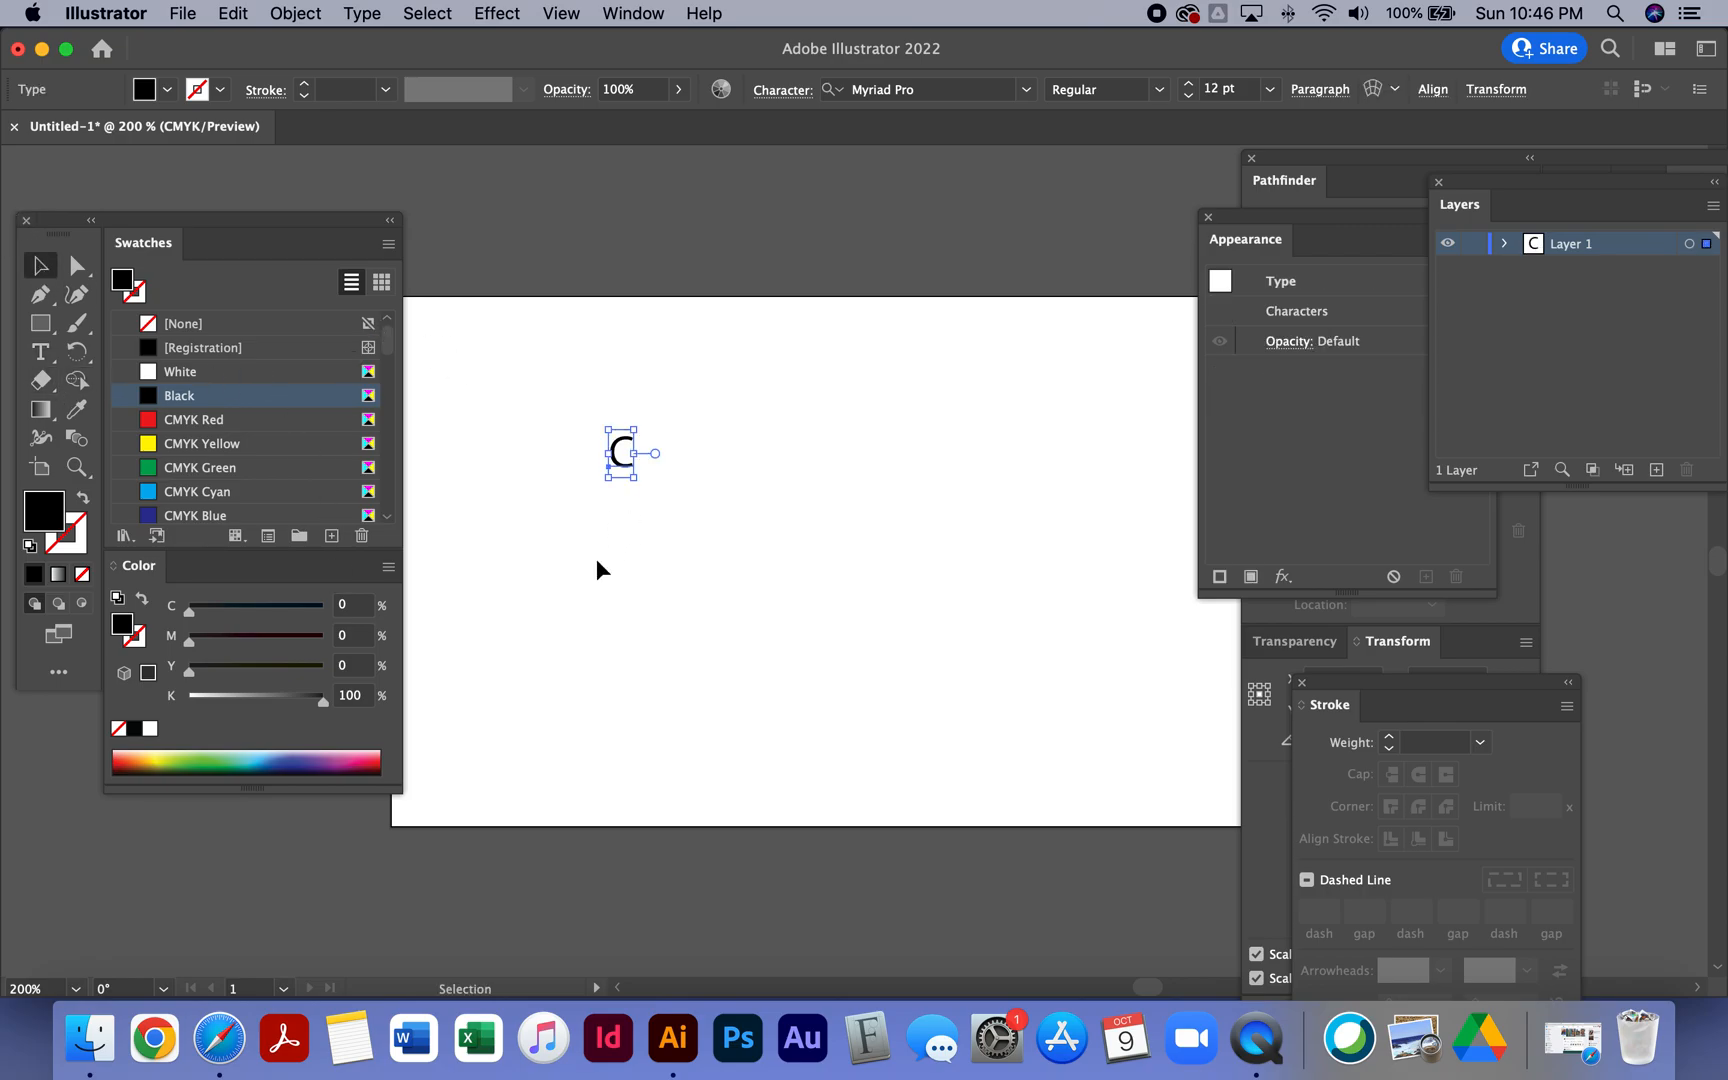
- Scale the C text up to about 43 pt and dismiss the auto-backup alert
{"action": "left_click_drag", "start_coordinate": [636, 483], "coordinate": [798, 610]}
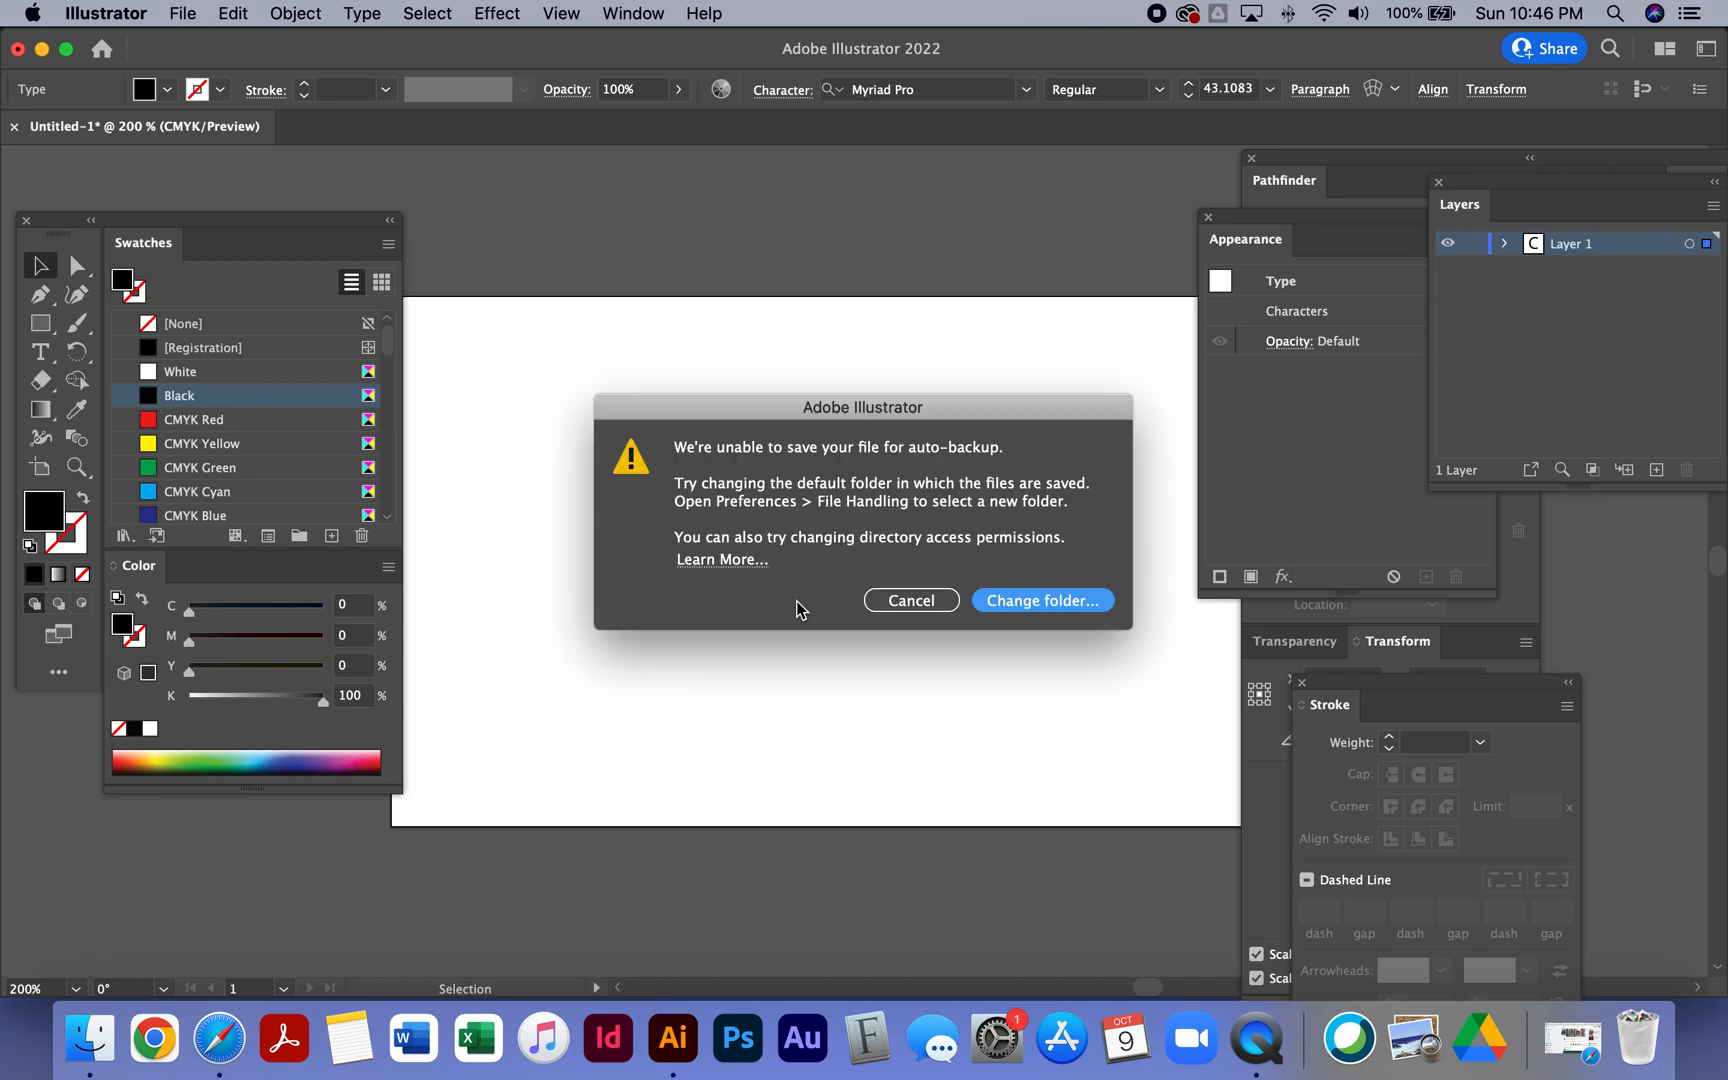
{"action": "left_click", "coordinate": [900, 603]}
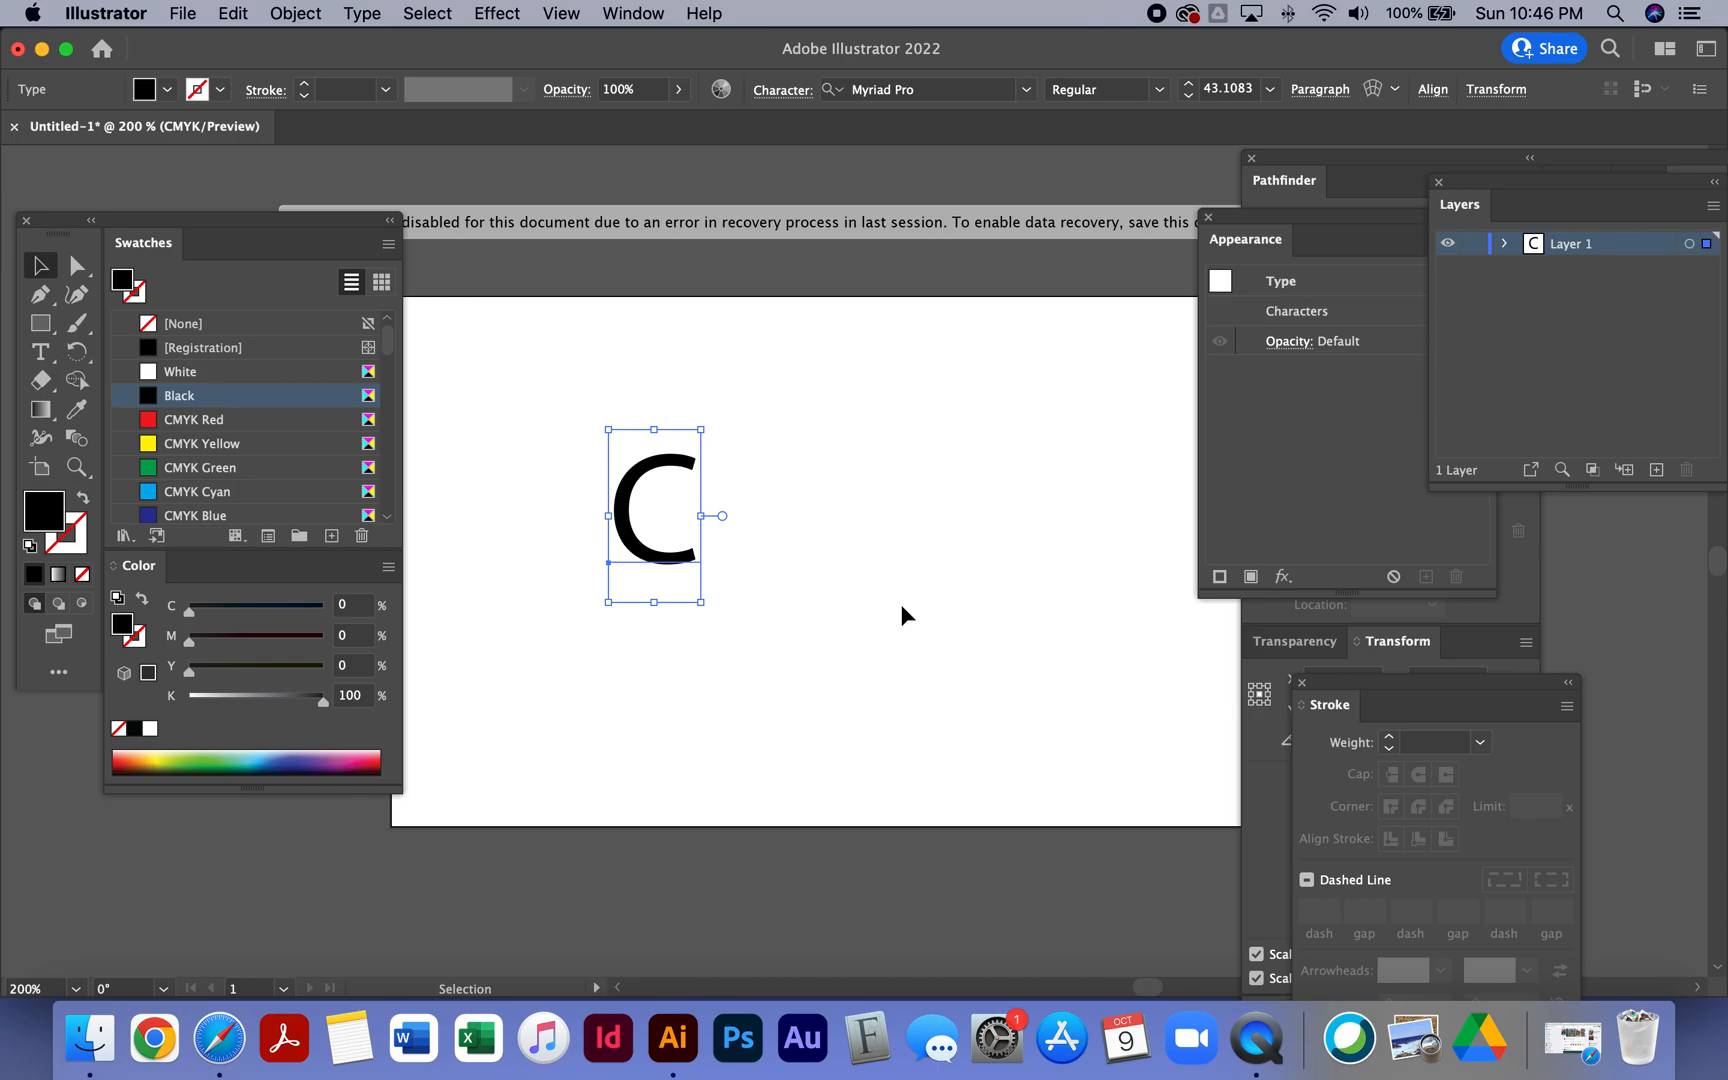
{"action": "left_click", "coordinate": [902, 610]}
{"action": "left_click", "coordinate": [632, 548]}
- Paste a copy of the C to the right of the original letter
{"action": "key", "text": "a"}
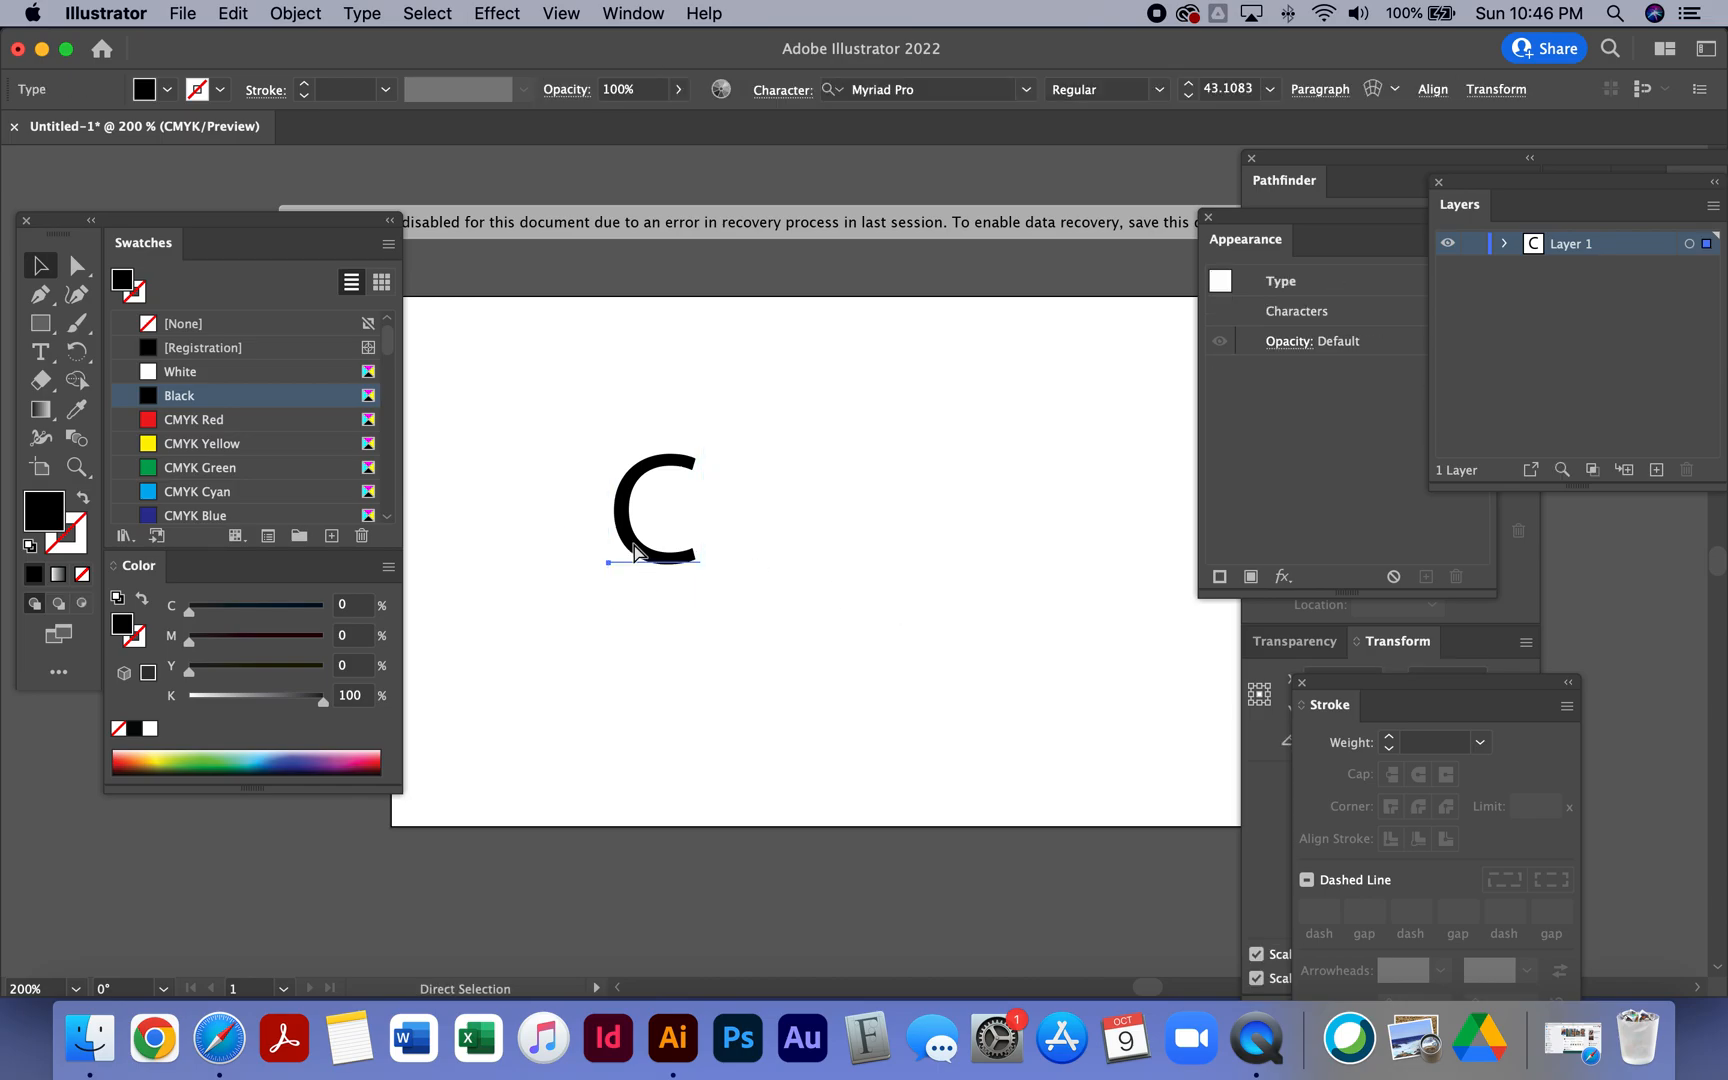
{"action": "key", "text": "super+v"}
{"action": "left_click", "coordinate": [42, 356]}
{"action": "left_click", "coordinate": [853, 568]}
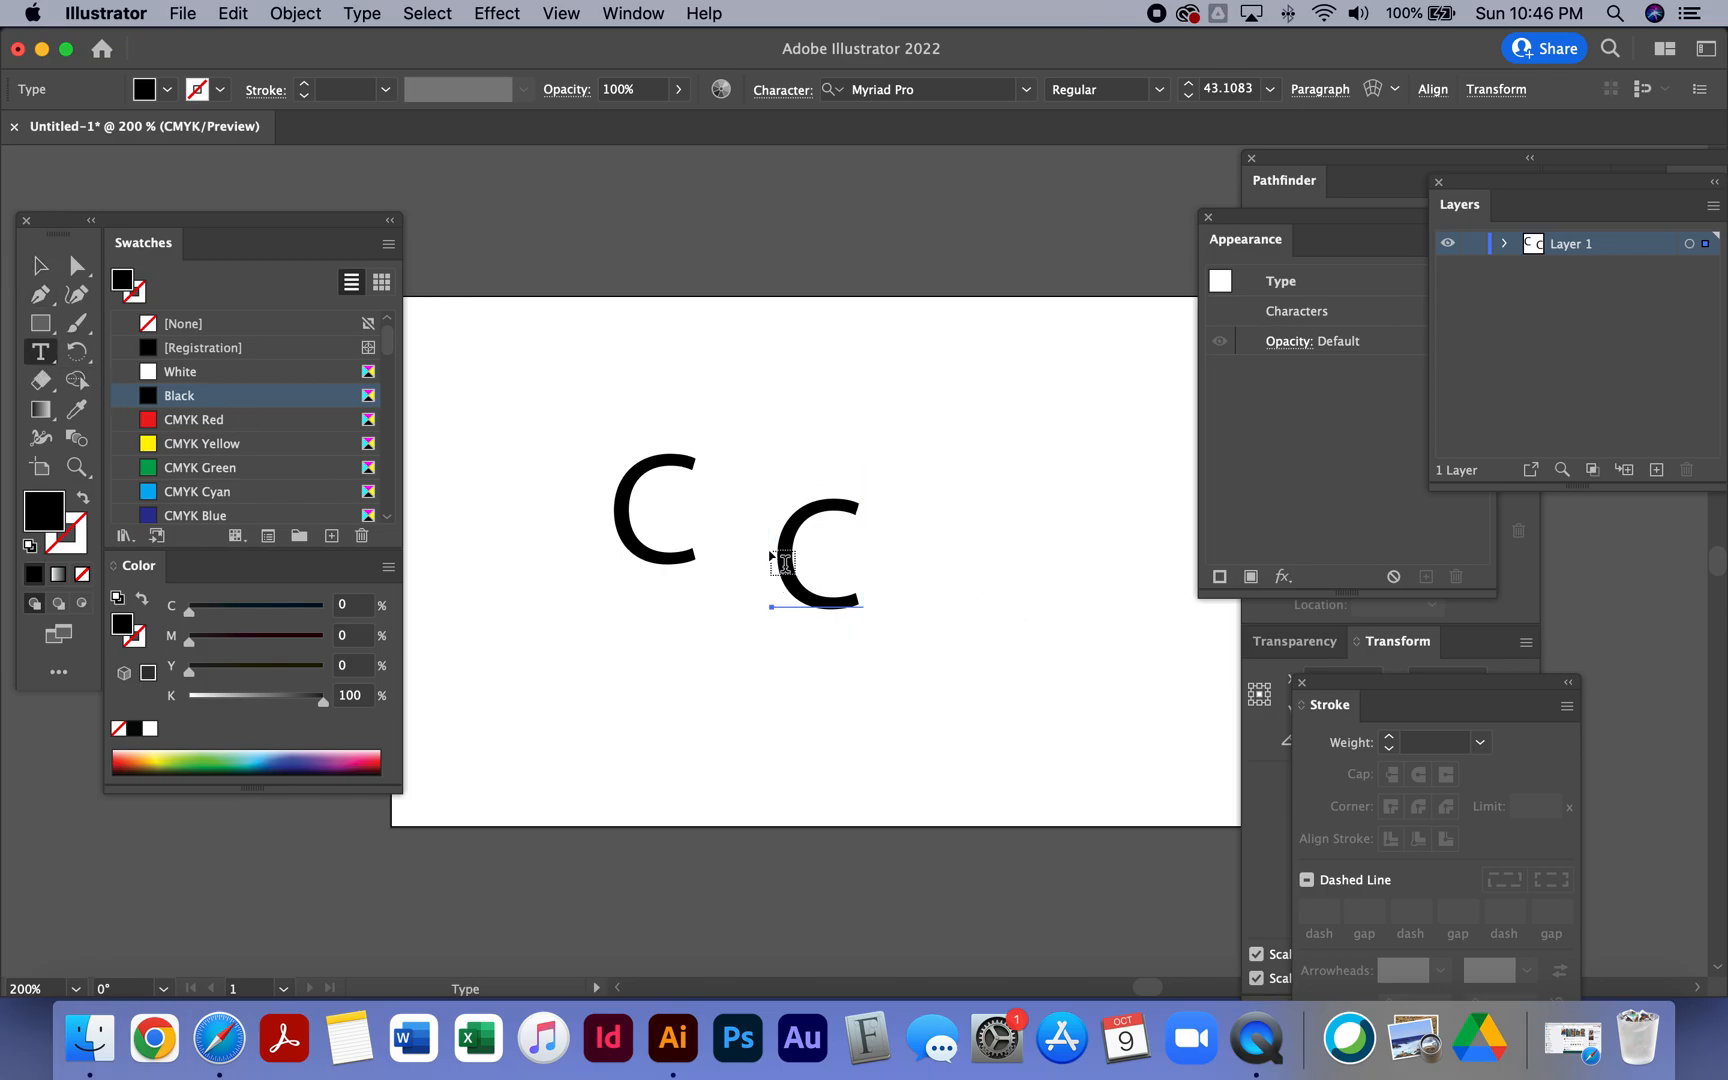
- Replace the copied letter's text with an S
{"action": "left_click", "coordinate": [798, 538]}
{"action": "double_click", "coordinate": [798, 538]}
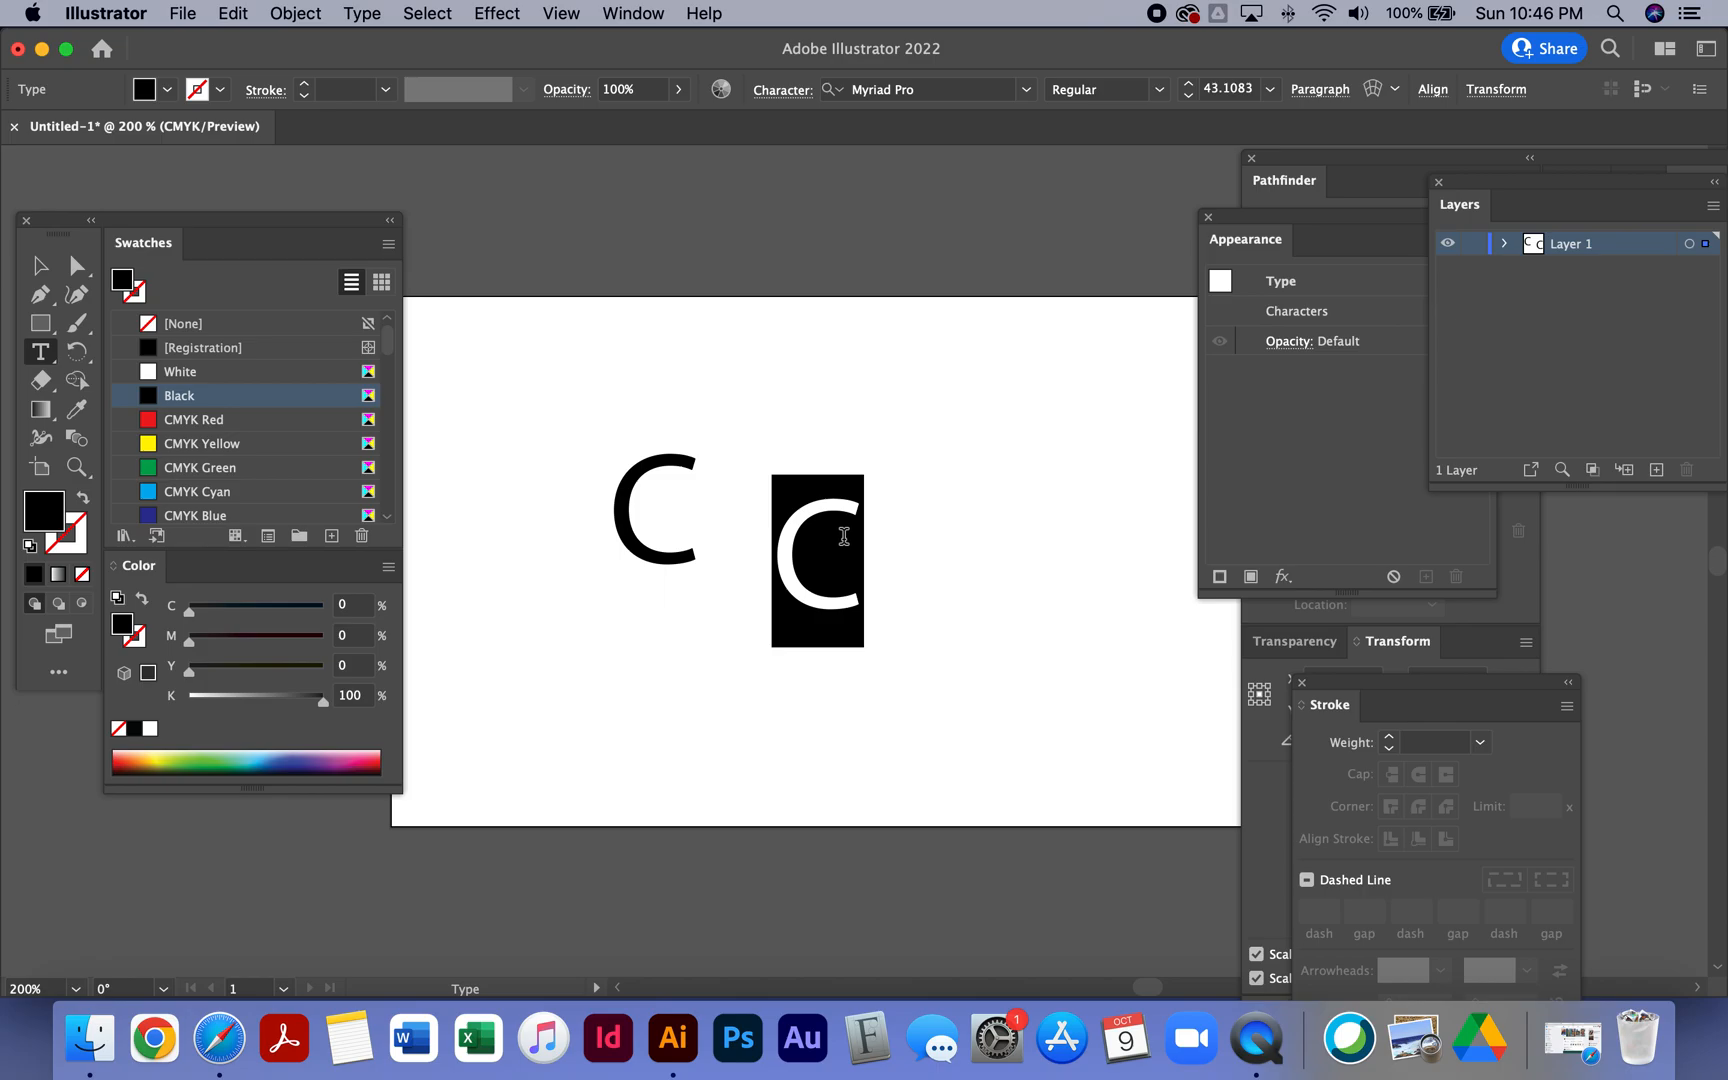
{"action": "type", "text": "V"}
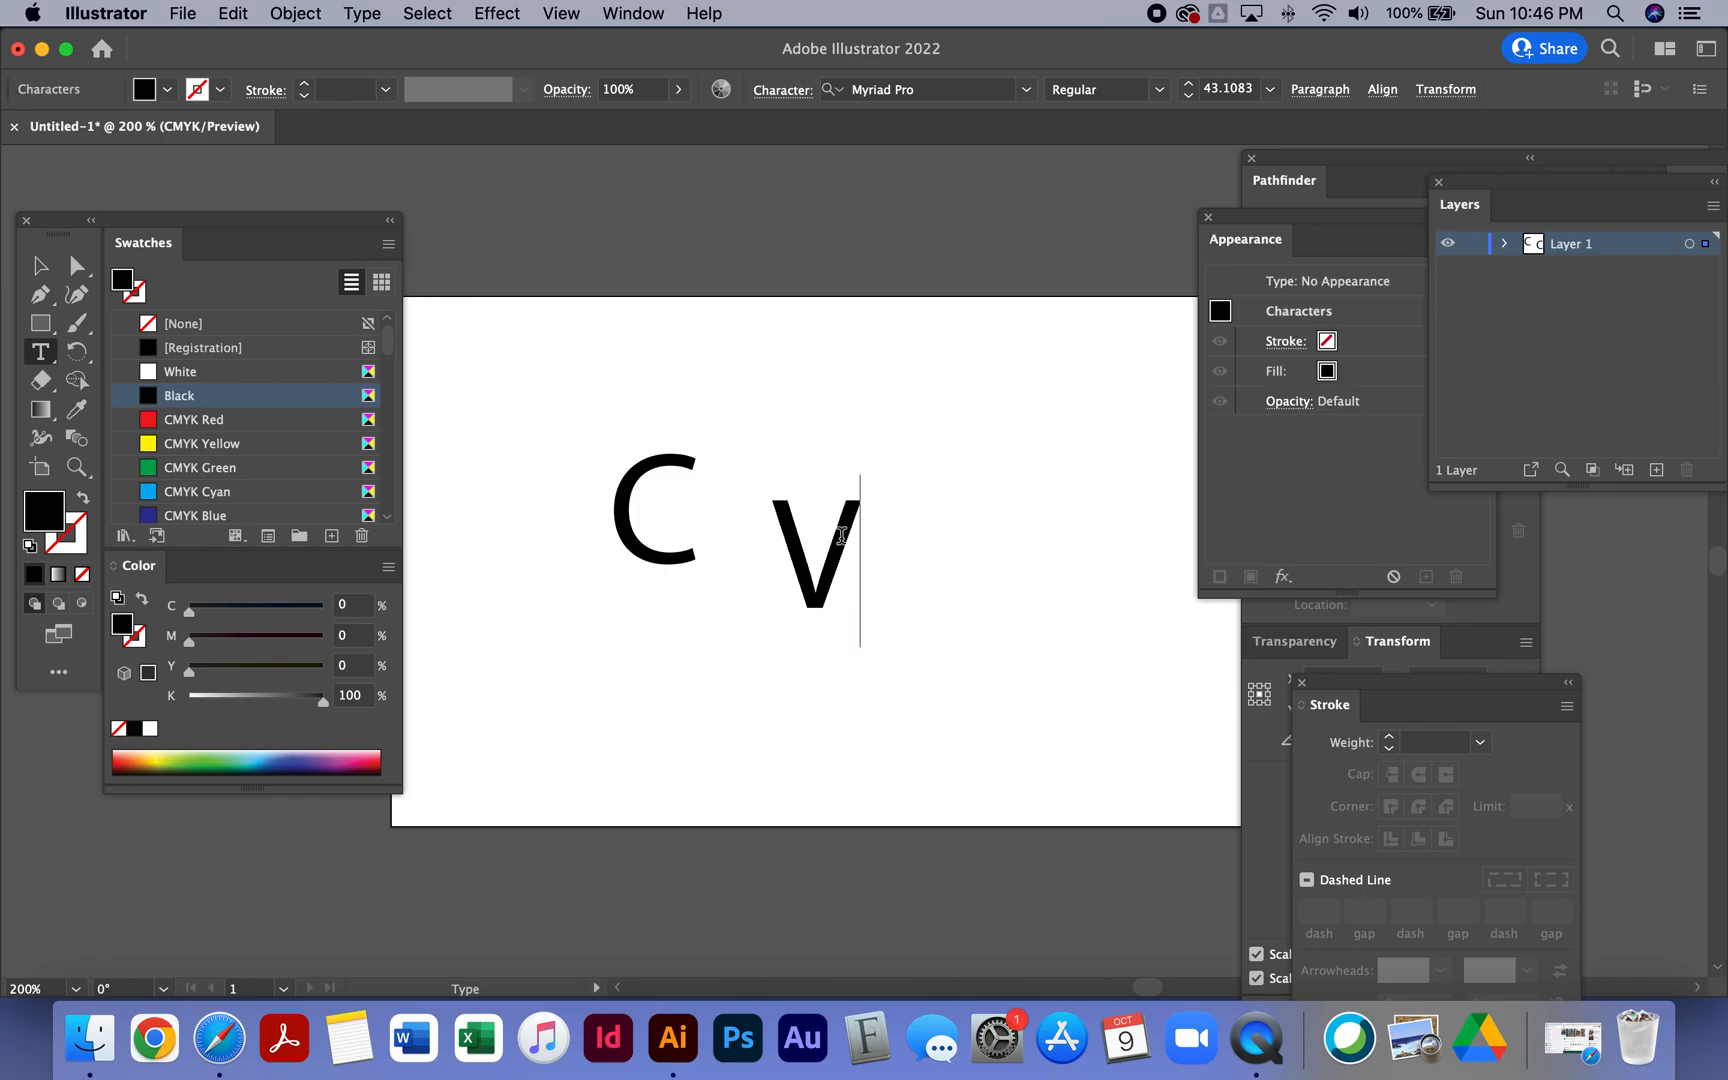
{"action": "key", "text": "BackSpace"}
{"action": "type", "text": "S"}
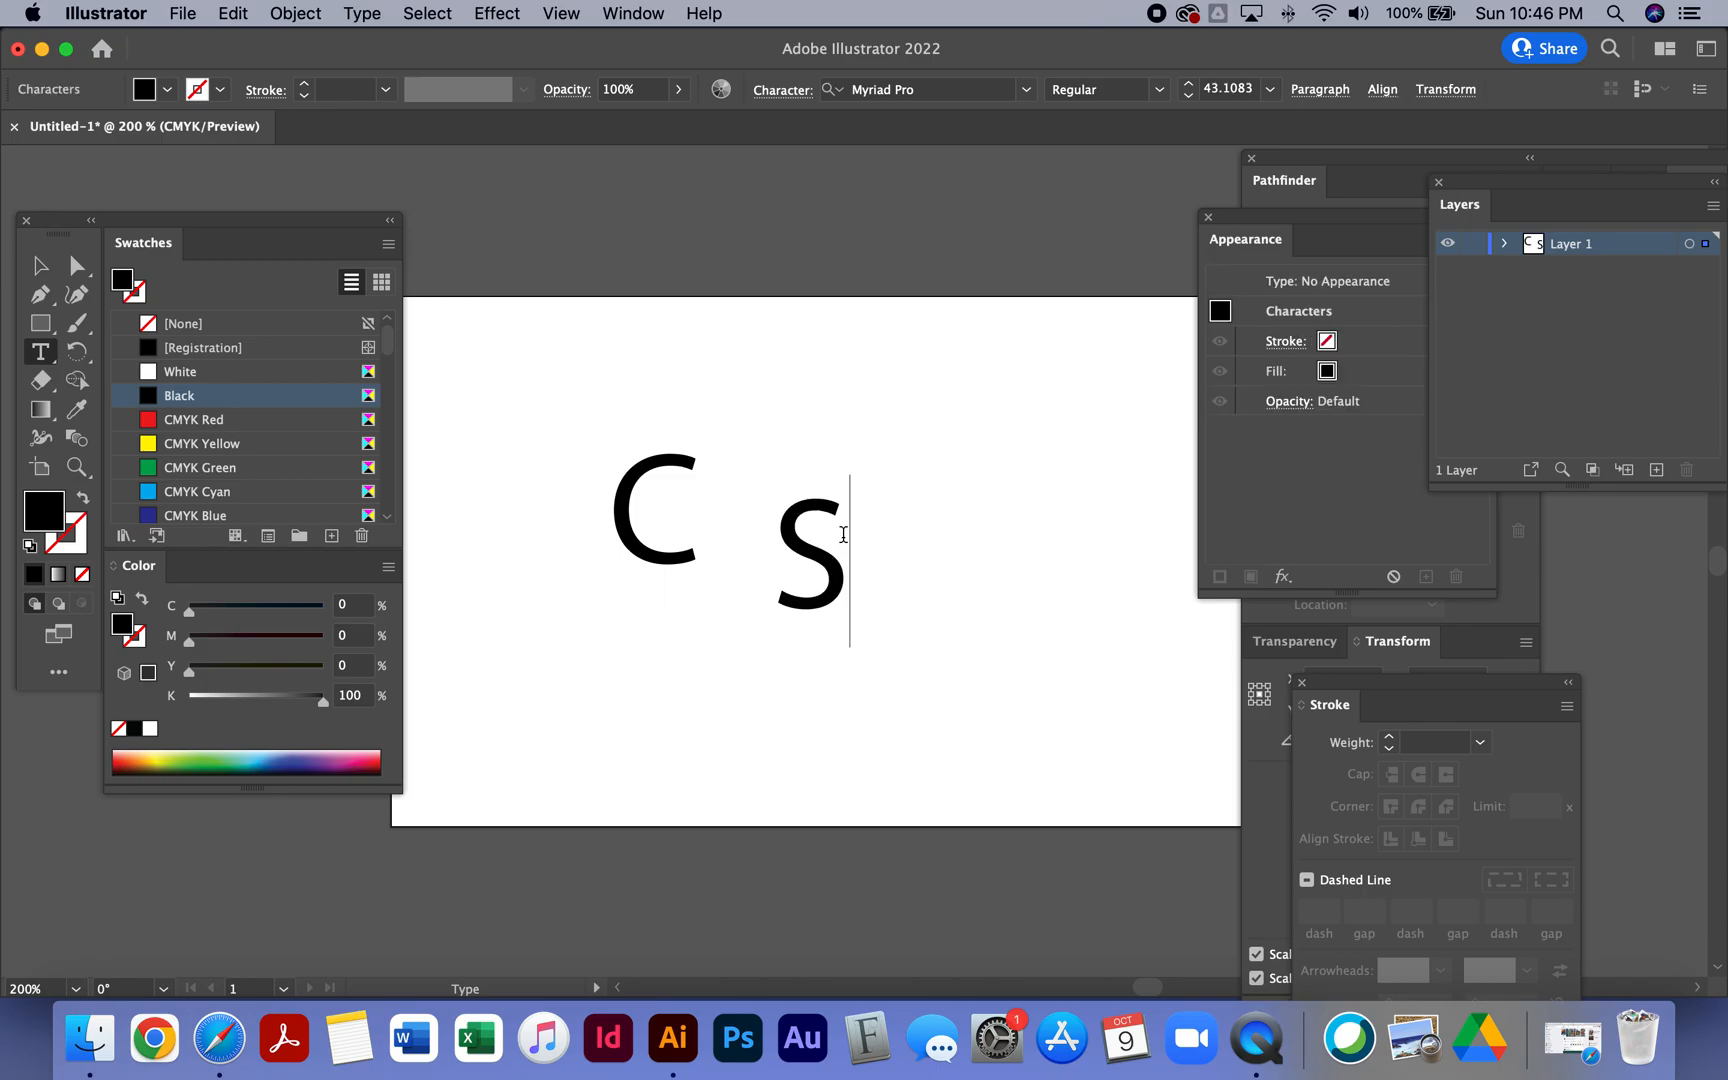
- Move the C down so it lines up with the S
{"action": "left_click", "coordinate": [40, 268]}
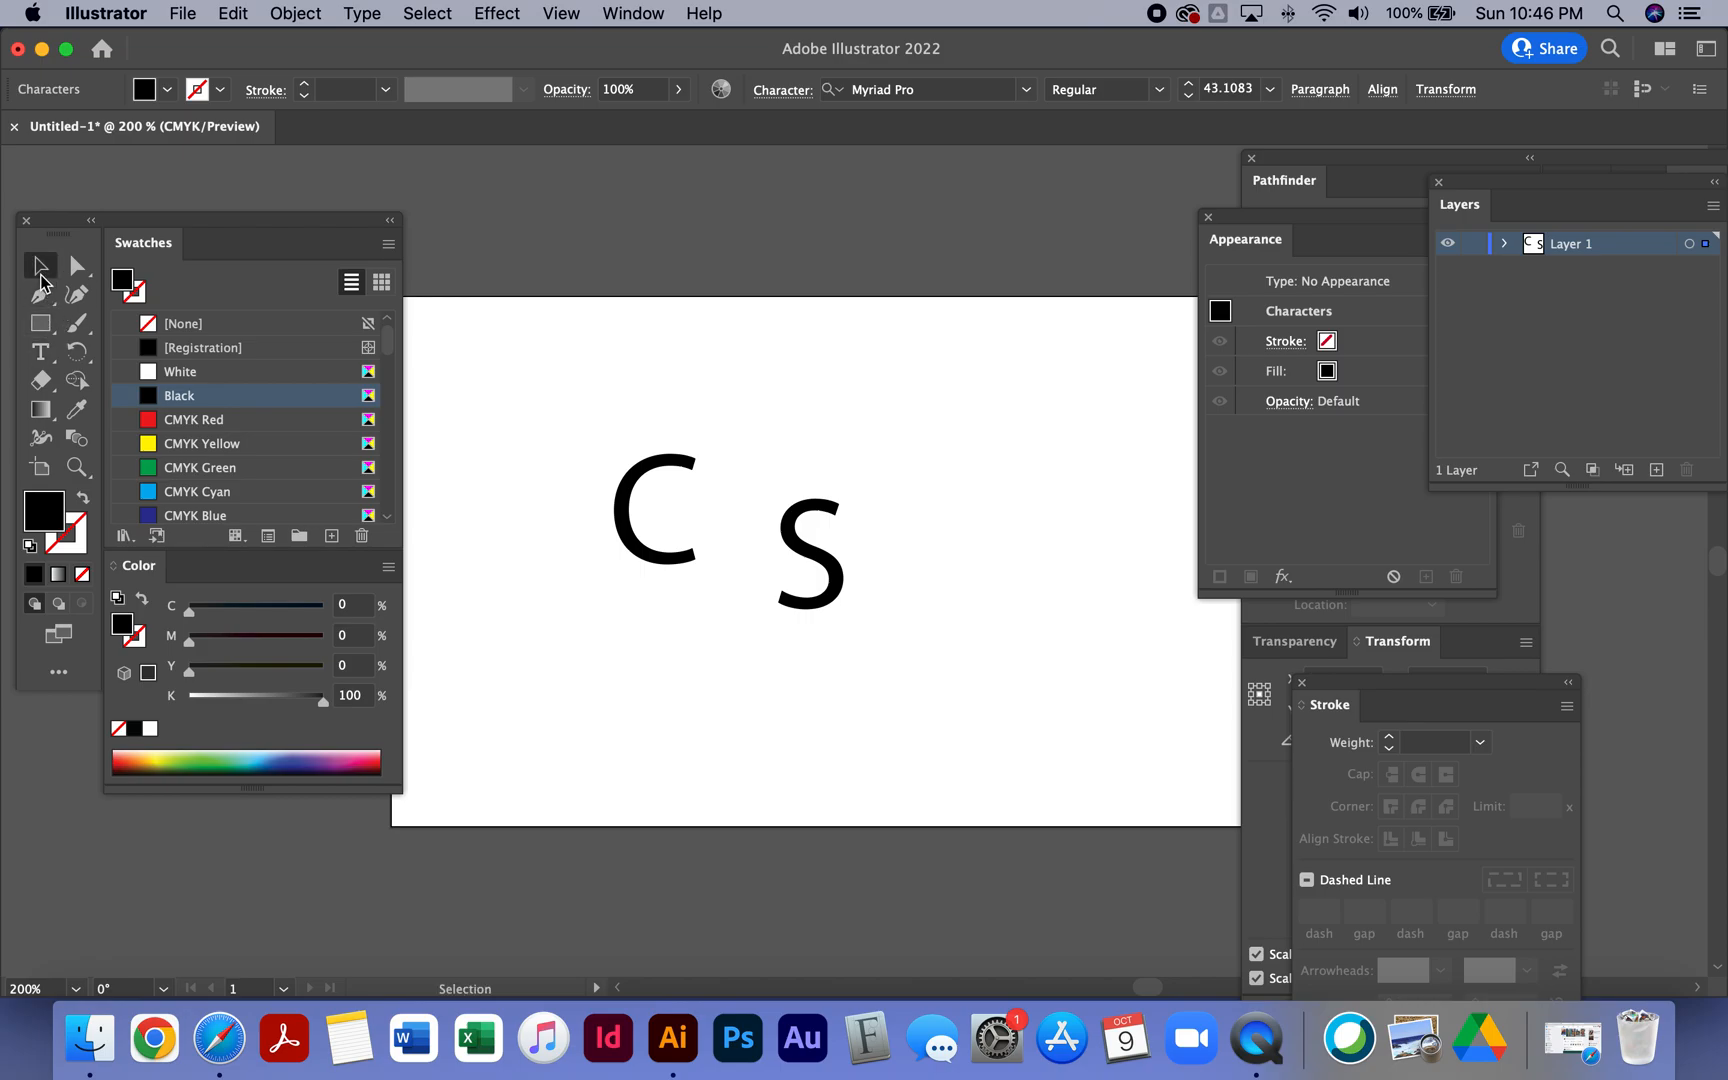
{"action": "left_click", "coordinate": [548, 522]}
{"action": "left_click_drag", "start_coordinate": [640, 557], "coordinate": [662, 597]}
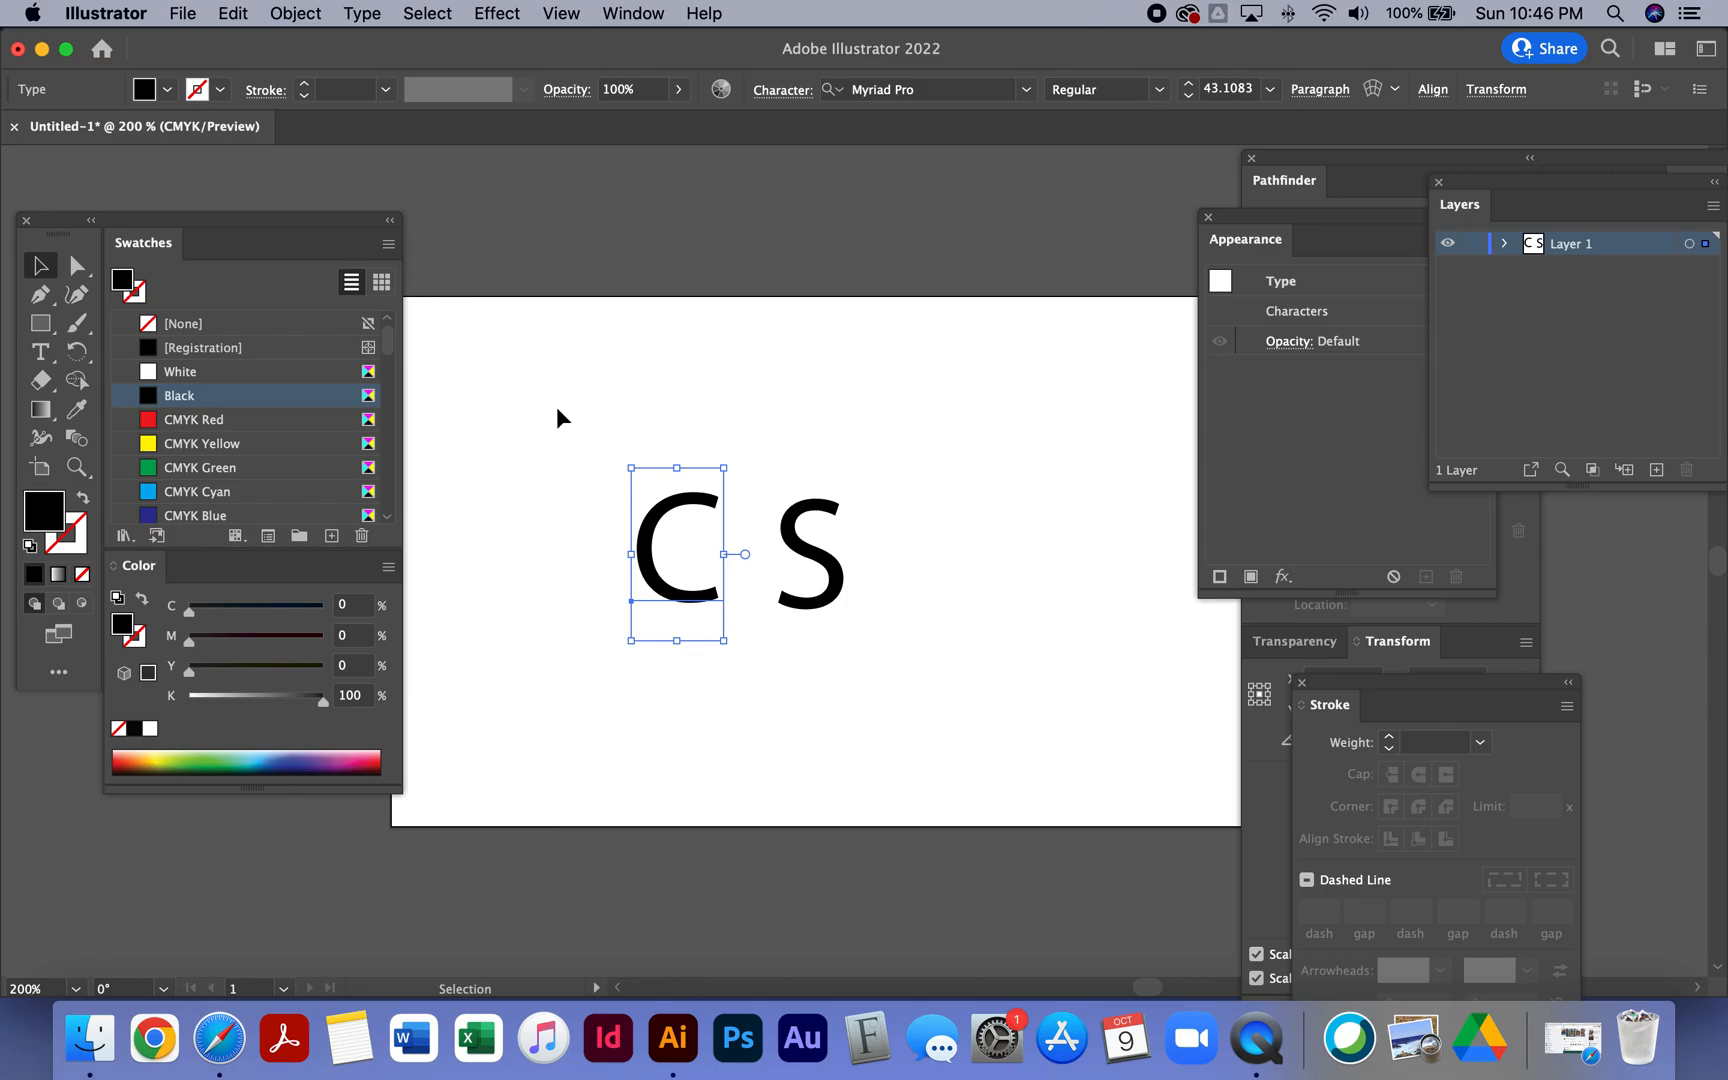
- Change the font of both letters to Times New Roman Bold
{"action": "left_click_drag", "start_coordinate": [556, 406], "coordinate": [955, 665]}
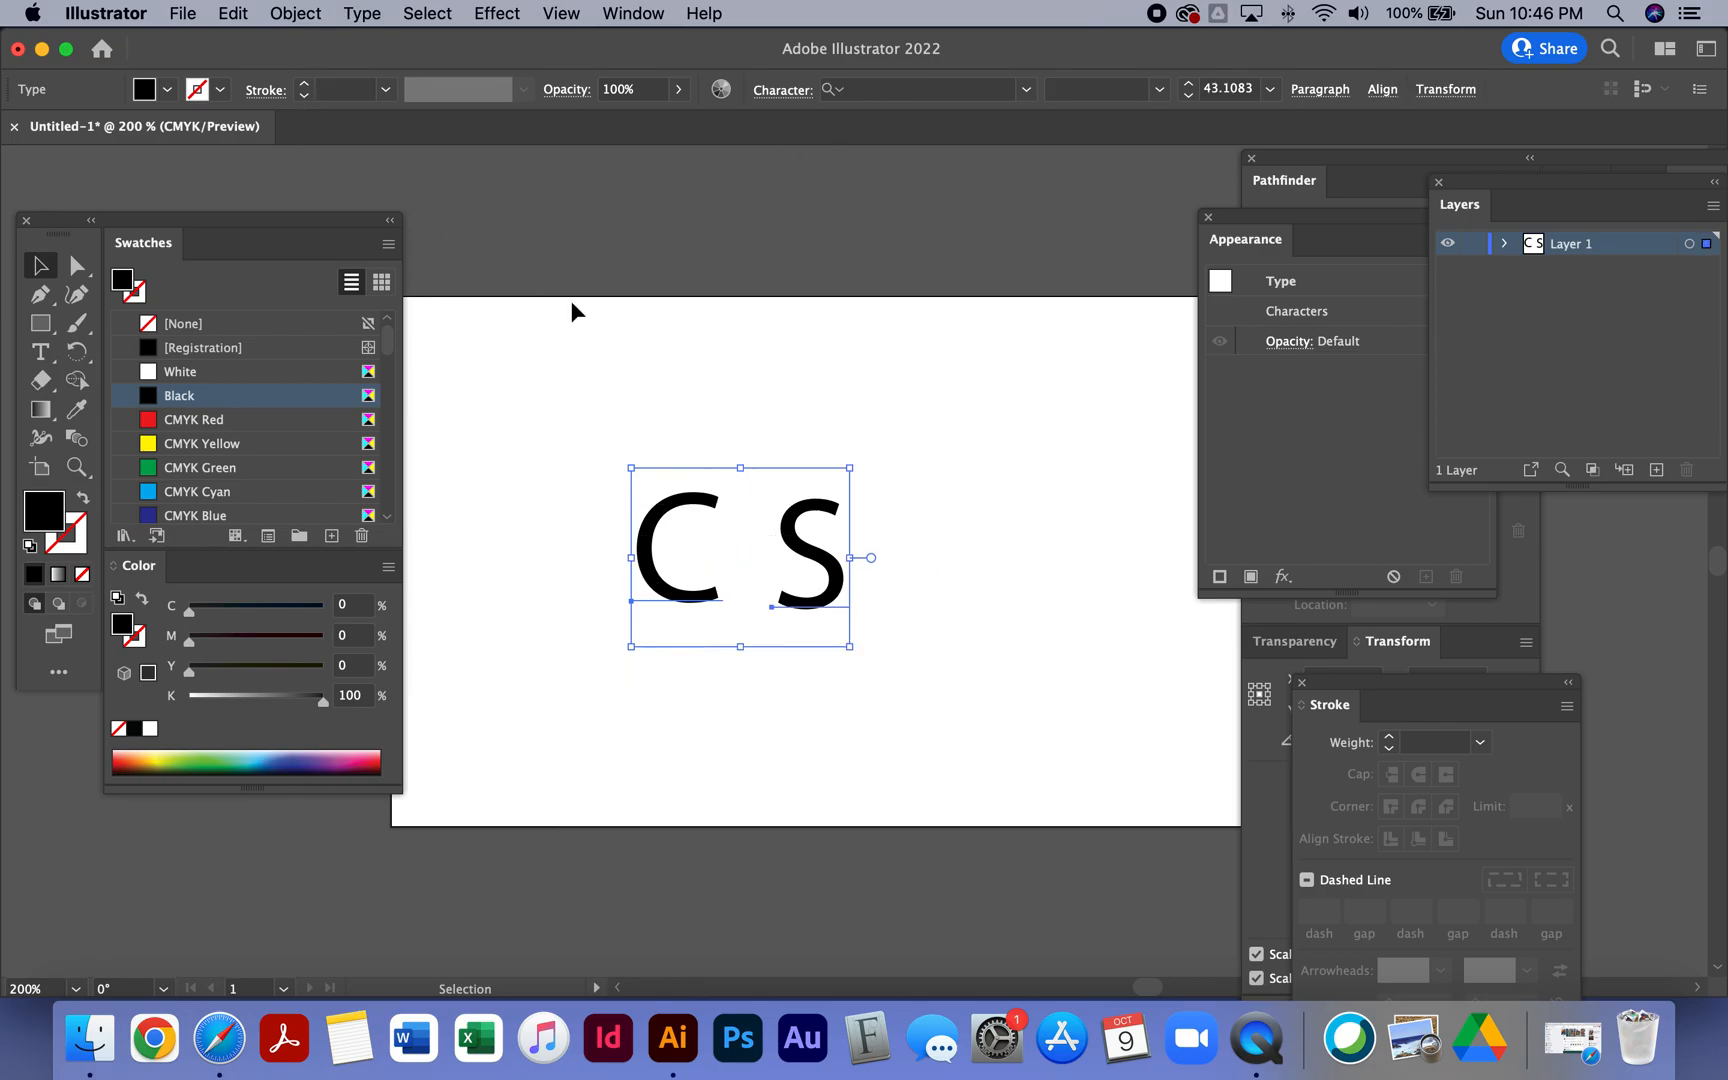
{"action": "left_click", "coordinate": [1027, 90]}
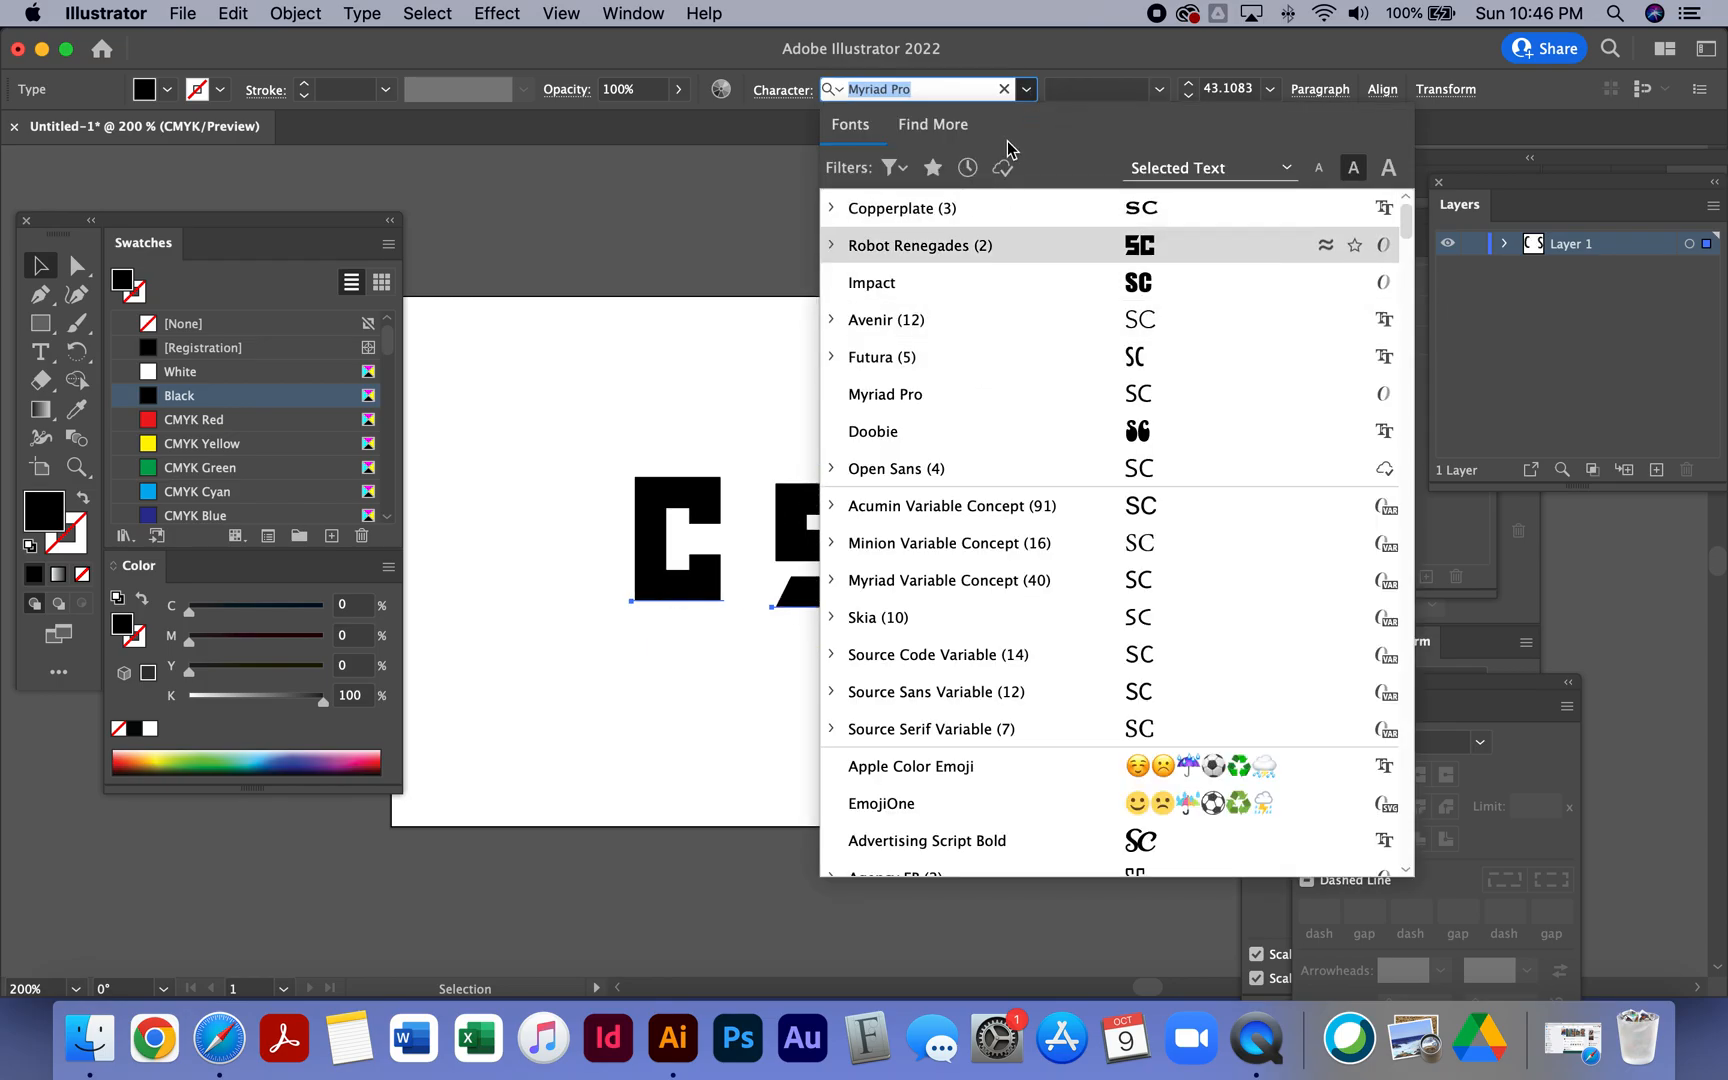
{"action": "type", "text": "time"}
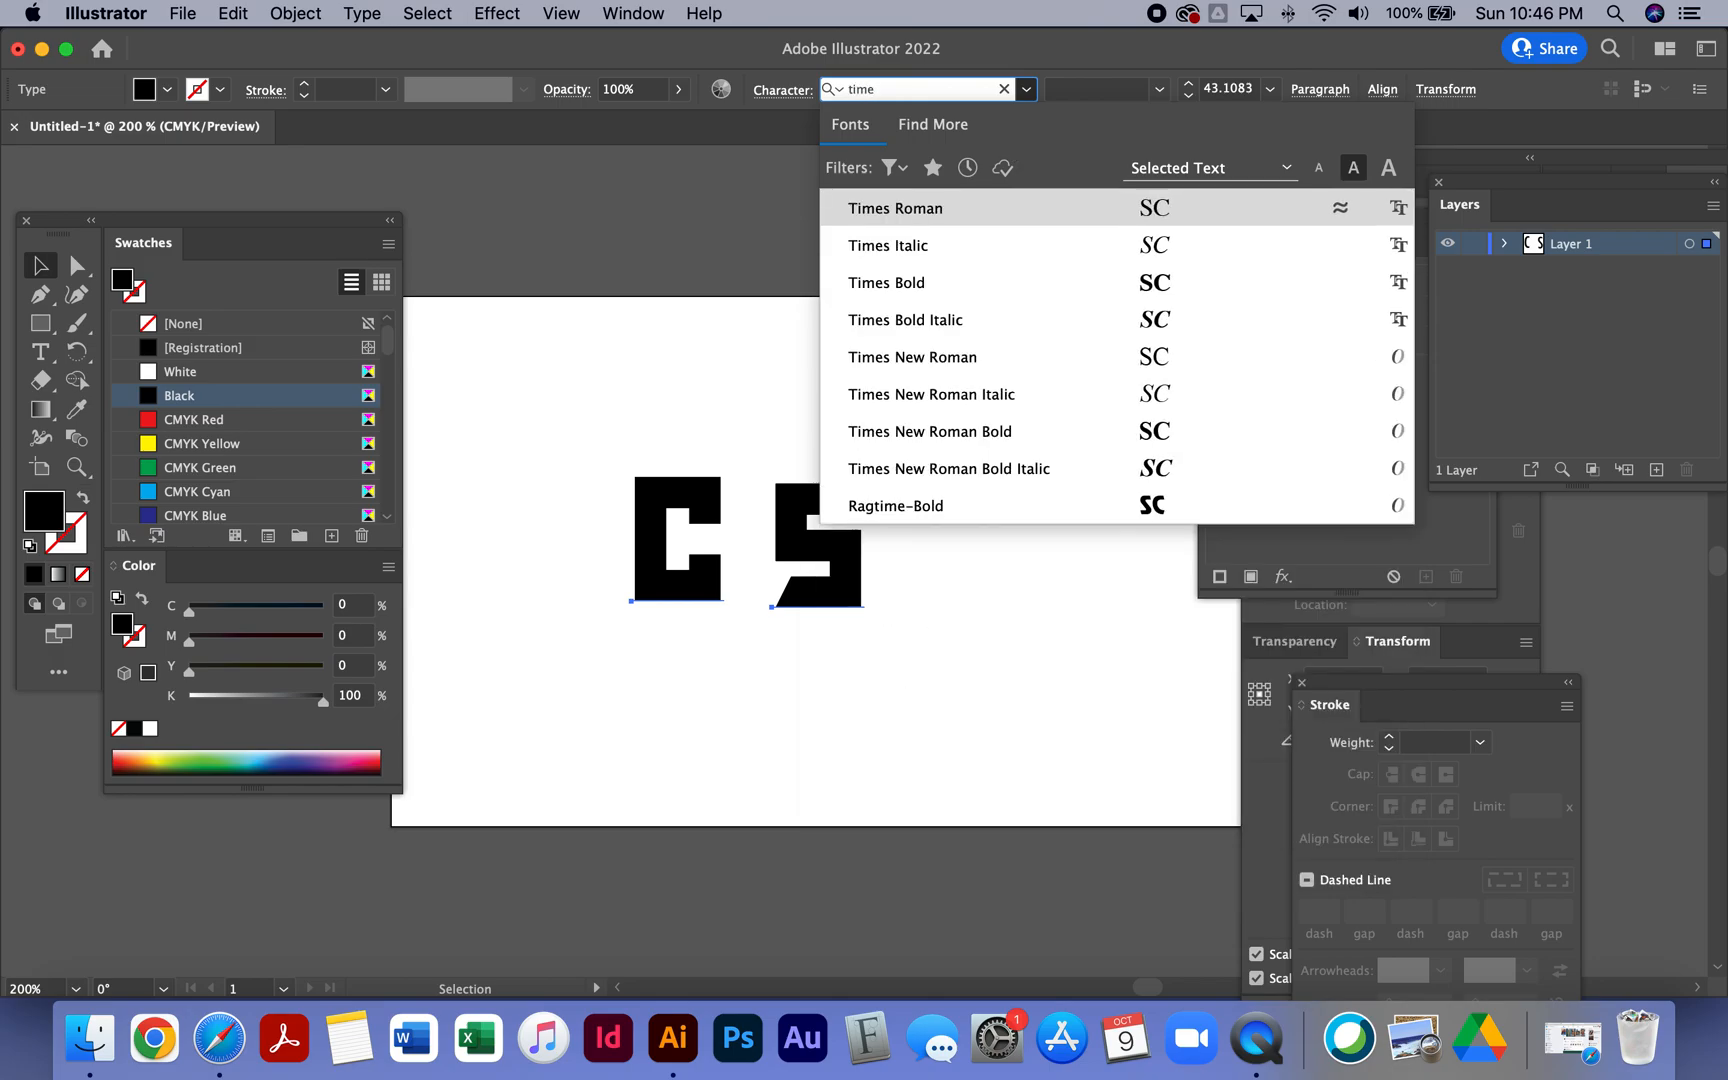
{"action": "left_click", "coordinate": [975, 447]}
{"action": "left_click", "coordinate": [579, 454]}
- Move the C and the S higher up on the artboard
{"action": "left_click_drag", "start_coordinate": [670, 570], "coordinate": [625, 502]}
{"action": "left_click_drag", "start_coordinate": [845, 580], "coordinate": [807, 506]}
{"action": "left_click", "coordinate": [986, 633]}
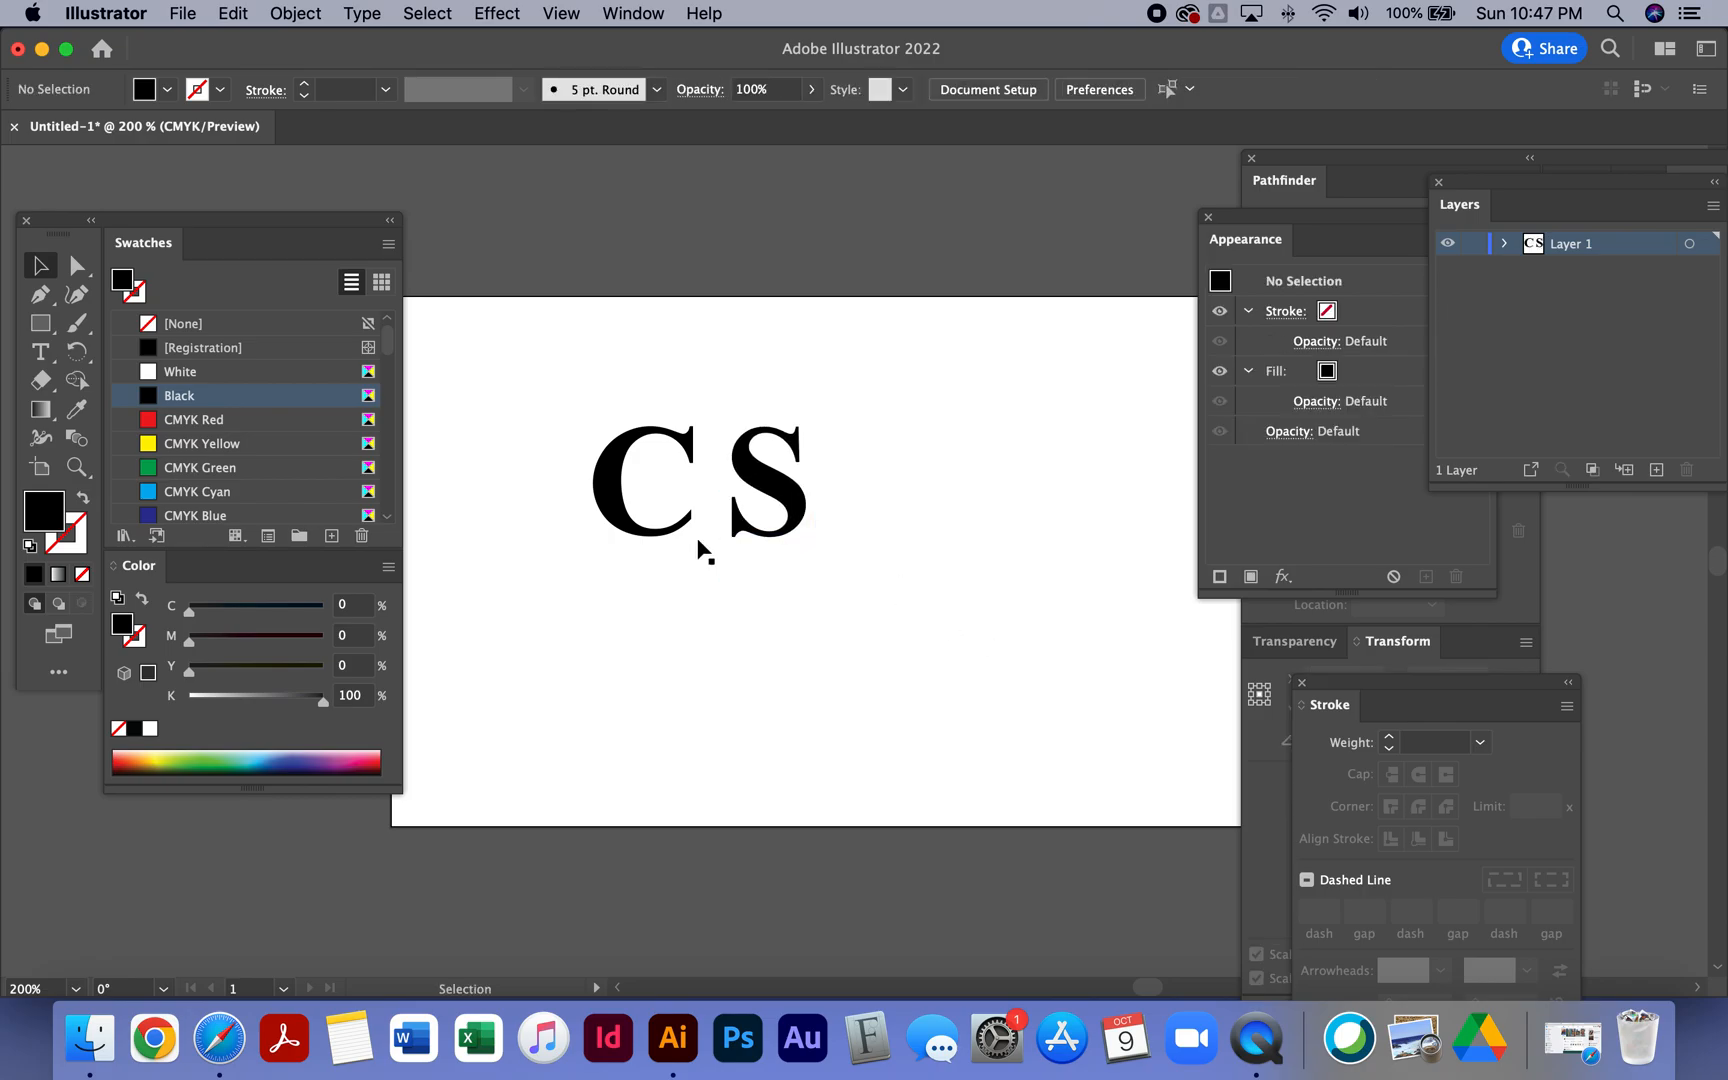
- Convert both letters to outlines
{"action": "left_click_drag", "start_coordinate": [563, 413], "coordinate": [1199, 620]}
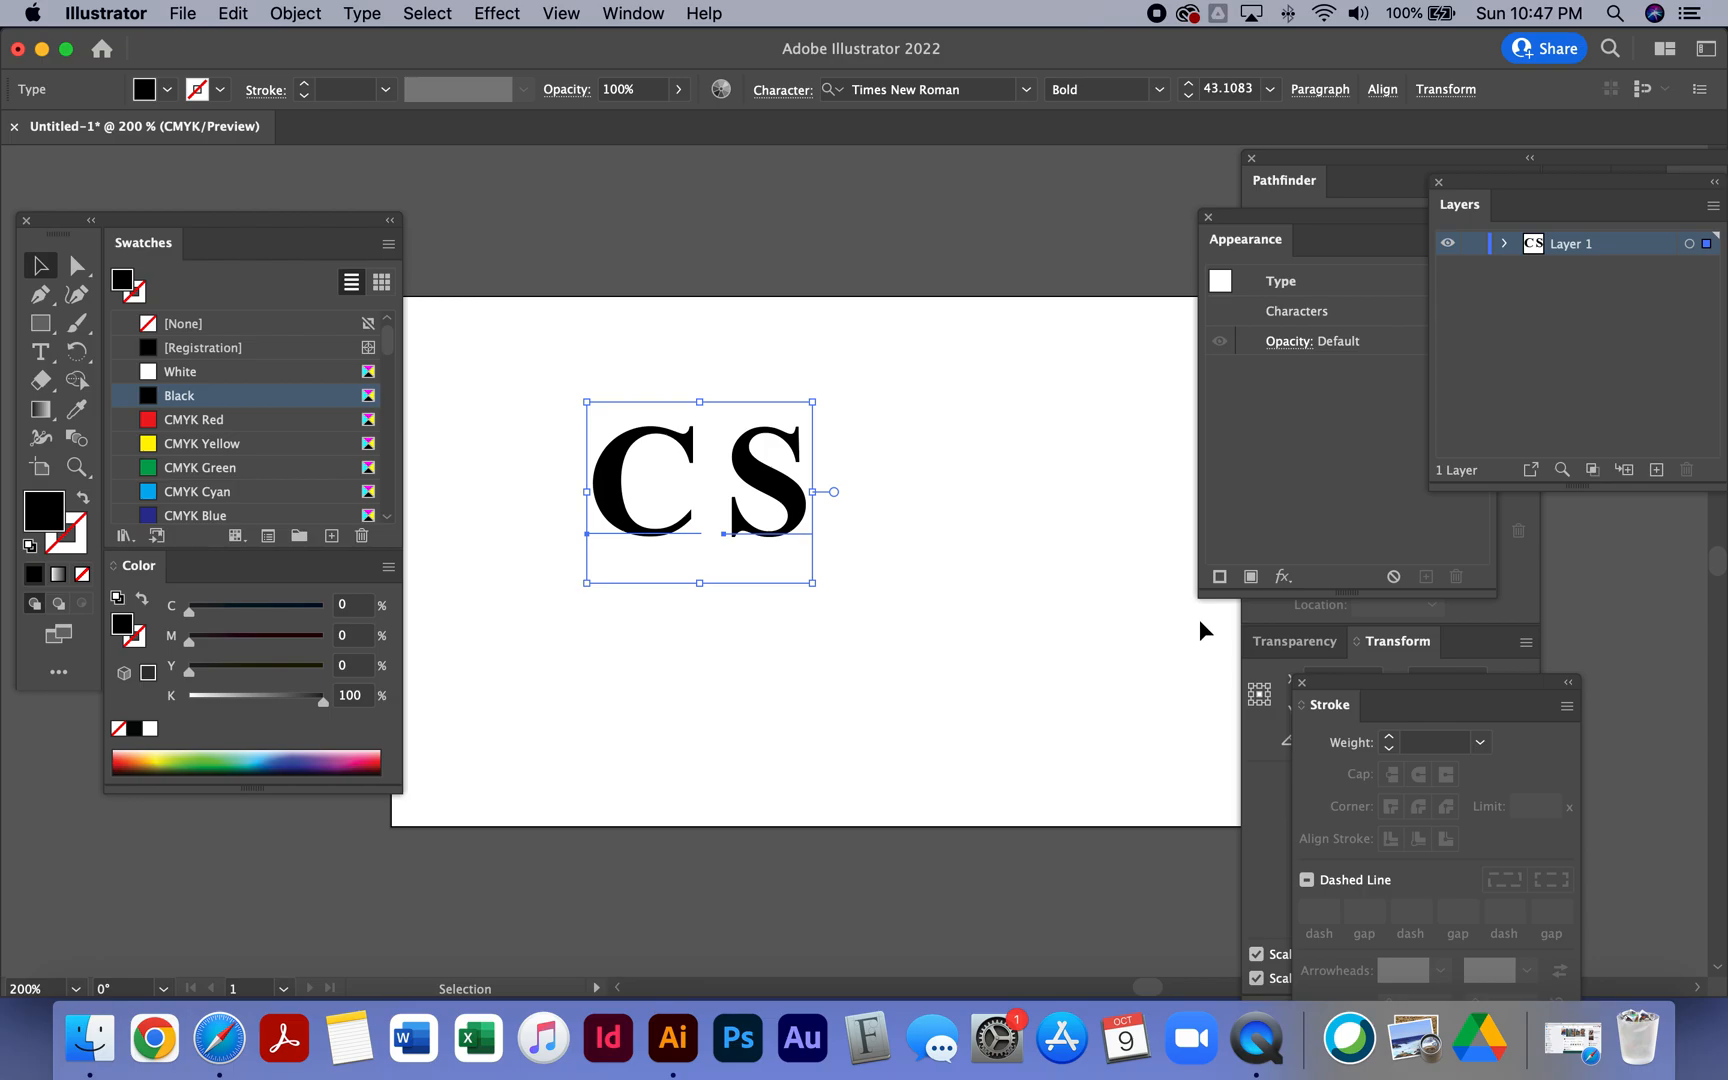
{"action": "key", "text": "shift+super+o"}
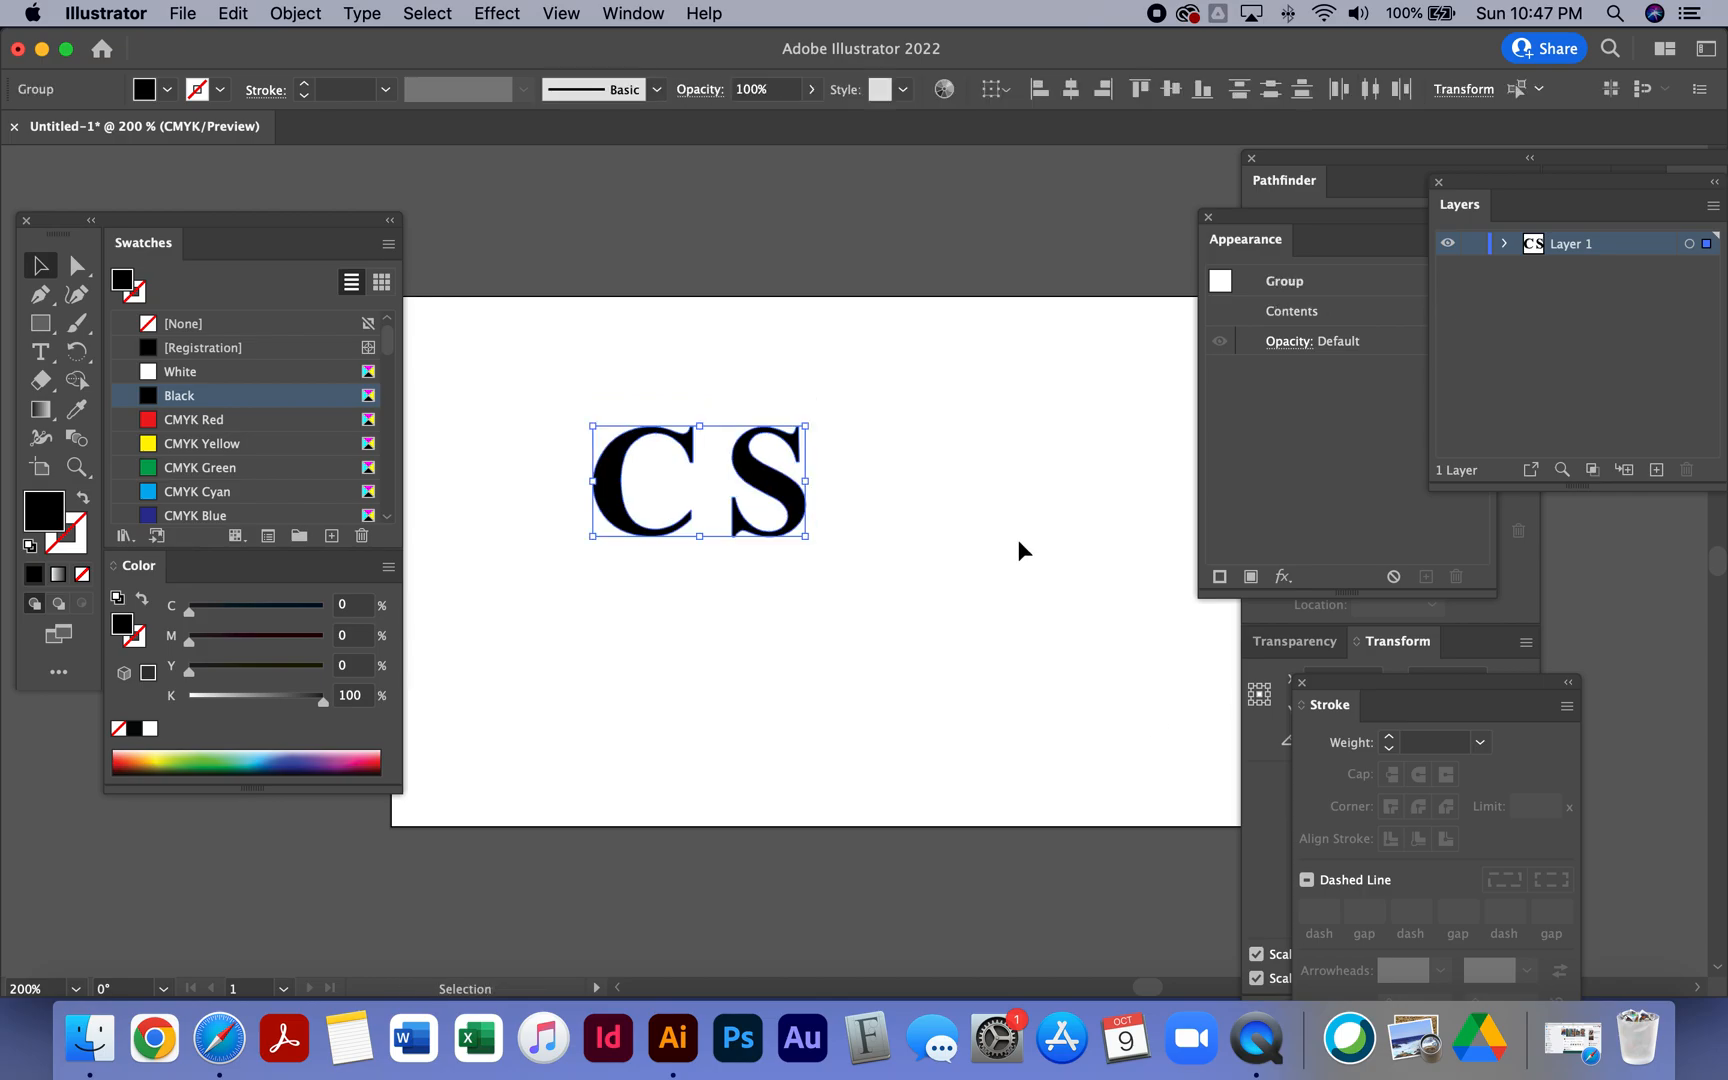
- Enlarge the S outline and move it up and to the right of the C
{"action": "left_click", "coordinate": [833, 530]}
{"action": "left_click_drag", "start_coordinate": [790, 502], "coordinate": [768, 553]}
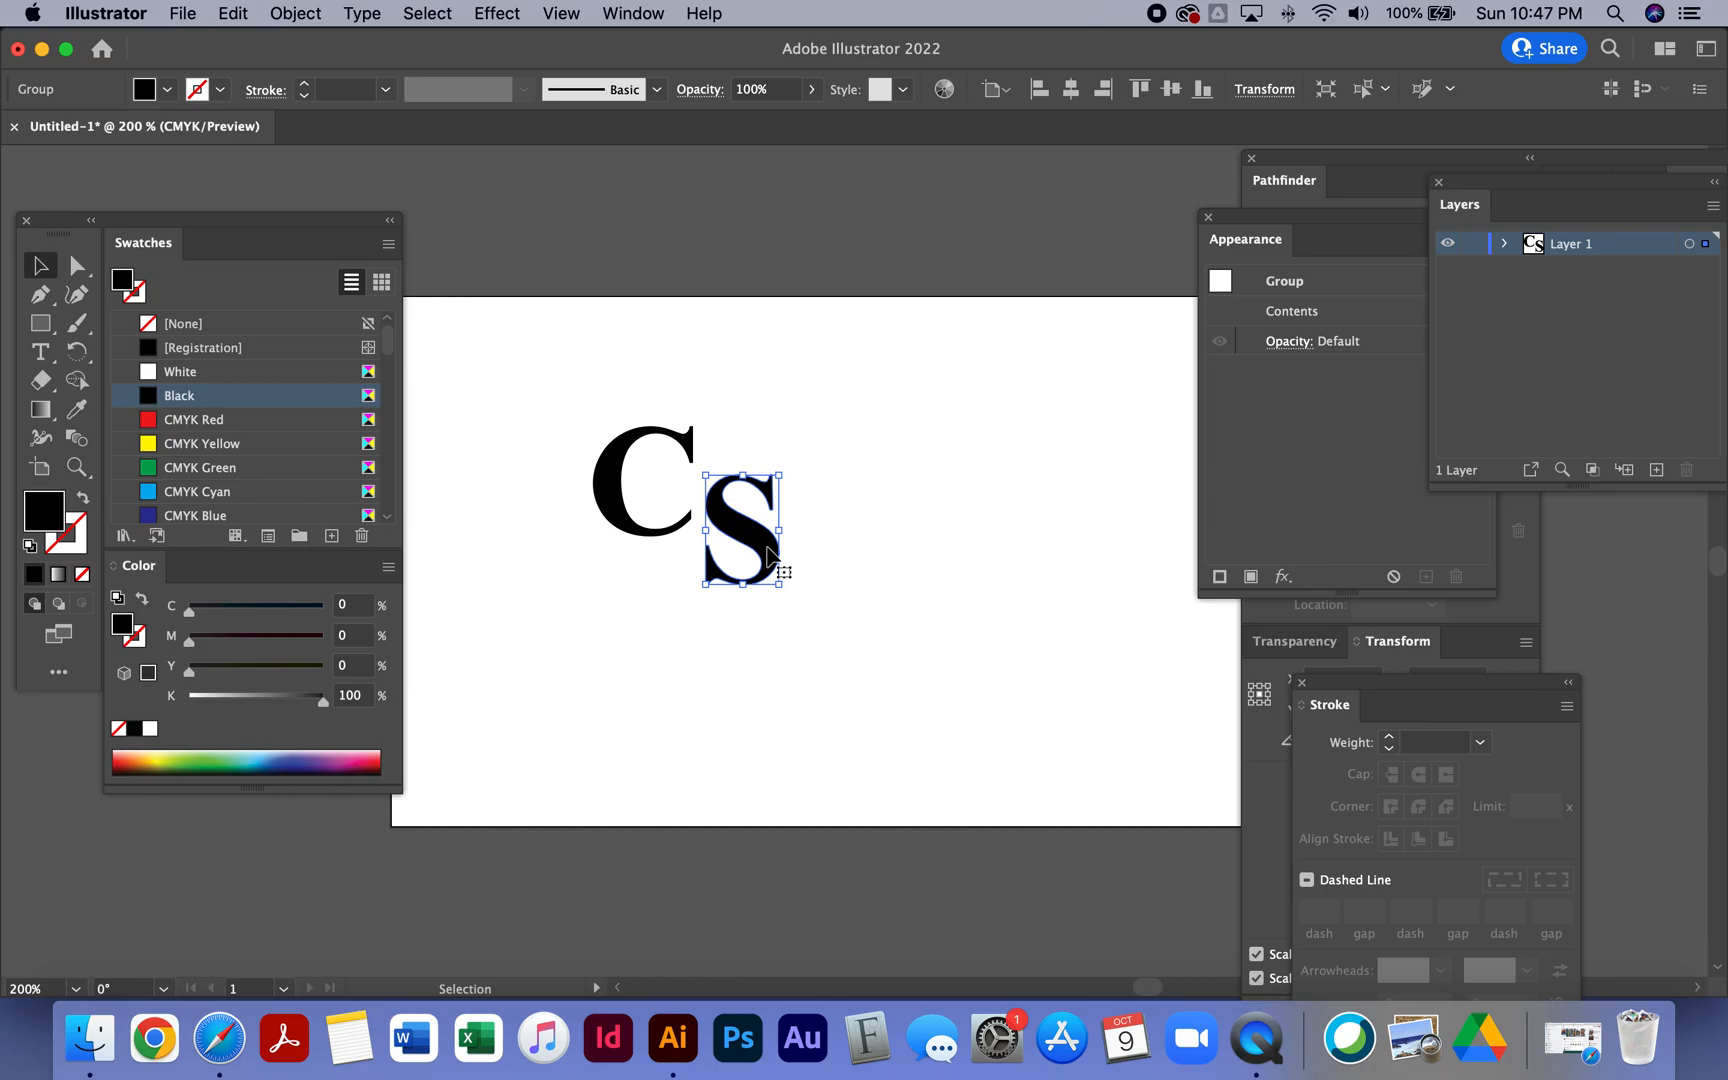
{"action": "left_click_drag", "start_coordinate": [755, 540], "coordinate": [810, 510]}
{"action": "left_click_drag", "start_coordinate": [628, 526], "coordinate": [700, 541]}
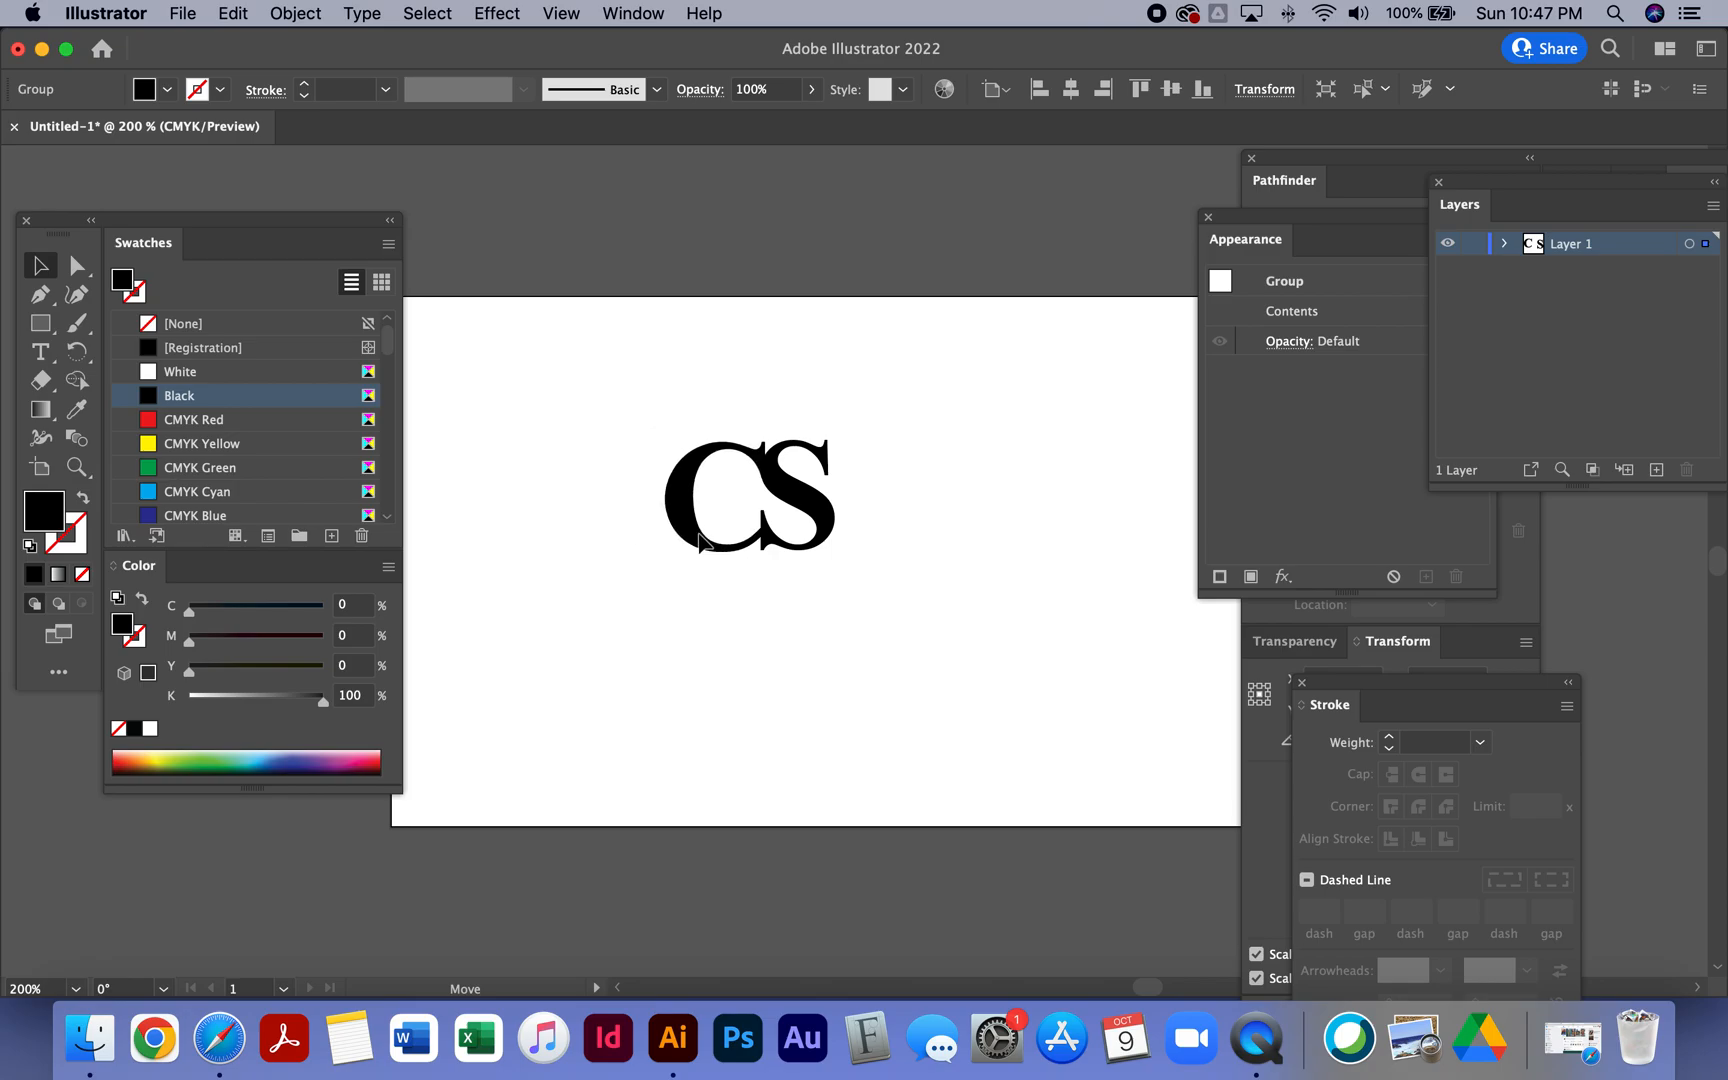
{"action": "key", "text": "super+z"}
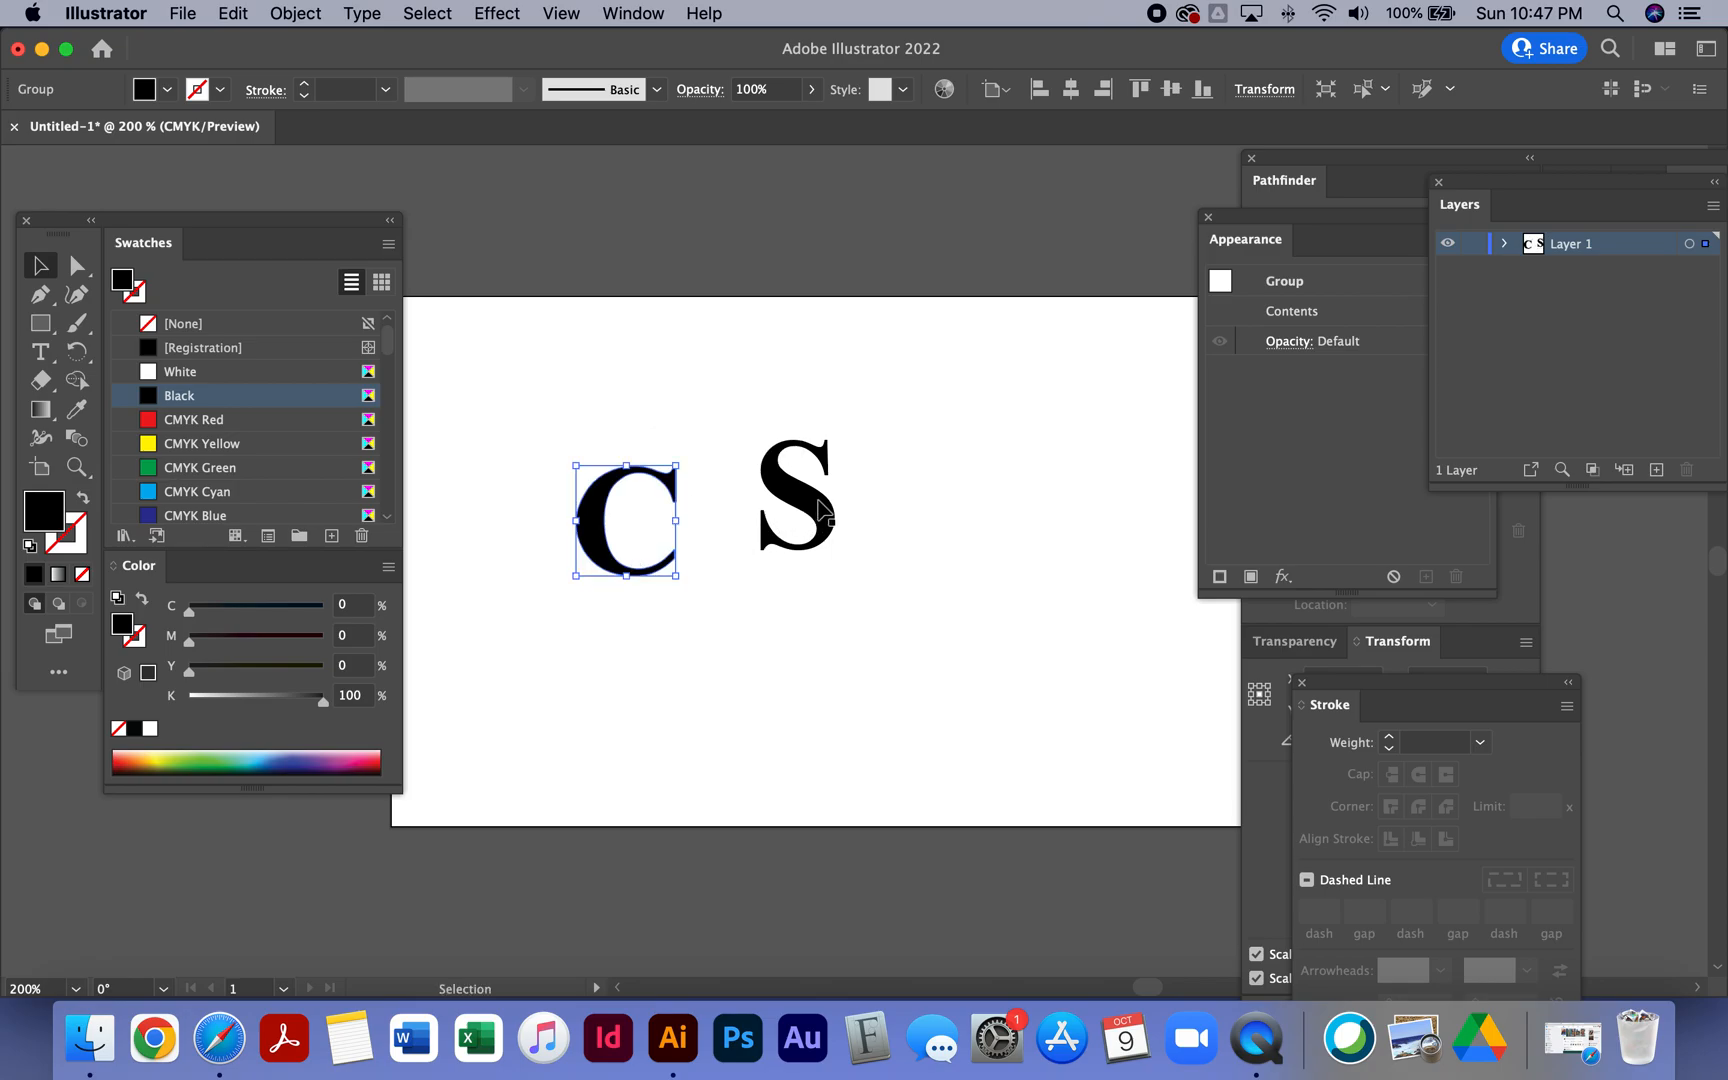
{"action": "left_click_drag", "start_coordinate": [816, 515], "coordinate": [896, 480]}
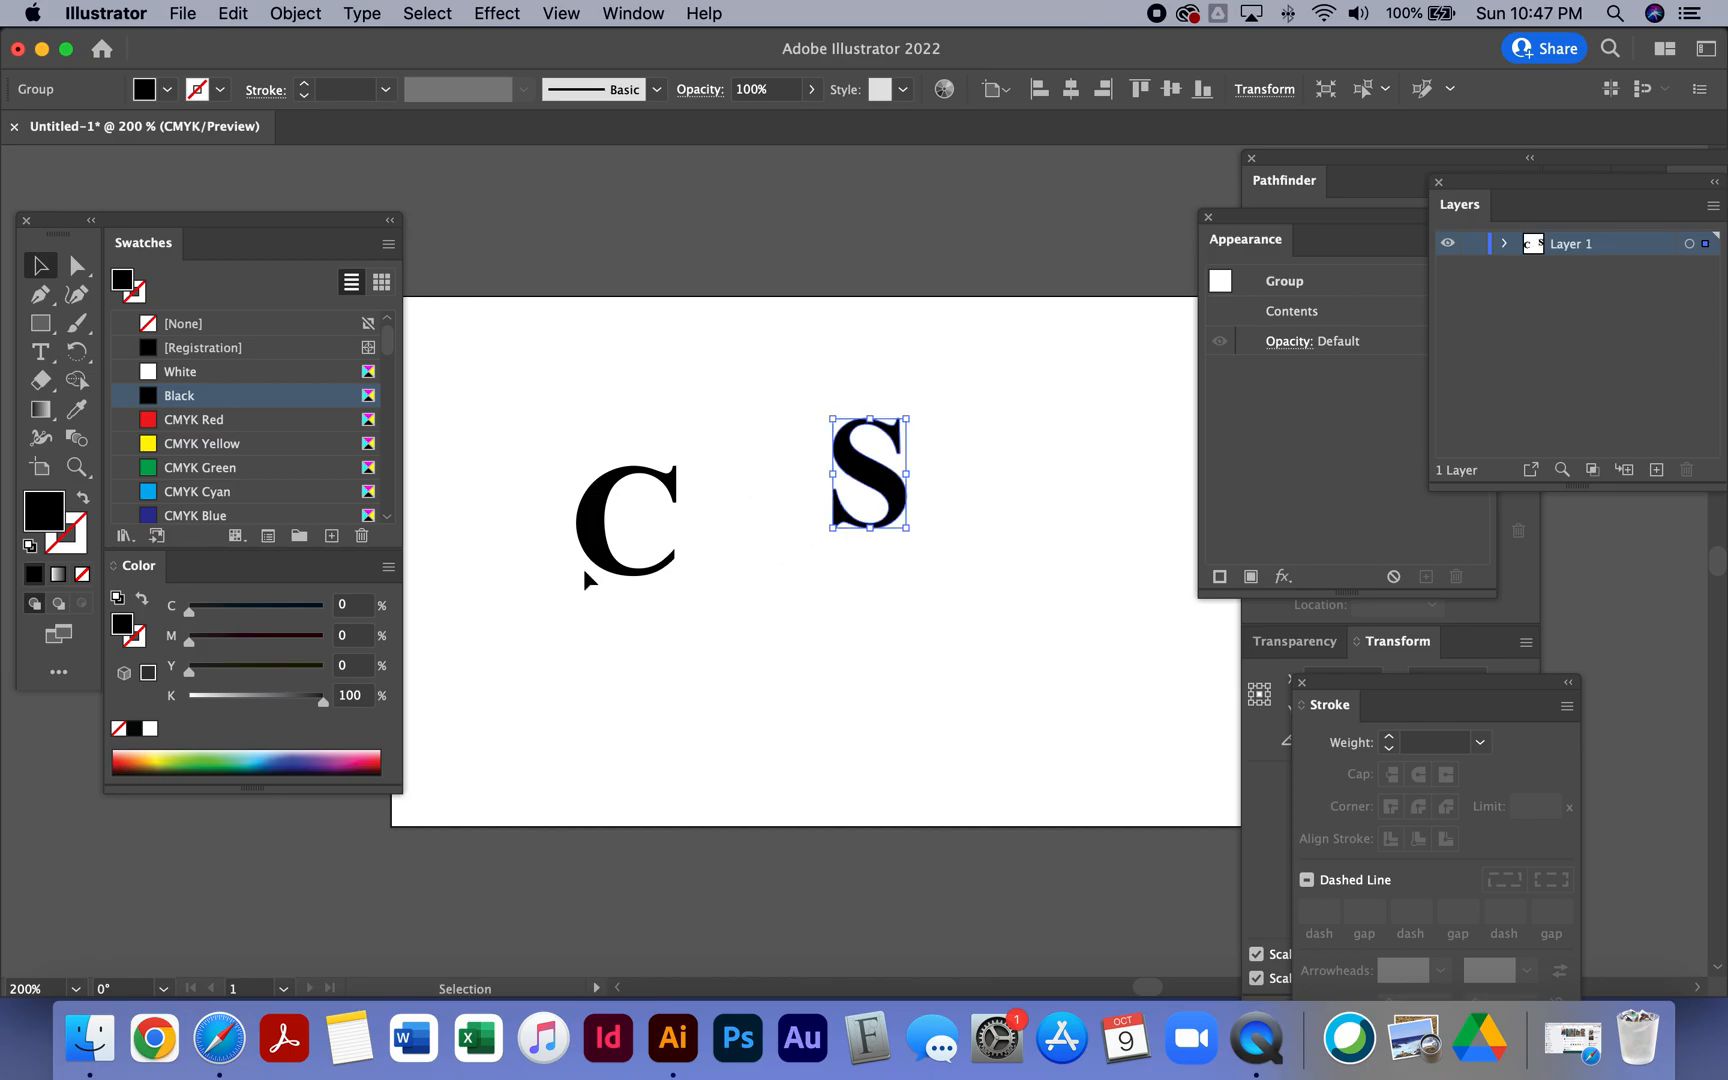
- Stretch the C wider and taller and move the S inside its opening
{"action": "left_click", "coordinate": [612, 566]}
{"action": "left_click_drag", "start_coordinate": [677, 578], "coordinate": [821, 629]}
{"action": "left_click_drag", "start_coordinate": [896, 510], "coordinate": [770, 566]}
{"action": "left_click_drag", "start_coordinate": [788, 490], "coordinate": [776, 490]}
{"action": "key", "text": "super+z"}
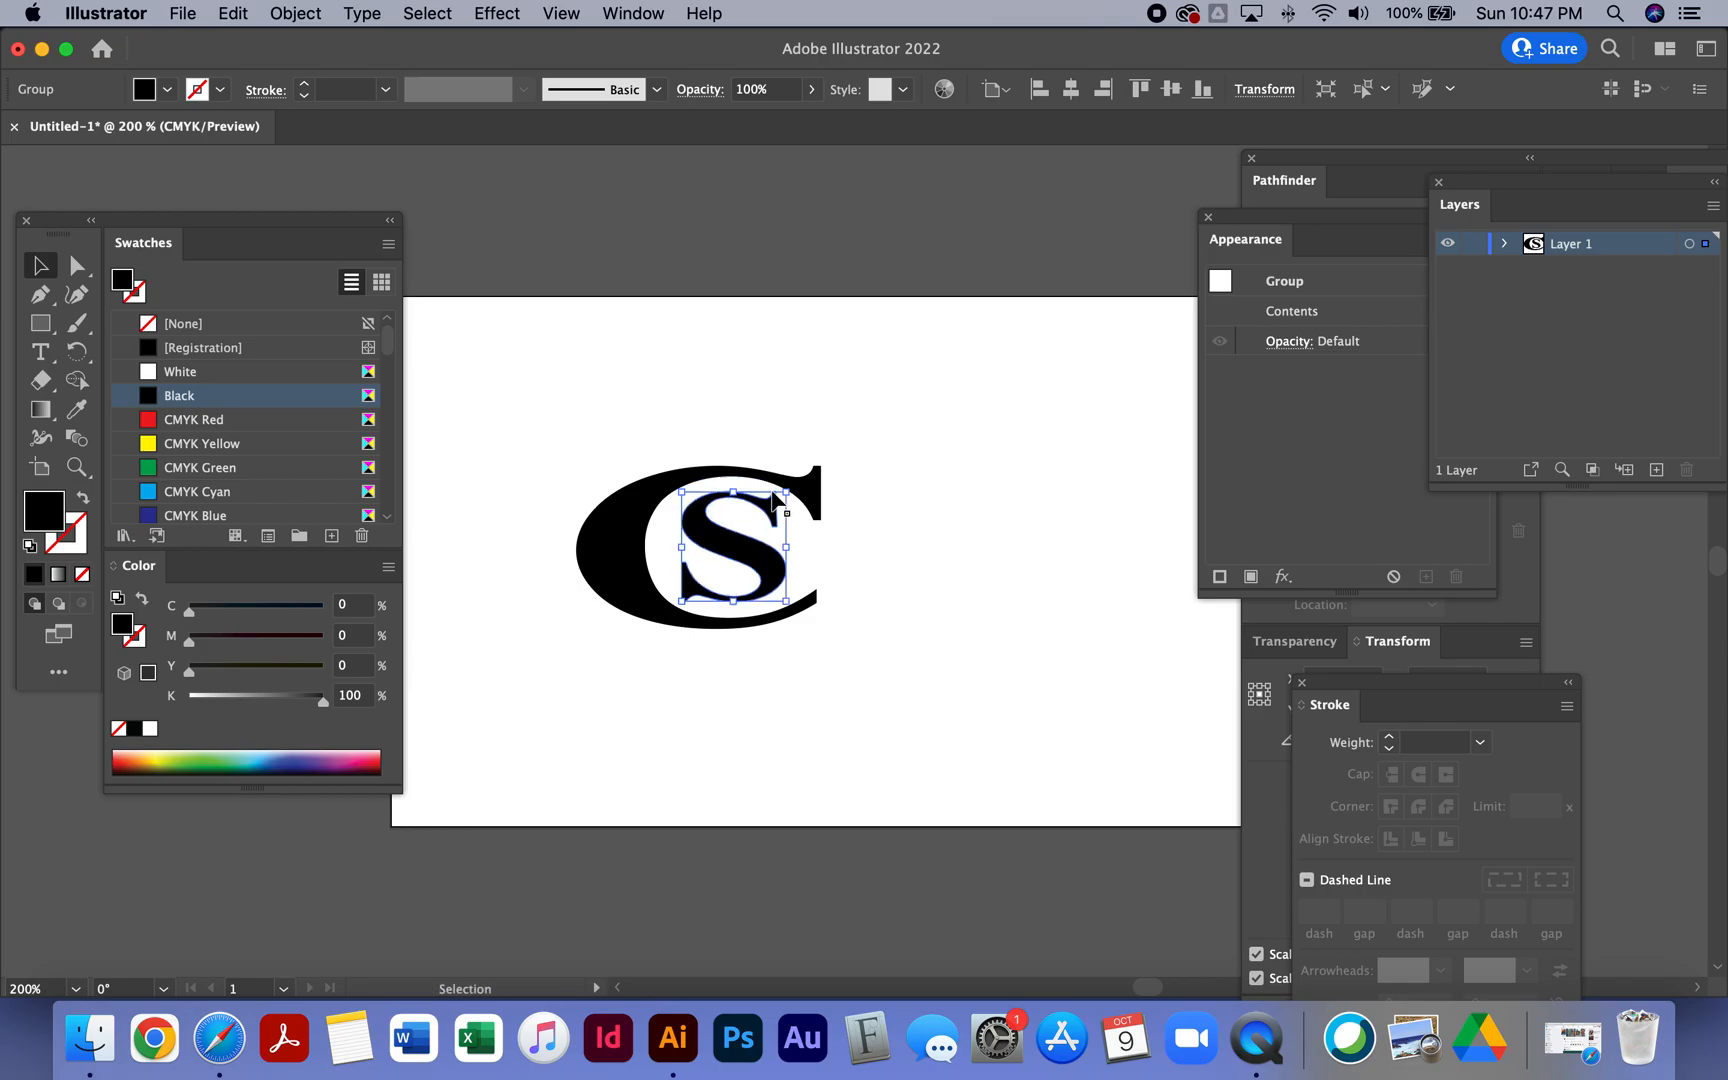
- Resize the S so it fills the opening of the C
{"action": "left_click_drag", "start_coordinate": [783, 484], "coordinate": [770, 478]}
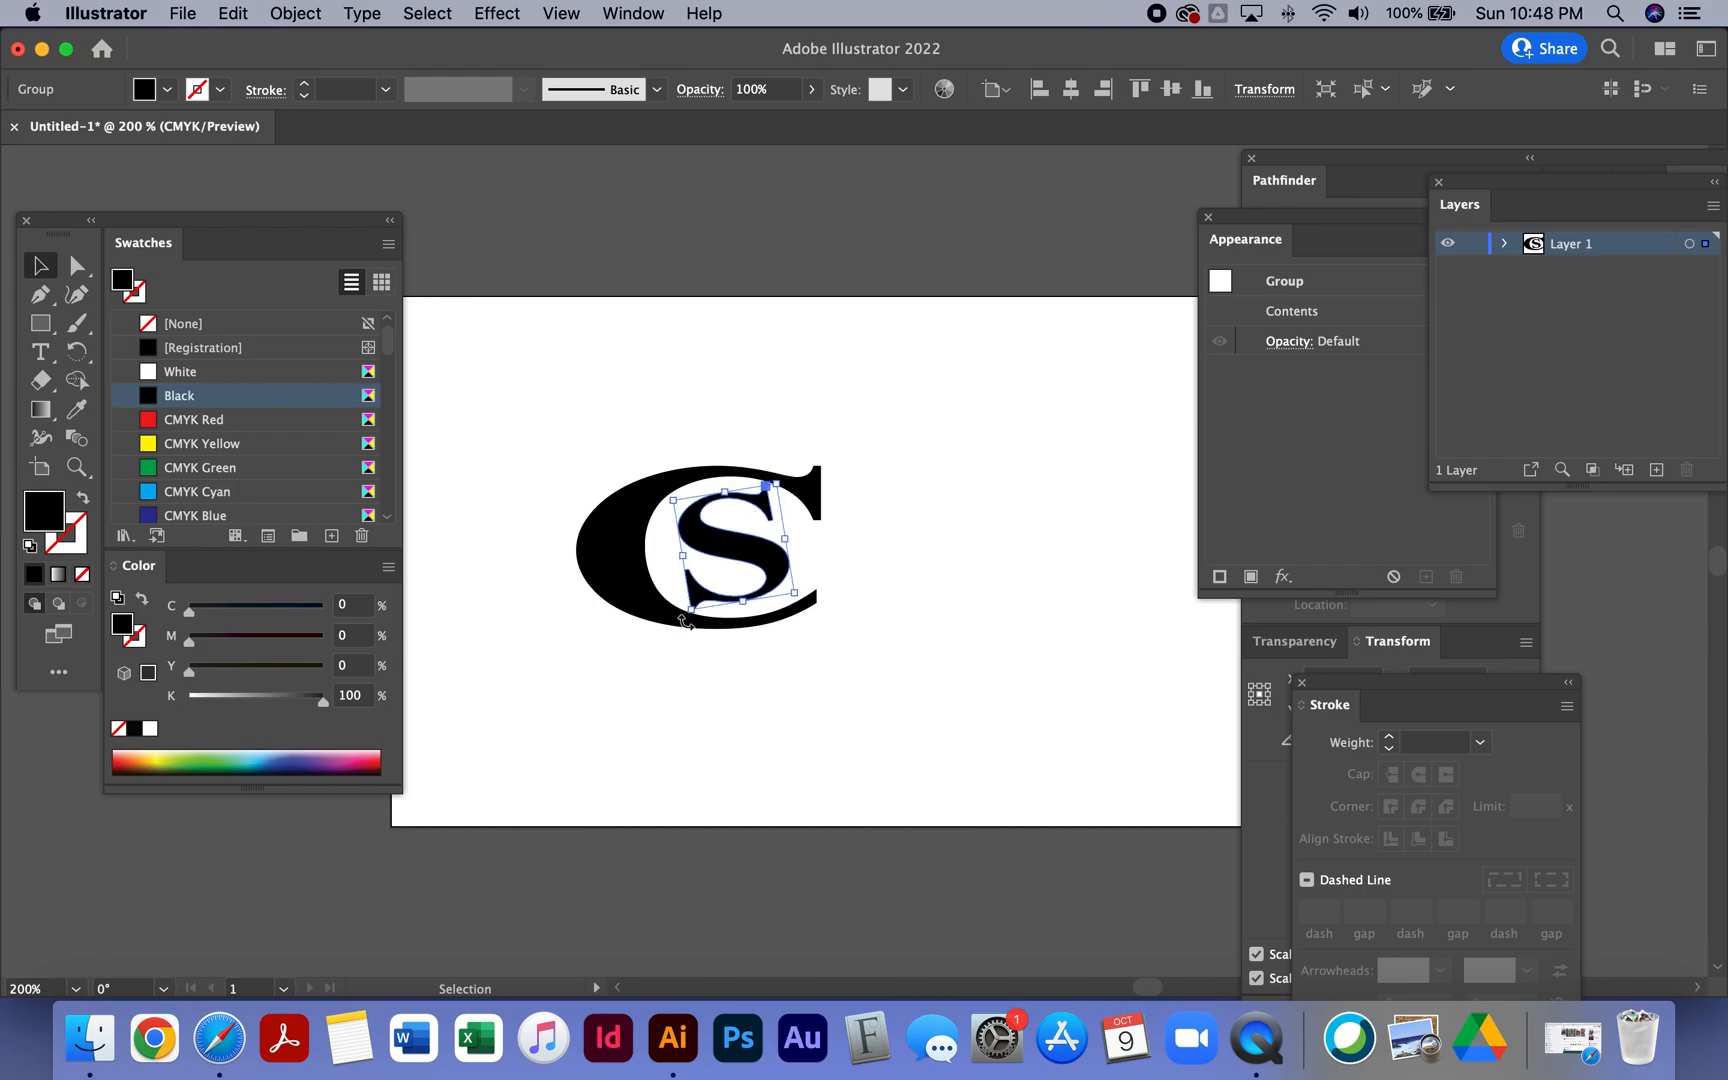
{"action": "left_click_drag", "start_coordinate": [690, 610], "coordinate": [666, 626]}
{"action": "key", "text": "a"}
{"action": "key", "text": "ctrl+z"}
{"action": "key", "text": "v"}
{"action": "left_click_drag", "start_coordinate": [680, 602], "coordinate": [644, 624]}
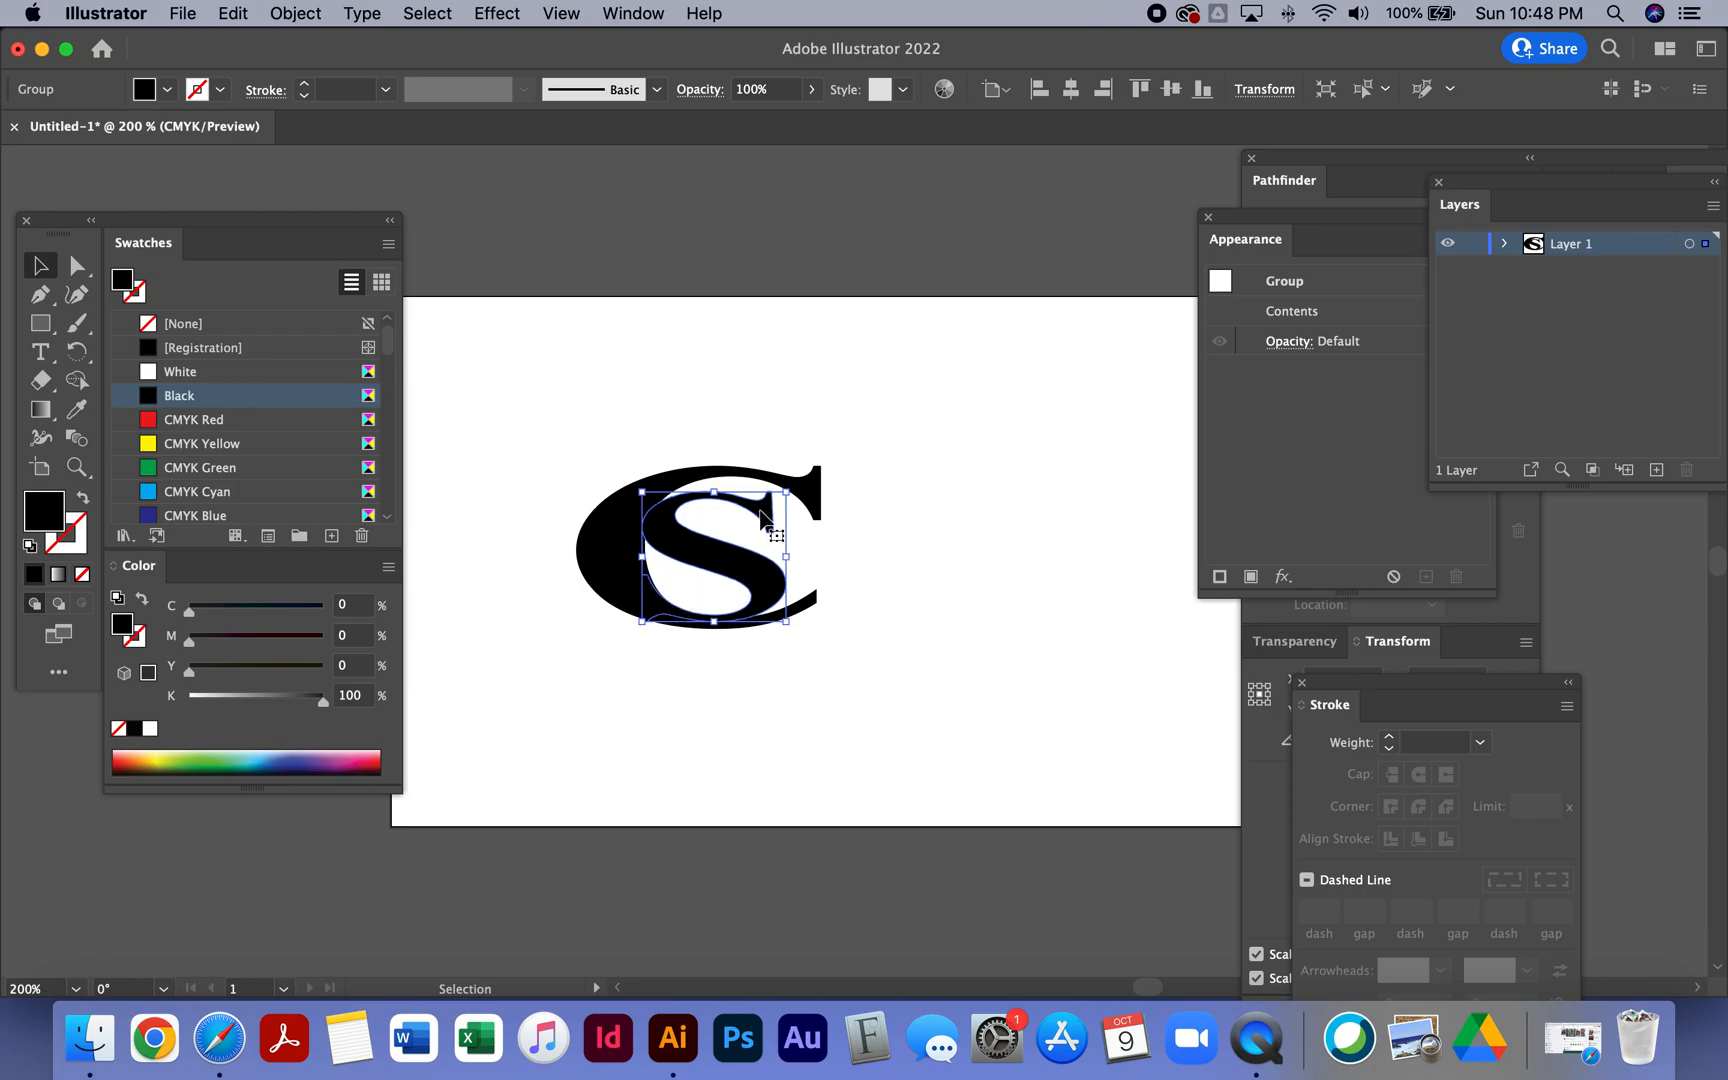
{"action": "left_click_drag", "start_coordinate": [786, 492], "coordinate": [830, 474]}
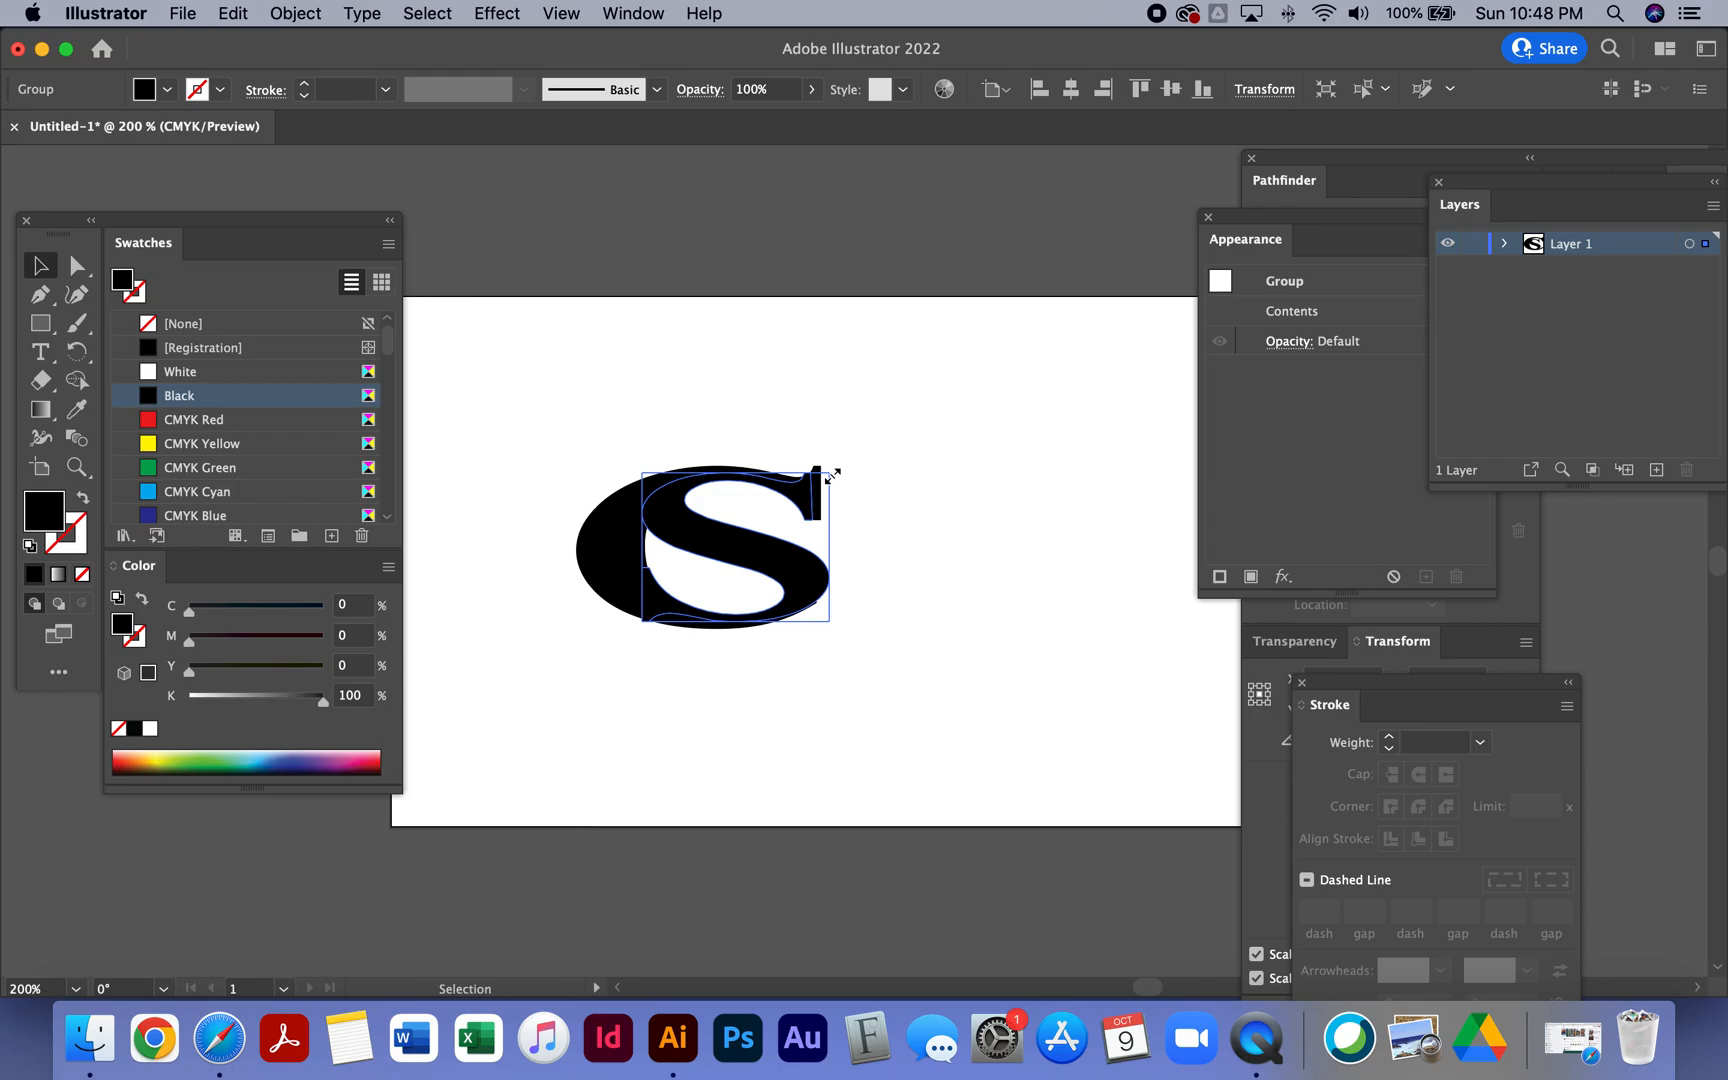
{"action": "left_click_drag", "start_coordinate": [831, 474], "coordinate": [839, 471]}
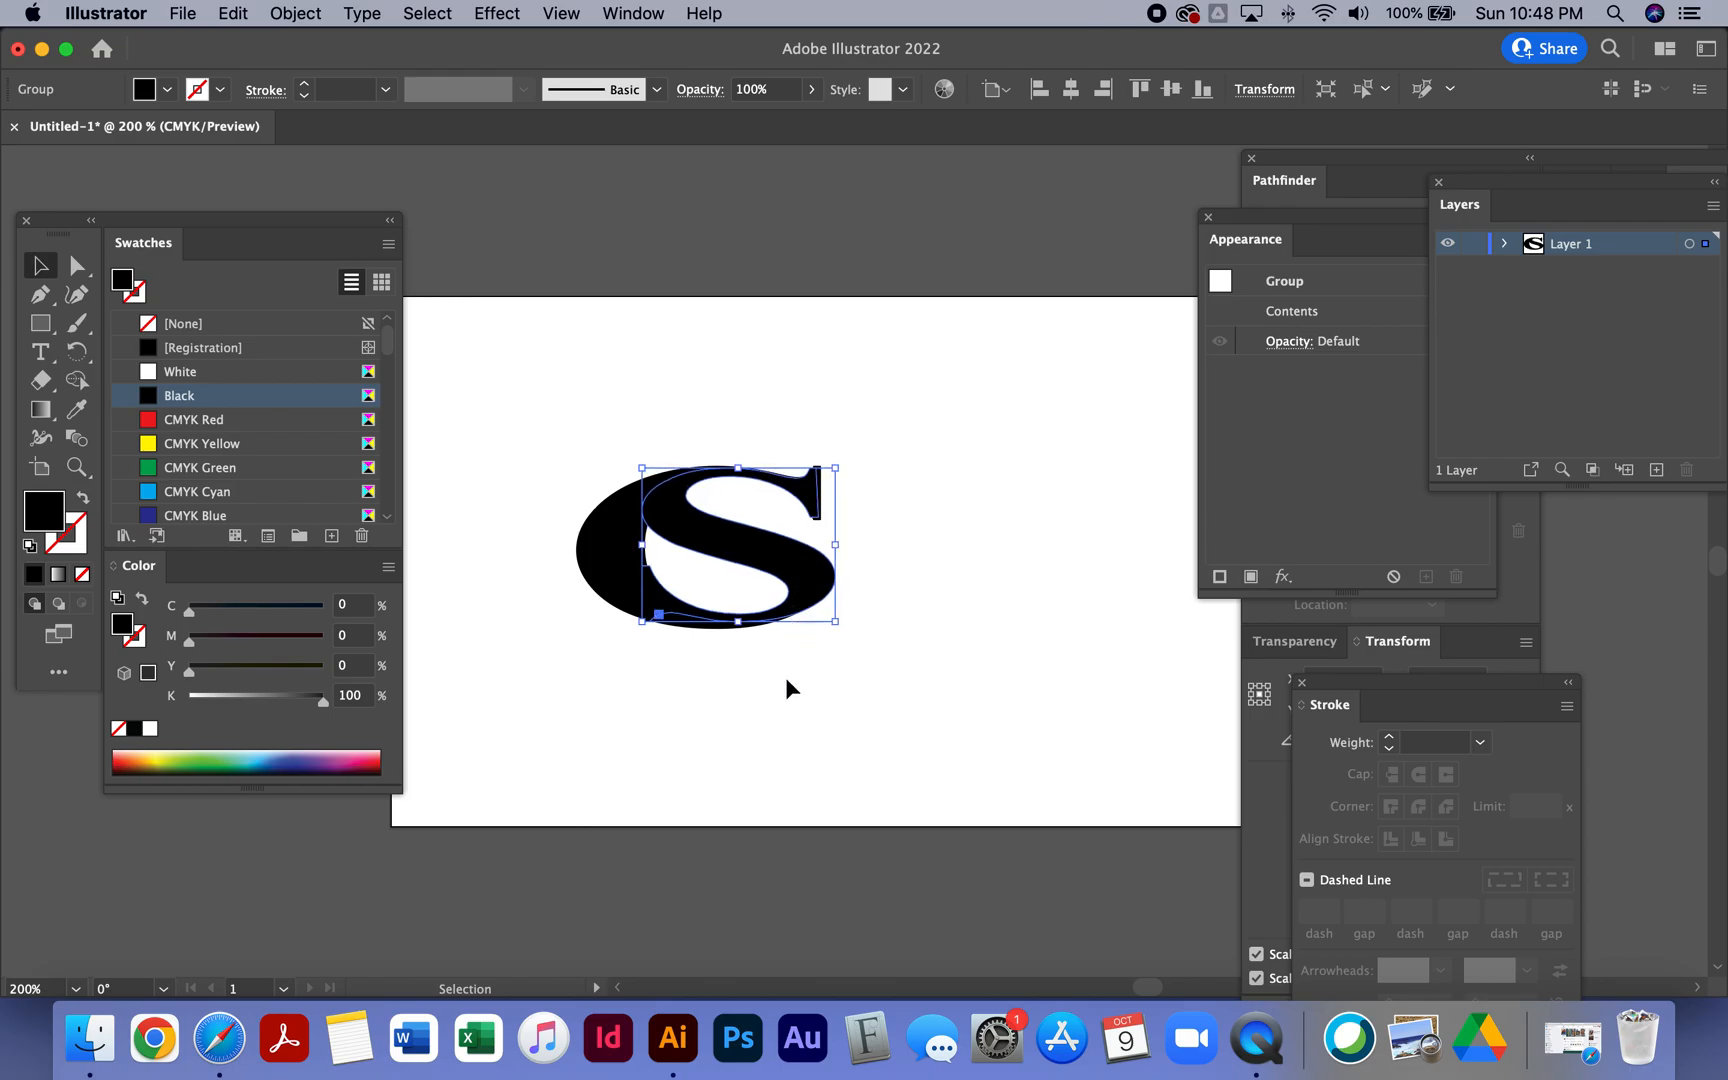
{"action": "left_click", "coordinate": [798, 716]}
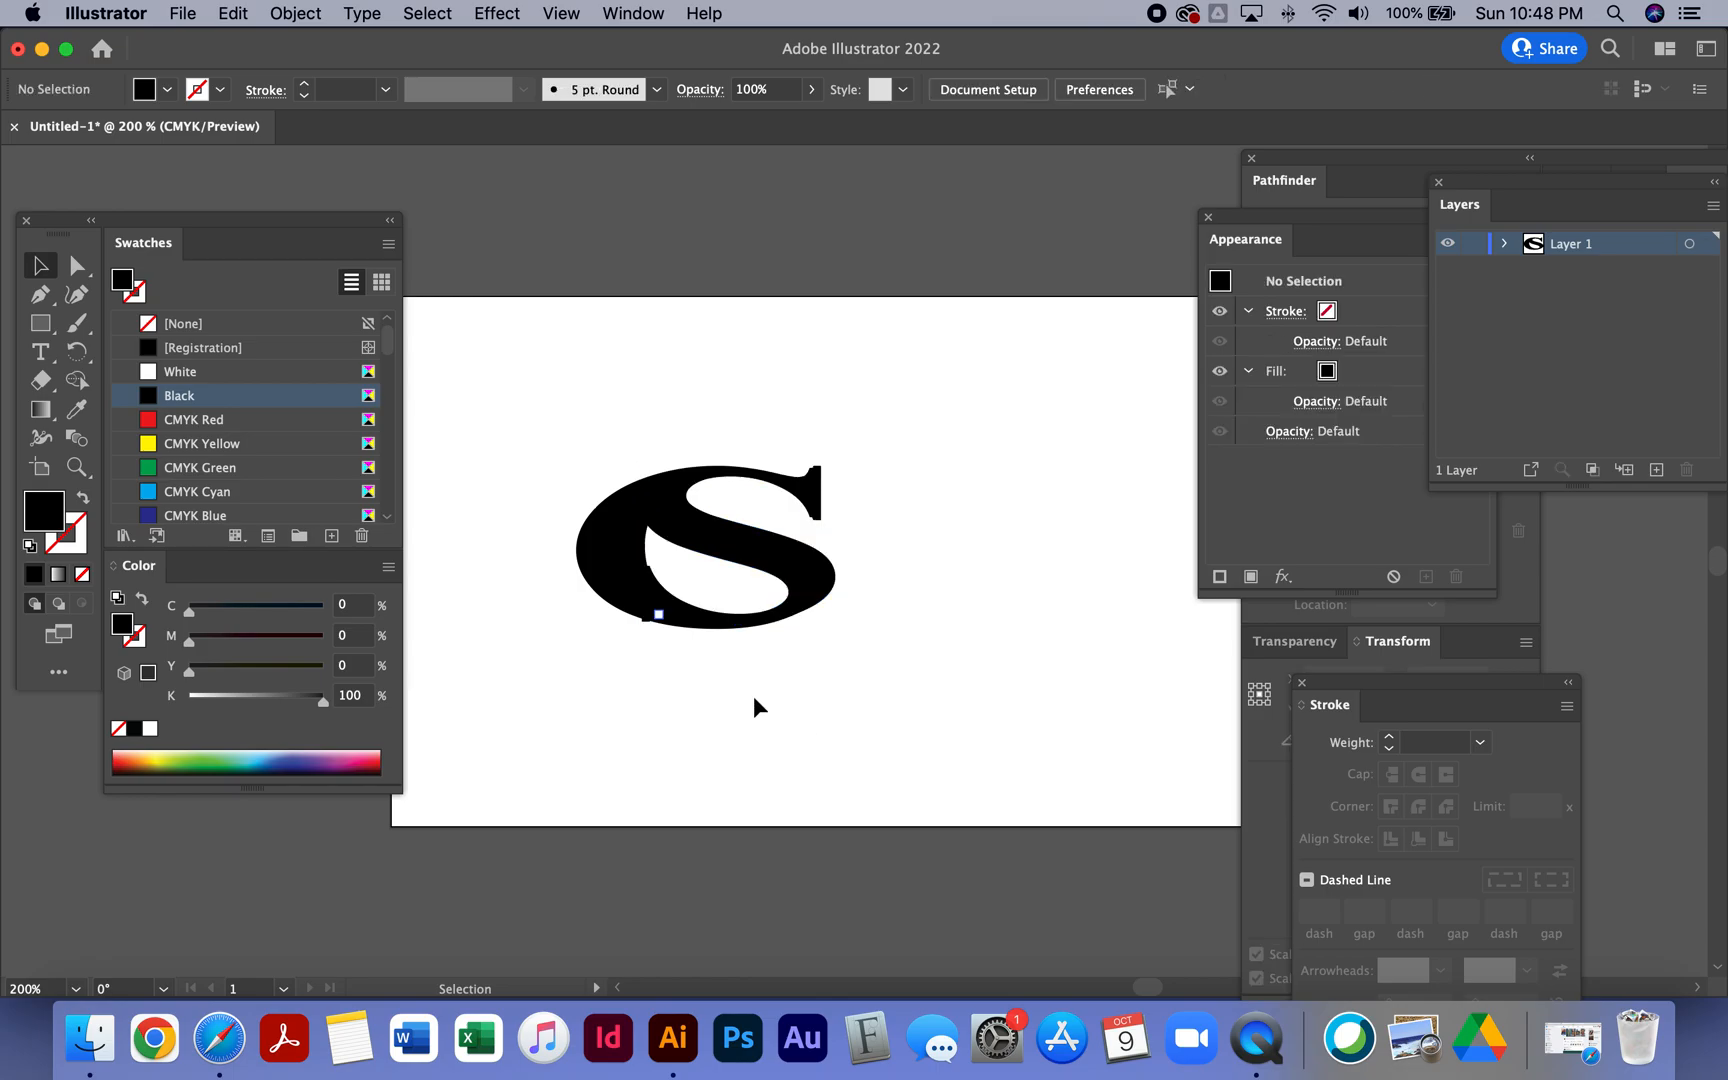
- Nudge the S and the C slightly to line them up
{"action": "left_click", "coordinate": [805, 590]}
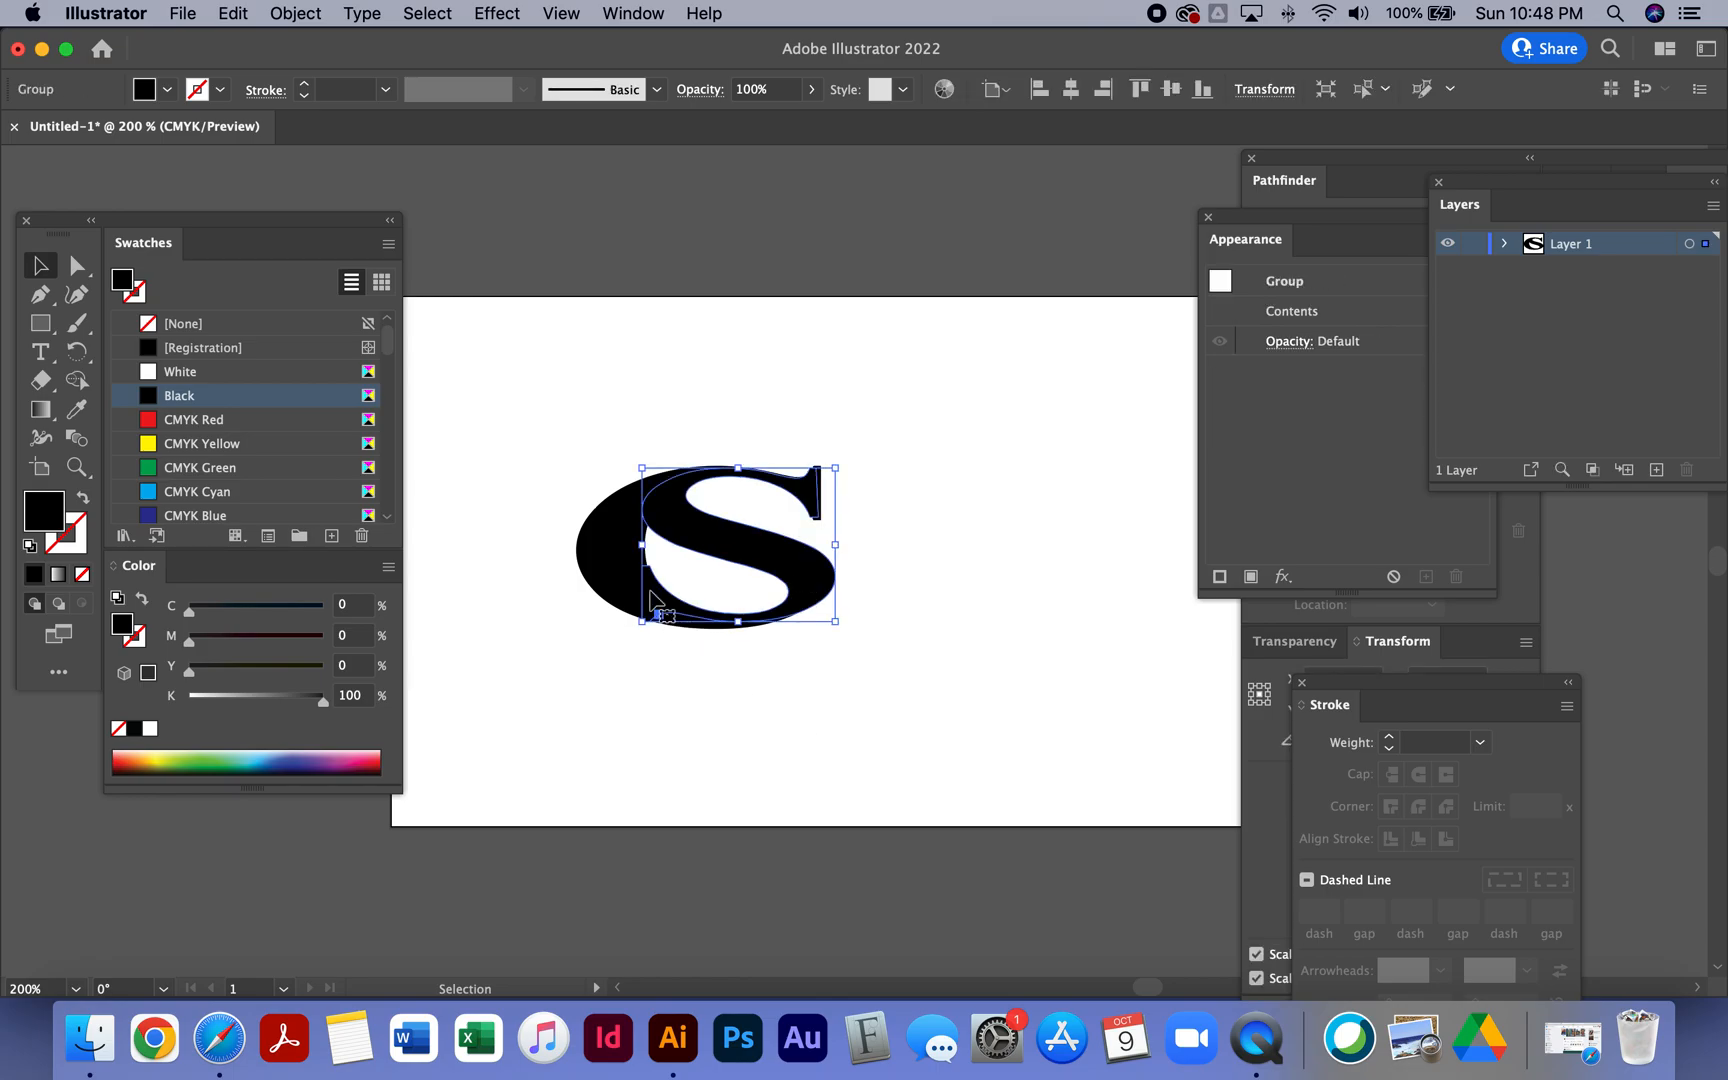
{"action": "left_click_drag", "start_coordinate": [641, 545], "coordinate": [634, 548]}
{"action": "left_click", "coordinate": [685, 765]}
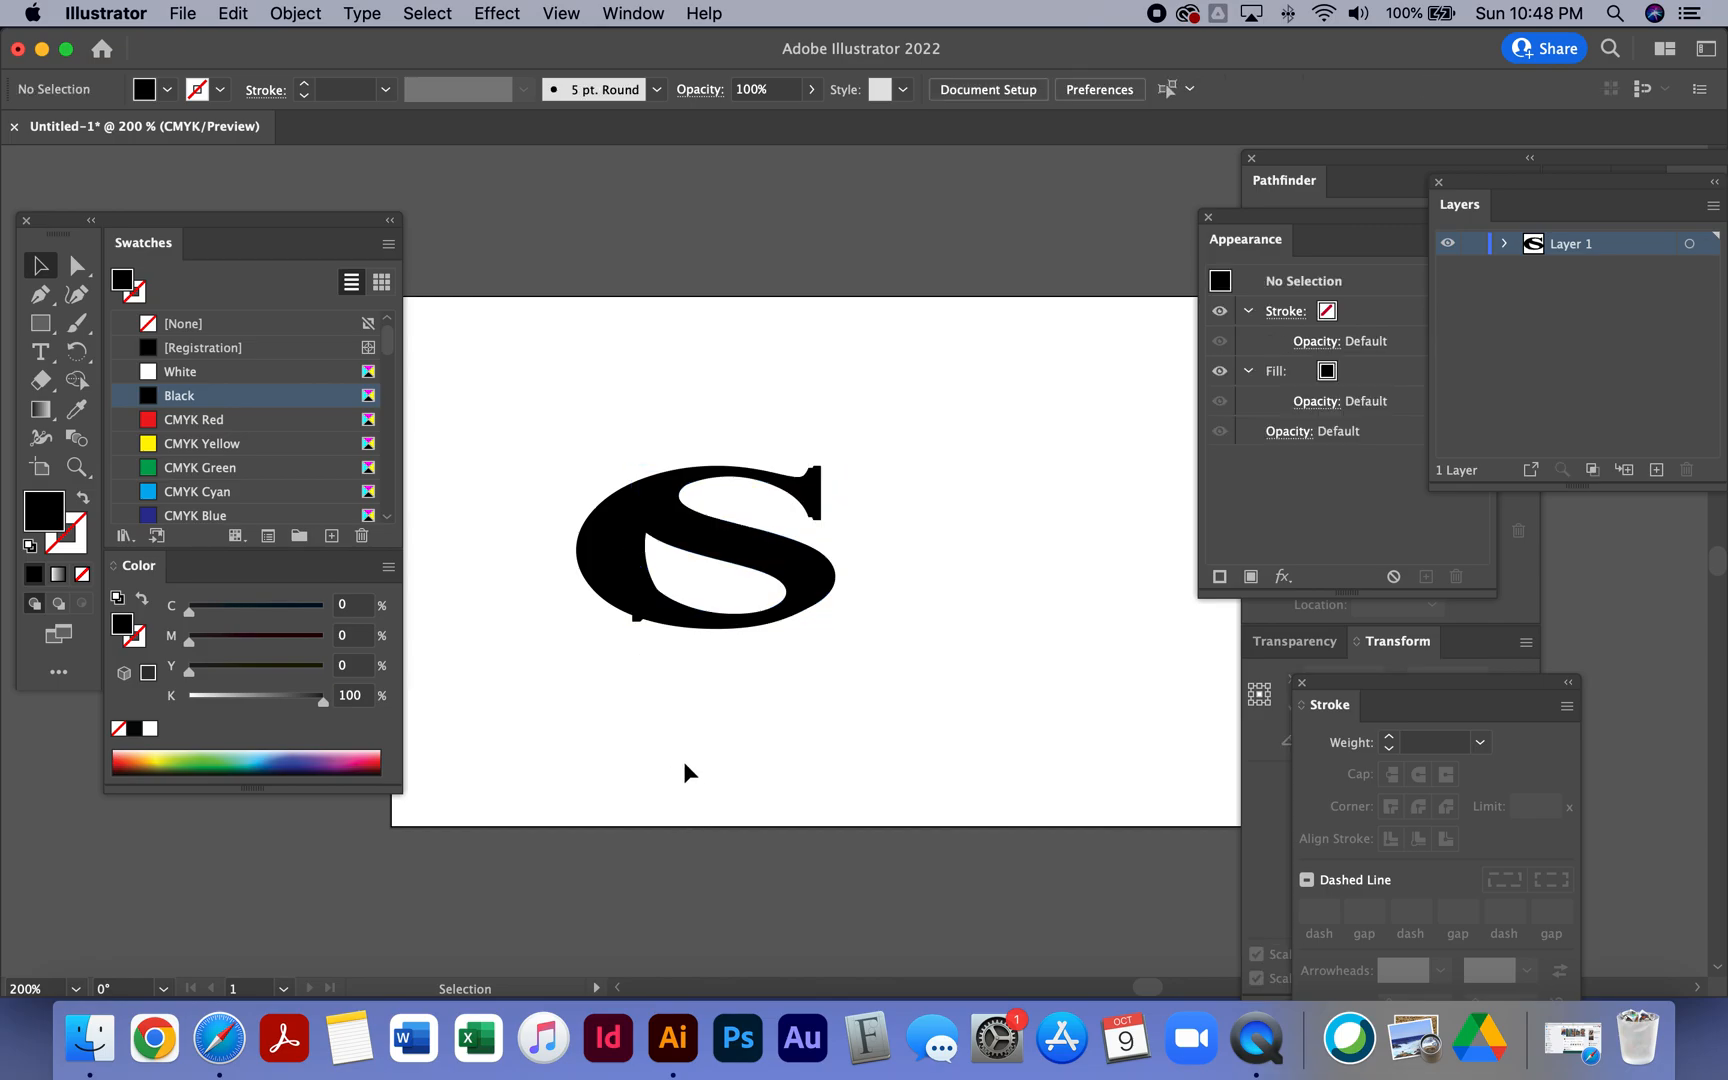
{"action": "left_click", "coordinate": [620, 606]}
{"action": "left_click_drag", "start_coordinate": [700, 634], "coordinate": [700, 638]}
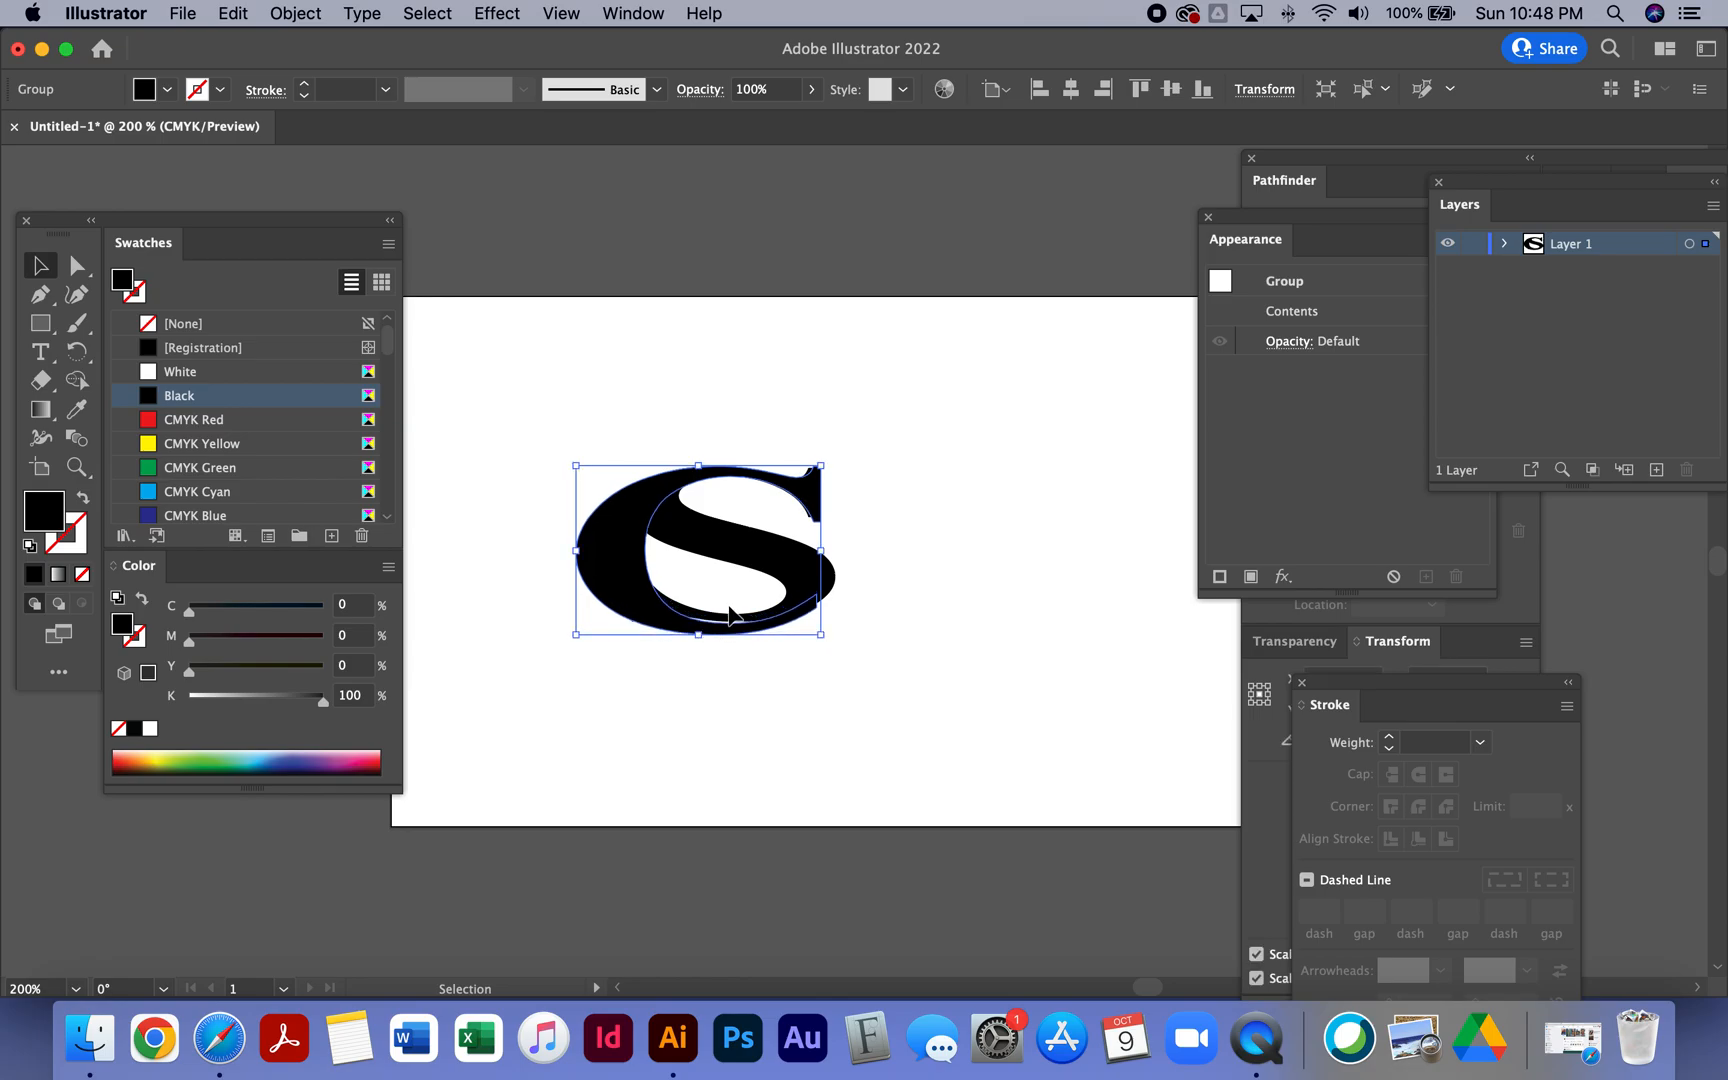
- Move the S out of the C to the lower right of the artboard
{"action": "left_click", "coordinate": [771, 556]}
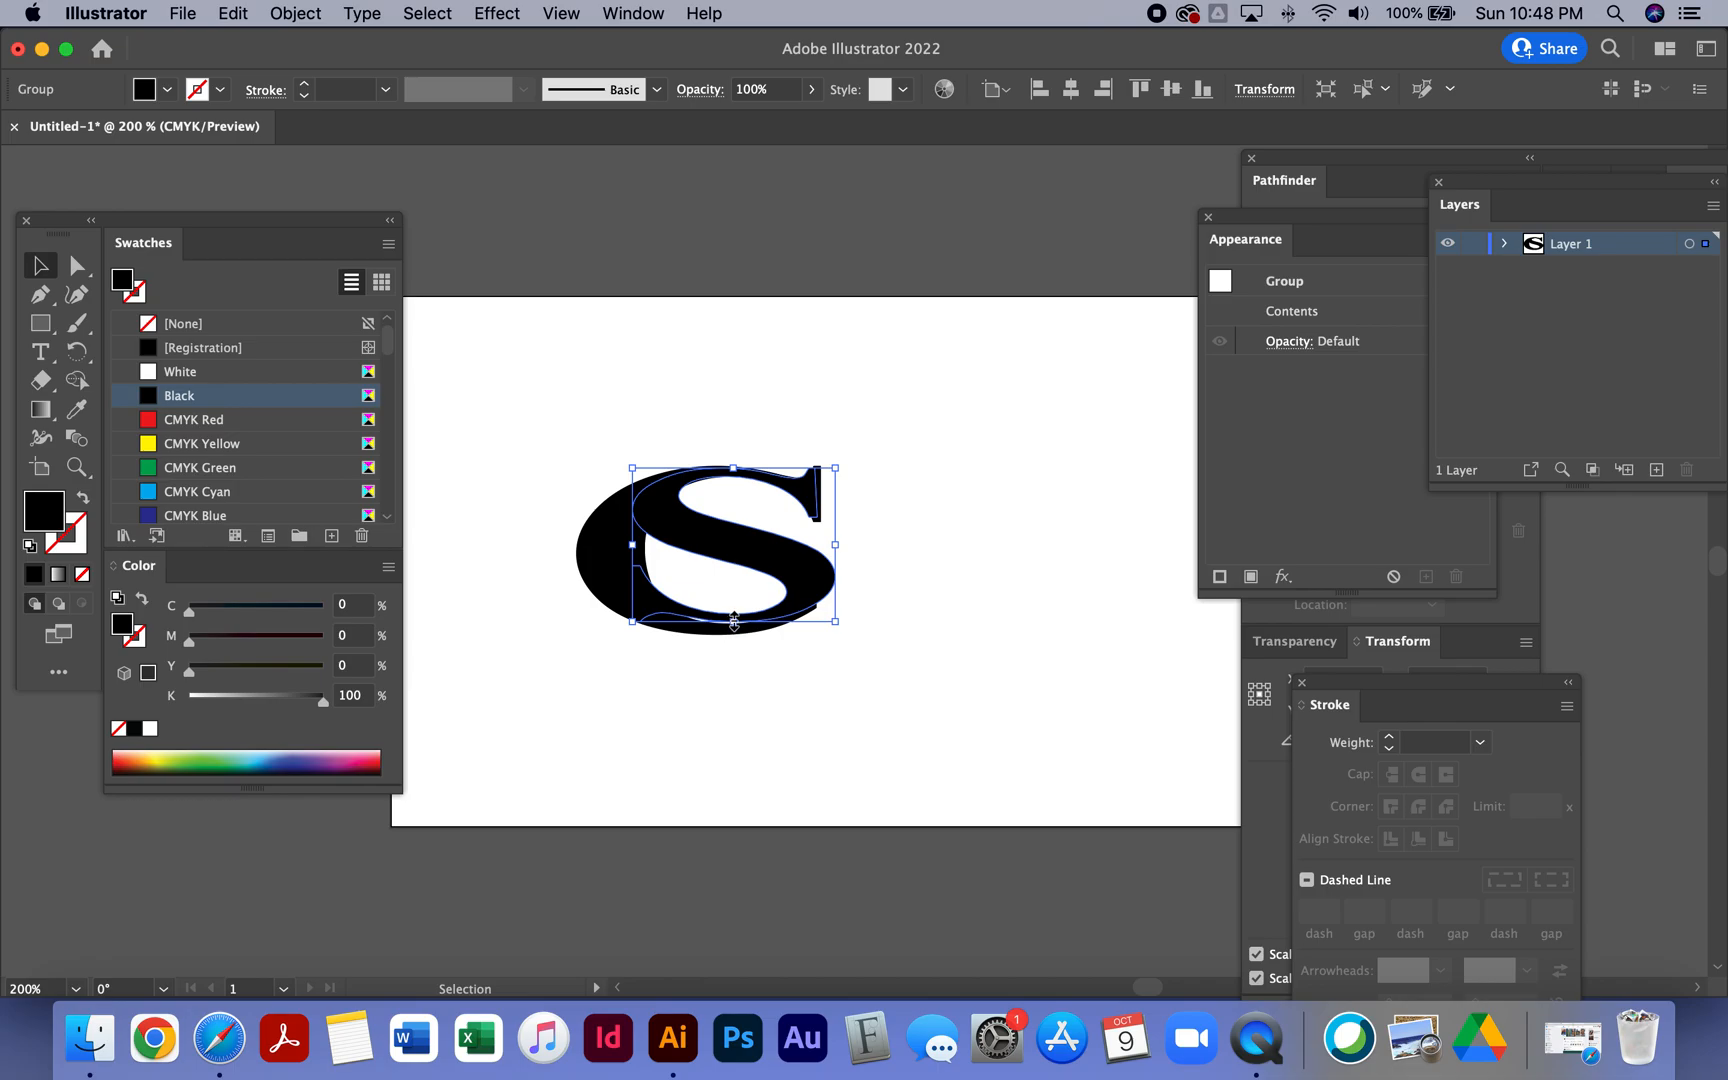
{"action": "left_click_drag", "start_coordinate": [791, 556], "coordinate": [1040, 641]}
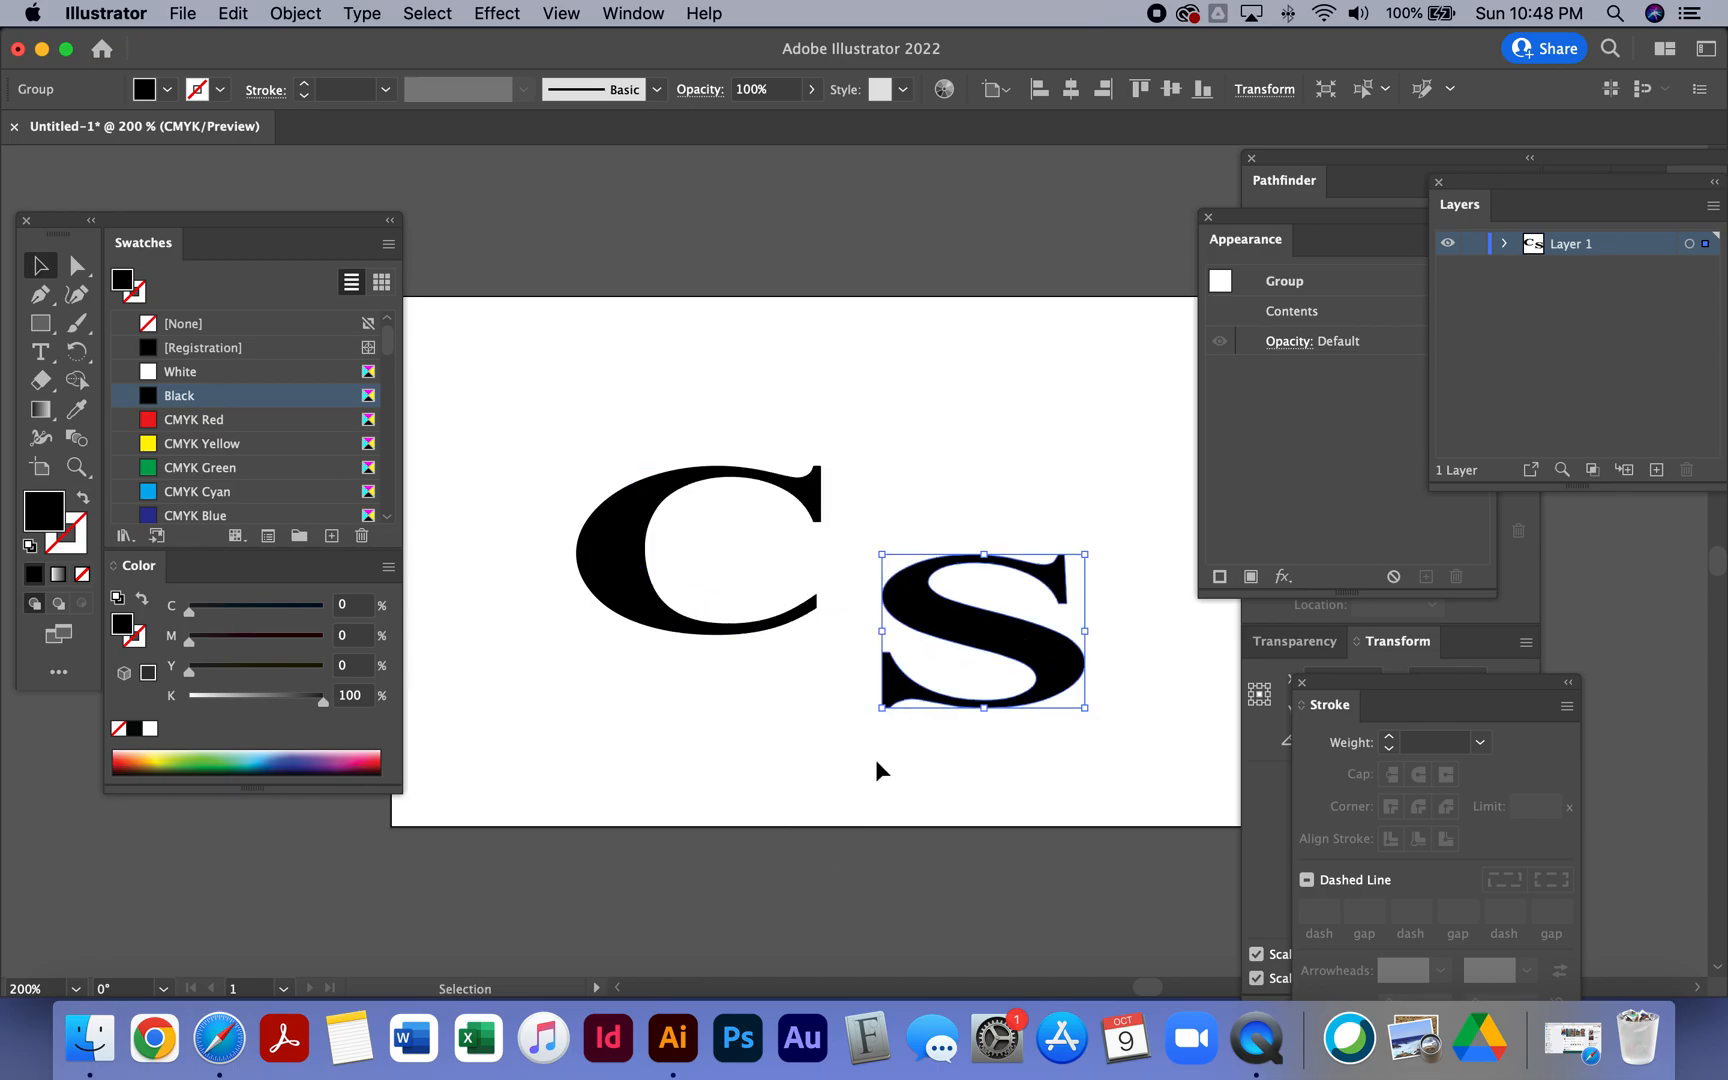
{"action": "left_click", "coordinate": [860, 728]}
- Draw a small rectangle over the S's lower-left tail and subtract it from the S with Minus Front
{"action": "scroll", "coordinate": [860, 728], "scroll_direction": "up", "scroll_amount": 1}
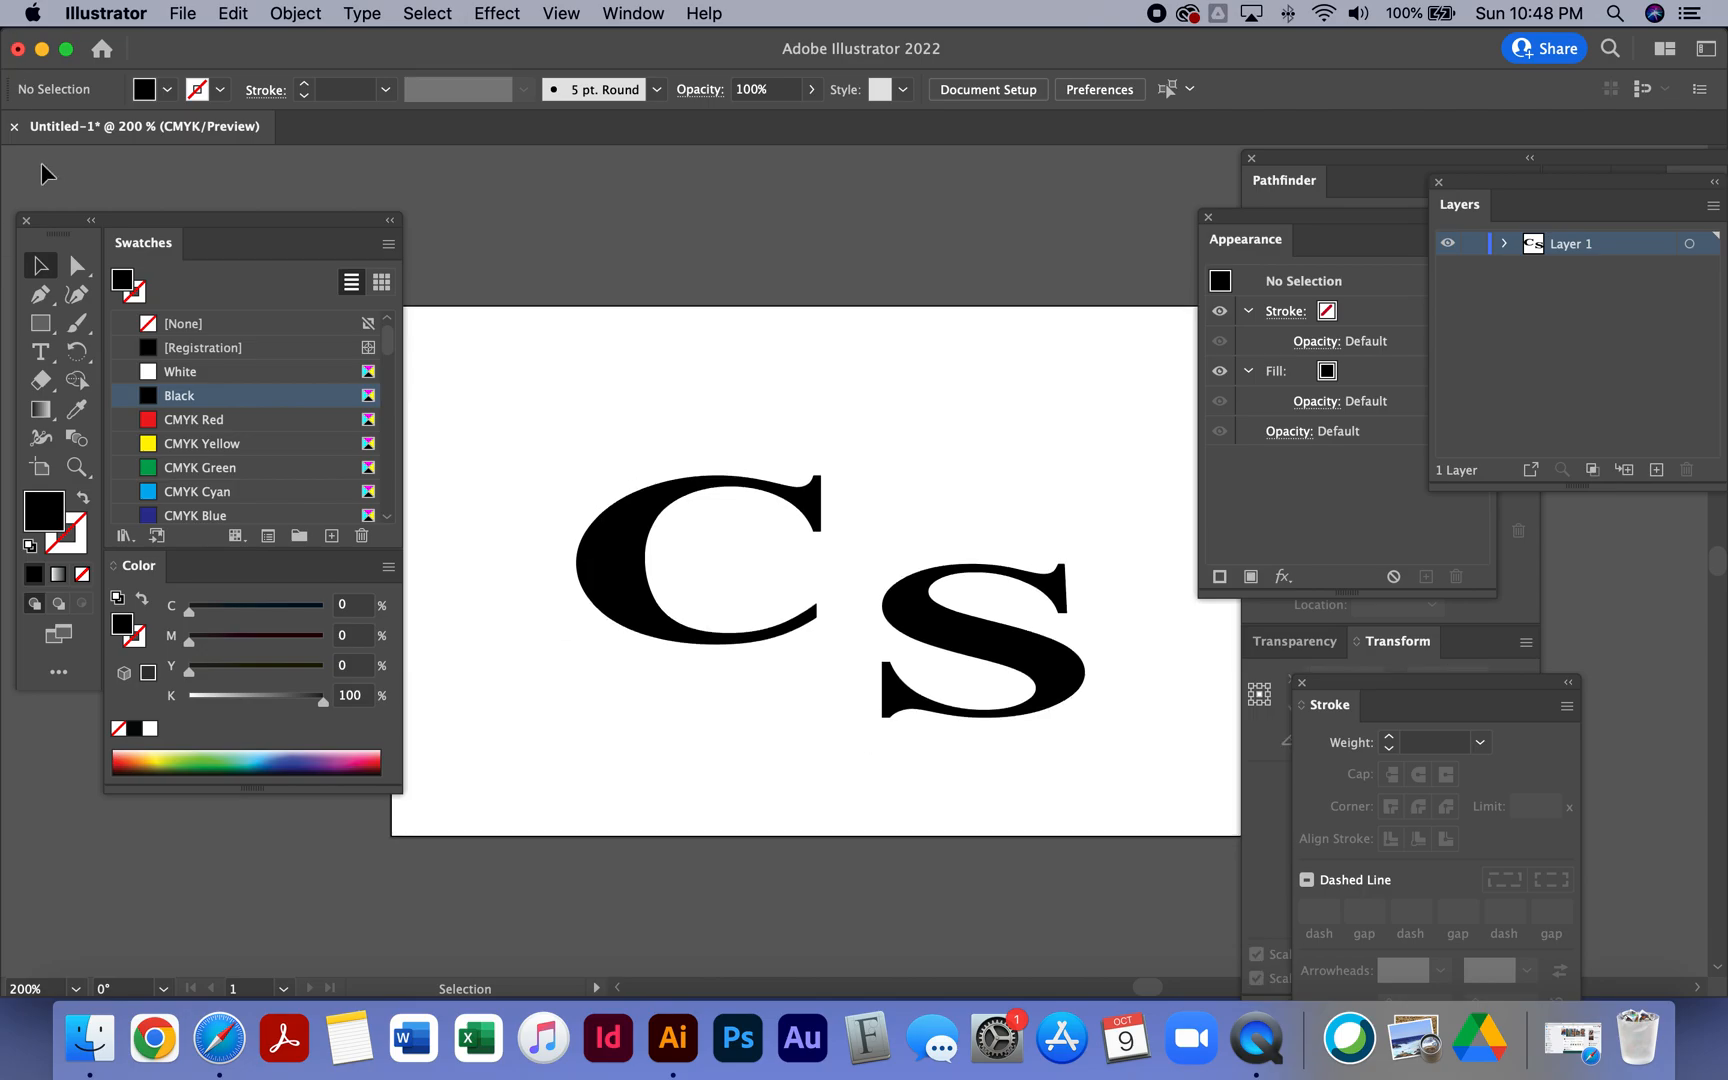
{"action": "left_click", "coordinate": [40, 323]}
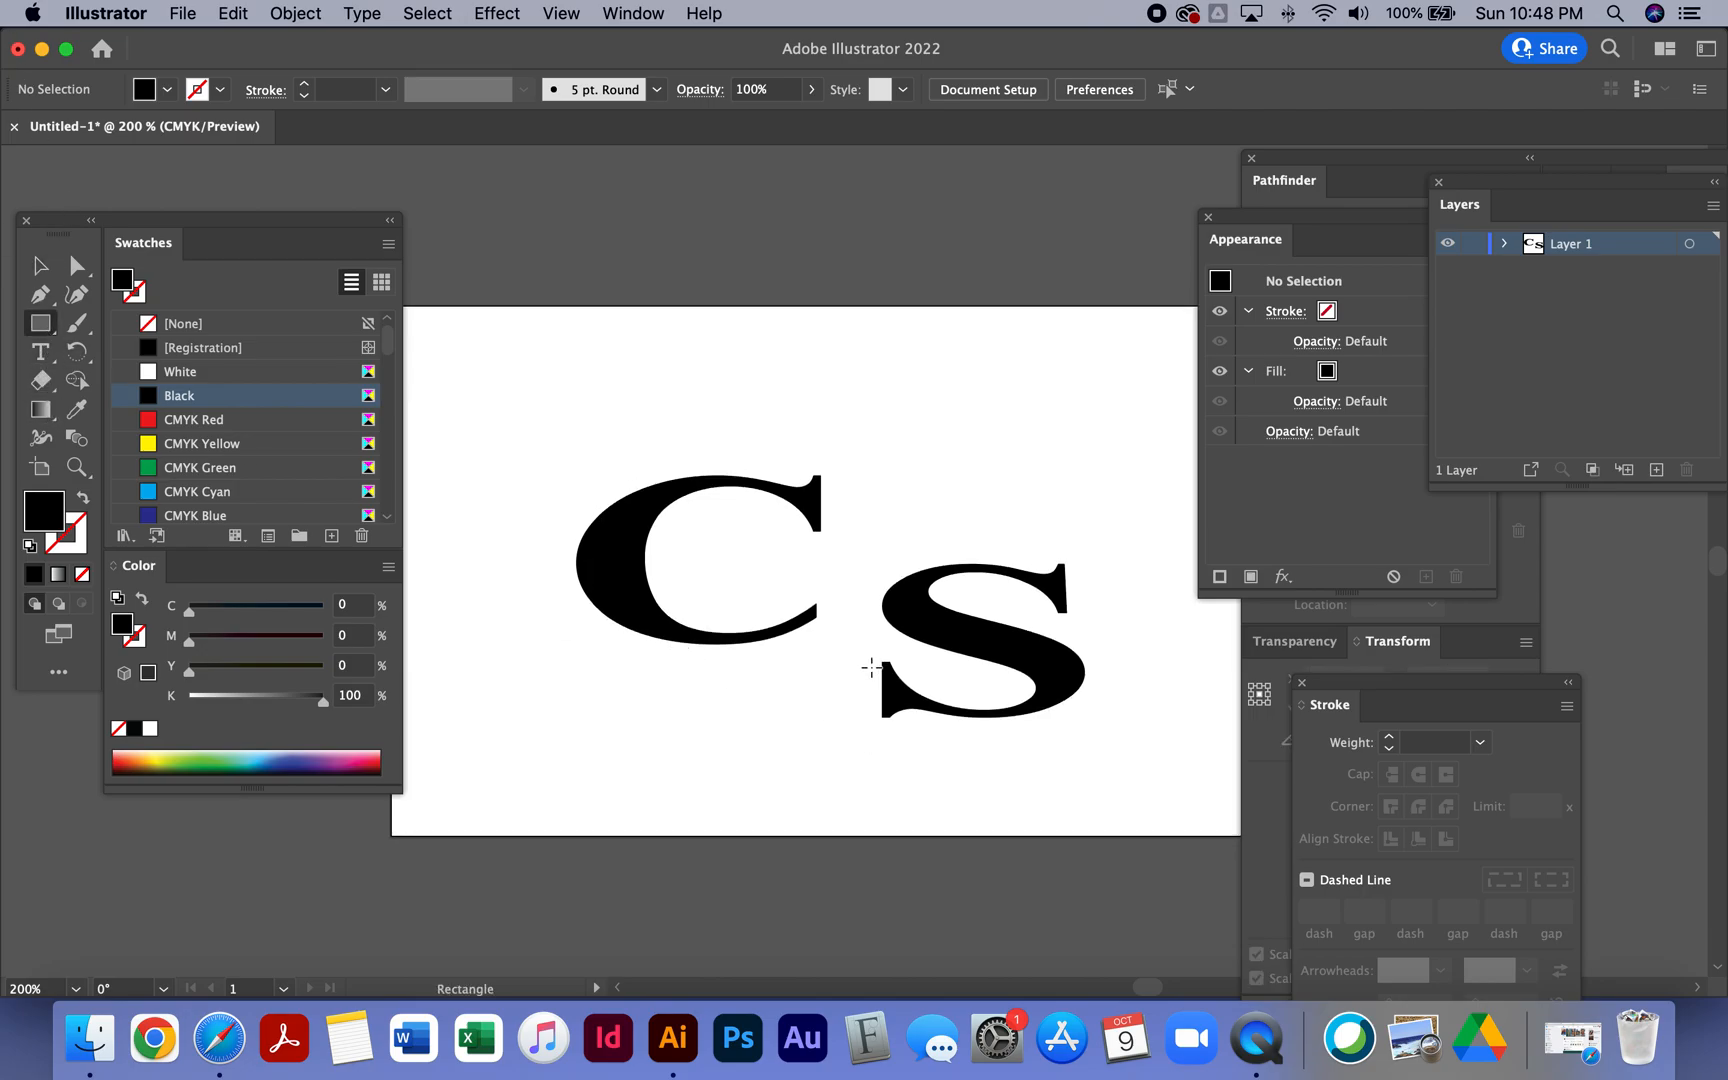
{"action": "left_click_drag", "start_coordinate": [857, 652], "coordinate": [930, 731]}
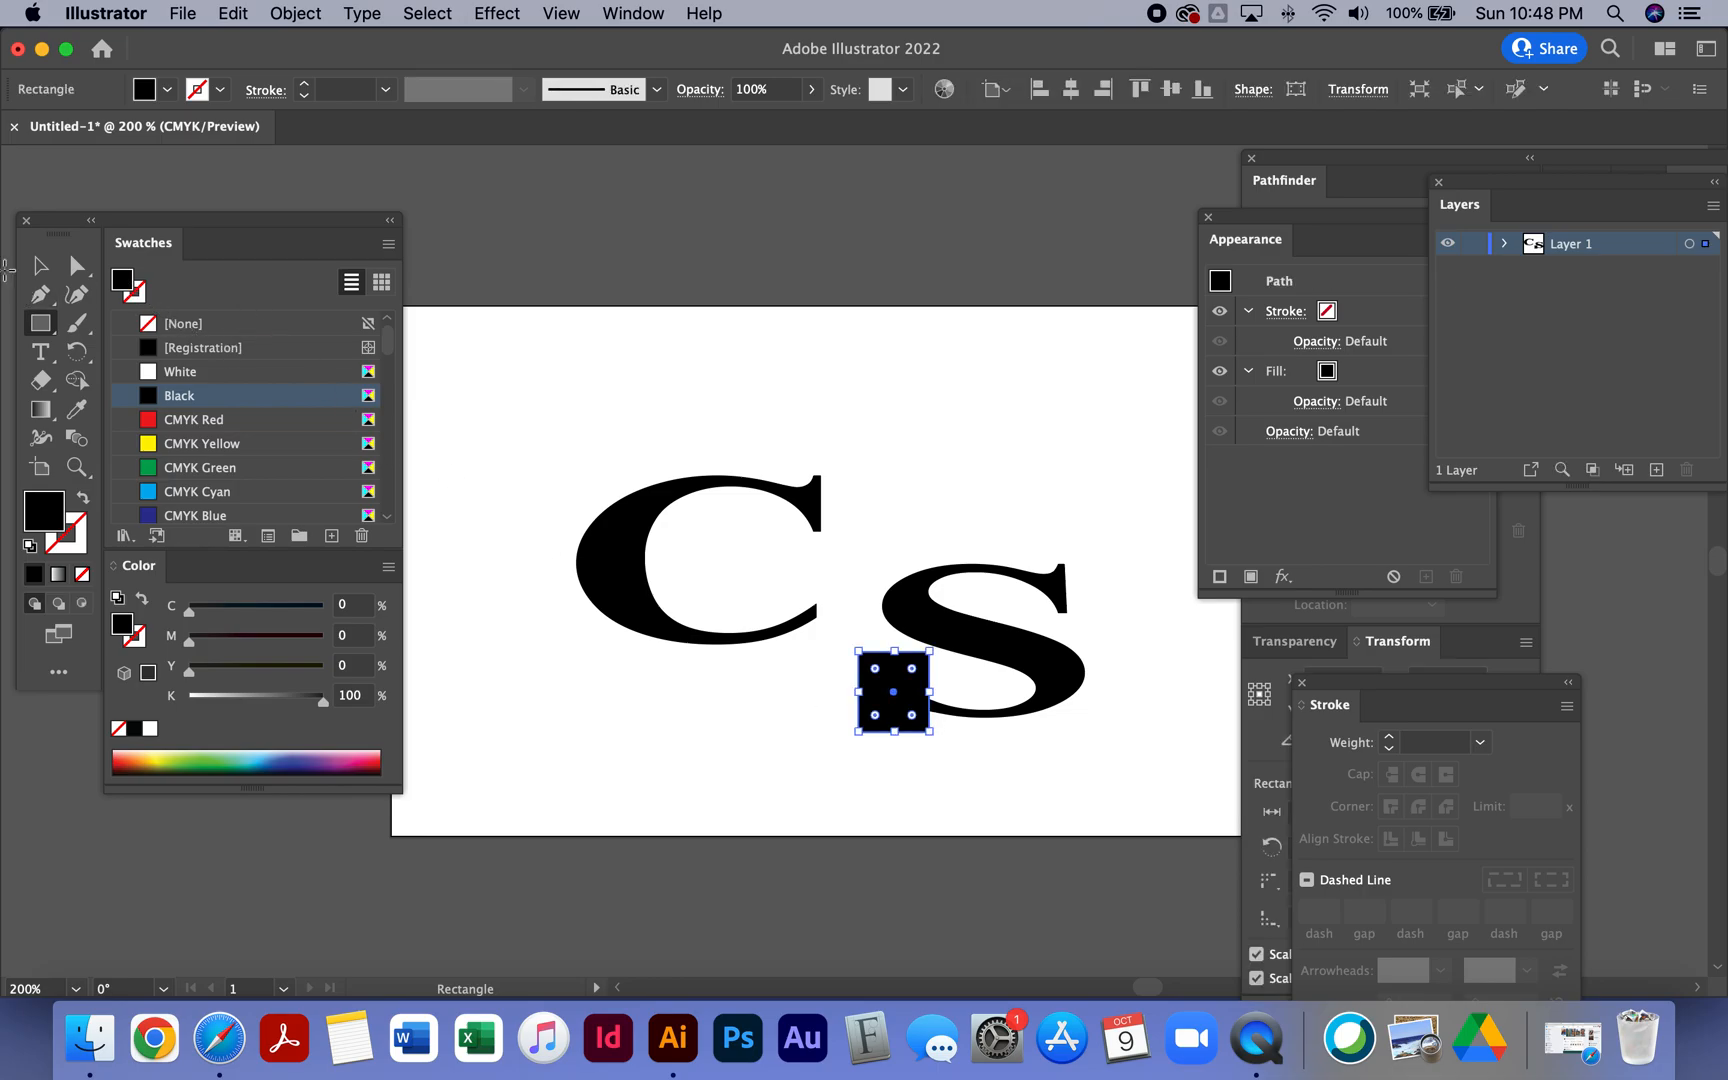
{"action": "left_click", "coordinate": [41, 267]}
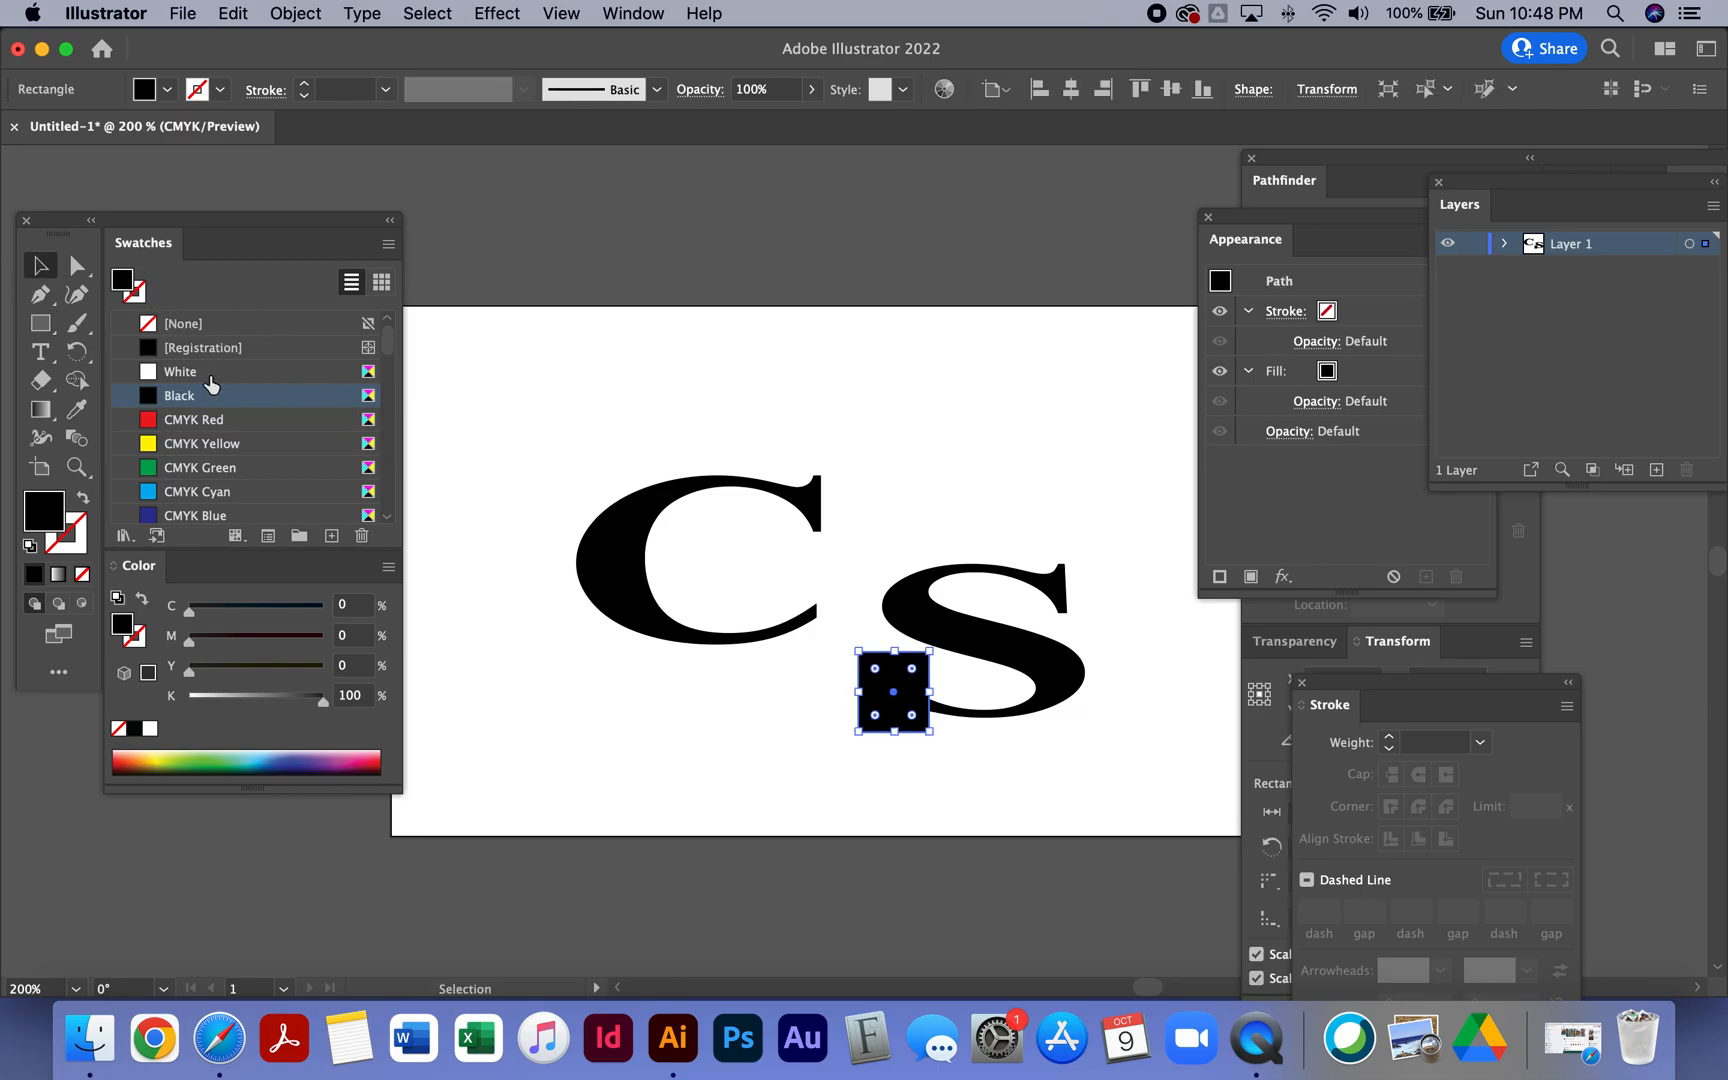
{"action": "left_click", "coordinate": [950, 640], "text": "shift"}
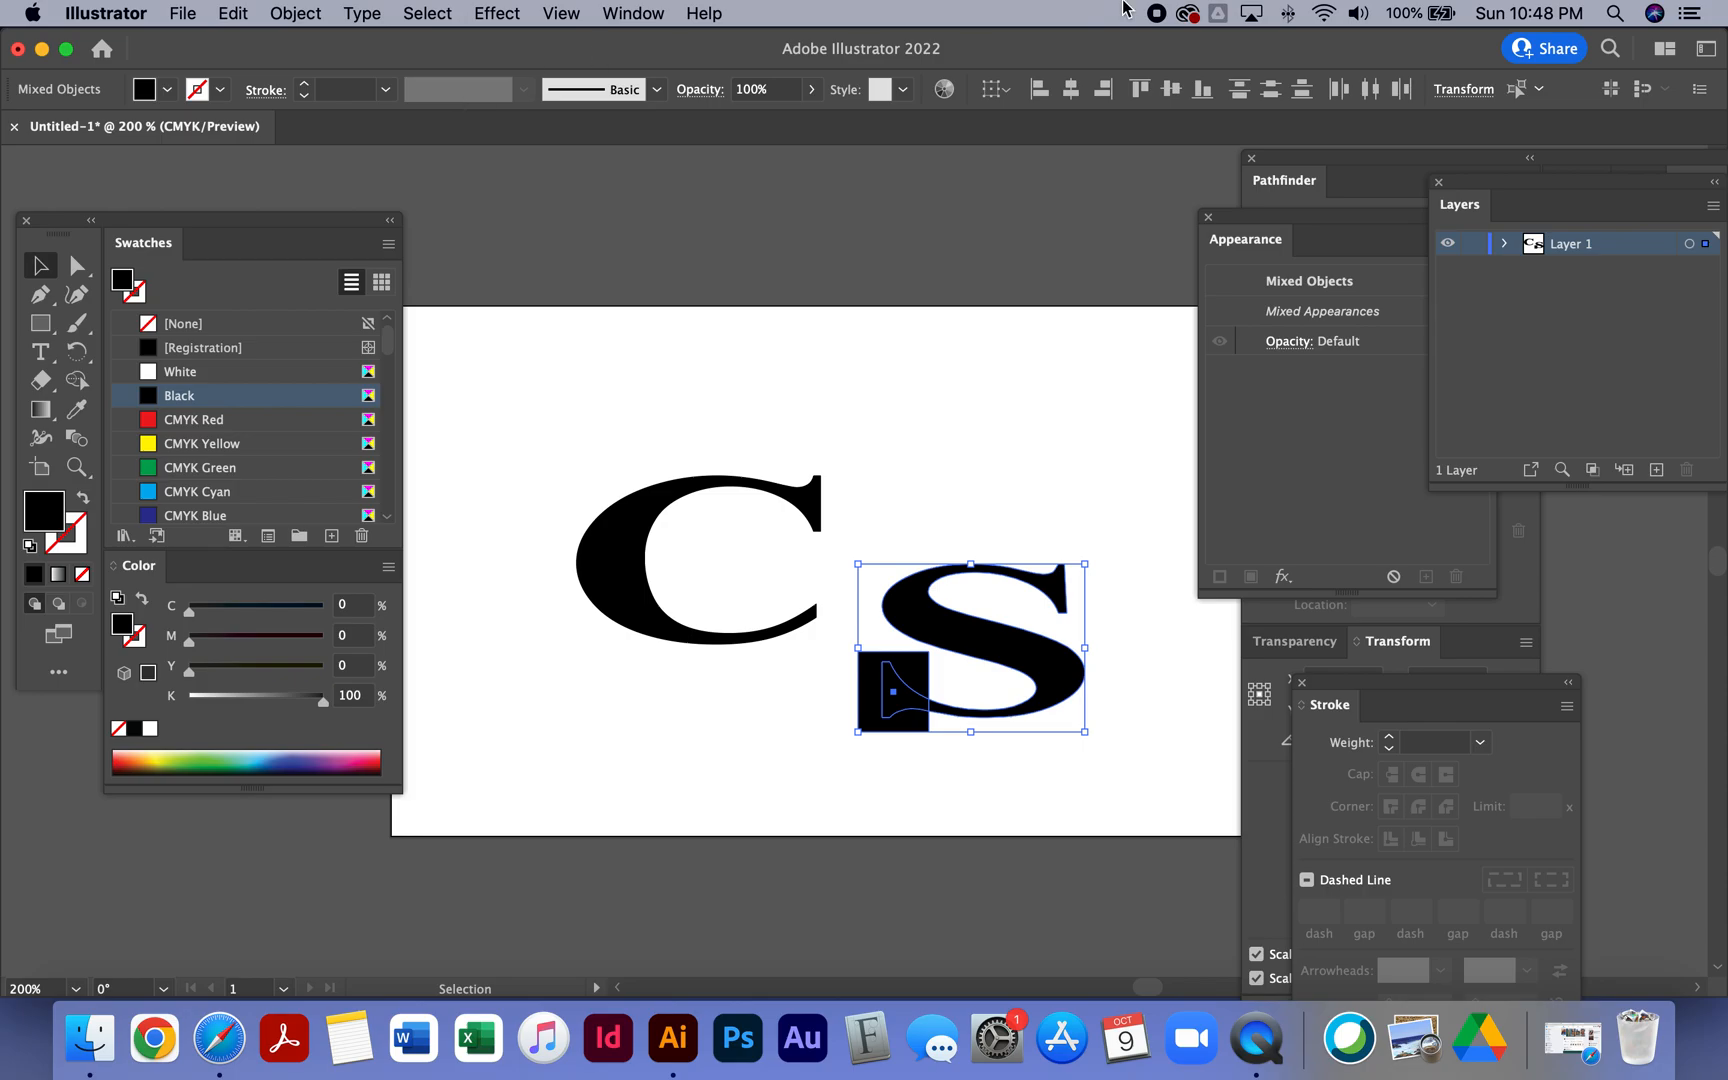
{"action": "left_click", "coordinate": [1302, 180]}
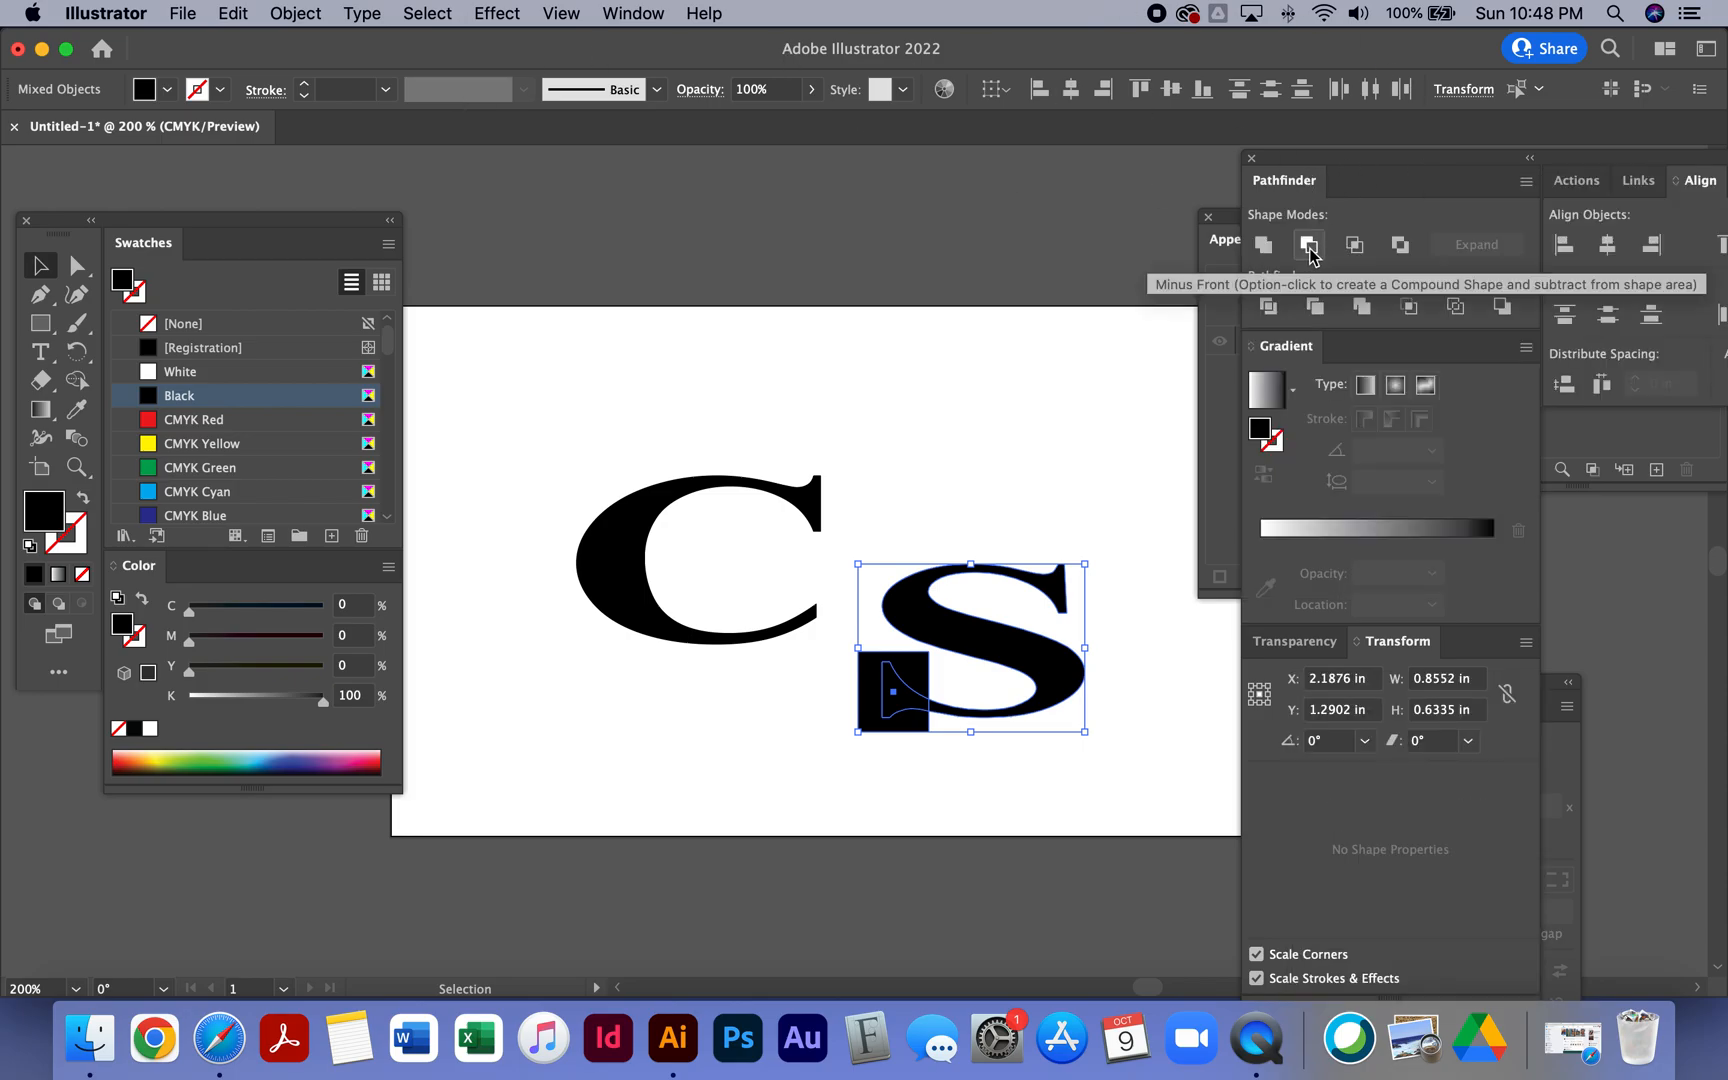
{"action": "left_click", "coordinate": [1309, 248]}
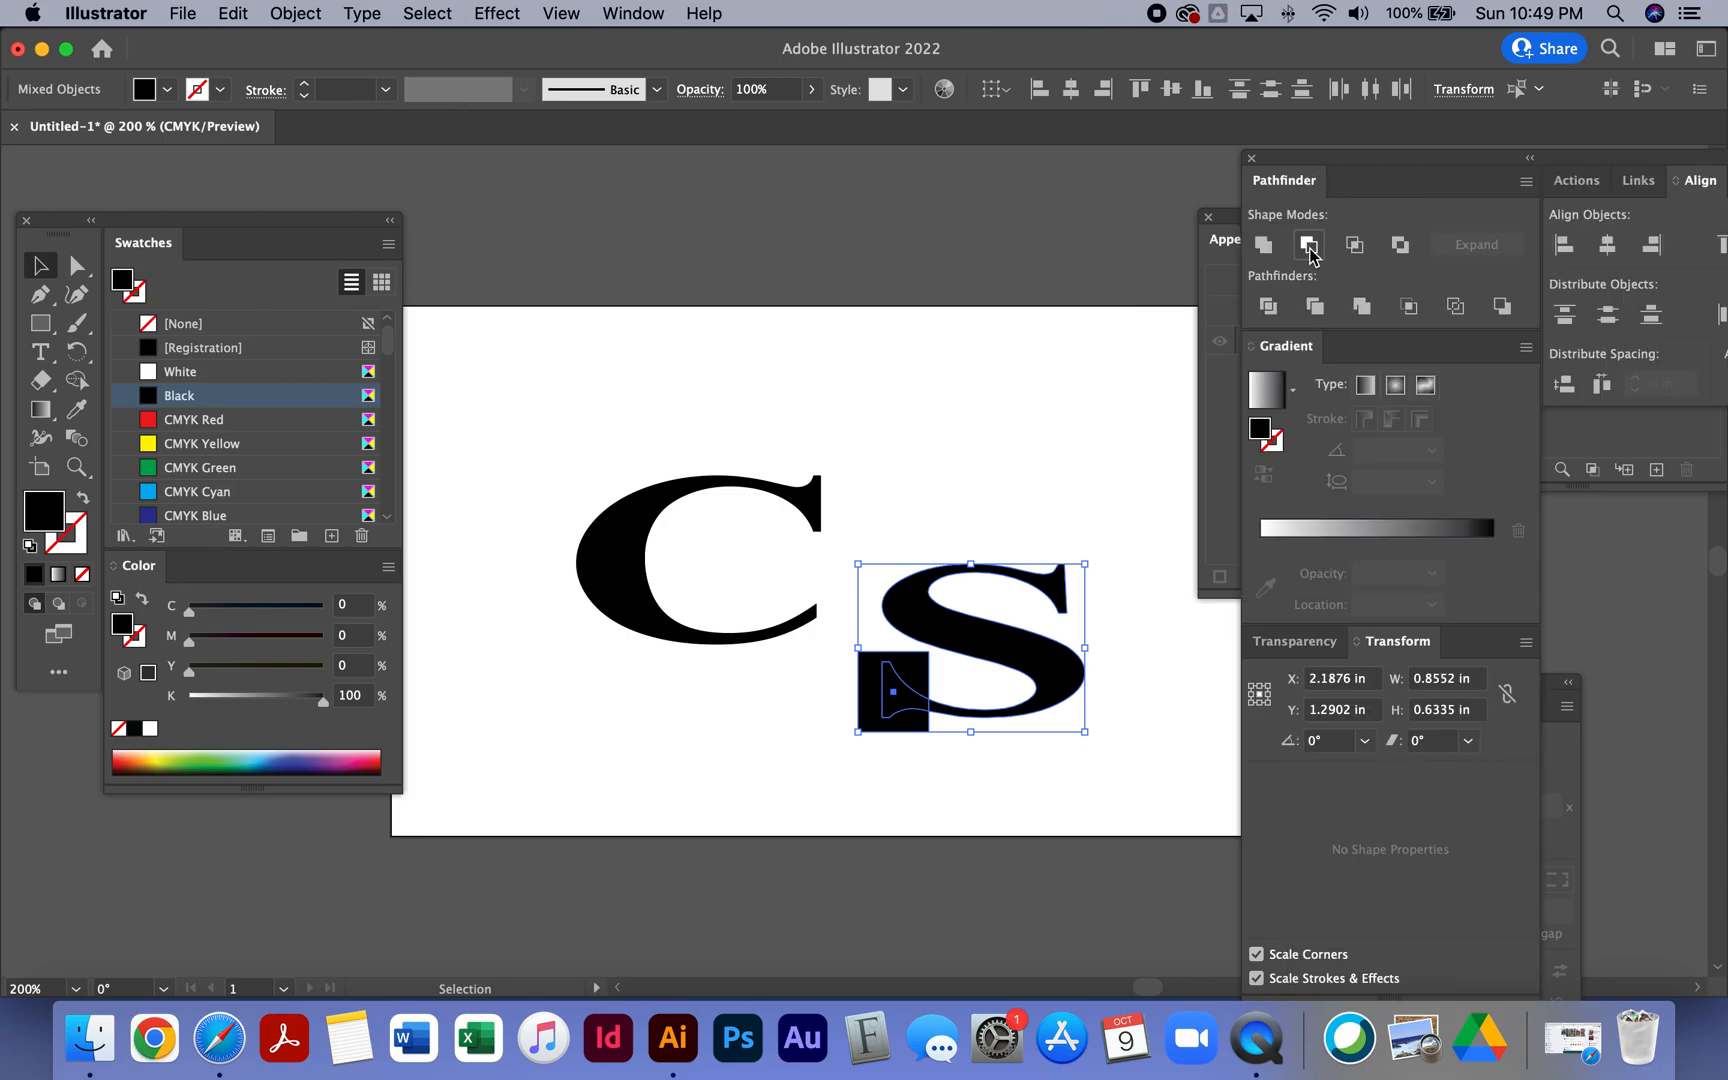
- Move the trimmed S back inside the C and nudge it into place
{"action": "left_click", "coordinate": [512, 440]}
{"action": "left_click_drag", "start_coordinate": [943, 690], "coordinate": [718, 582]}
{"action": "left_click", "coordinate": [717, 693]}
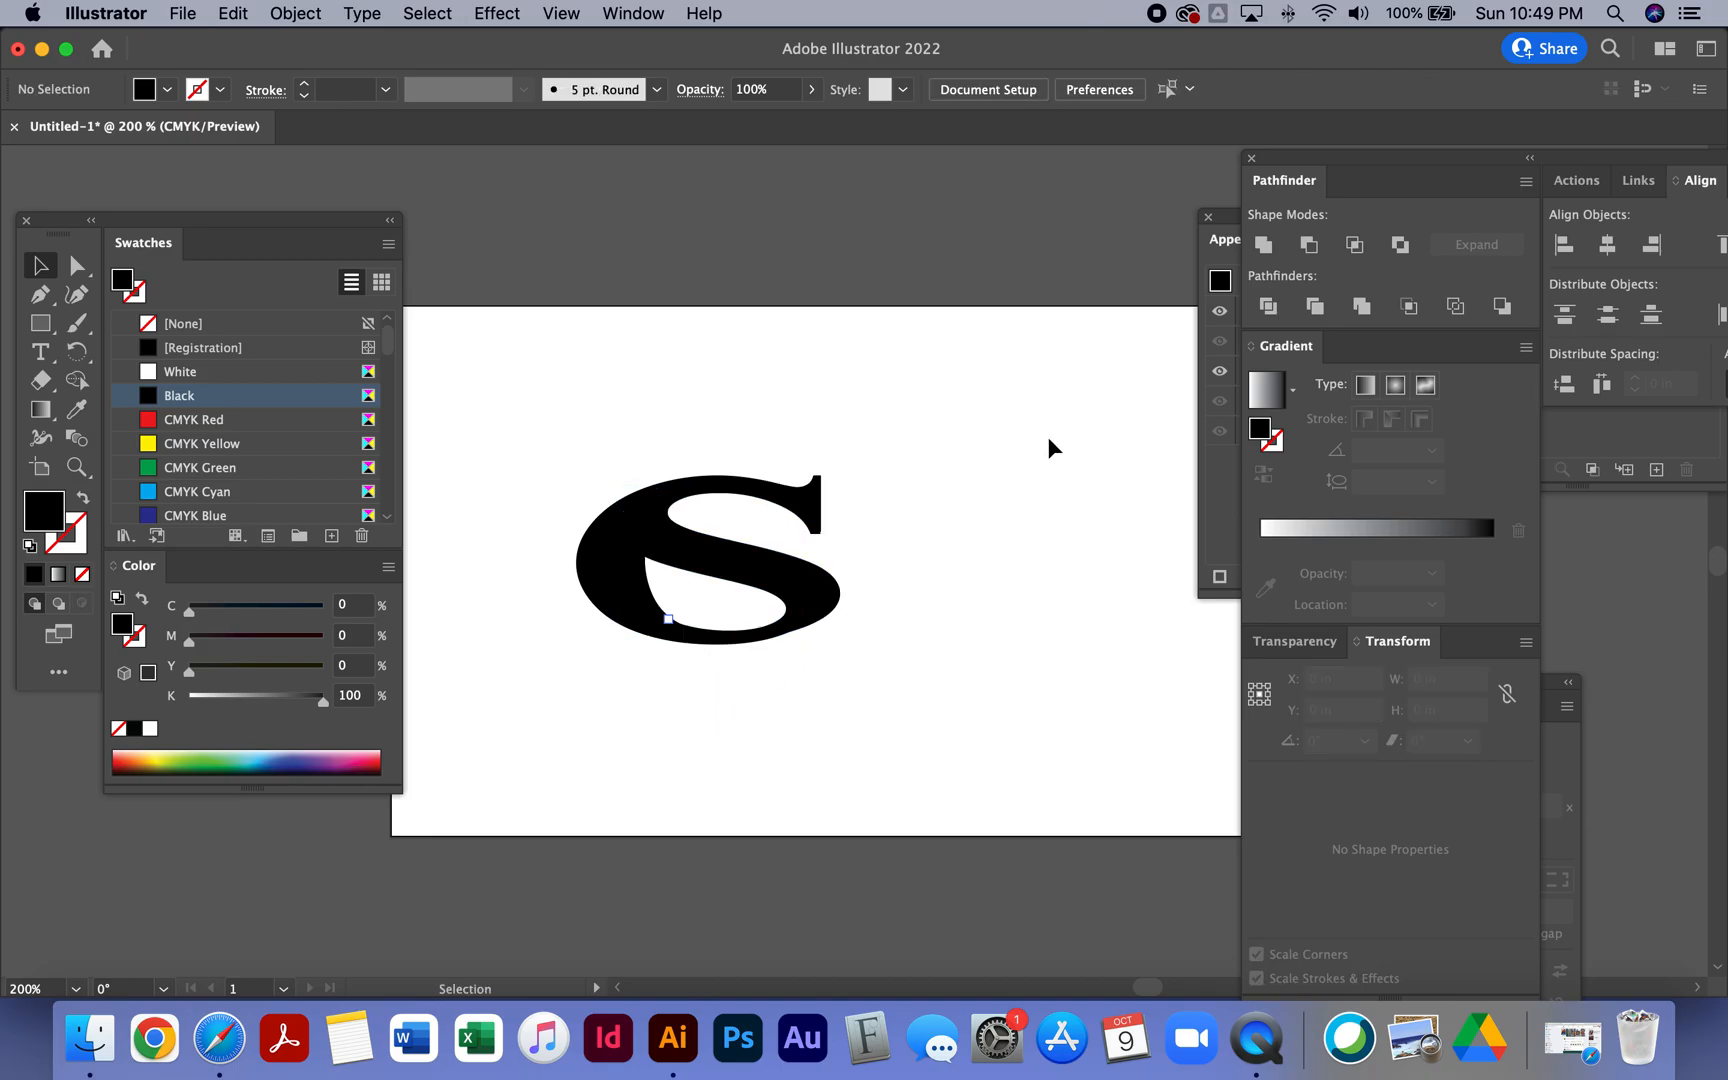
{"action": "mouse_move", "coordinate": [822, 578]}
{"action": "left_mouse_down"}
{"action": "mouse_move", "coordinate": [937, 578]}
{"action": "mouse_move", "coordinate": [790, 593]}
{"action": "mouse_move", "coordinate": [833, 580]}
{"action": "mouse_move", "coordinate": [820, 585]}
{"action": "left_mouse_up"}
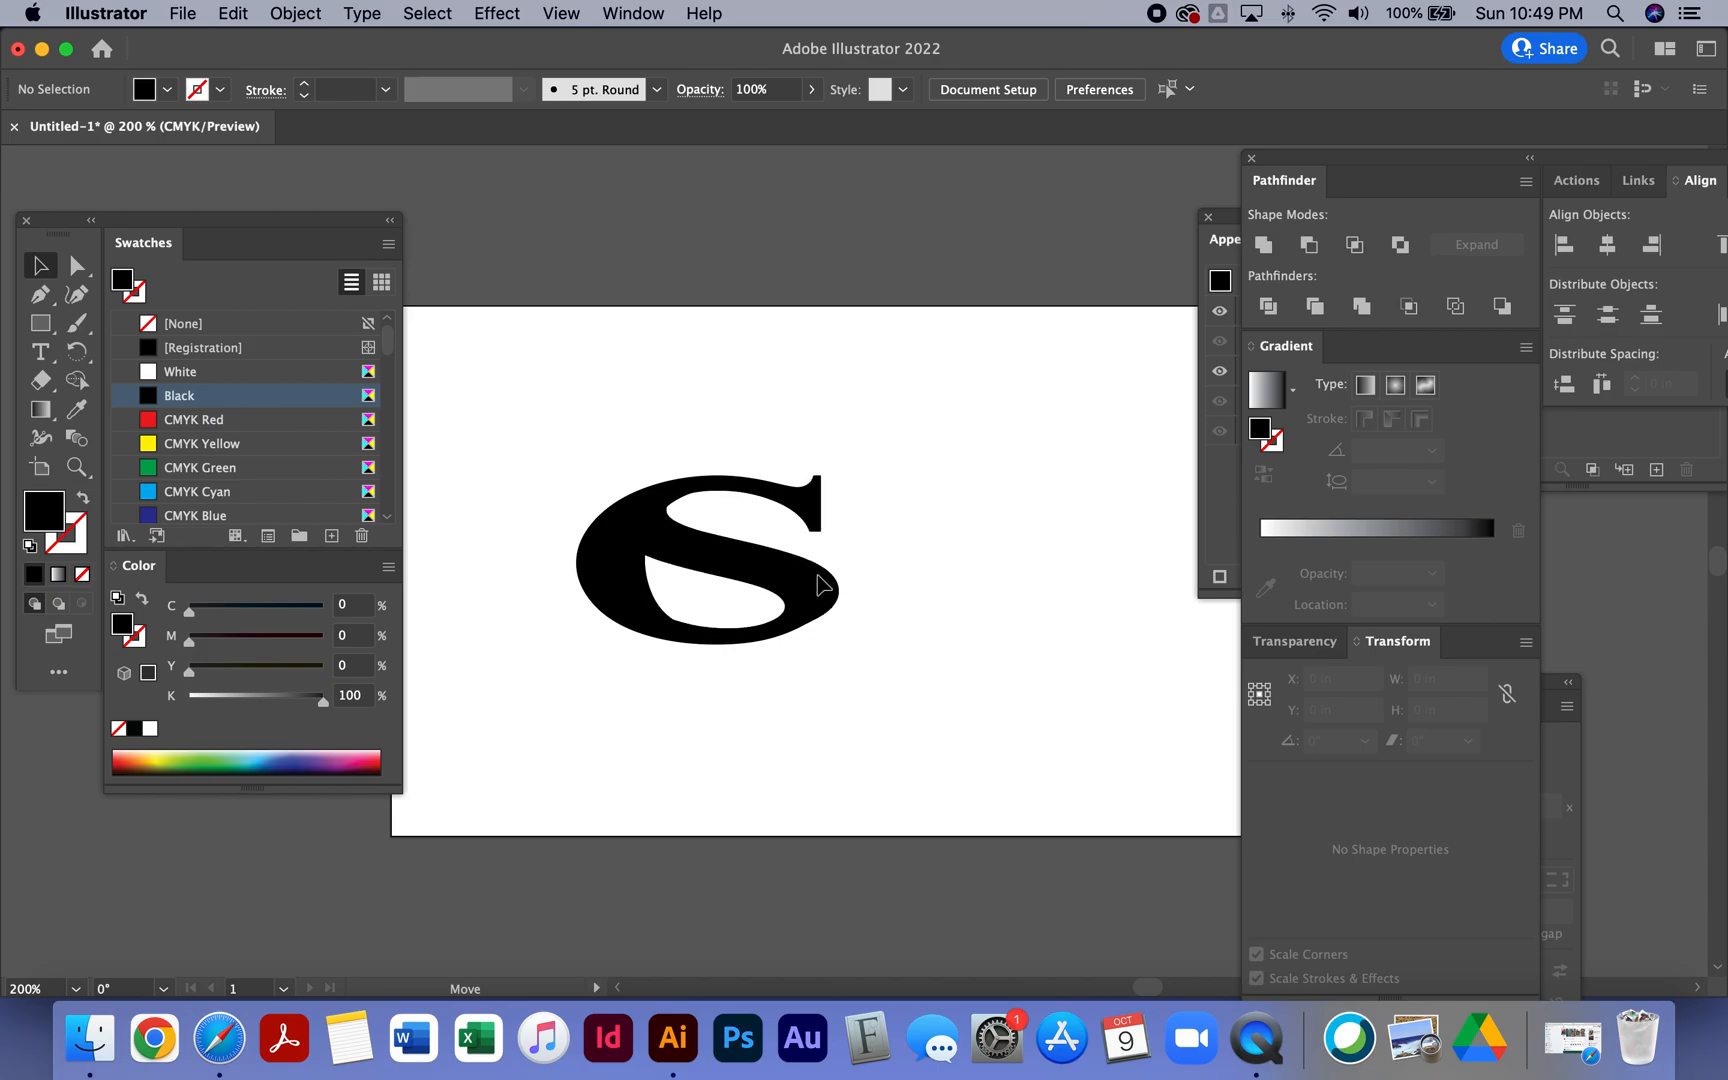
{"action": "left_click_drag", "start_coordinate": [818, 585], "coordinate": [820, 584]}
- Select both letters and unite them into a single shape
{"action": "left_click_drag", "start_coordinate": [940, 397], "coordinate": [522, 740]}
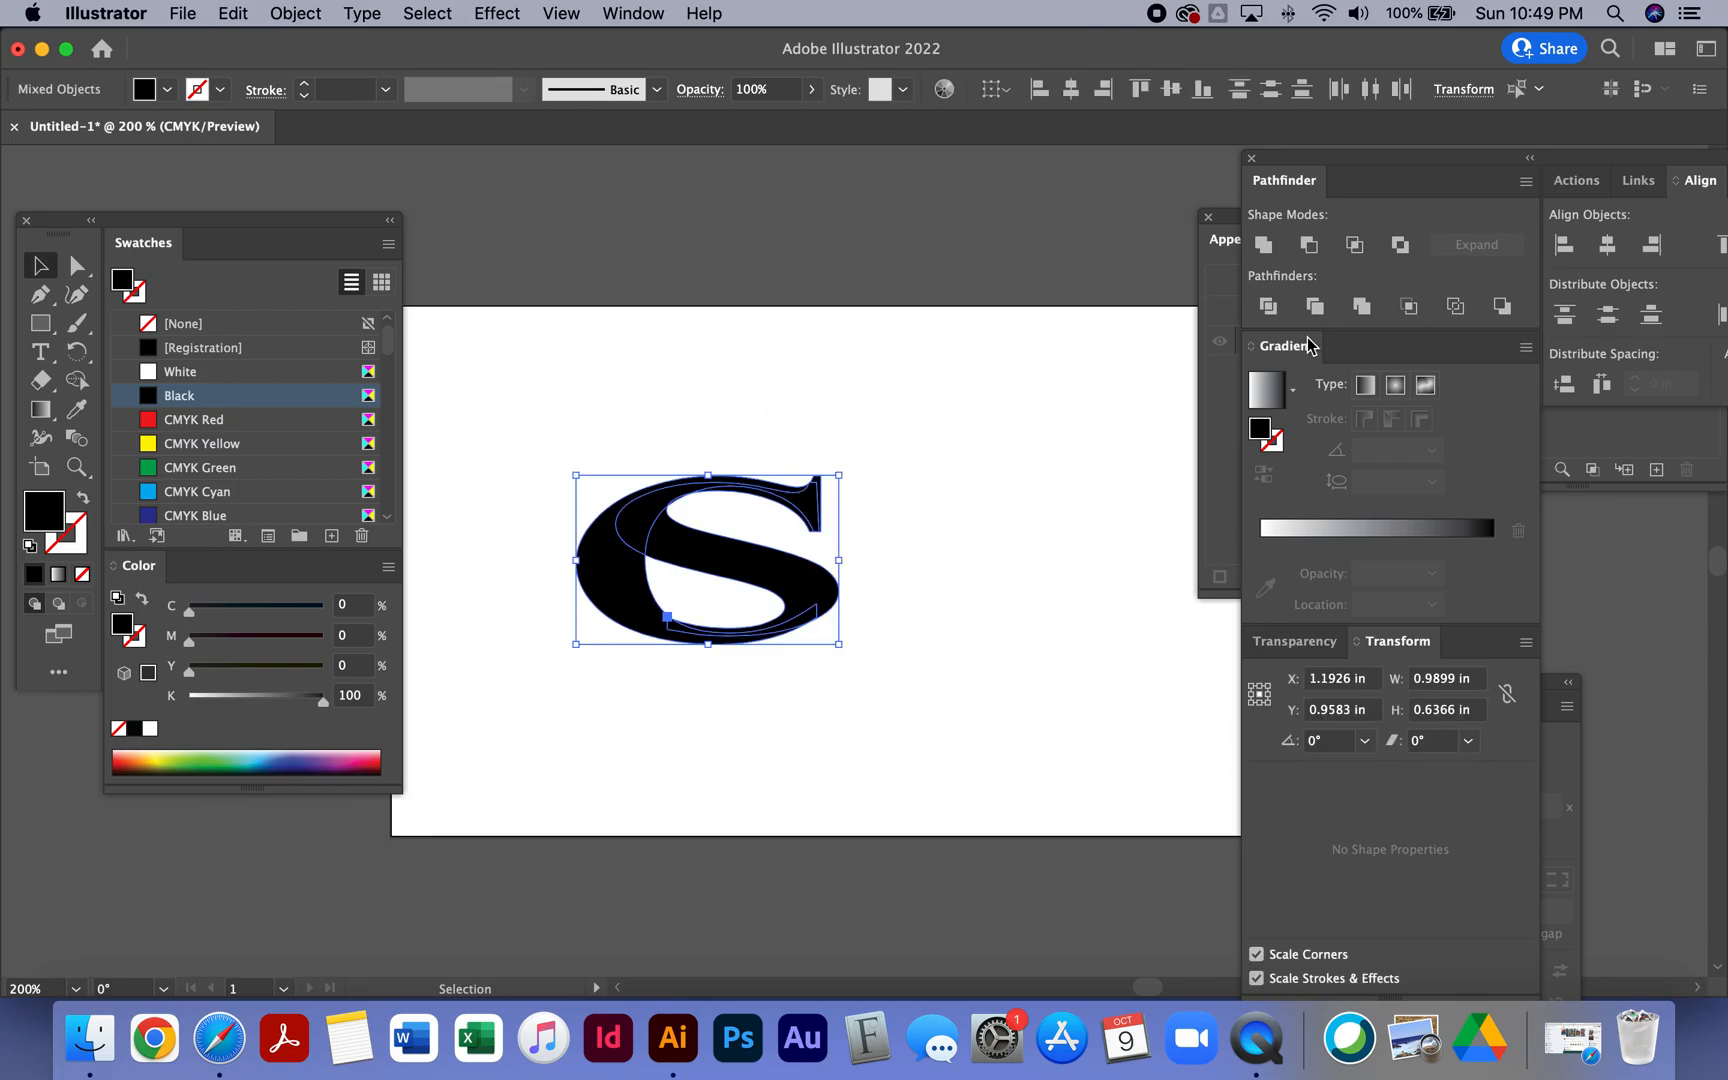
{"action": "left_click", "coordinate": [1262, 246]}
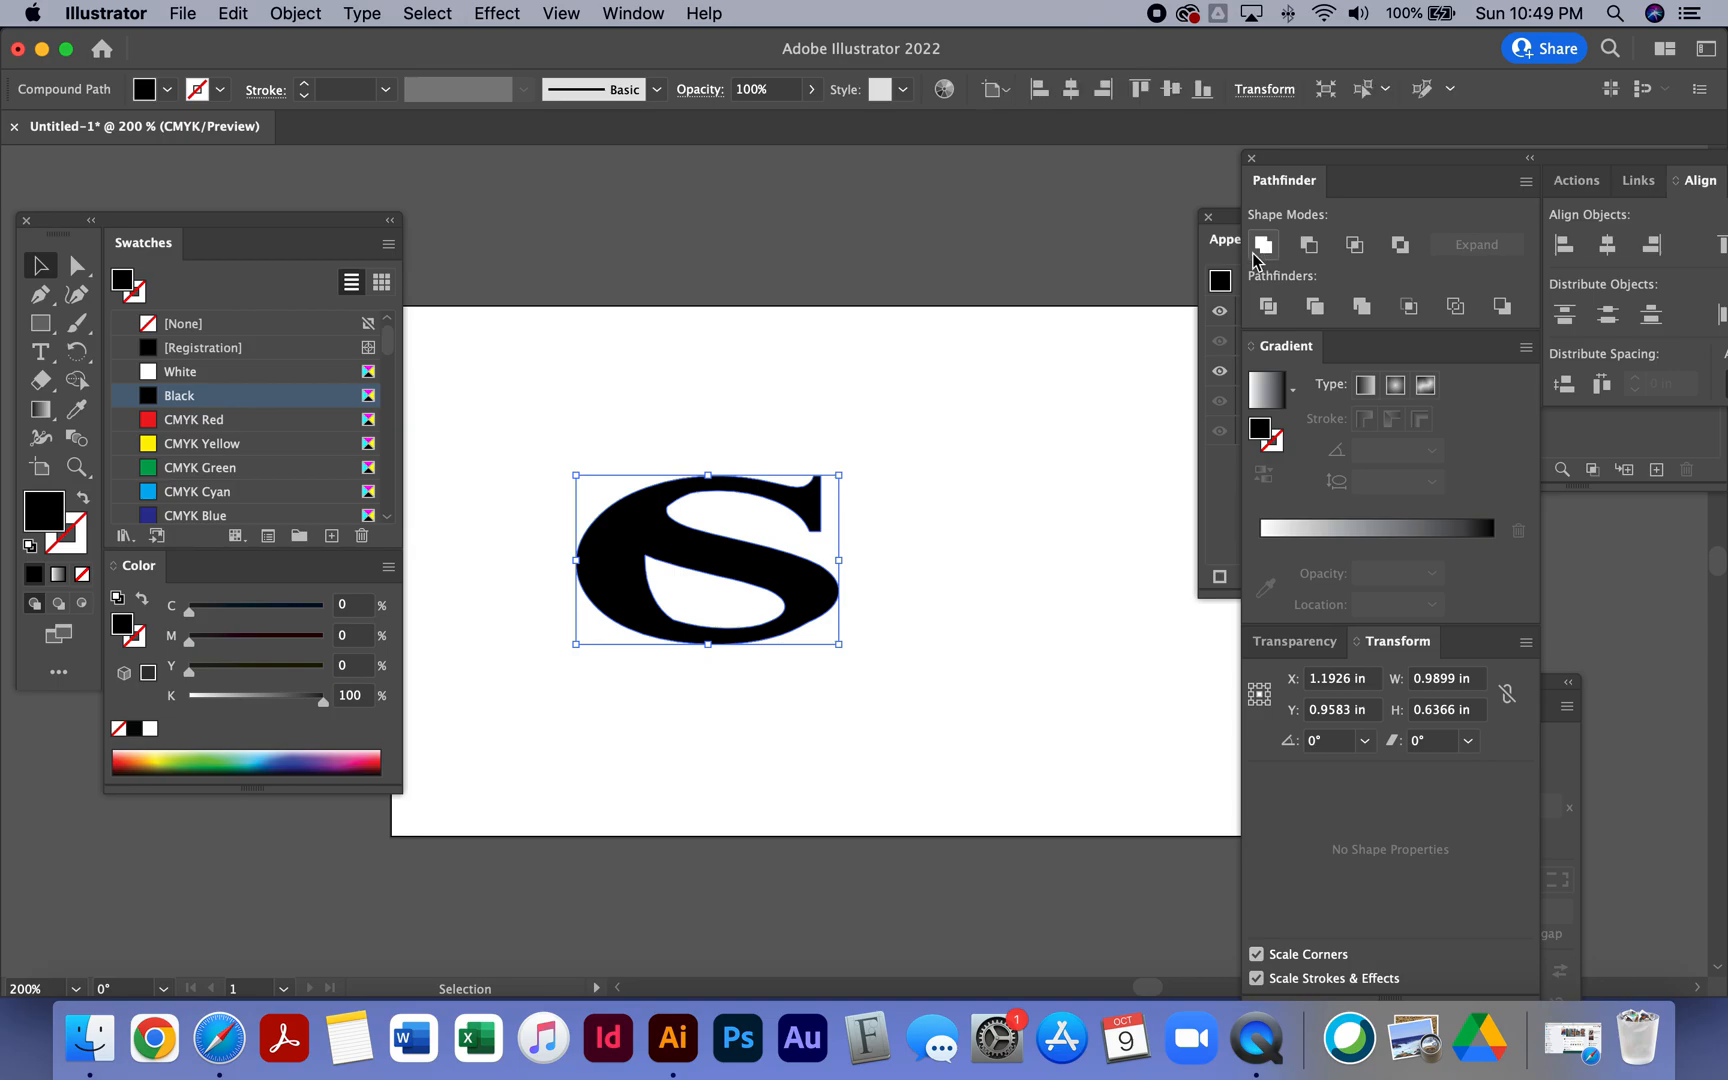
- Zoom in to examine the merged logo shape, then return to the full artboard view
{"action": "key", "text": "super+equal"}
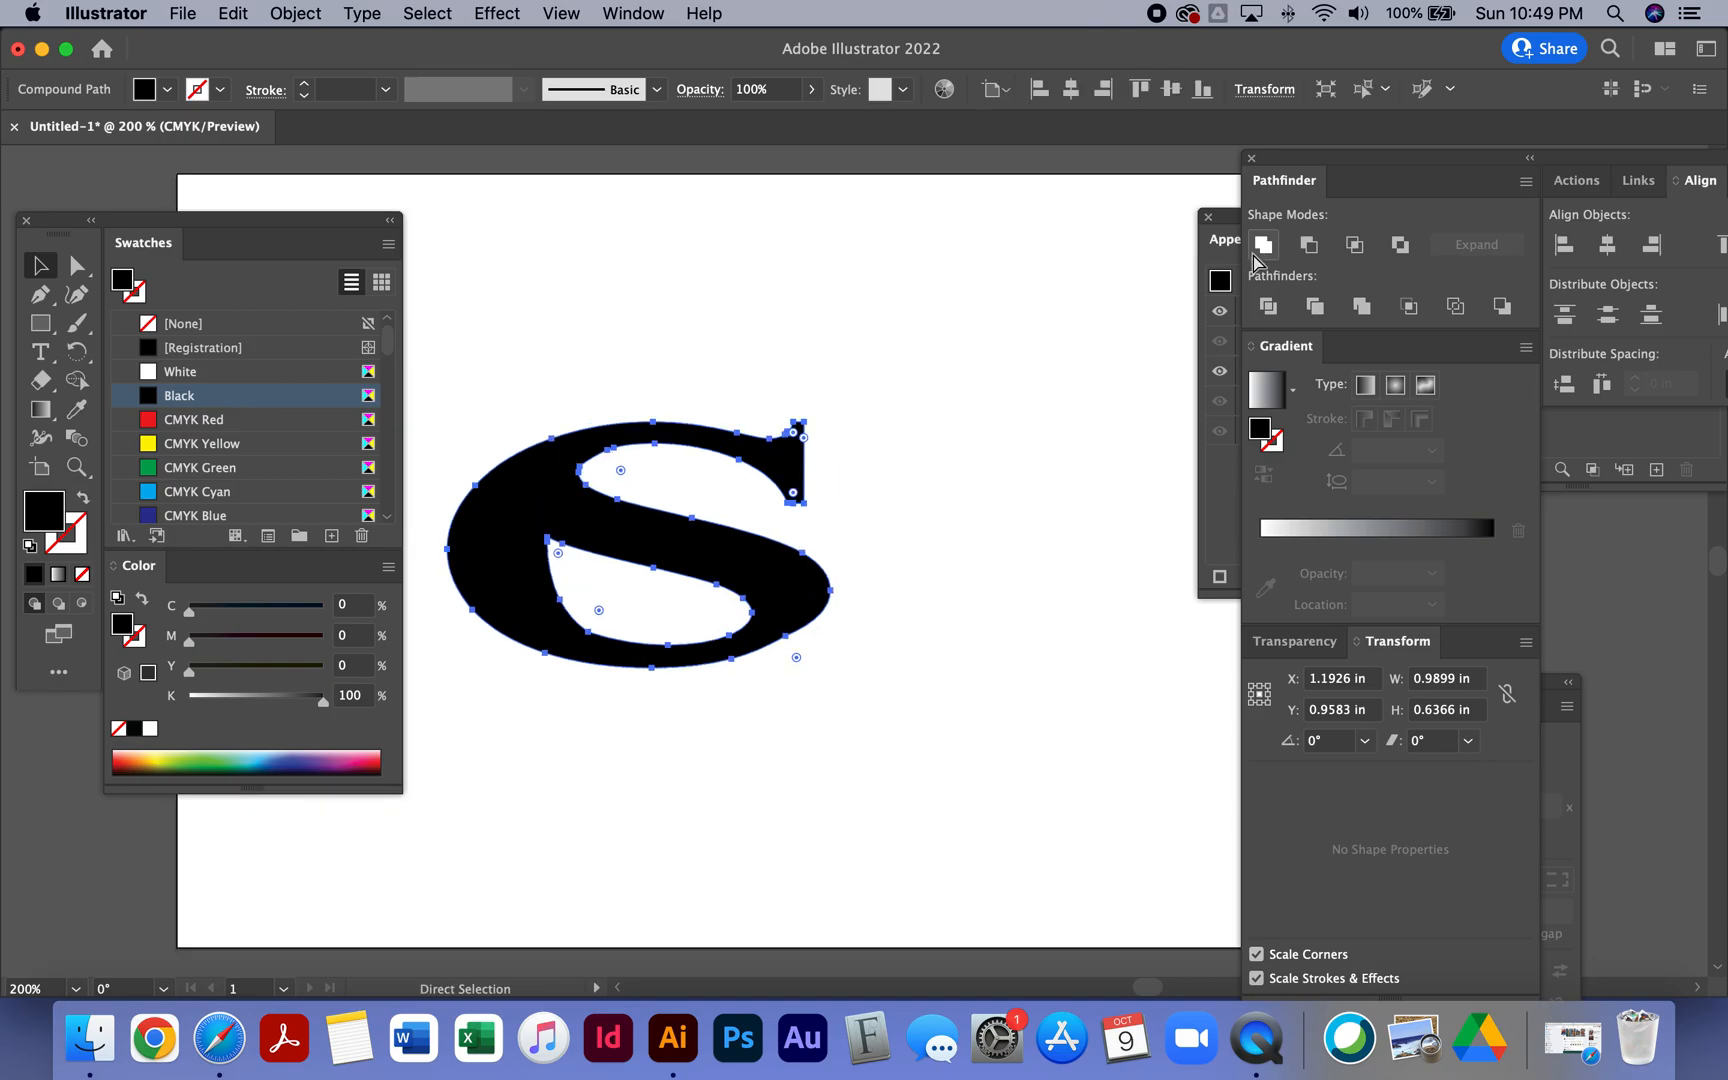
{"action": "key", "text": "super+minus"}
{"action": "key", "text": "super+minus"}
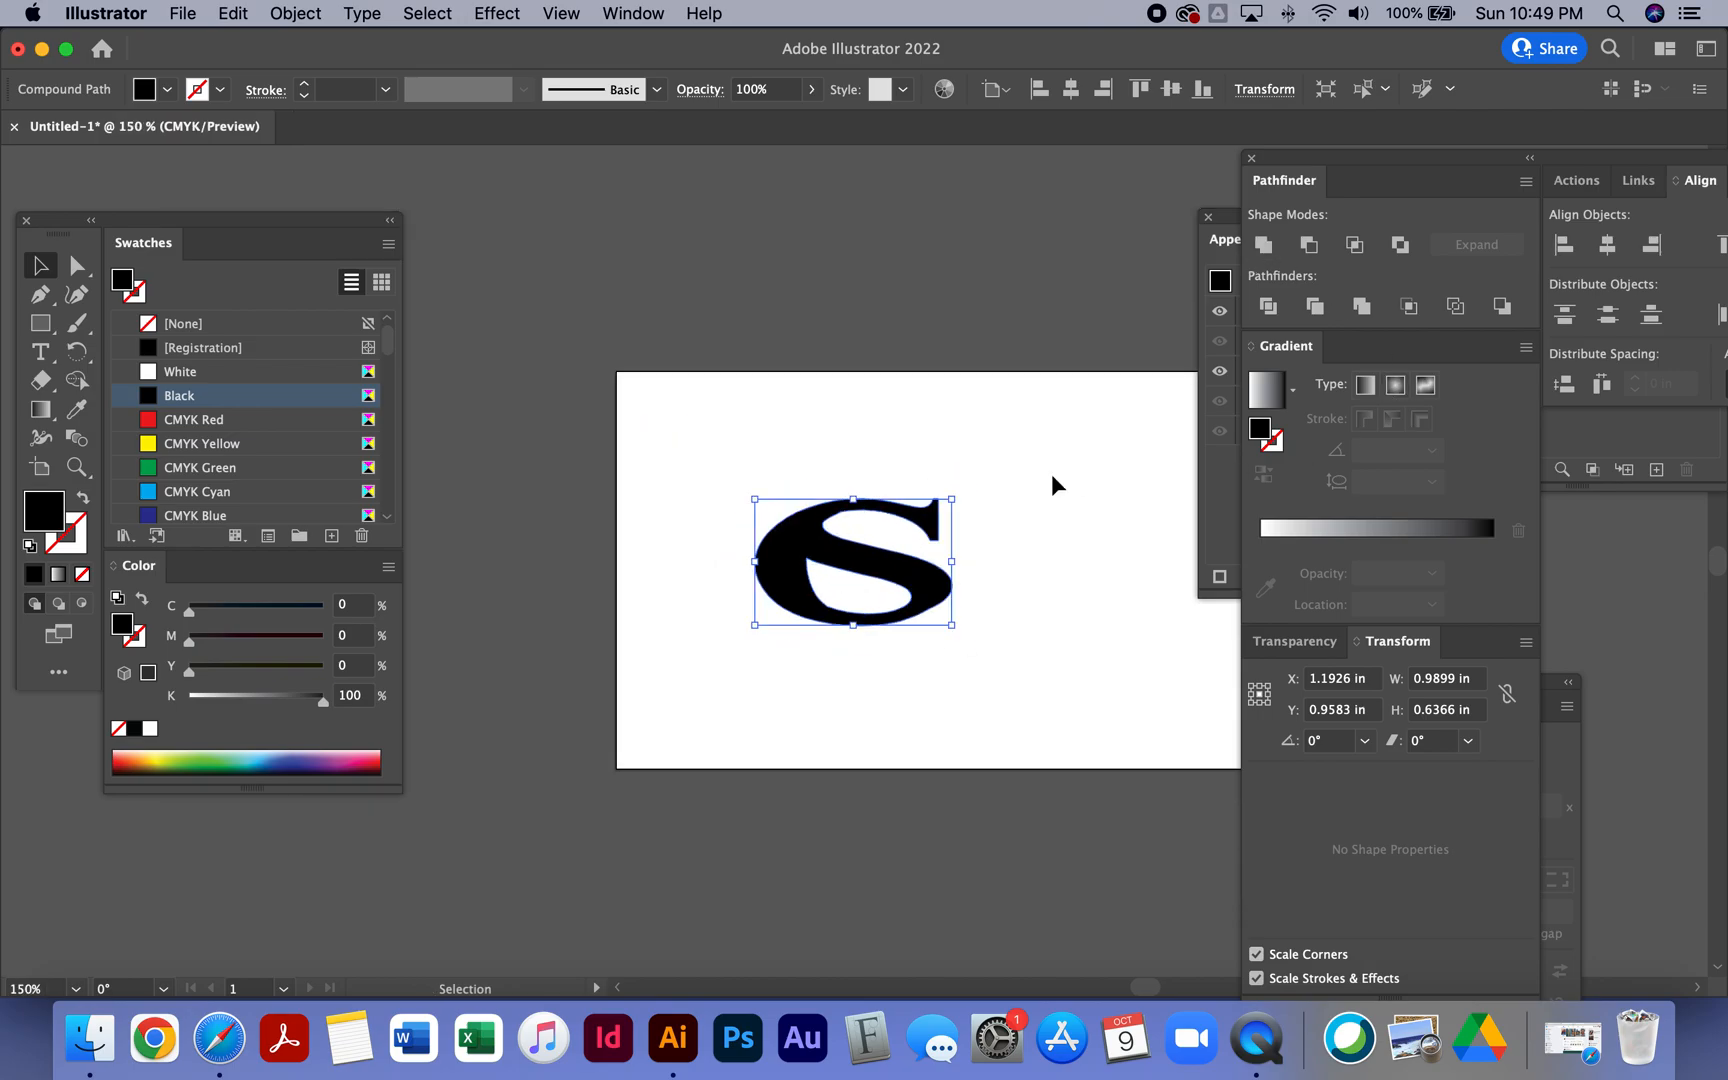
{"action": "scroll", "coordinate": [513, 470], "scroll_direction": "right", "scroll_amount": 5}
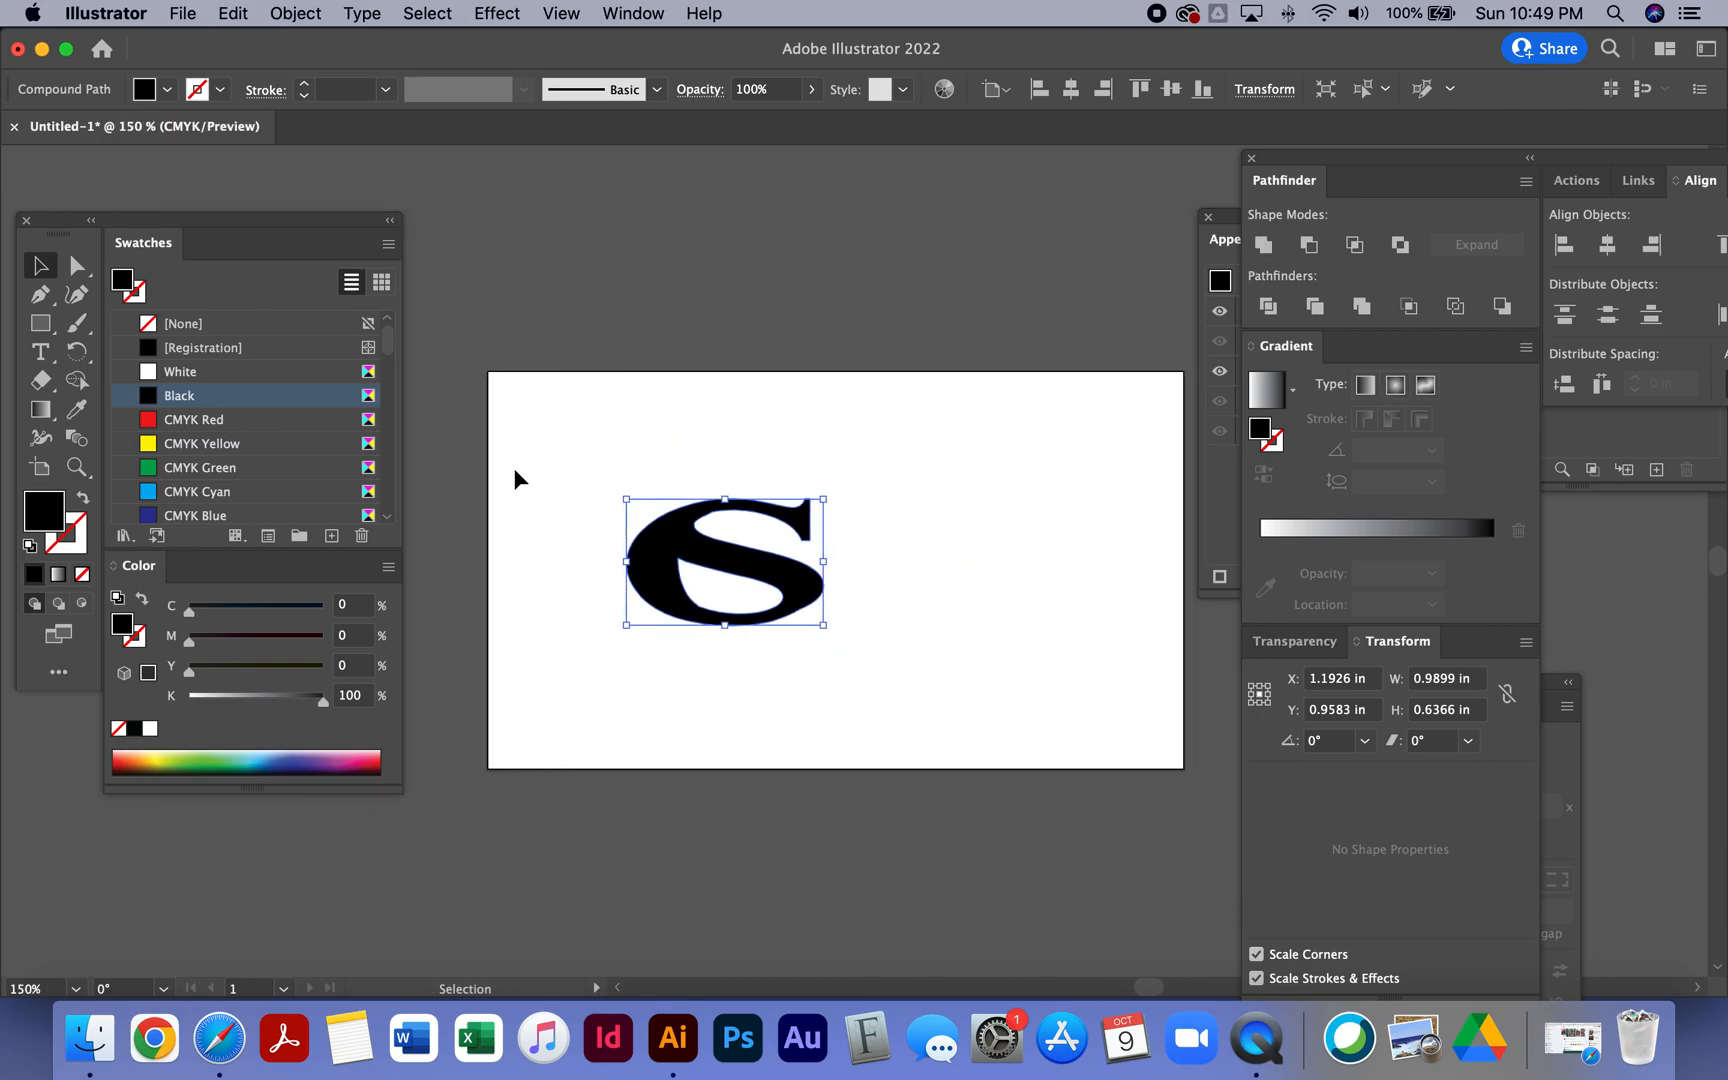
- Move the merged logo to the upper middle of the artboard and scale it to about 1.23 × 0.79 in
{"action": "left_click_drag", "start_coordinate": [793, 583], "coordinate": [930, 517]}
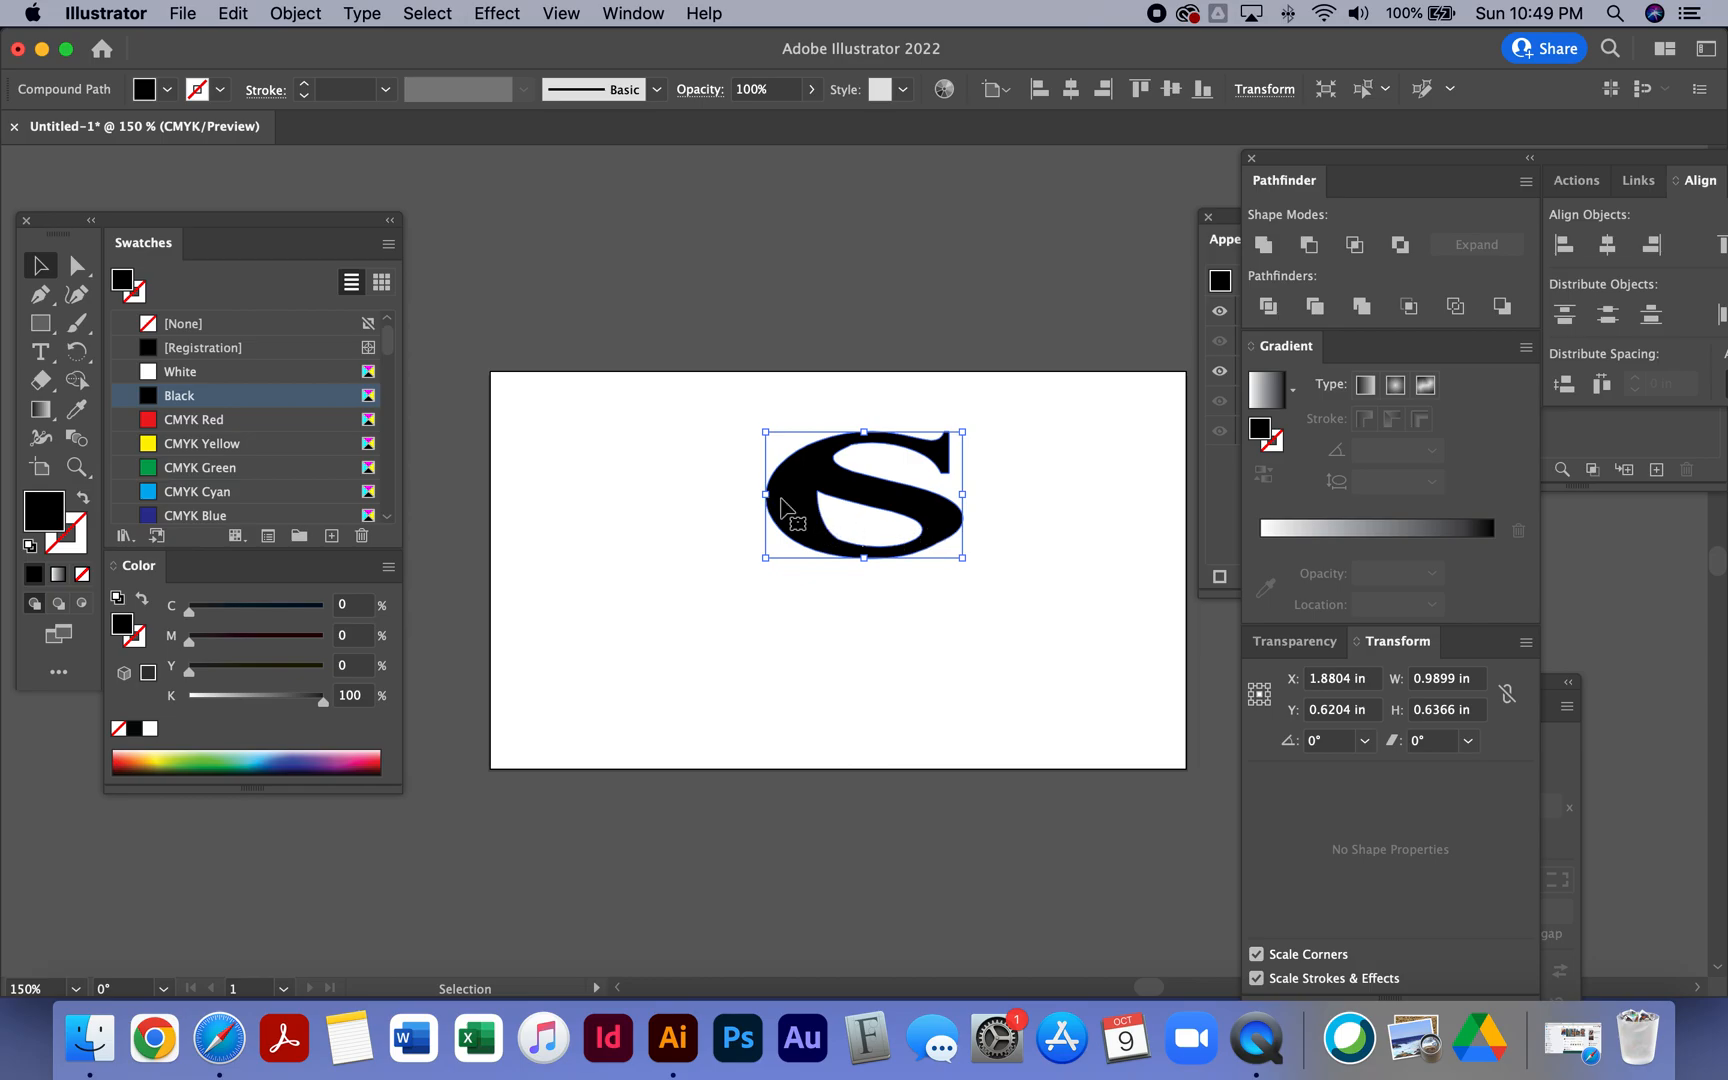
{"action": "left_click", "coordinate": [601, 460]}
{"action": "left_click_drag", "start_coordinate": [668, 394], "coordinate": [1079, 625]}
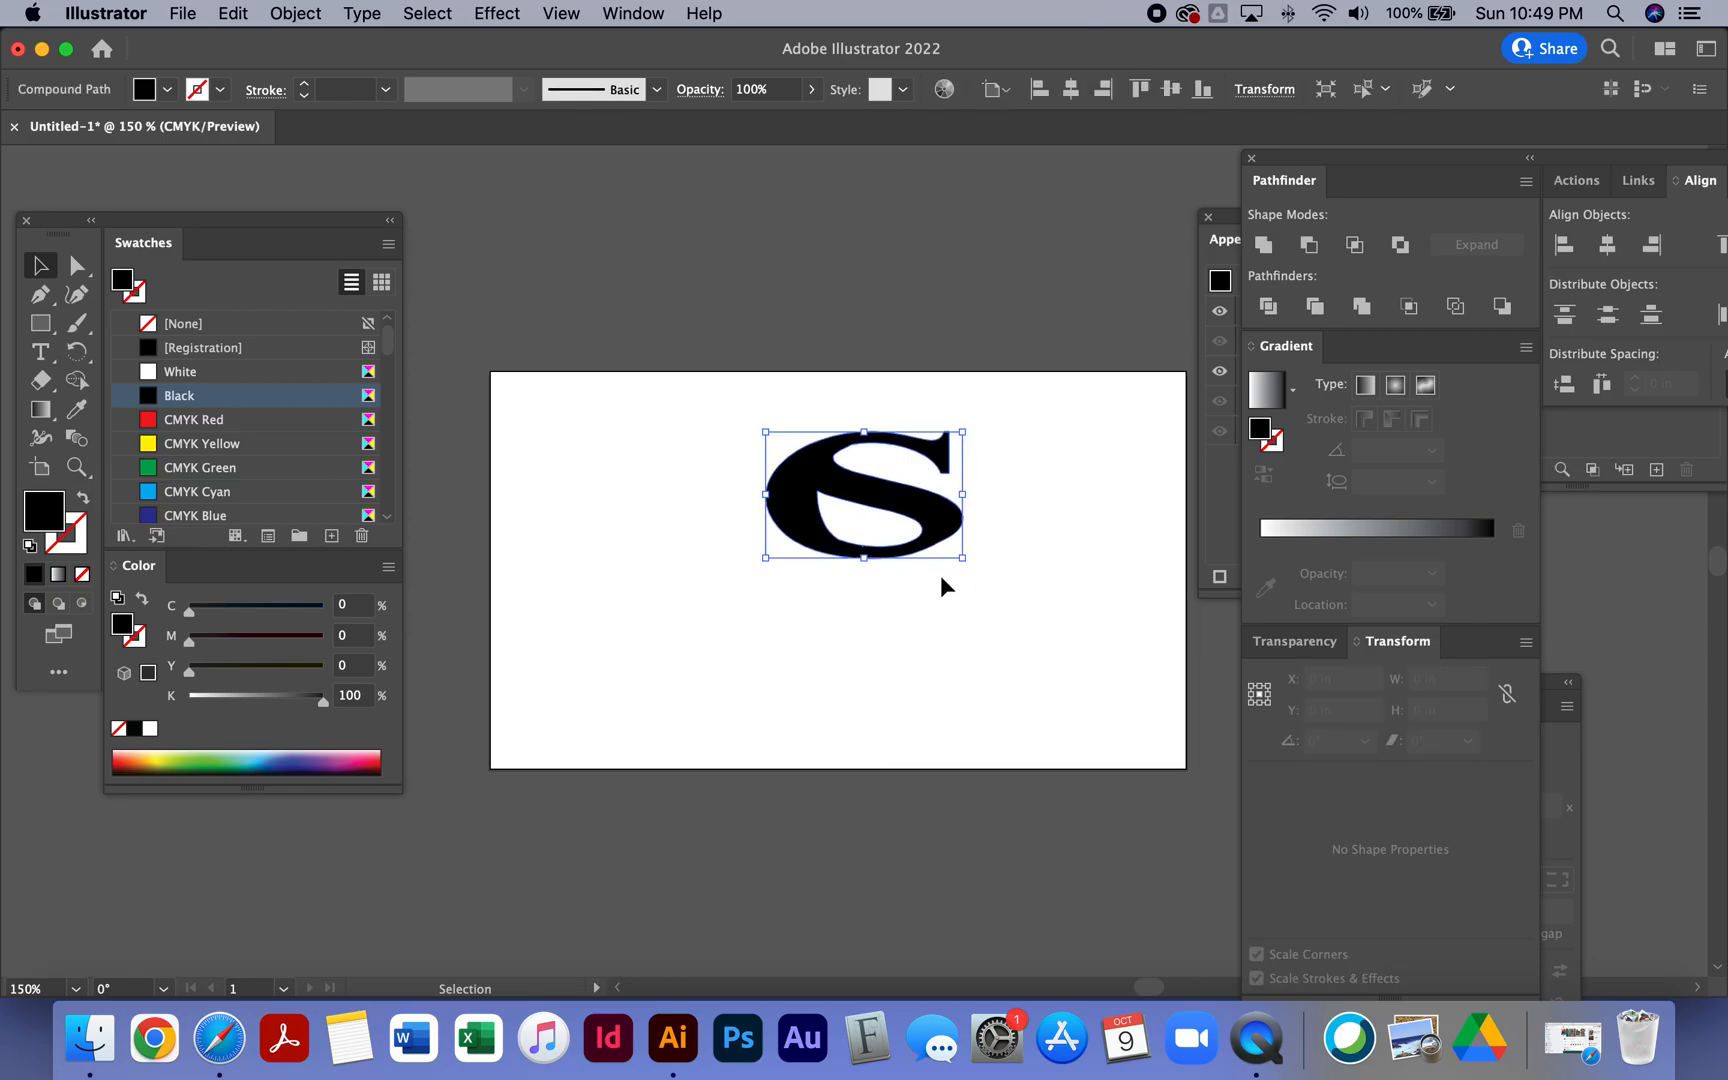
{"action": "left_click_drag", "start_coordinate": [765, 557], "coordinate": [680, 582]}
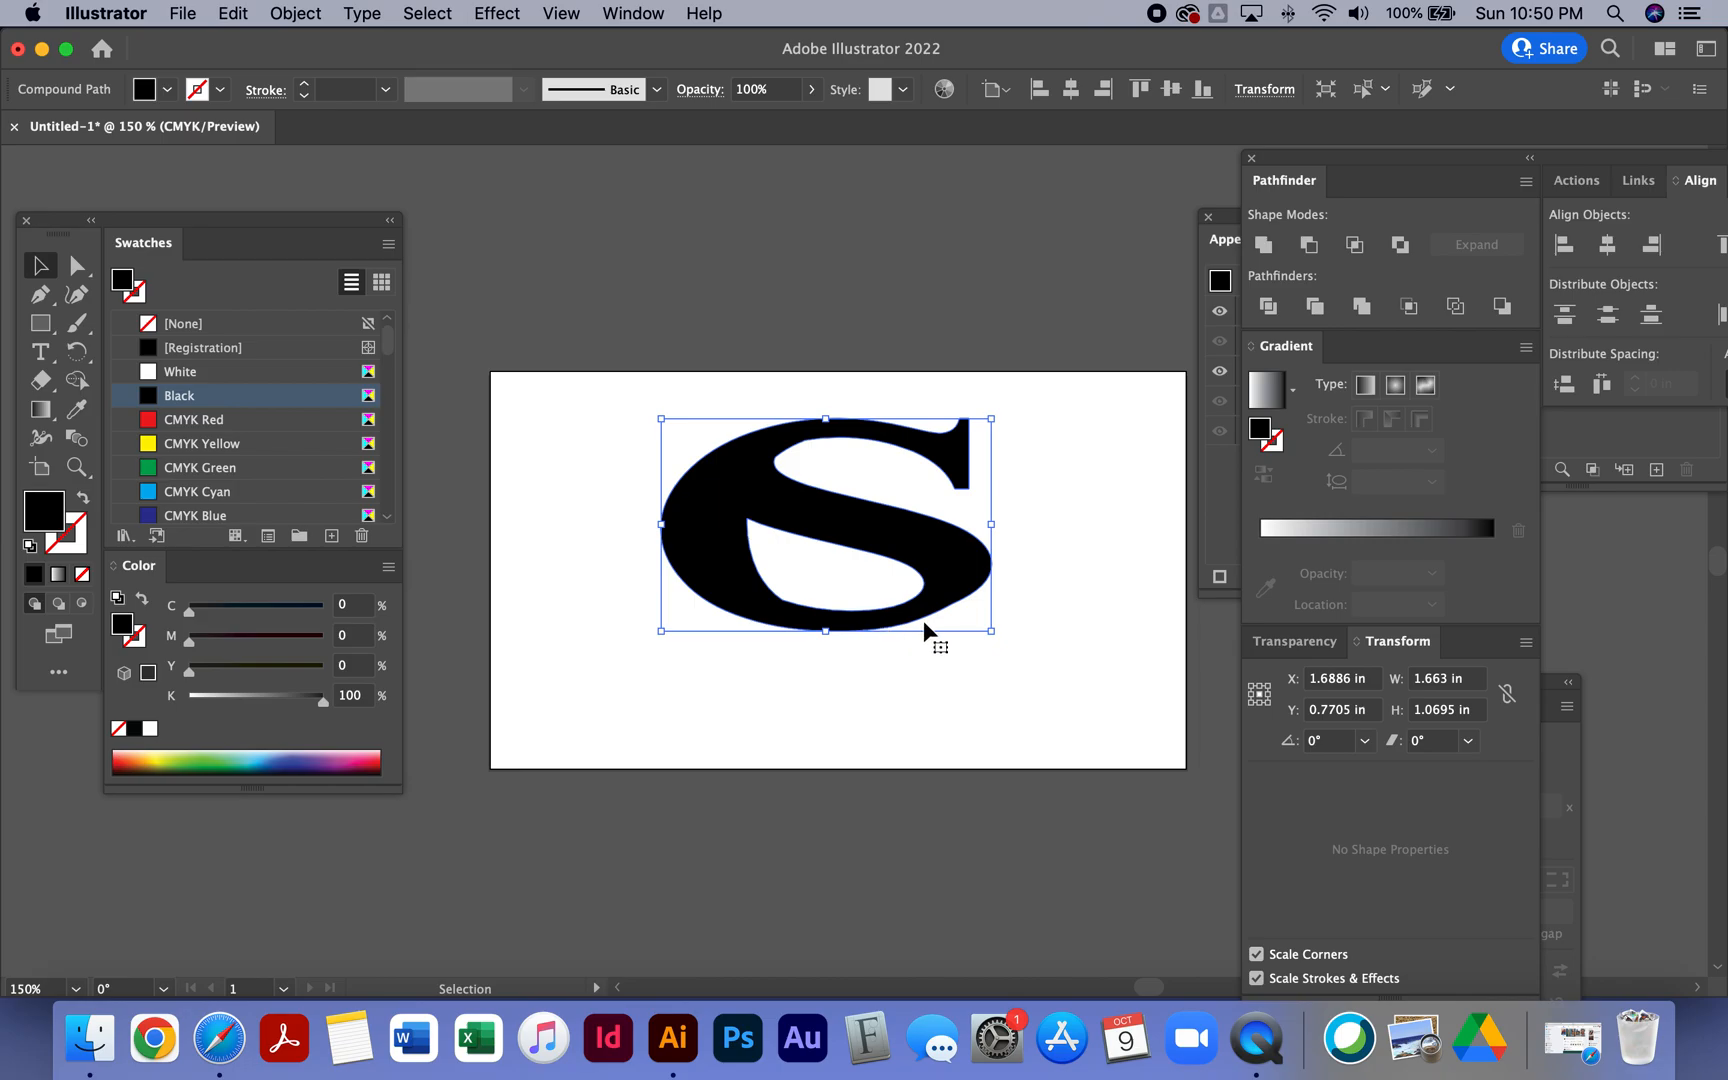
{"action": "left_click_drag", "start_coordinate": [991, 630], "coordinate": [912, 538]}
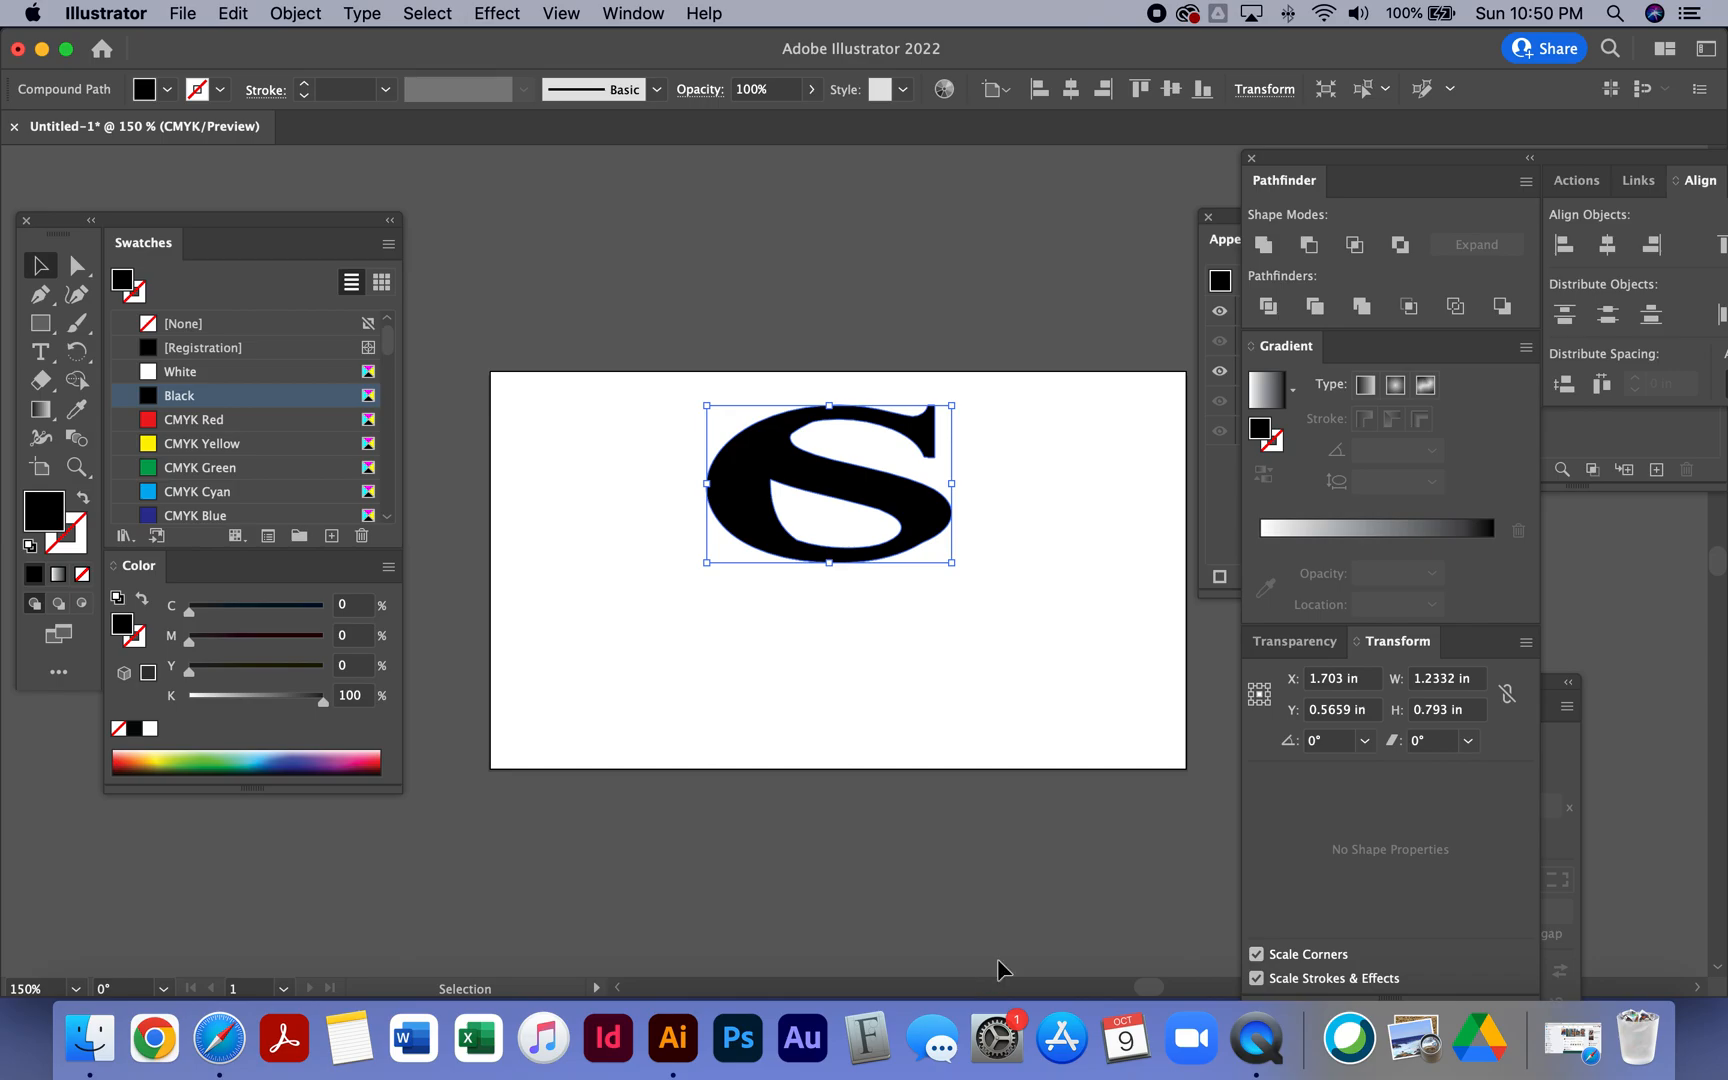
{"action": "left_click", "coordinate": [626, 428]}
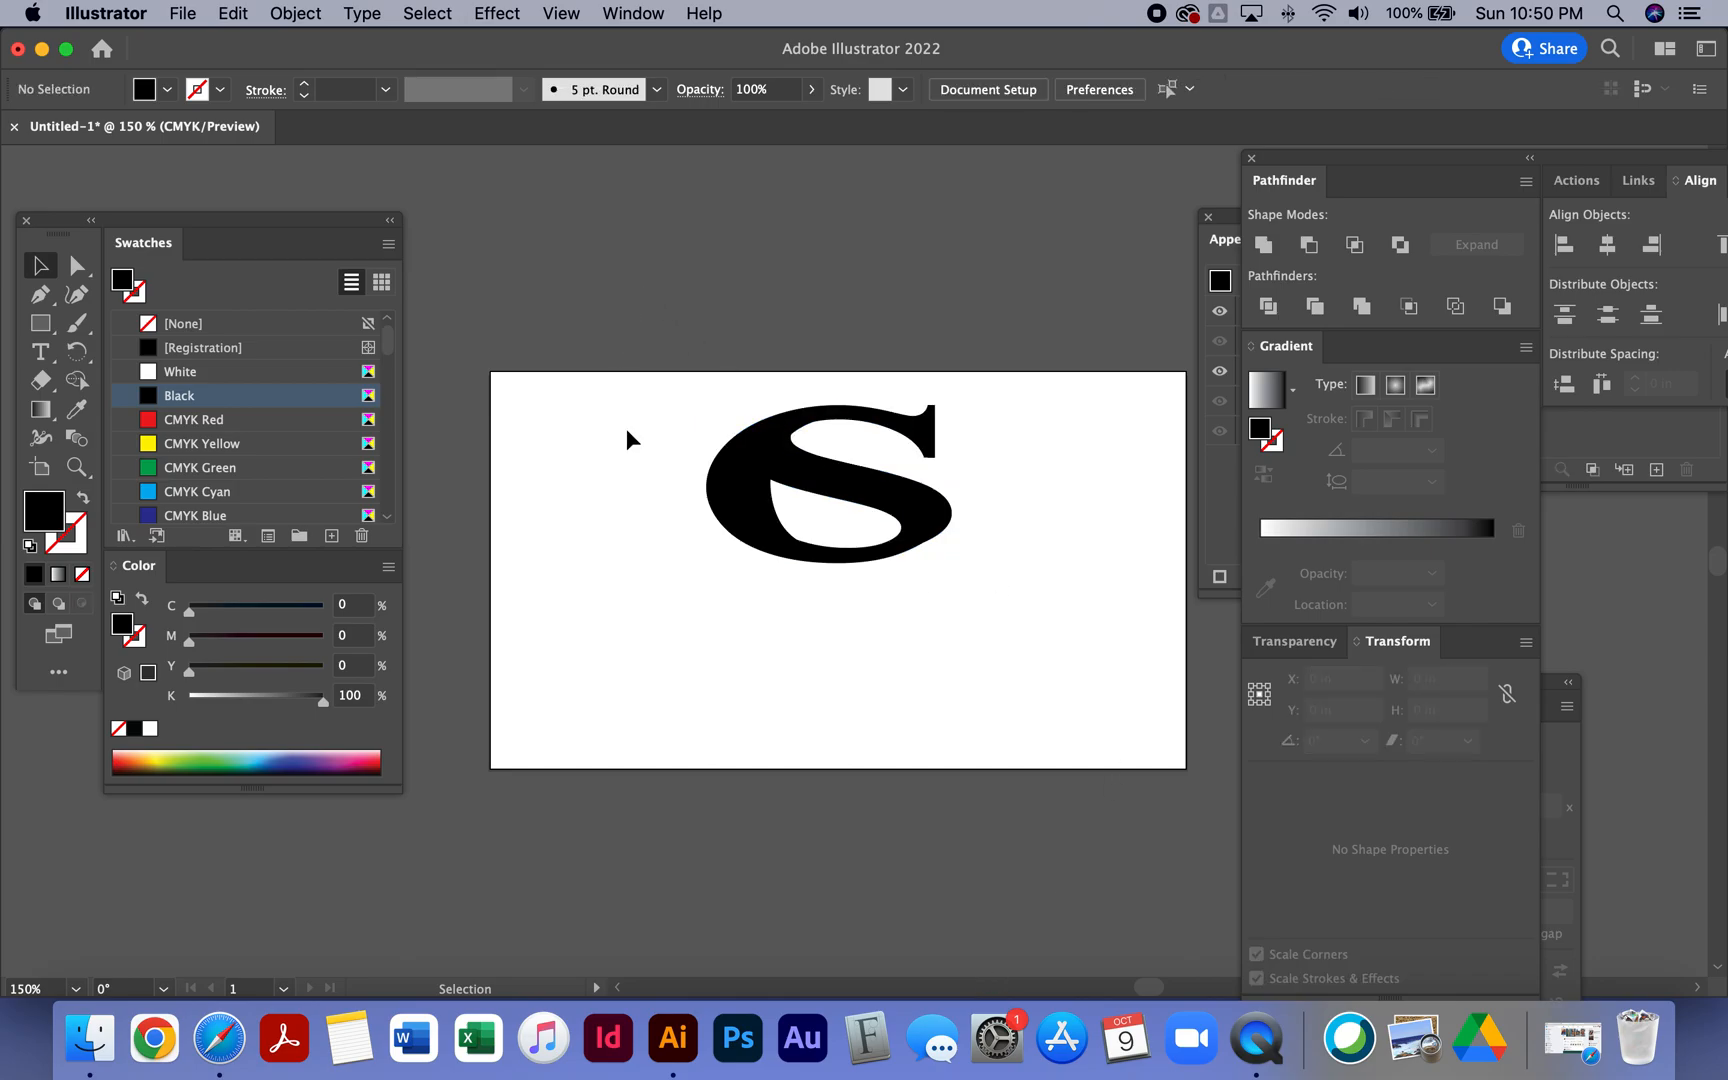
- Add a point text line reading City Select Auto Sales below the logo
{"action": "left_click", "coordinate": [40, 351]}
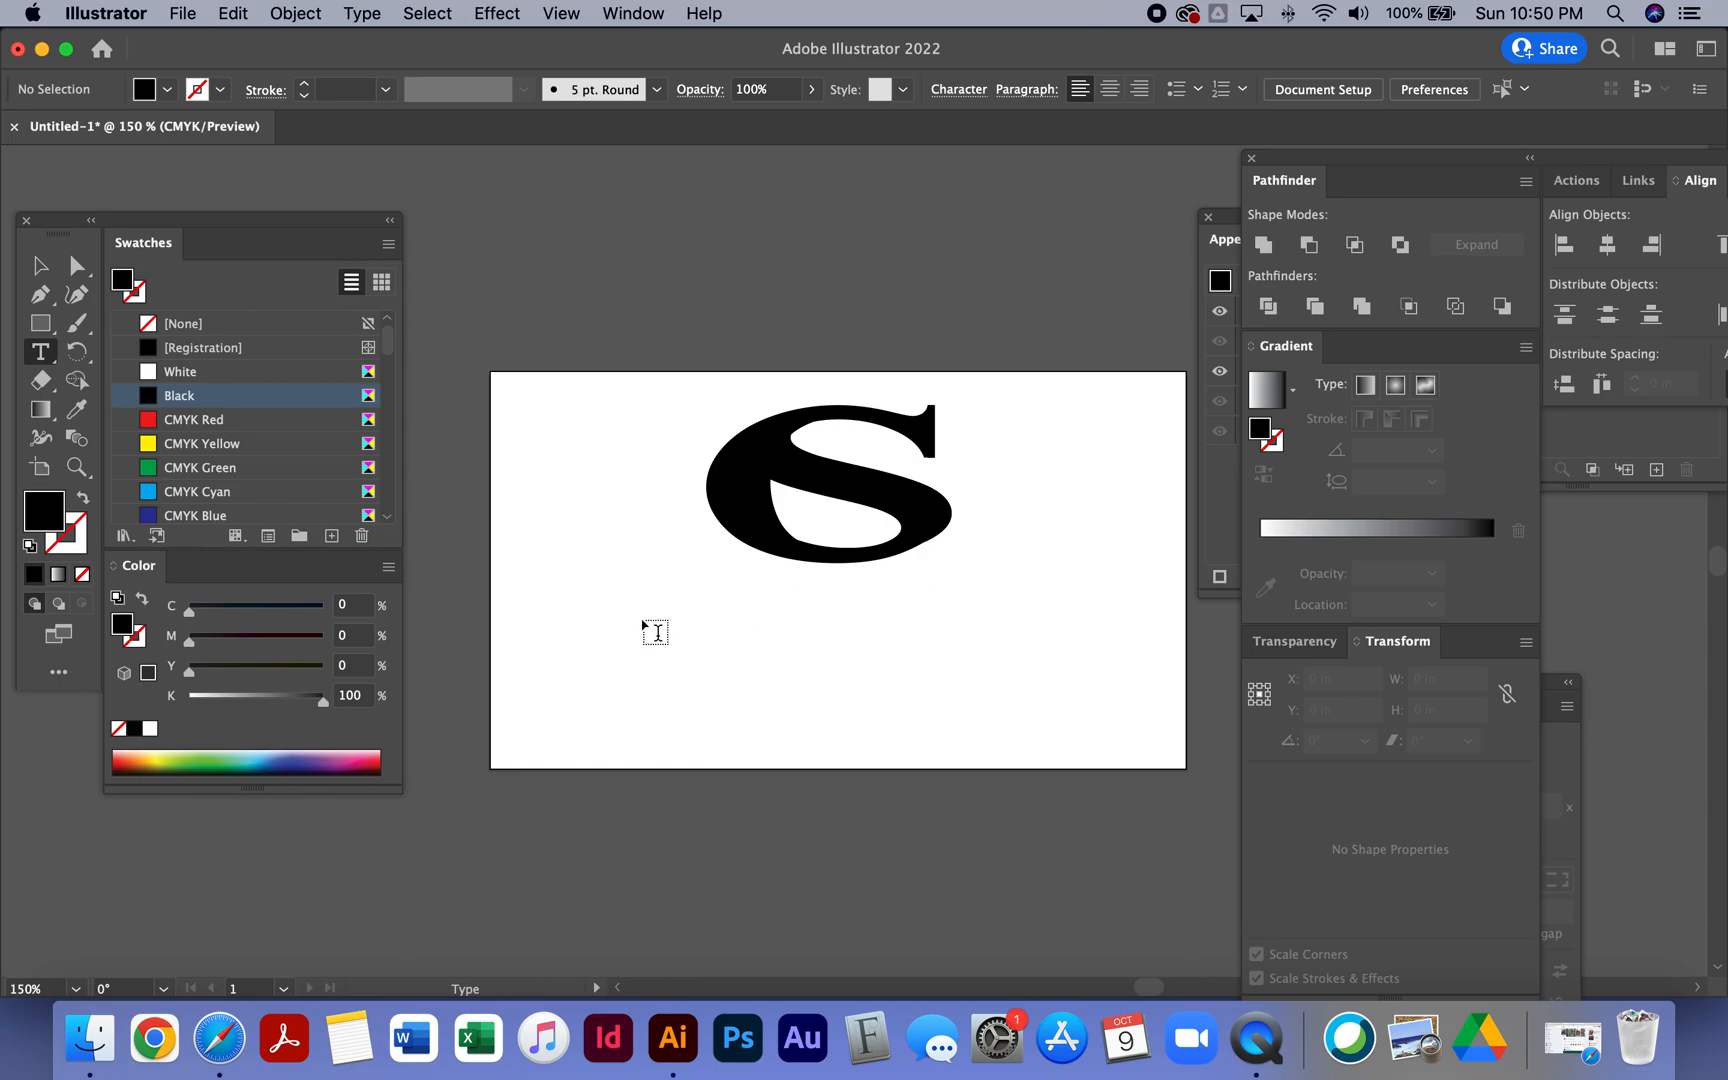
{"action": "left_click", "coordinate": [568, 648]}
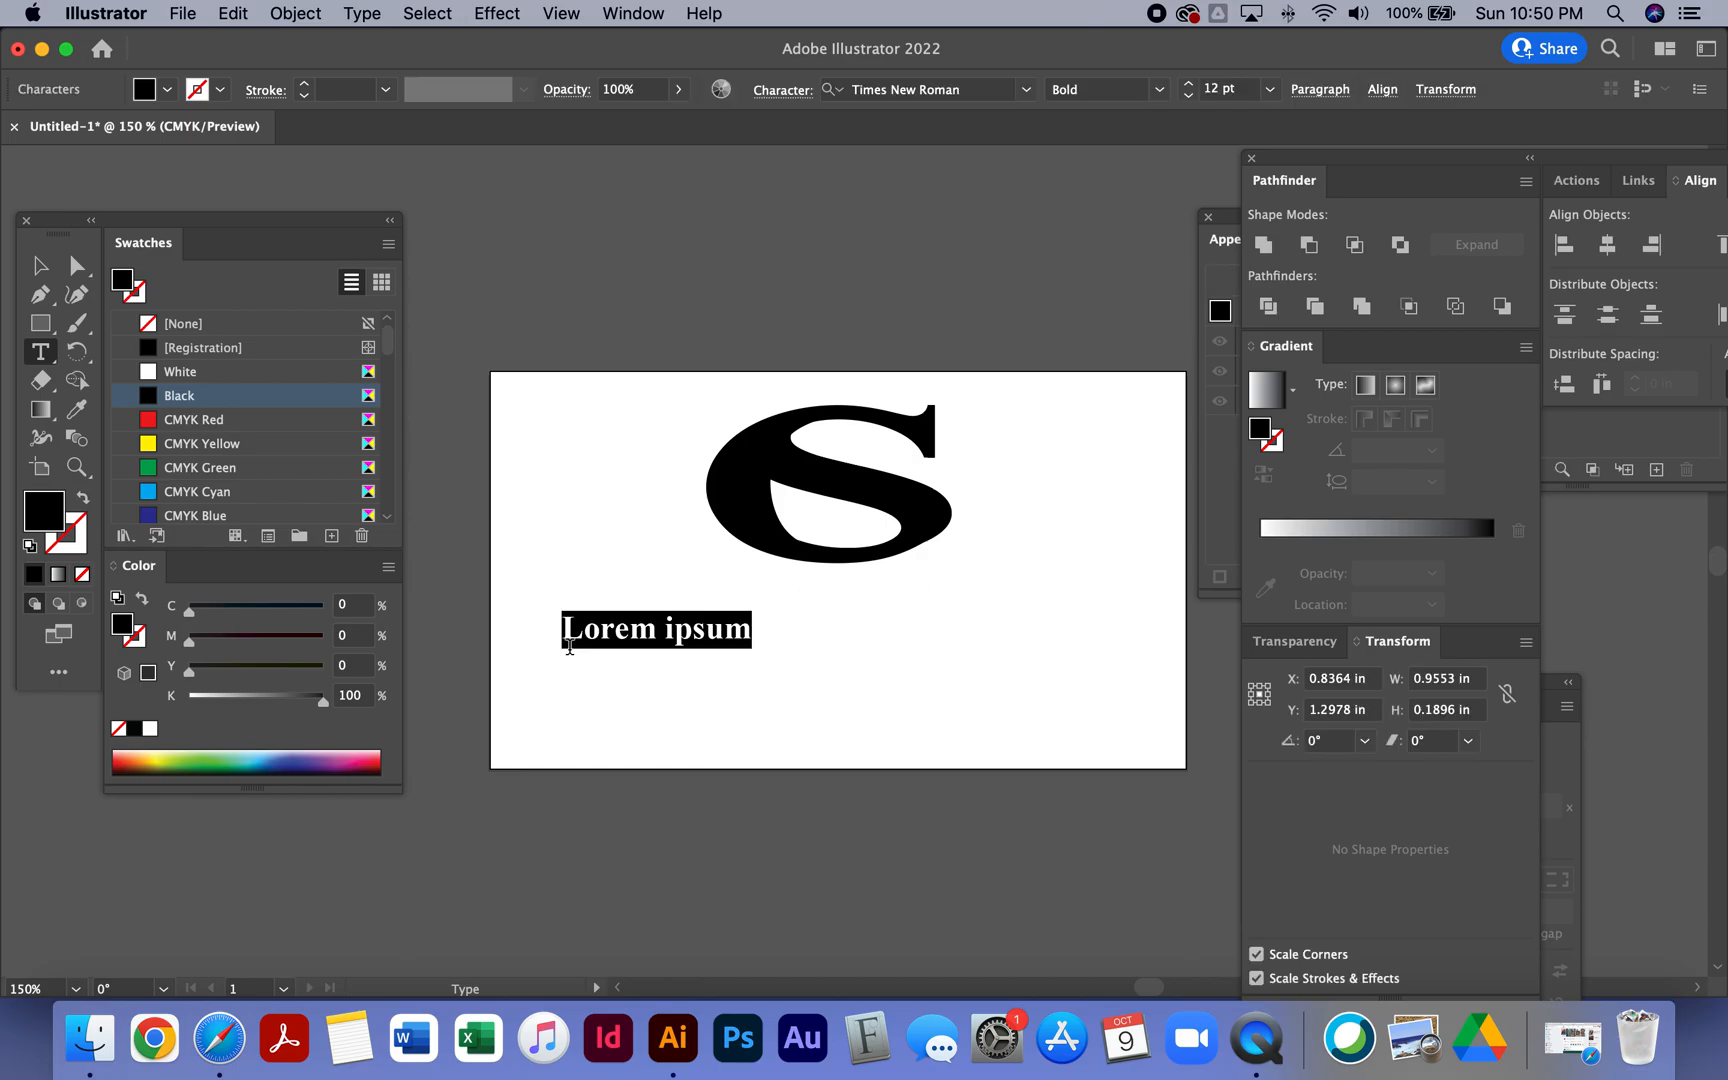
{"action": "type", "text": "Cir"}
{"action": "key", "text": "BackSpace"}
{"action": "type", "text": "ty Select Auto "}
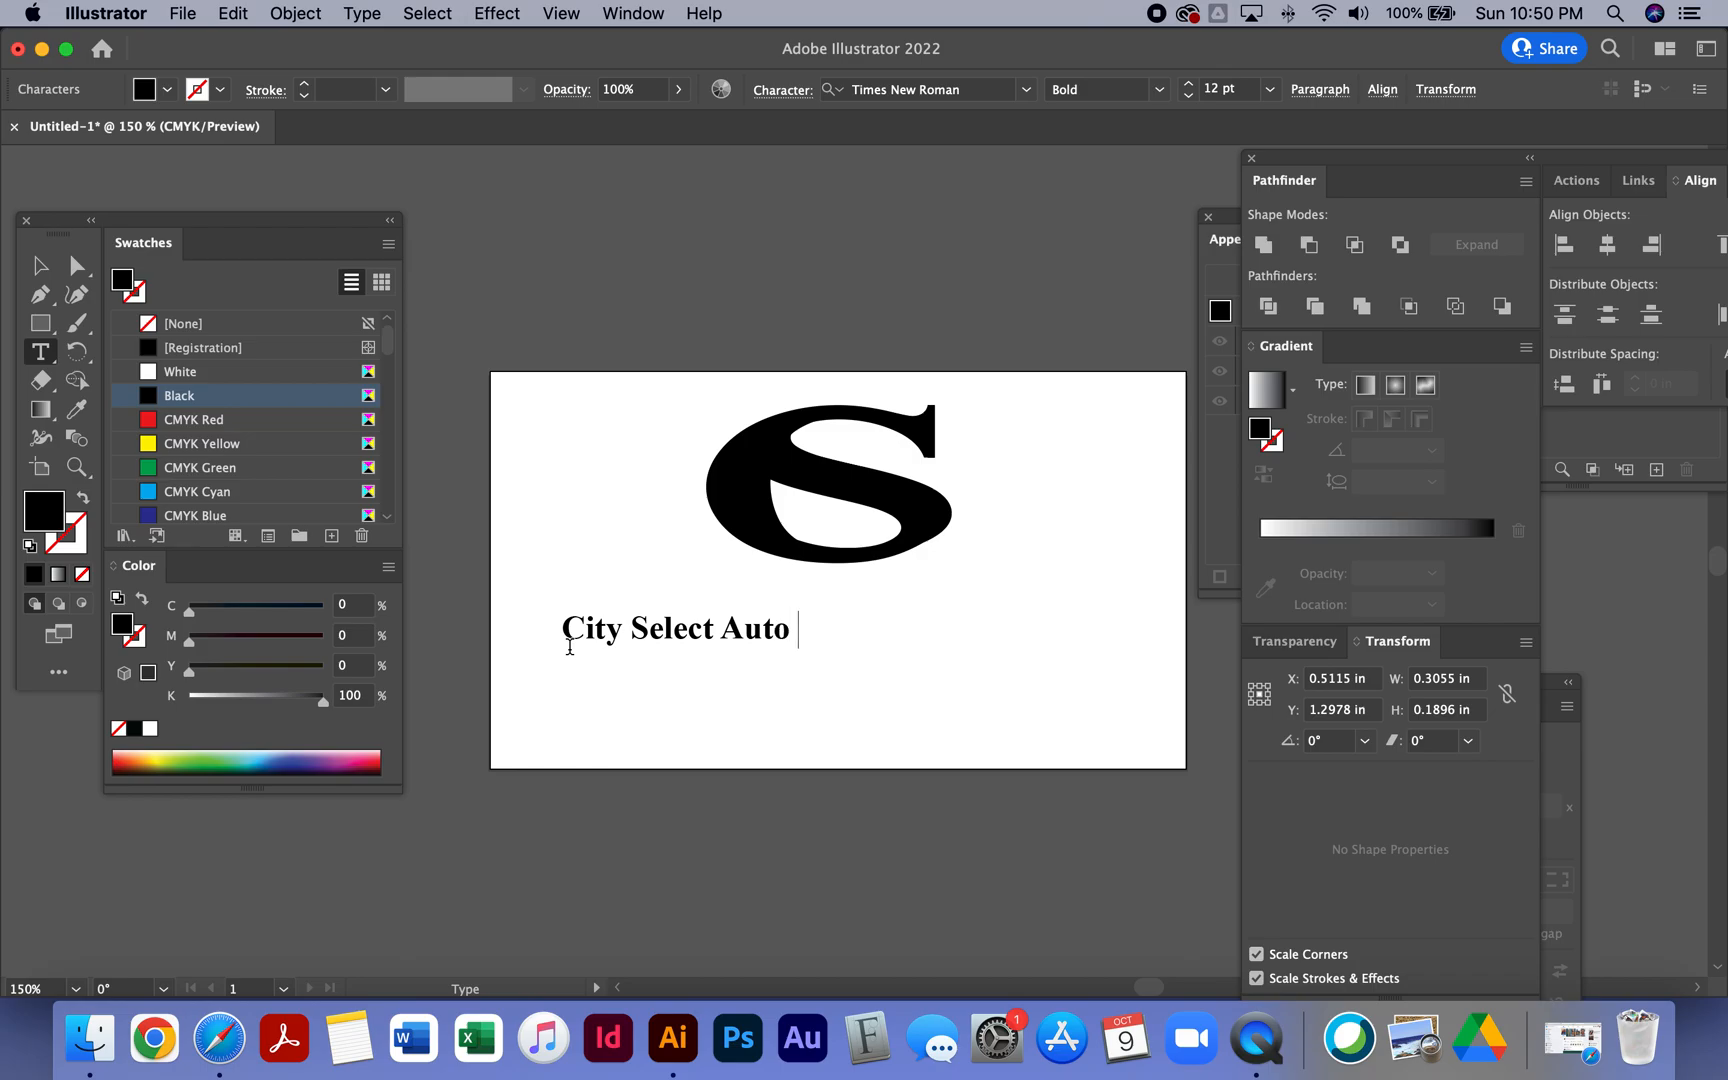
{"action": "type", "text": "Sales"}
{"action": "key", "text": "Escape"}
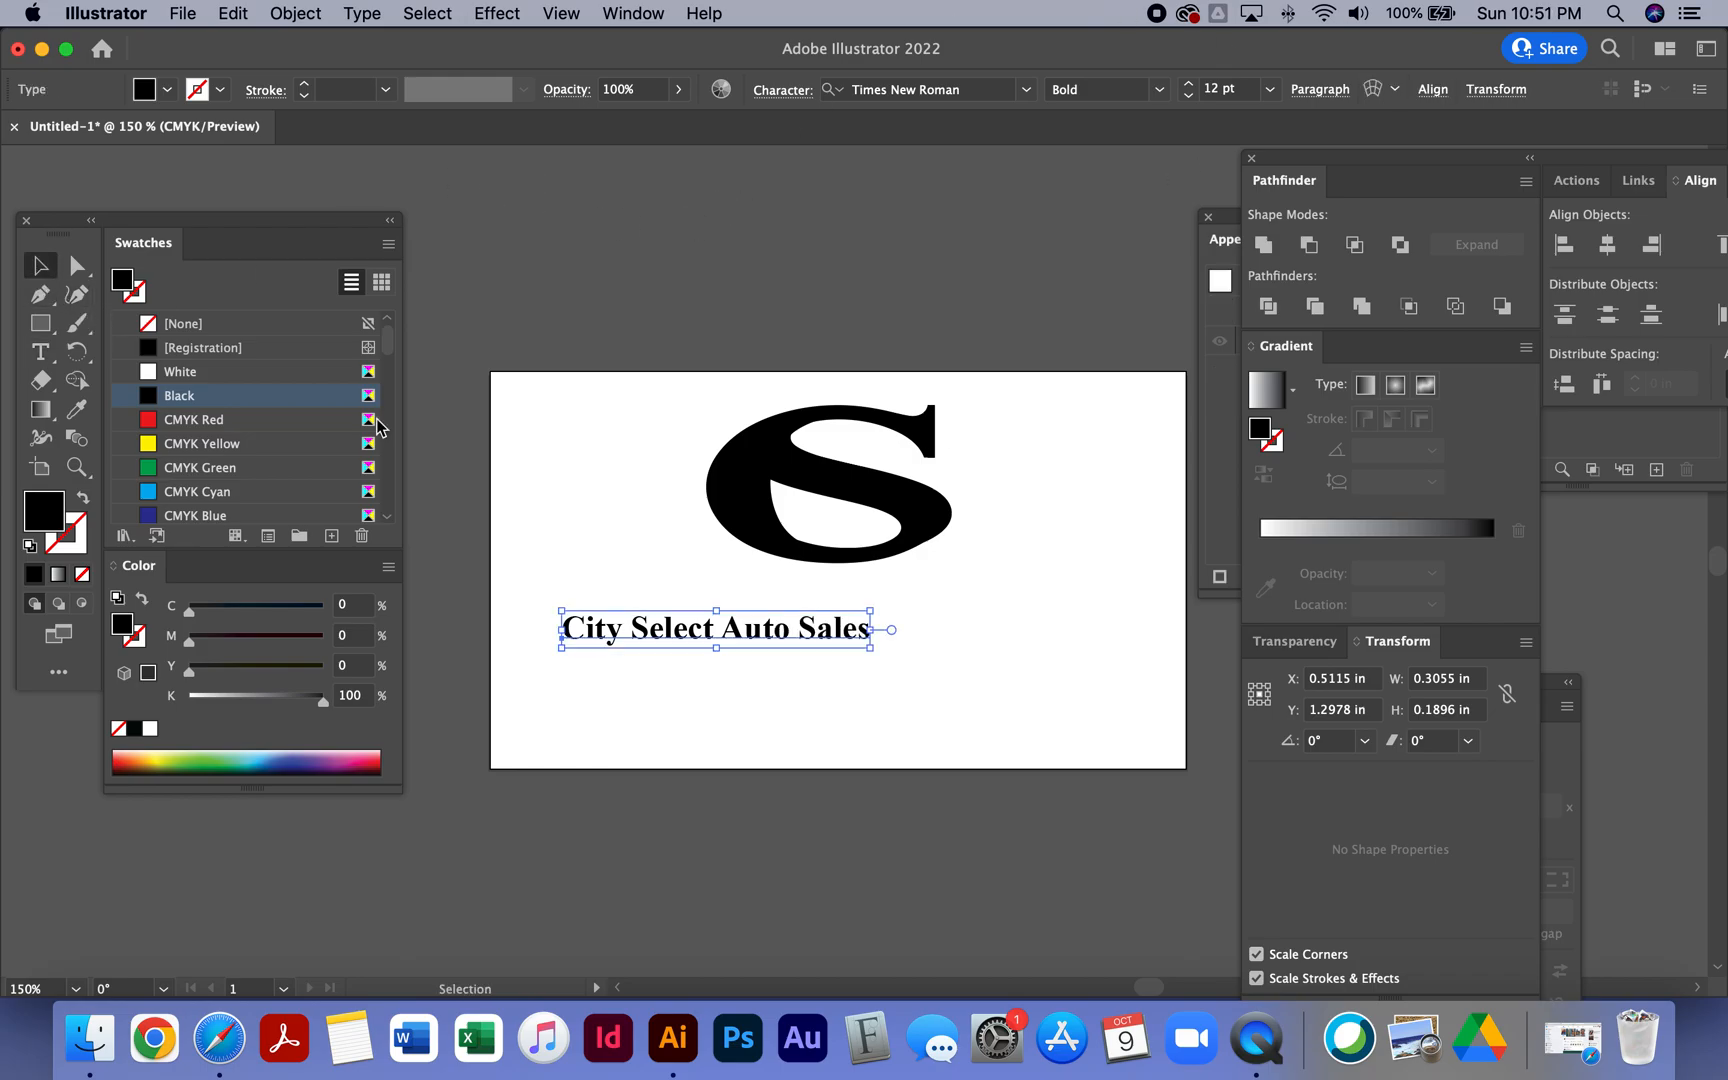
- Enlarge the City Select Auto Sales text to about 21 pt and position it beneath the logo
{"action": "left_click_drag", "start_coordinate": [865, 650], "coordinate": [1115, 706]}
{"action": "left_click_drag", "start_coordinate": [1017, 662], "coordinate": [1020, 632]}
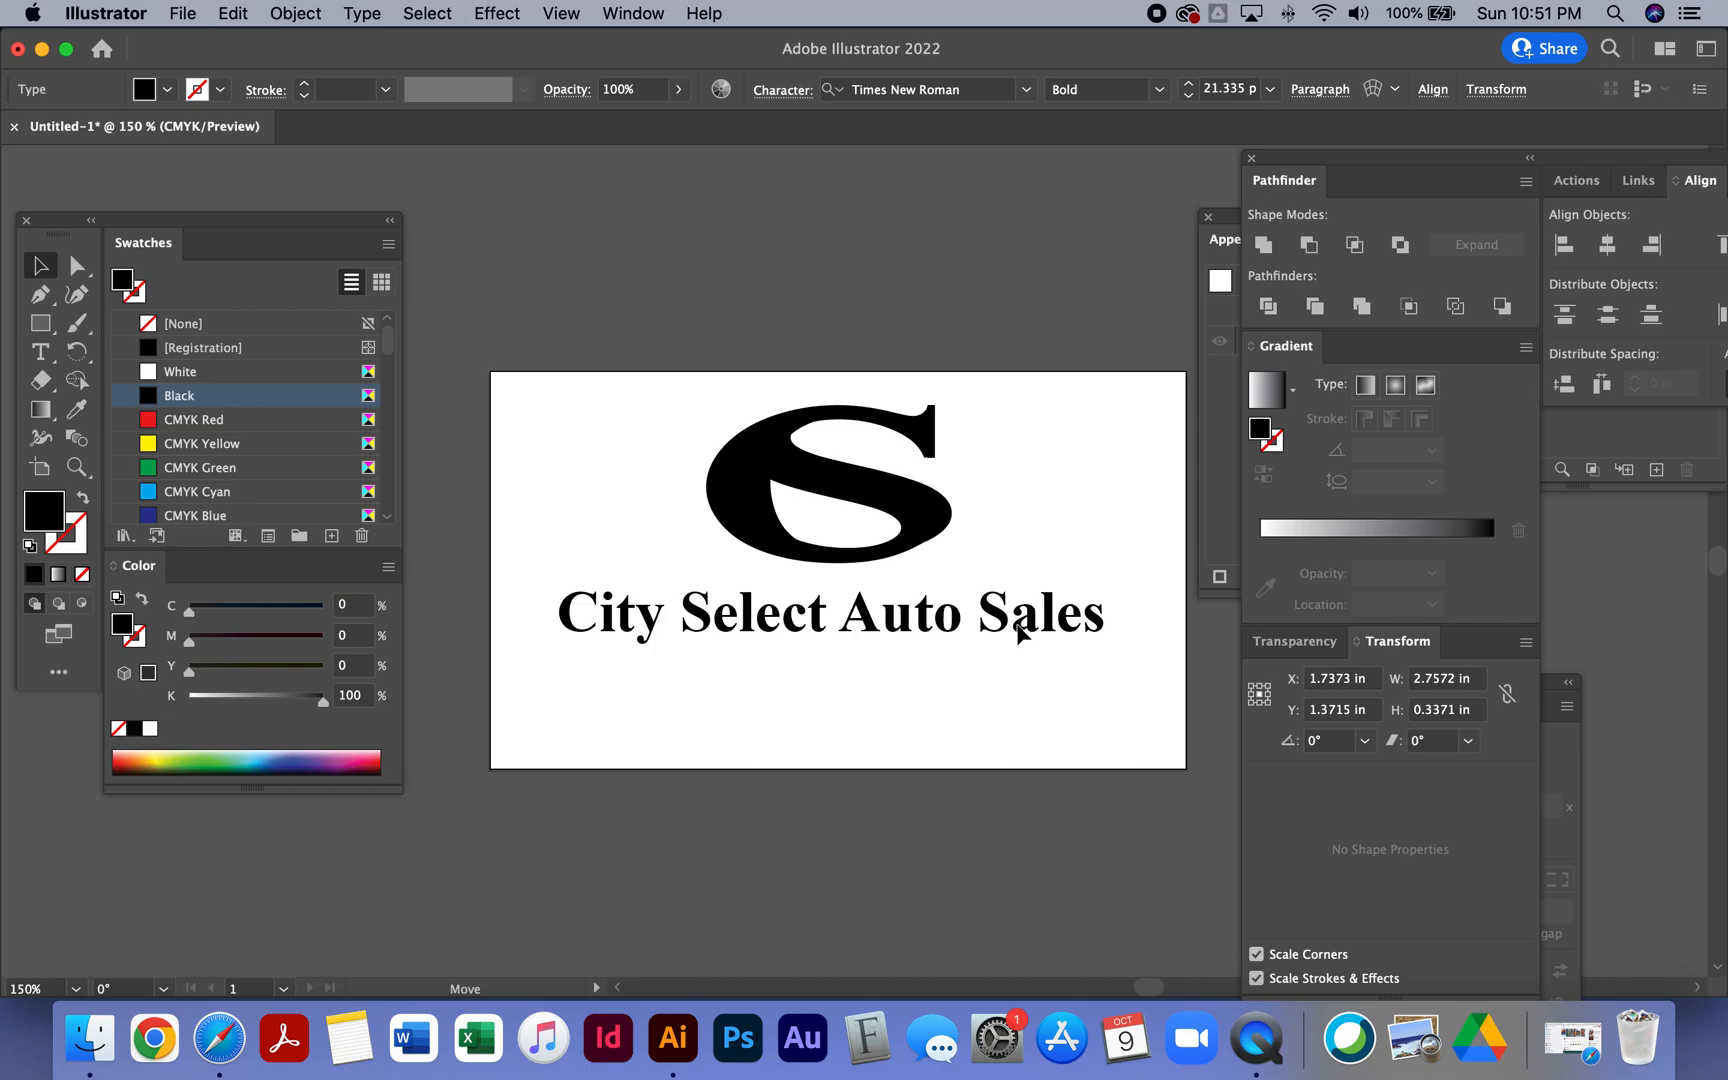
{"action": "left_click_drag", "start_coordinate": [1019, 630], "coordinate": [1016, 627]}
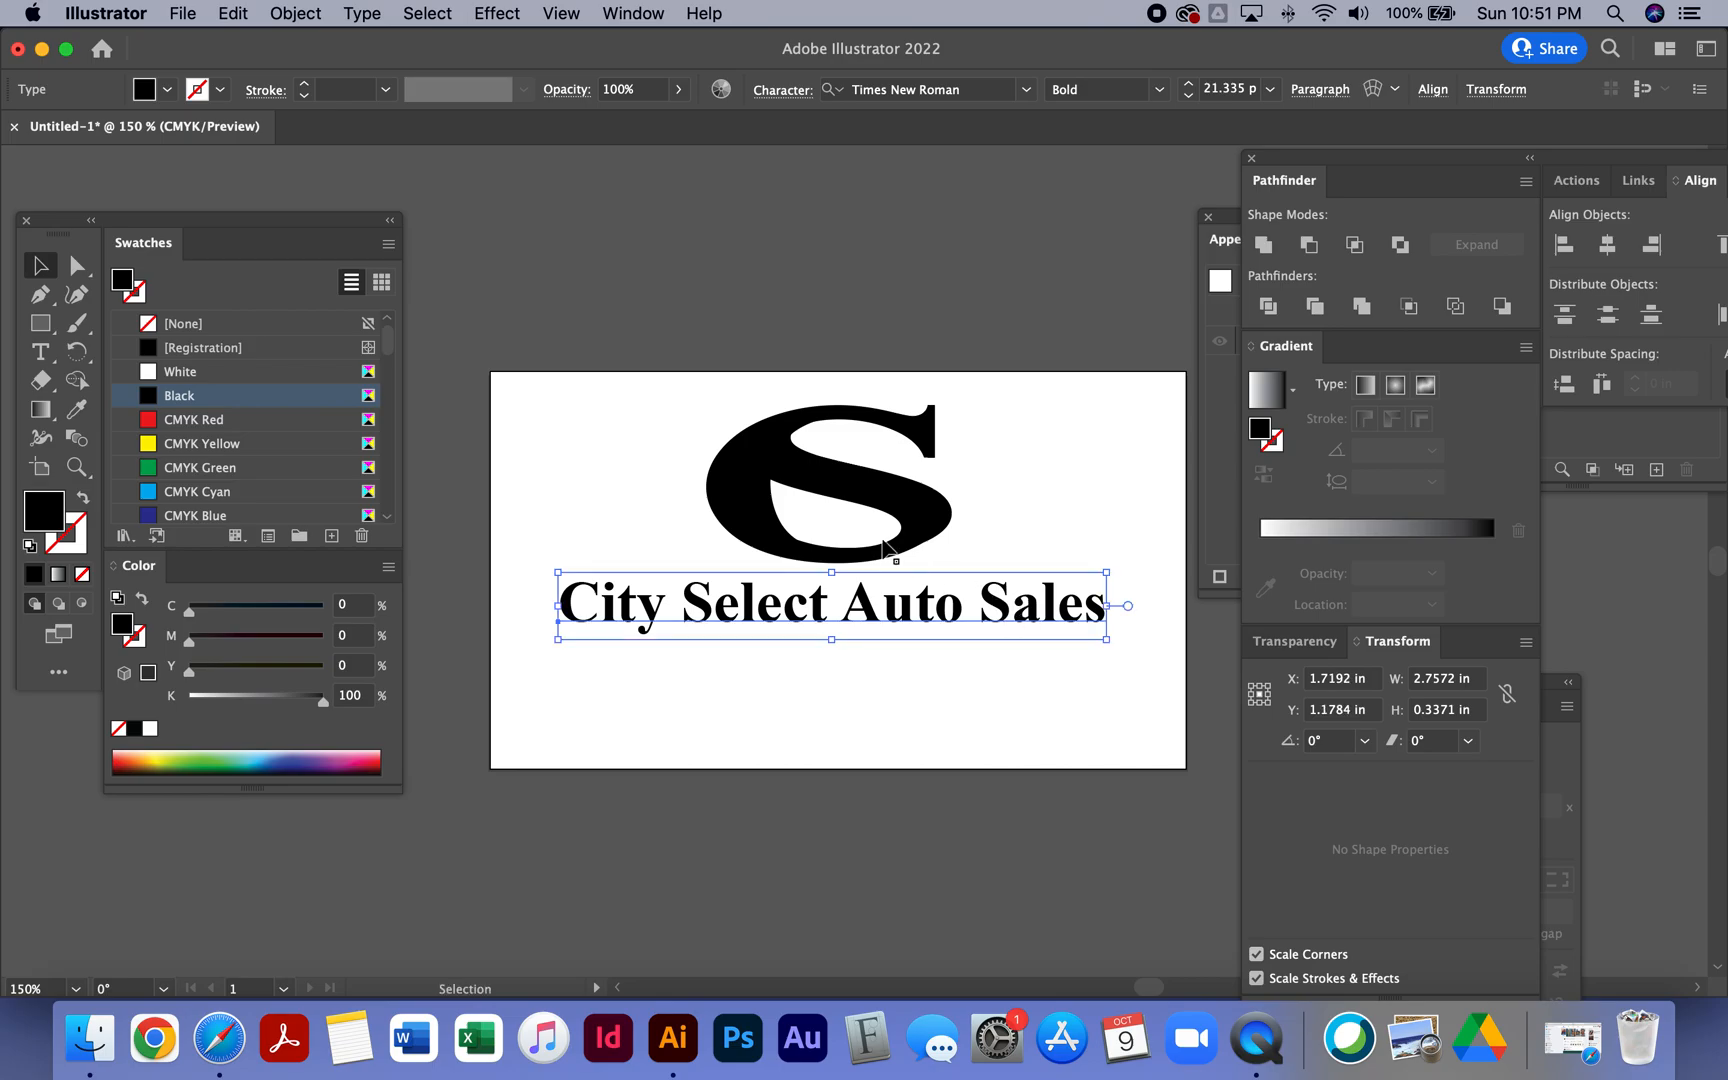
- Nudge the logo and the company name slightly to line them up
{"action": "left_click_drag", "start_coordinate": [883, 493], "coordinate": [884, 487]}
{"action": "left_click_drag", "start_coordinate": [929, 615], "coordinate": [934, 611]}
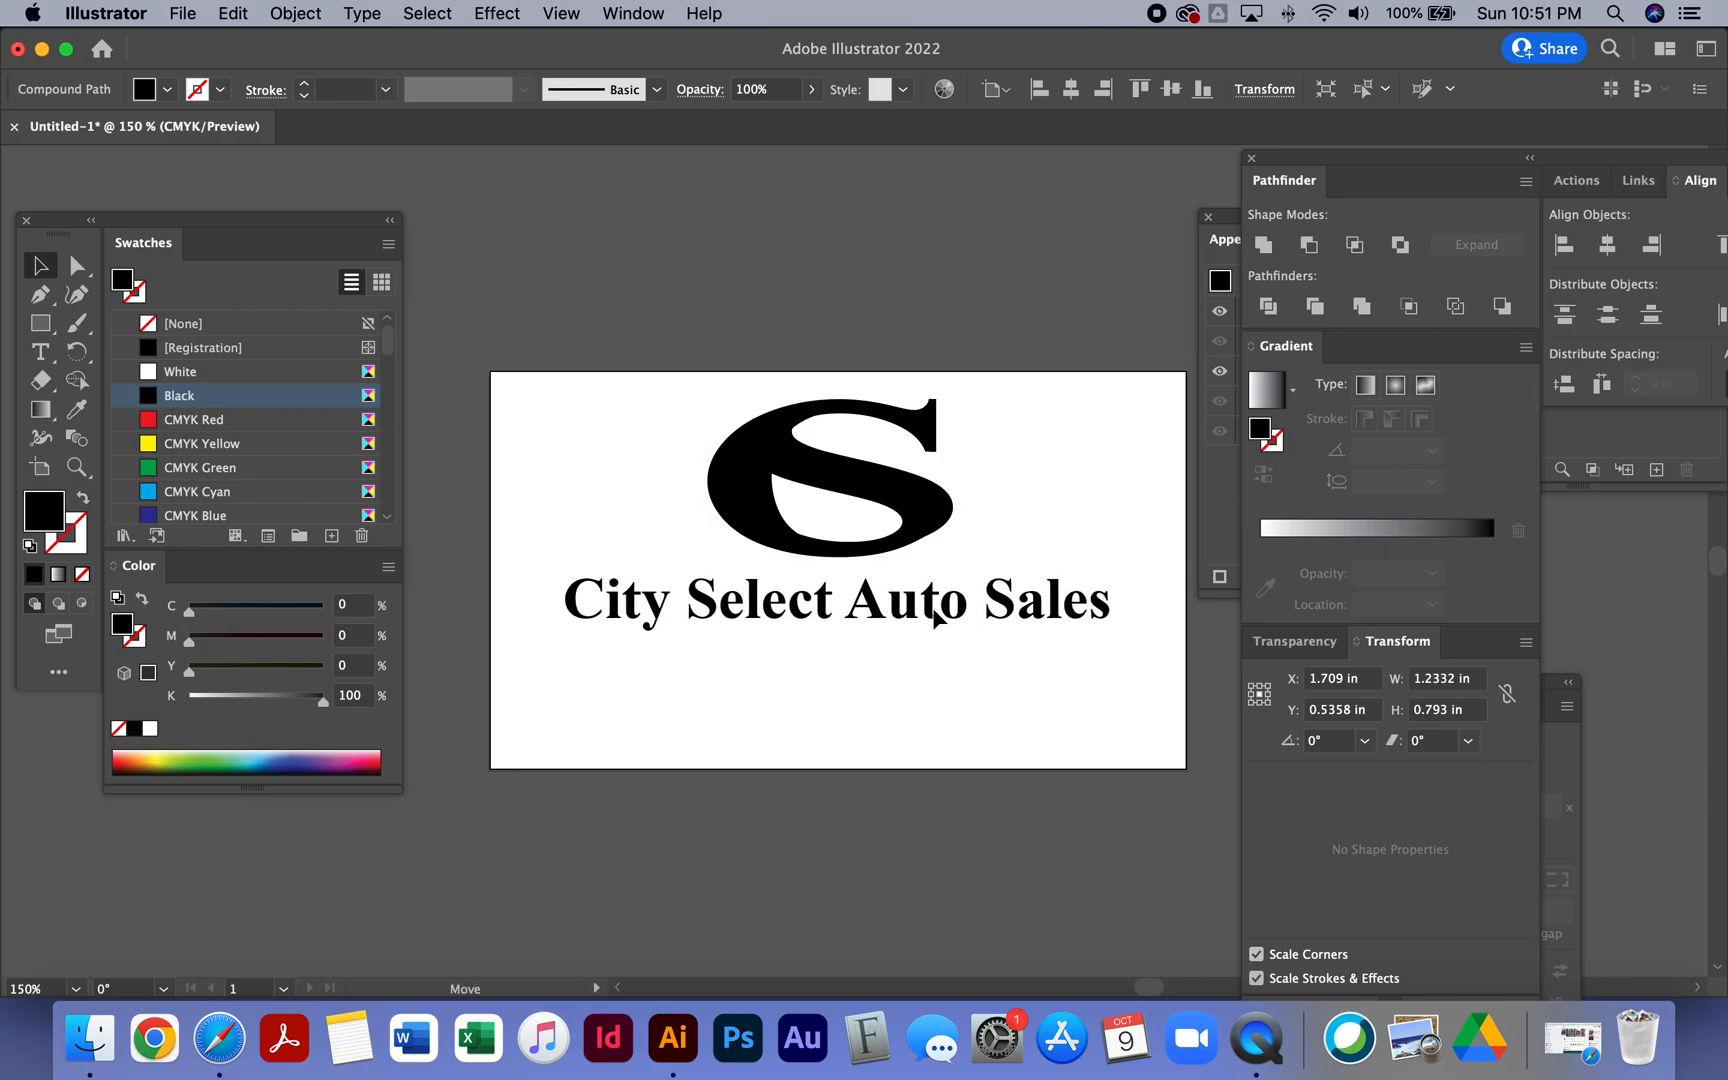
{"action": "left_click_drag", "start_coordinate": [934, 617], "coordinate": [934, 617]}
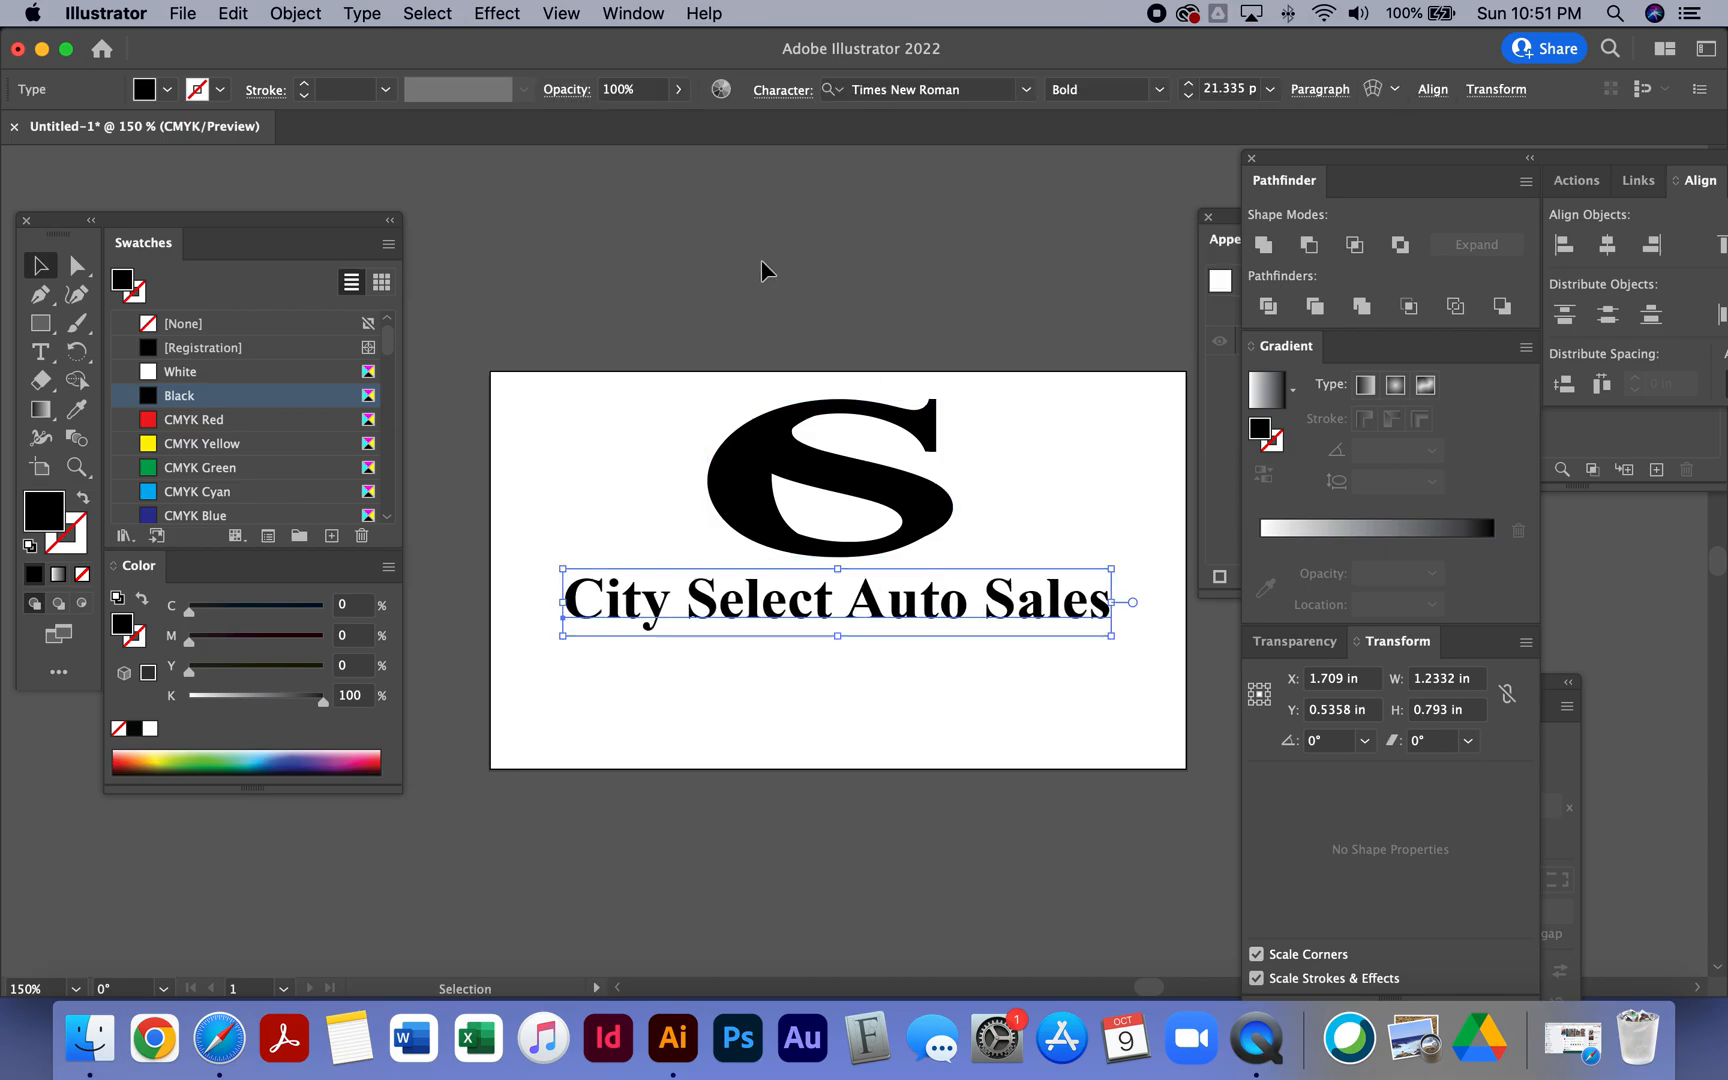
{"action": "left_click", "coordinate": [657, 204]}
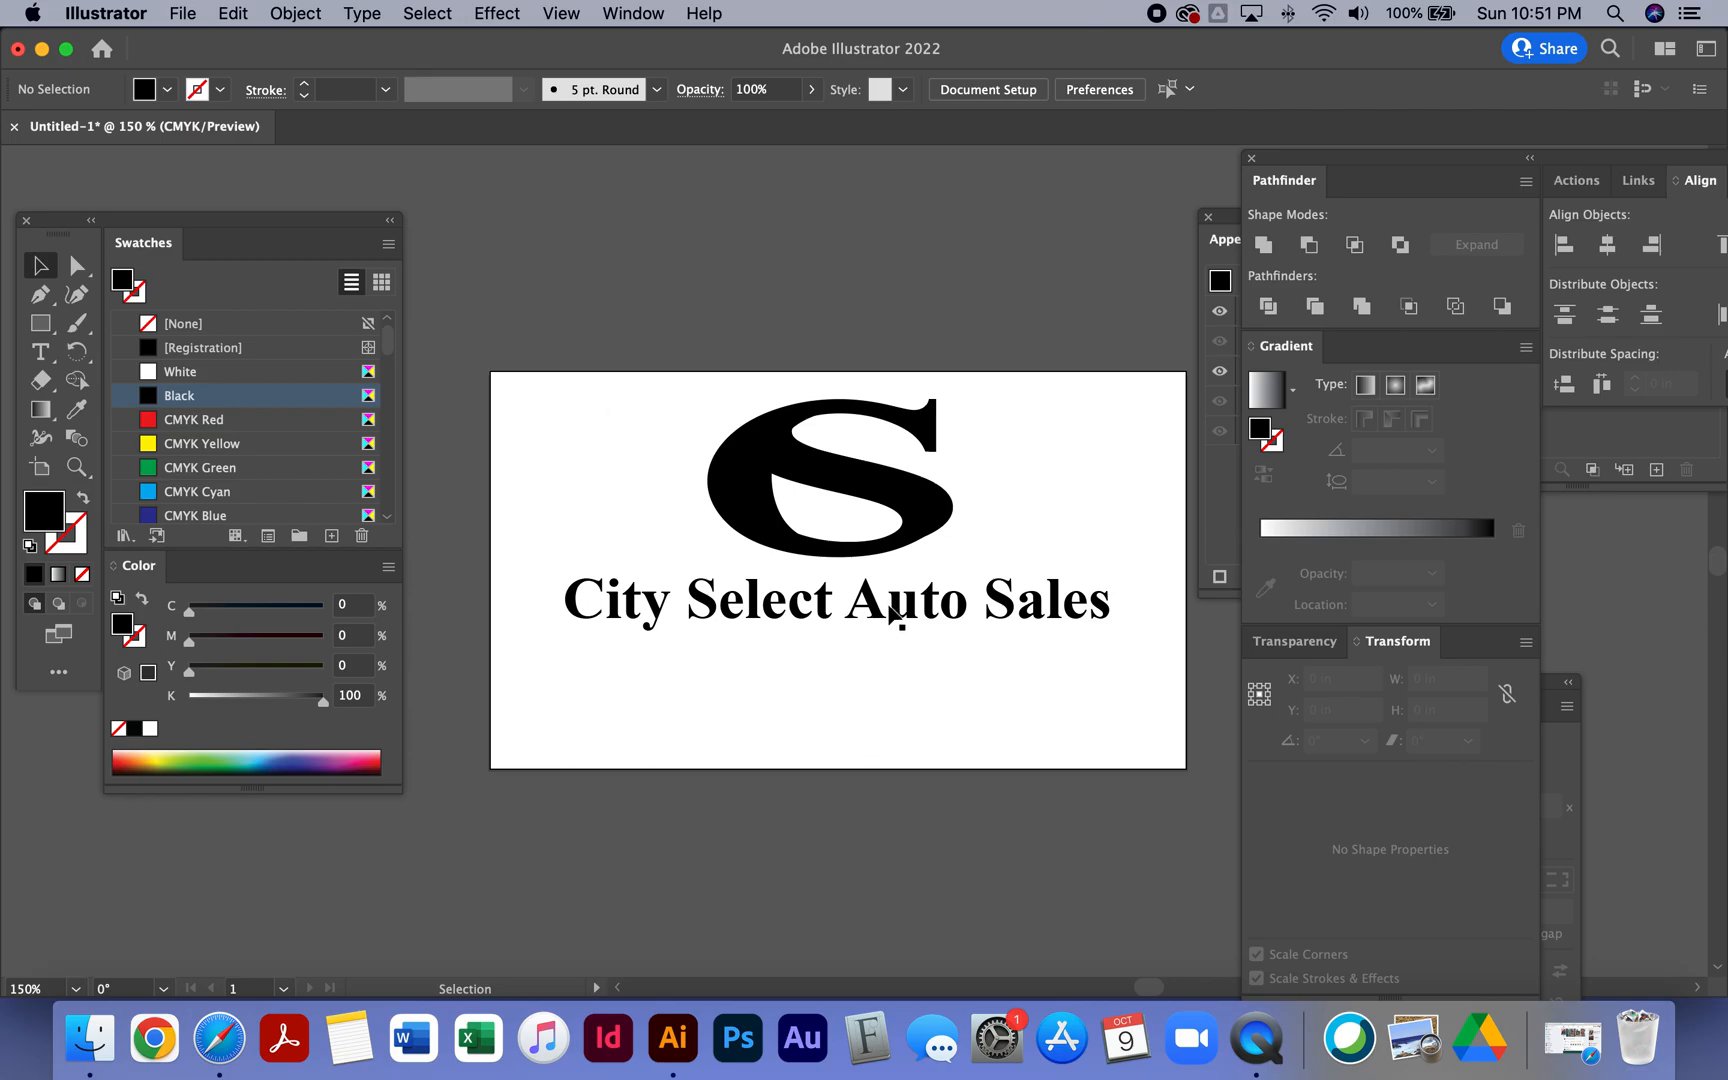
{"action": "left_click_drag", "start_coordinate": [882, 607], "coordinate": [884, 612]}
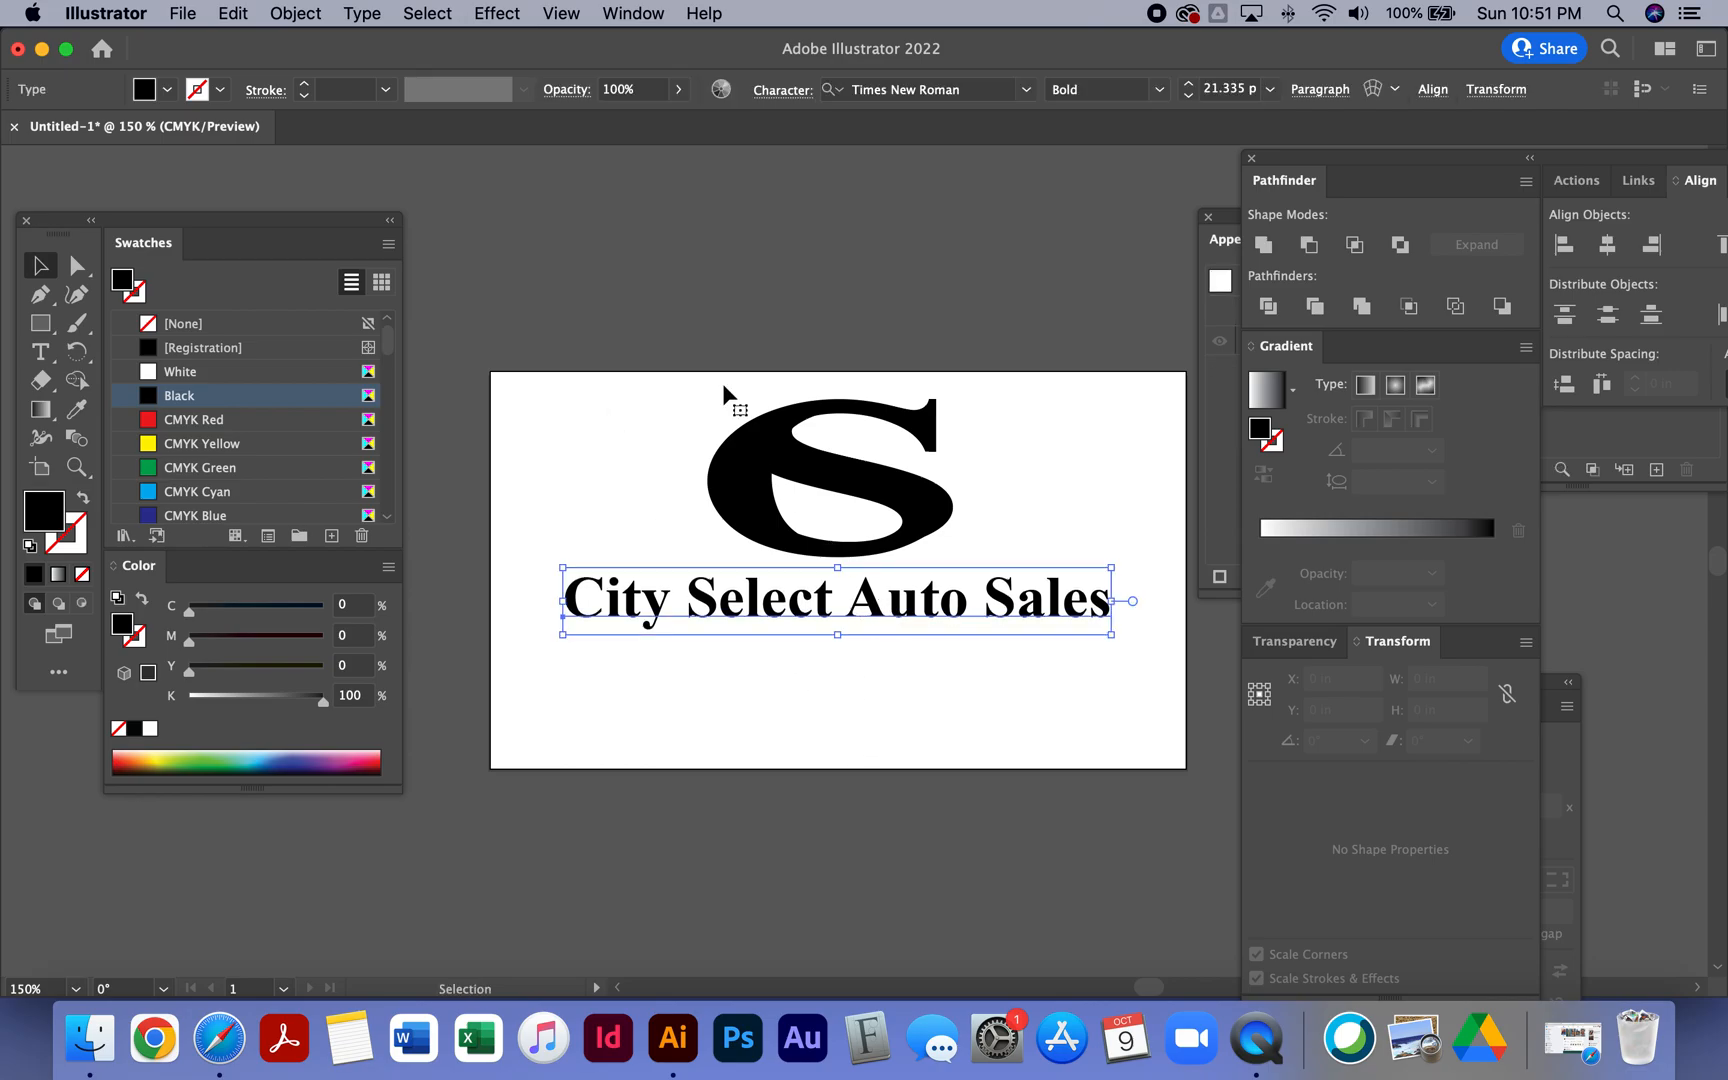
{"action": "left_click", "coordinate": [568, 454]}
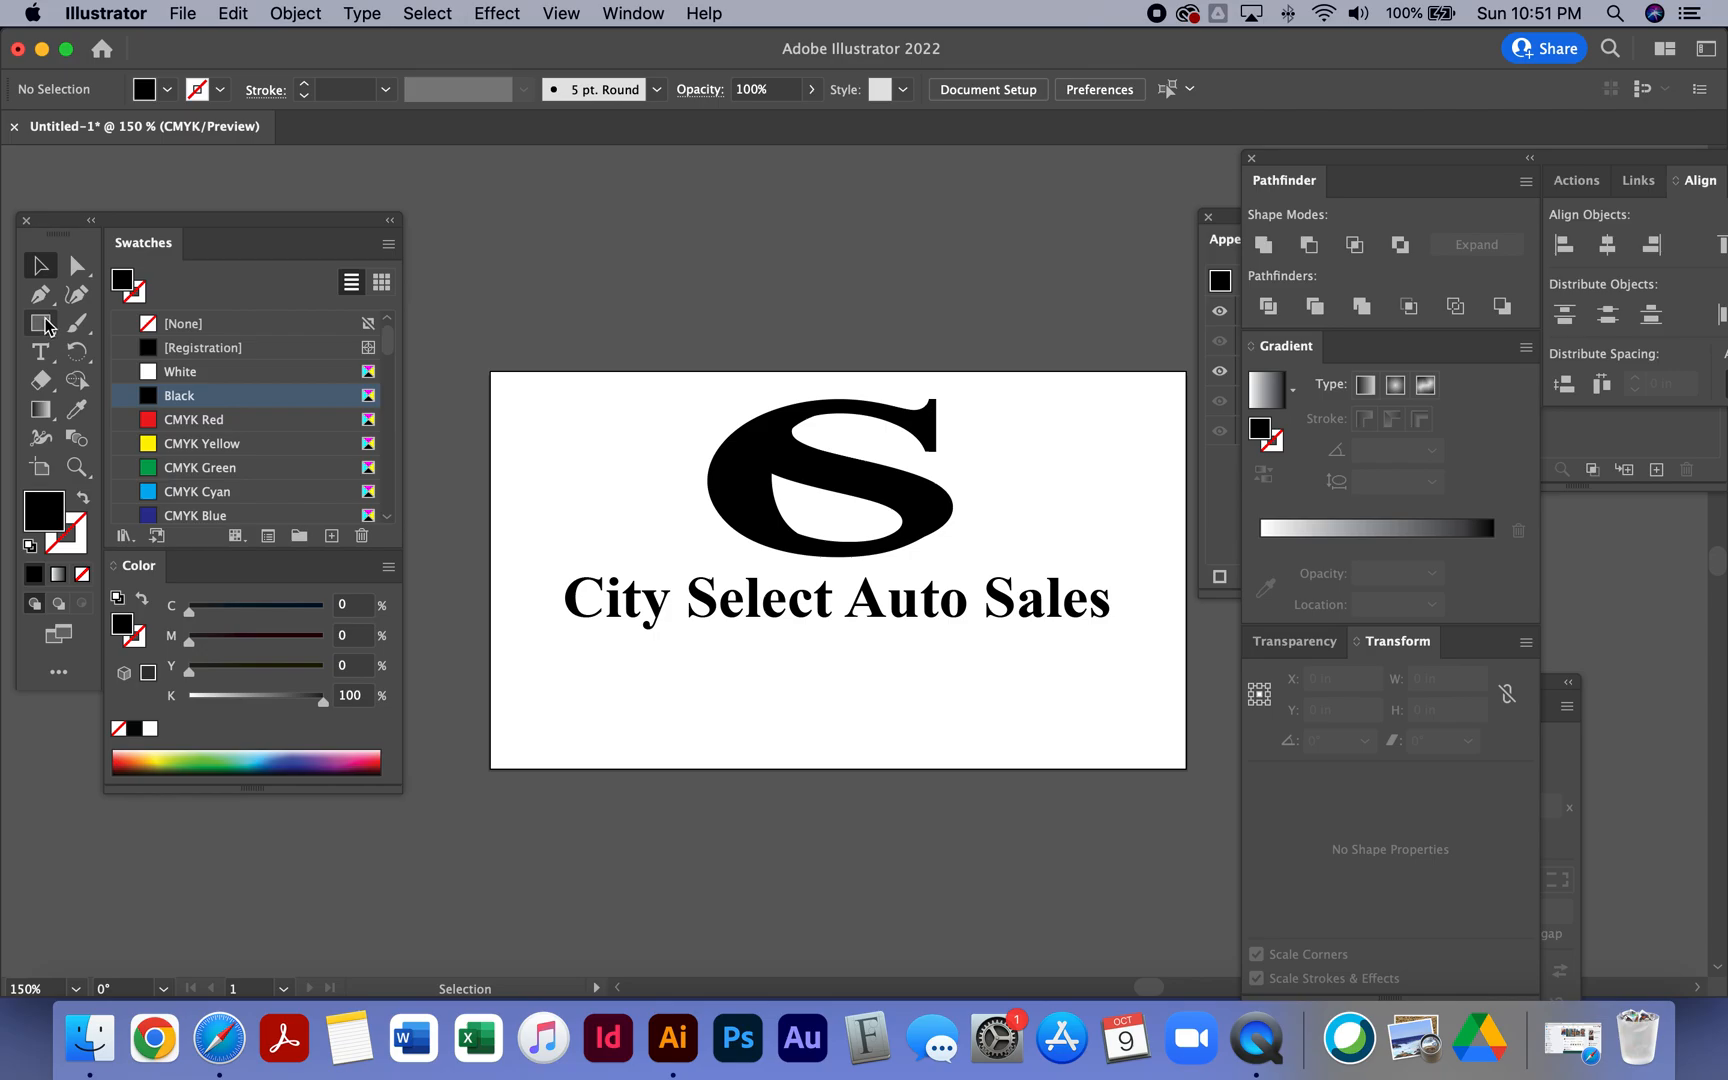
- Create a text line reading Sales • Service • Appraisals above the artboard
{"action": "left_click", "coordinate": [40, 351]}
{"action": "left_click", "coordinate": [528, 330]}
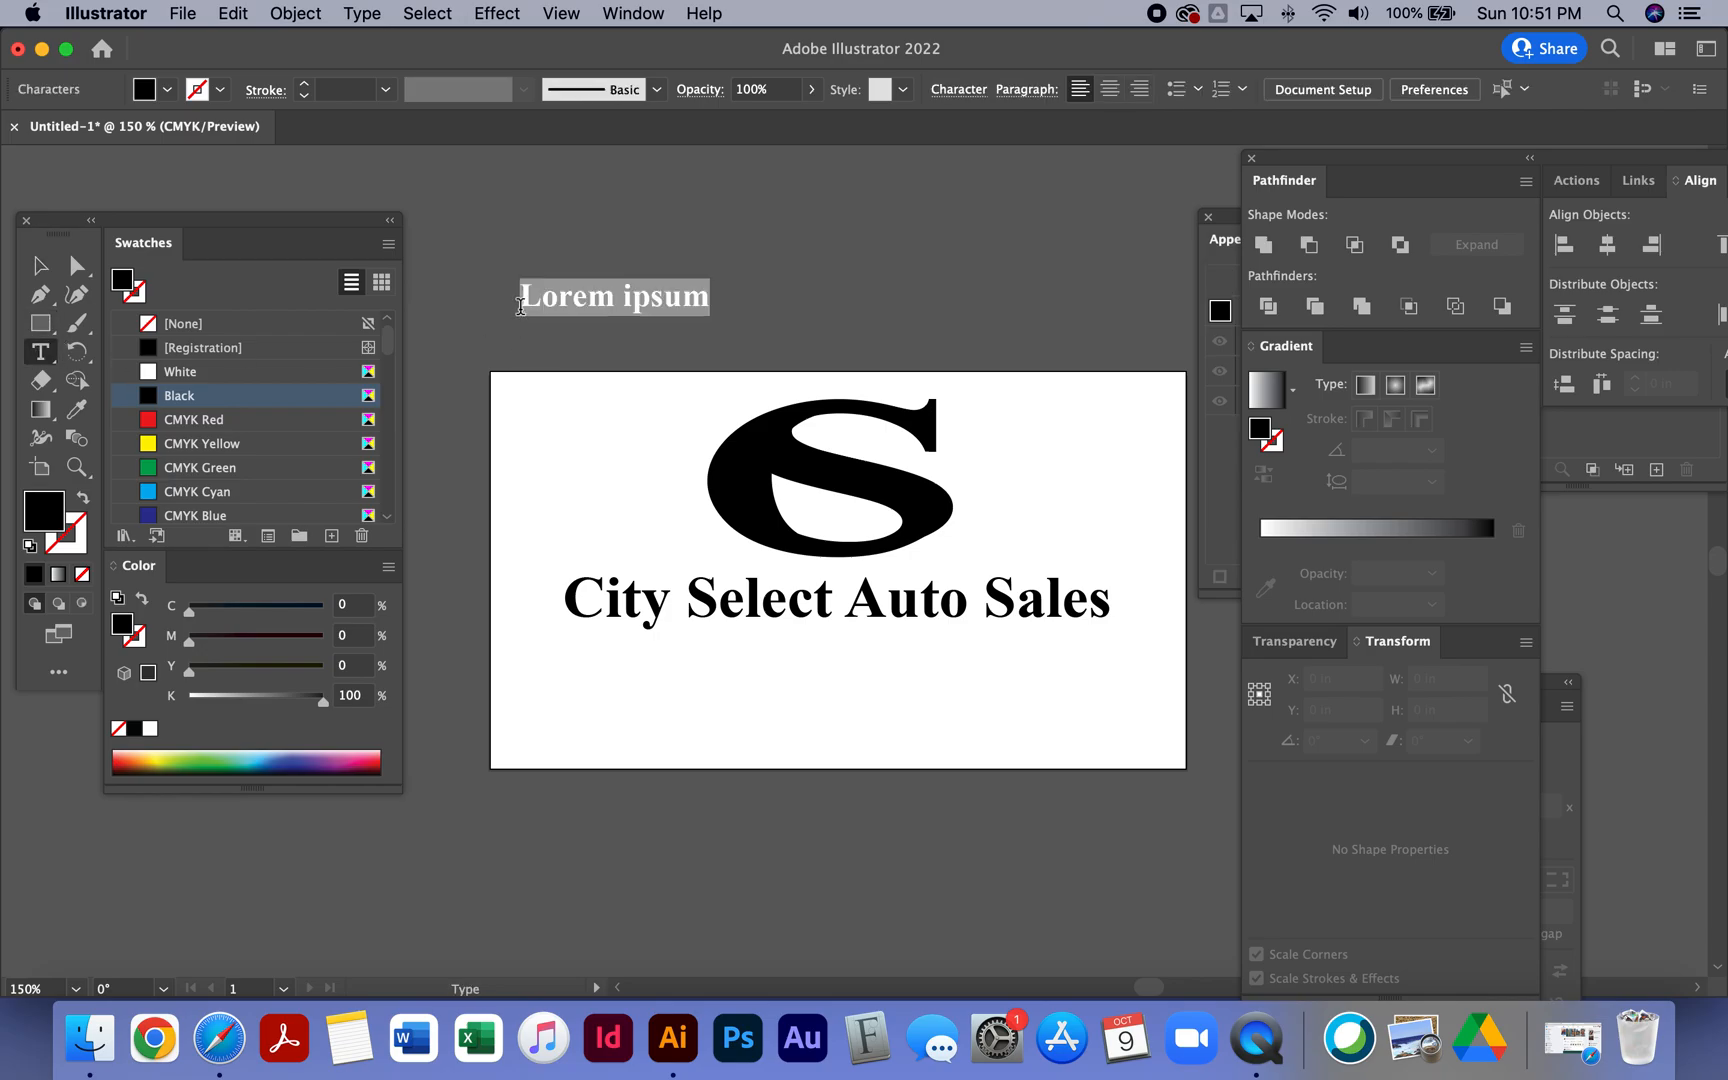
{"action": "type", "text": "S"}
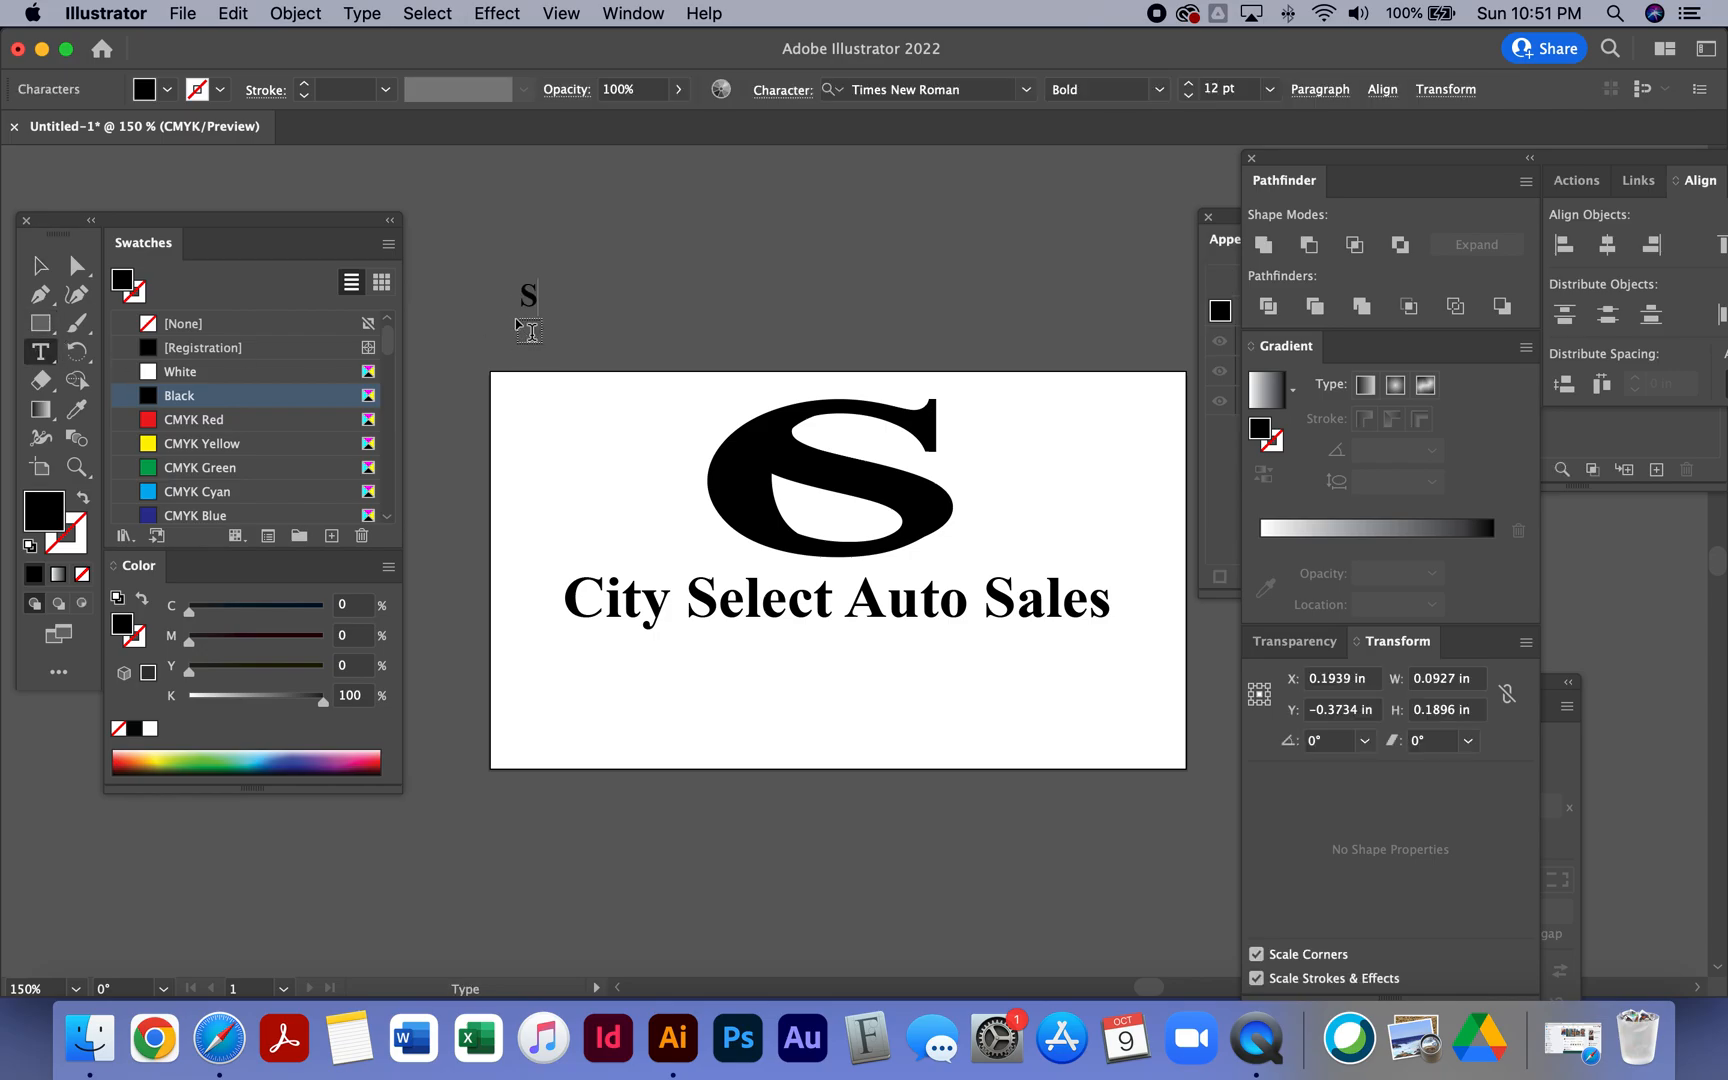
{"action": "type", "text": "ales • Service"}
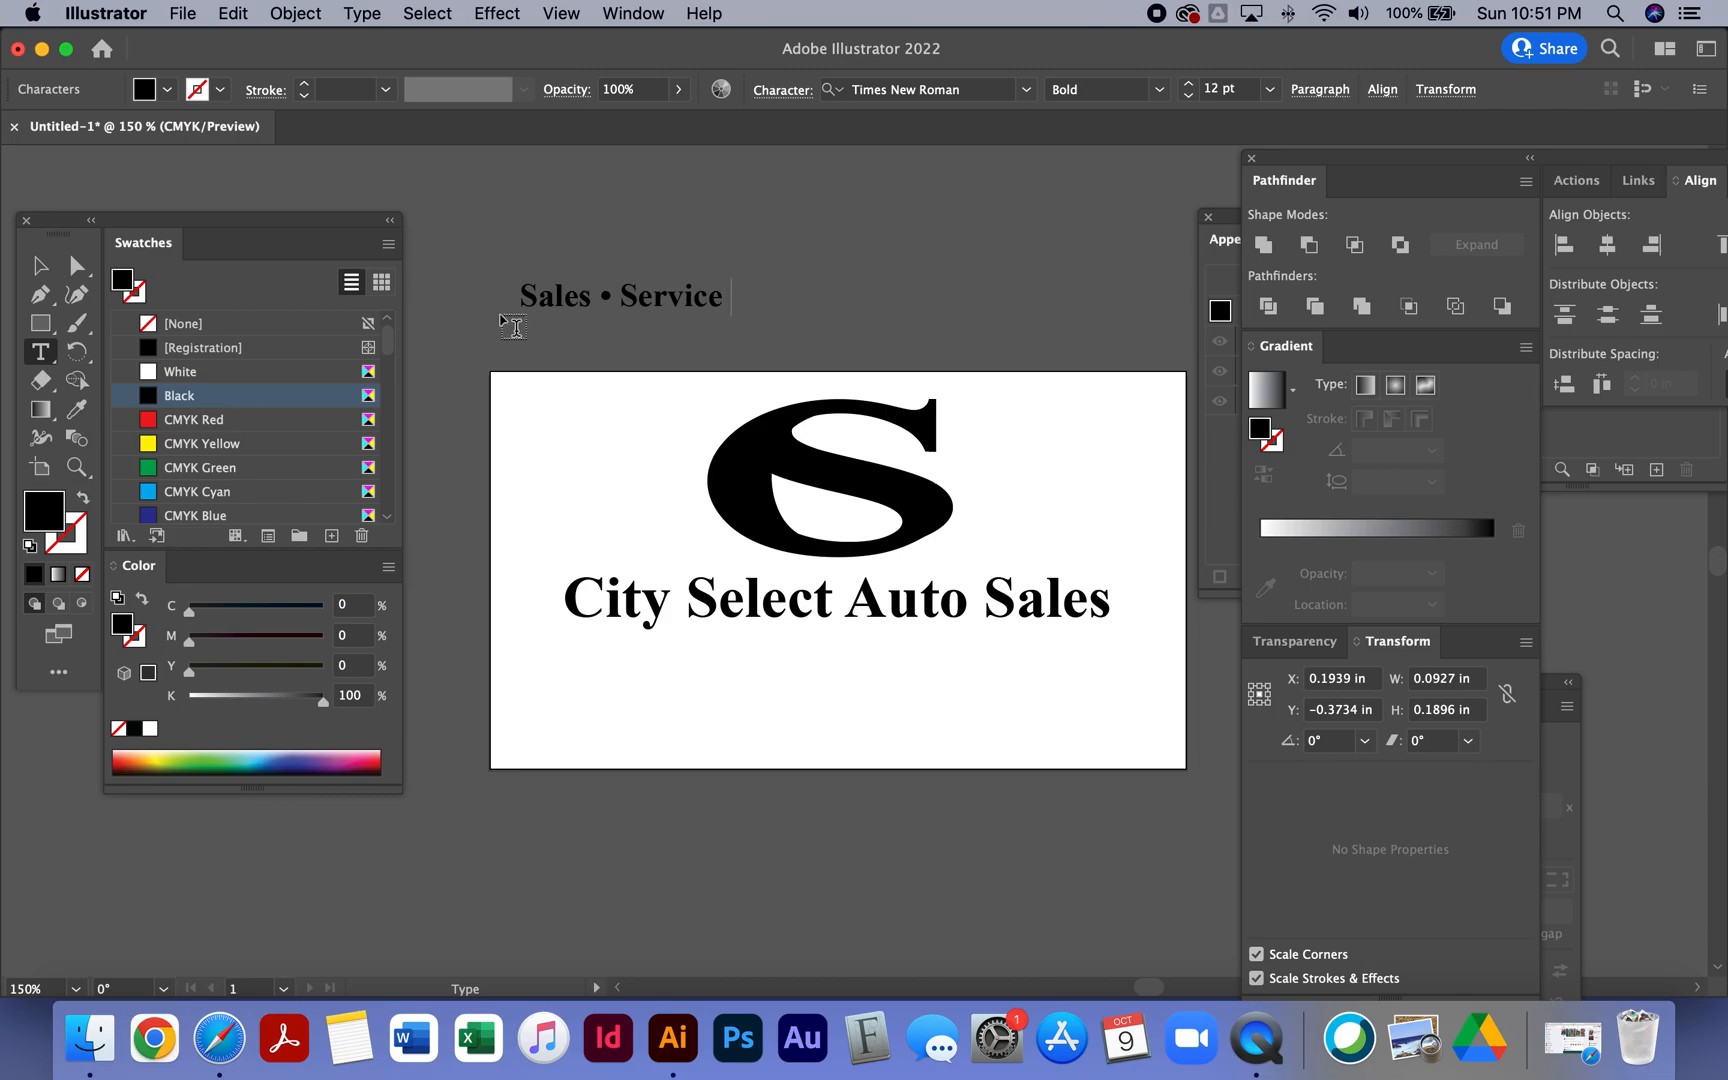
{"action": "type", "text": "• Appraisal"}
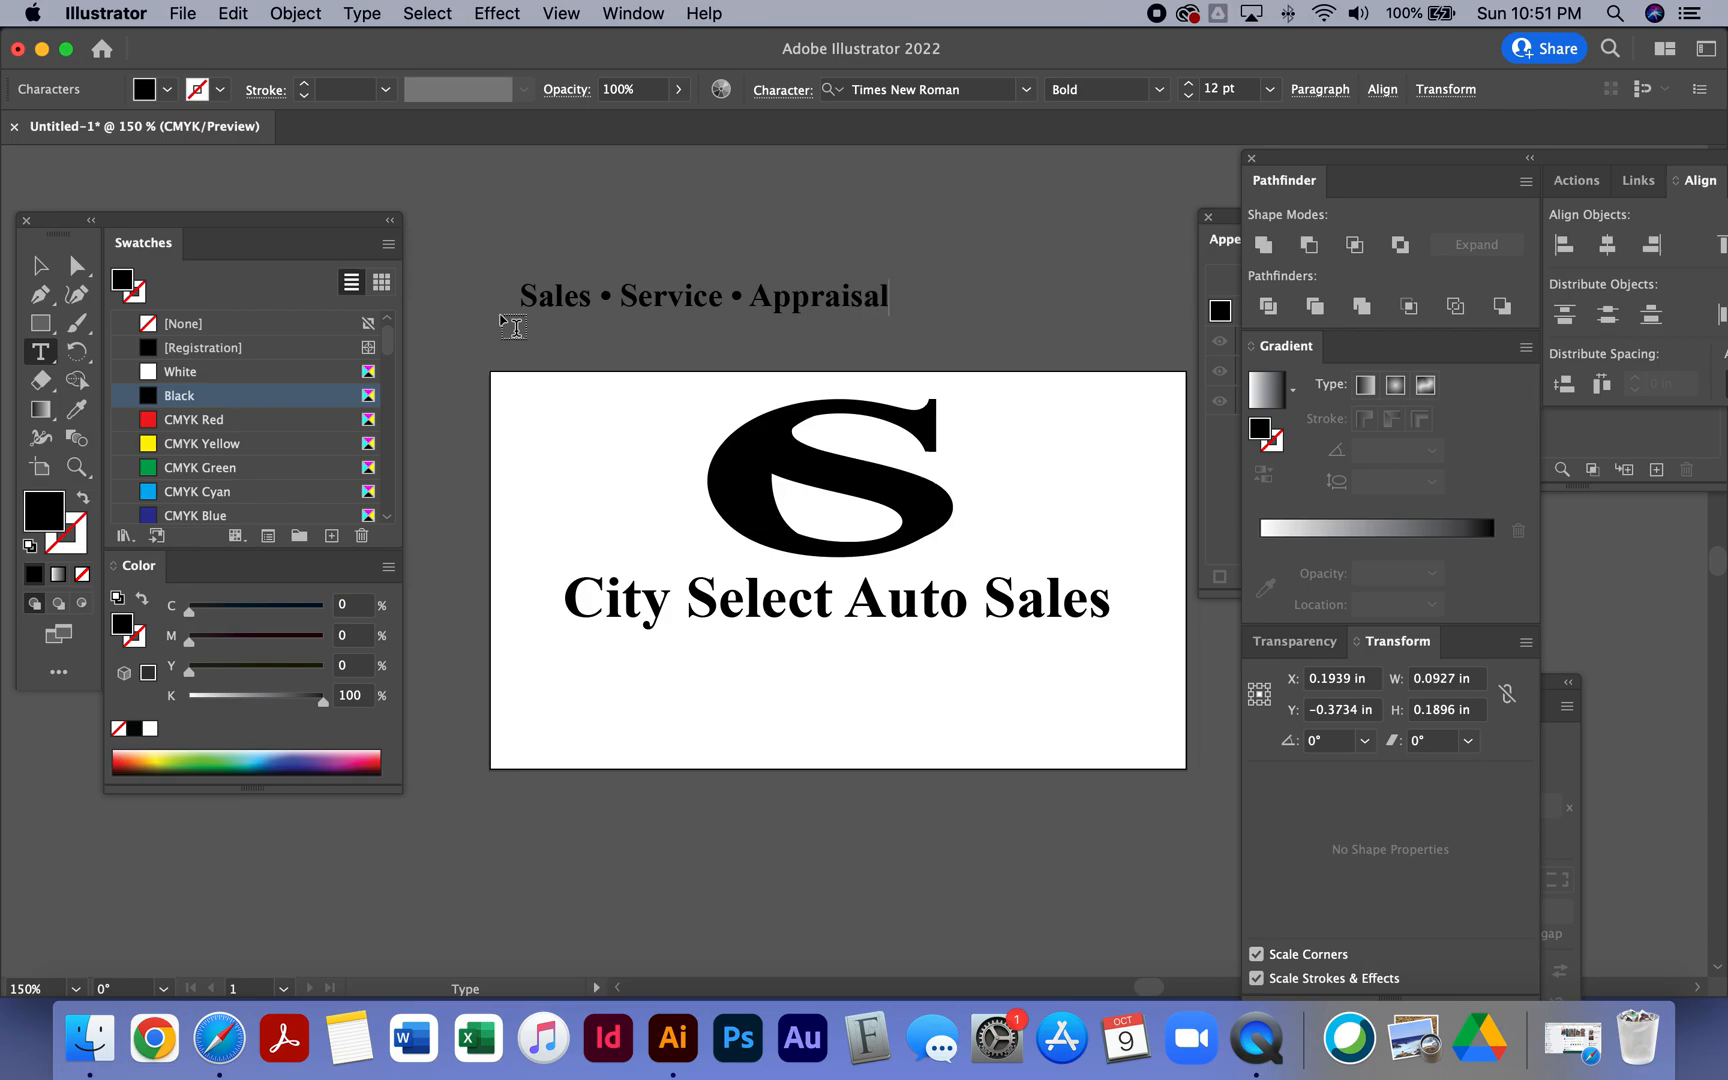
{"action": "type", "text": "s"}
{"action": "left_click", "coordinate": [40, 265]}
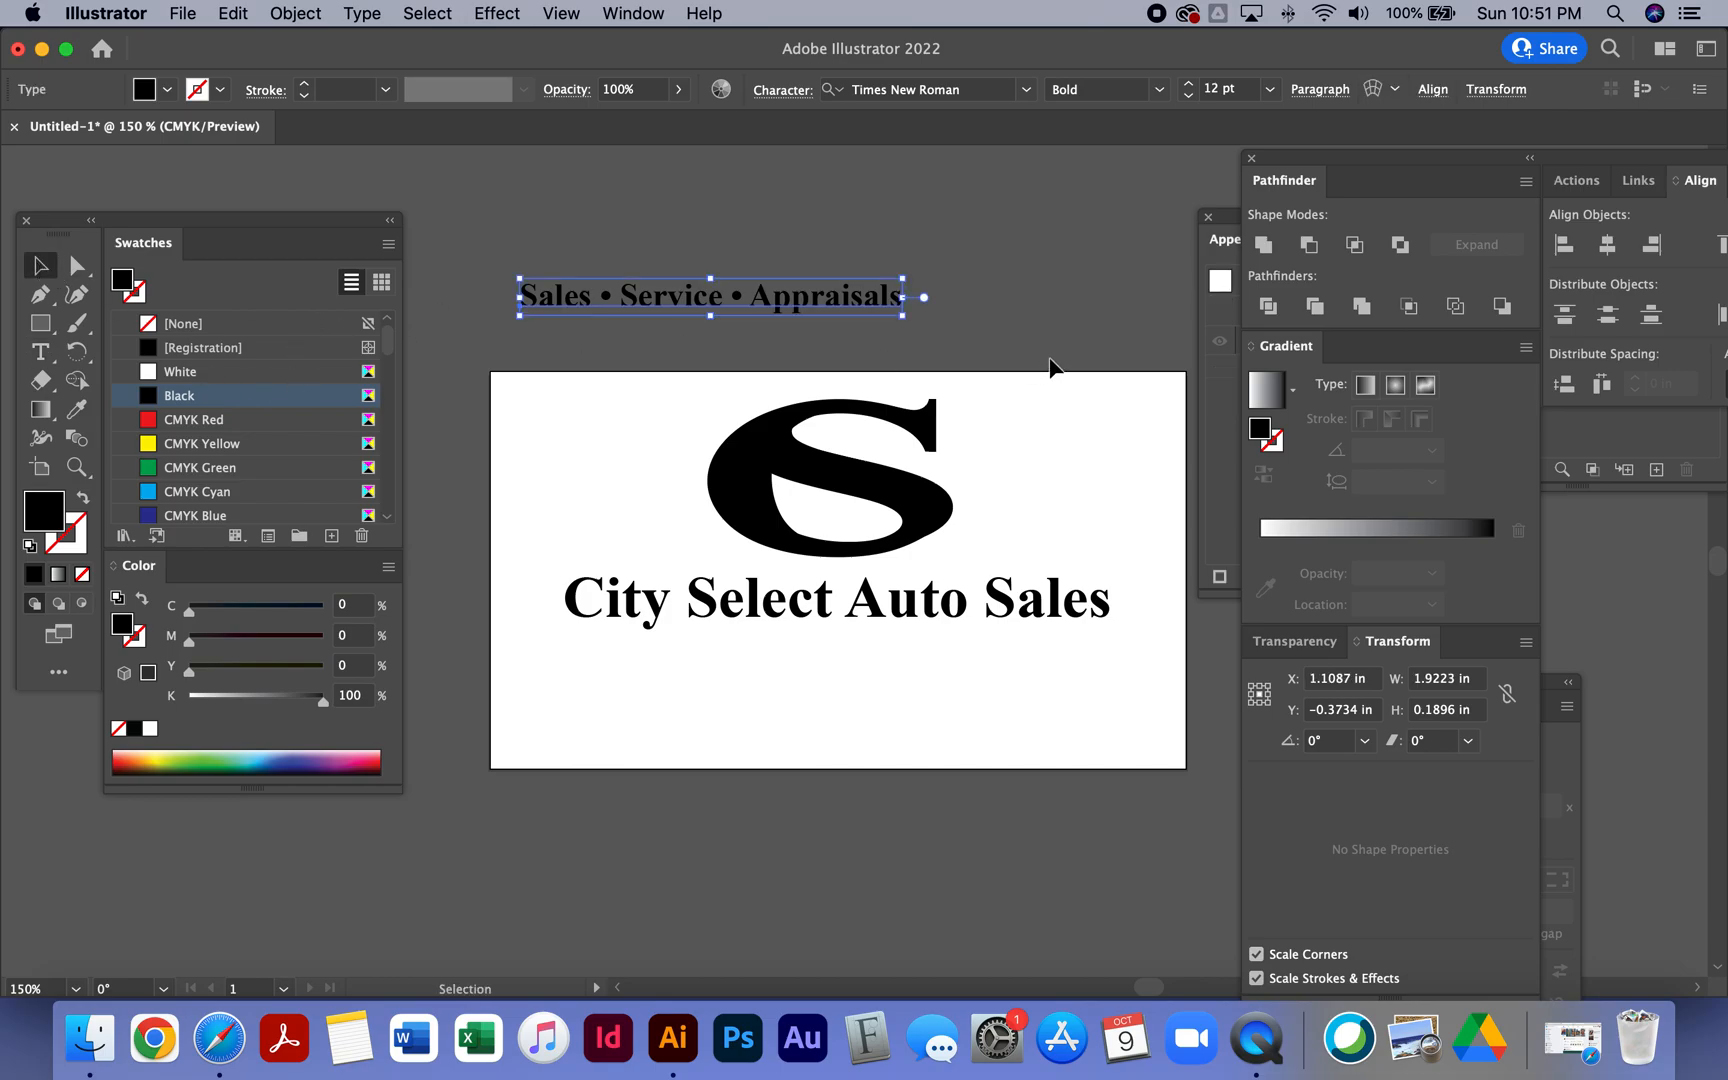
- Move the Sales • Service • Appraisals tagline onto the artboard just below the company name
{"action": "left_click_drag", "start_coordinate": [818, 296], "coordinate": [950, 654]}
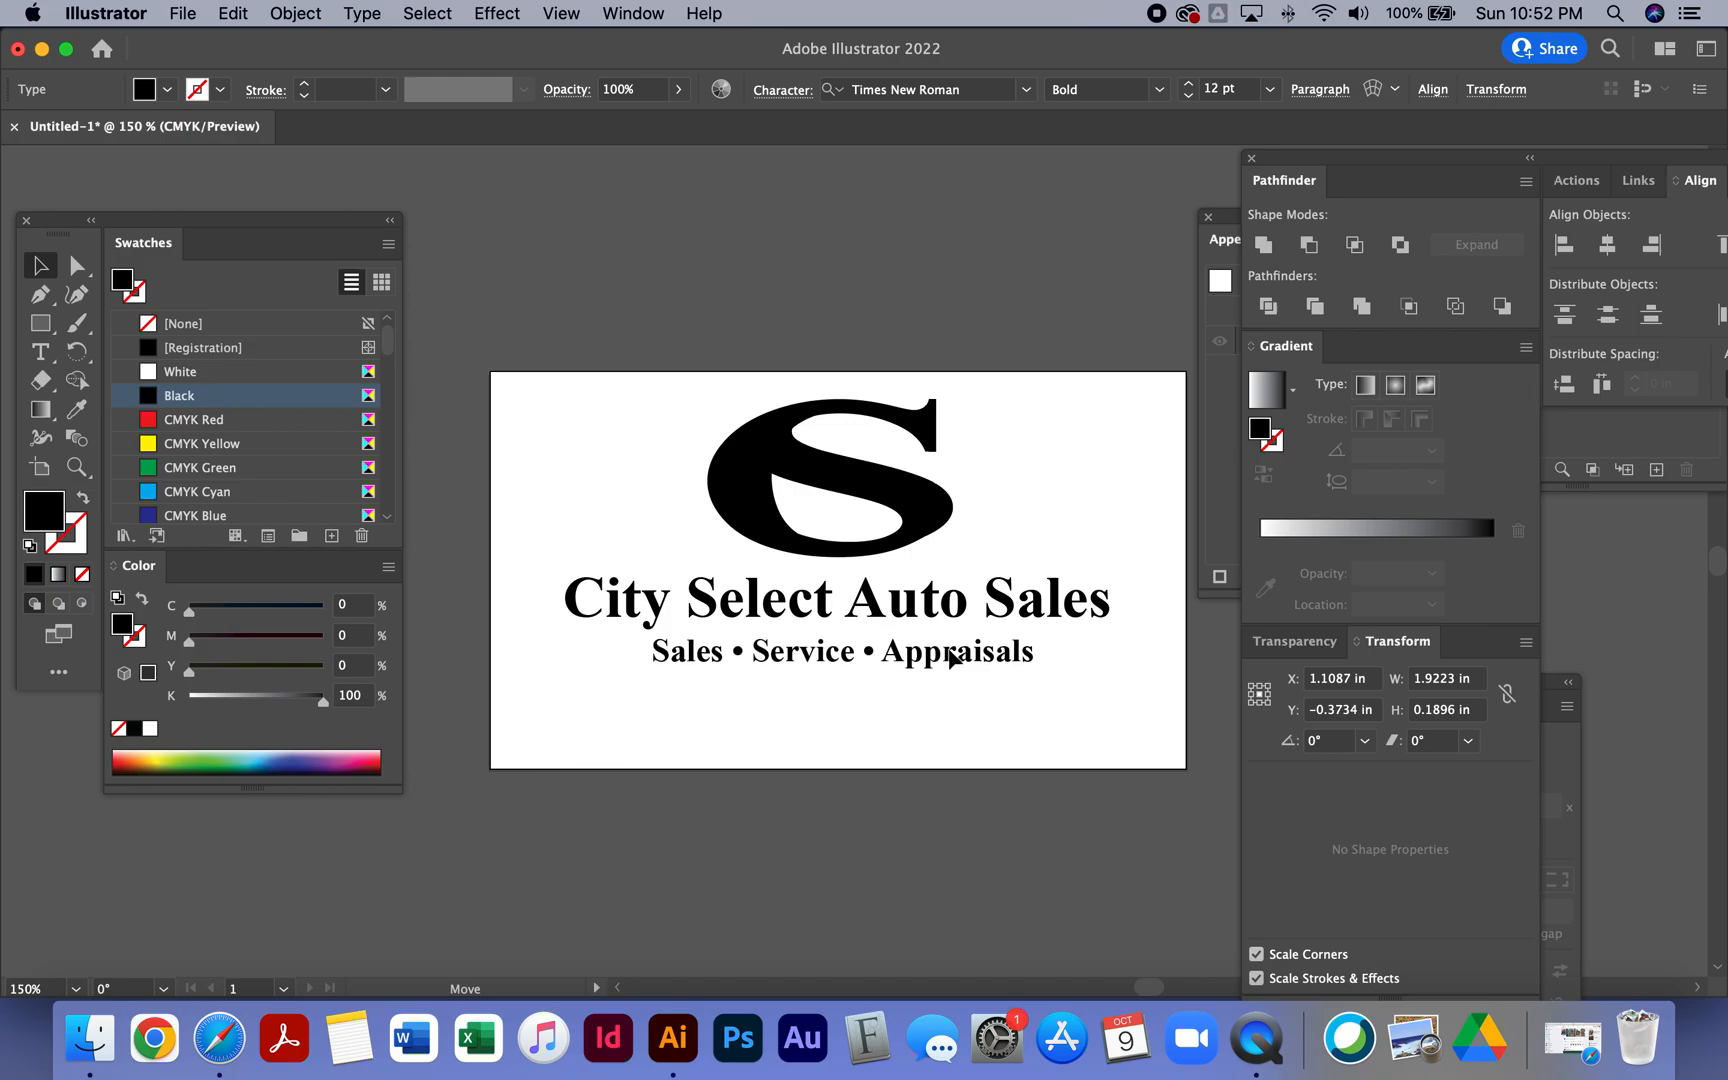
{"action": "left_click_drag", "start_coordinate": [950, 656], "coordinate": [949, 658]}
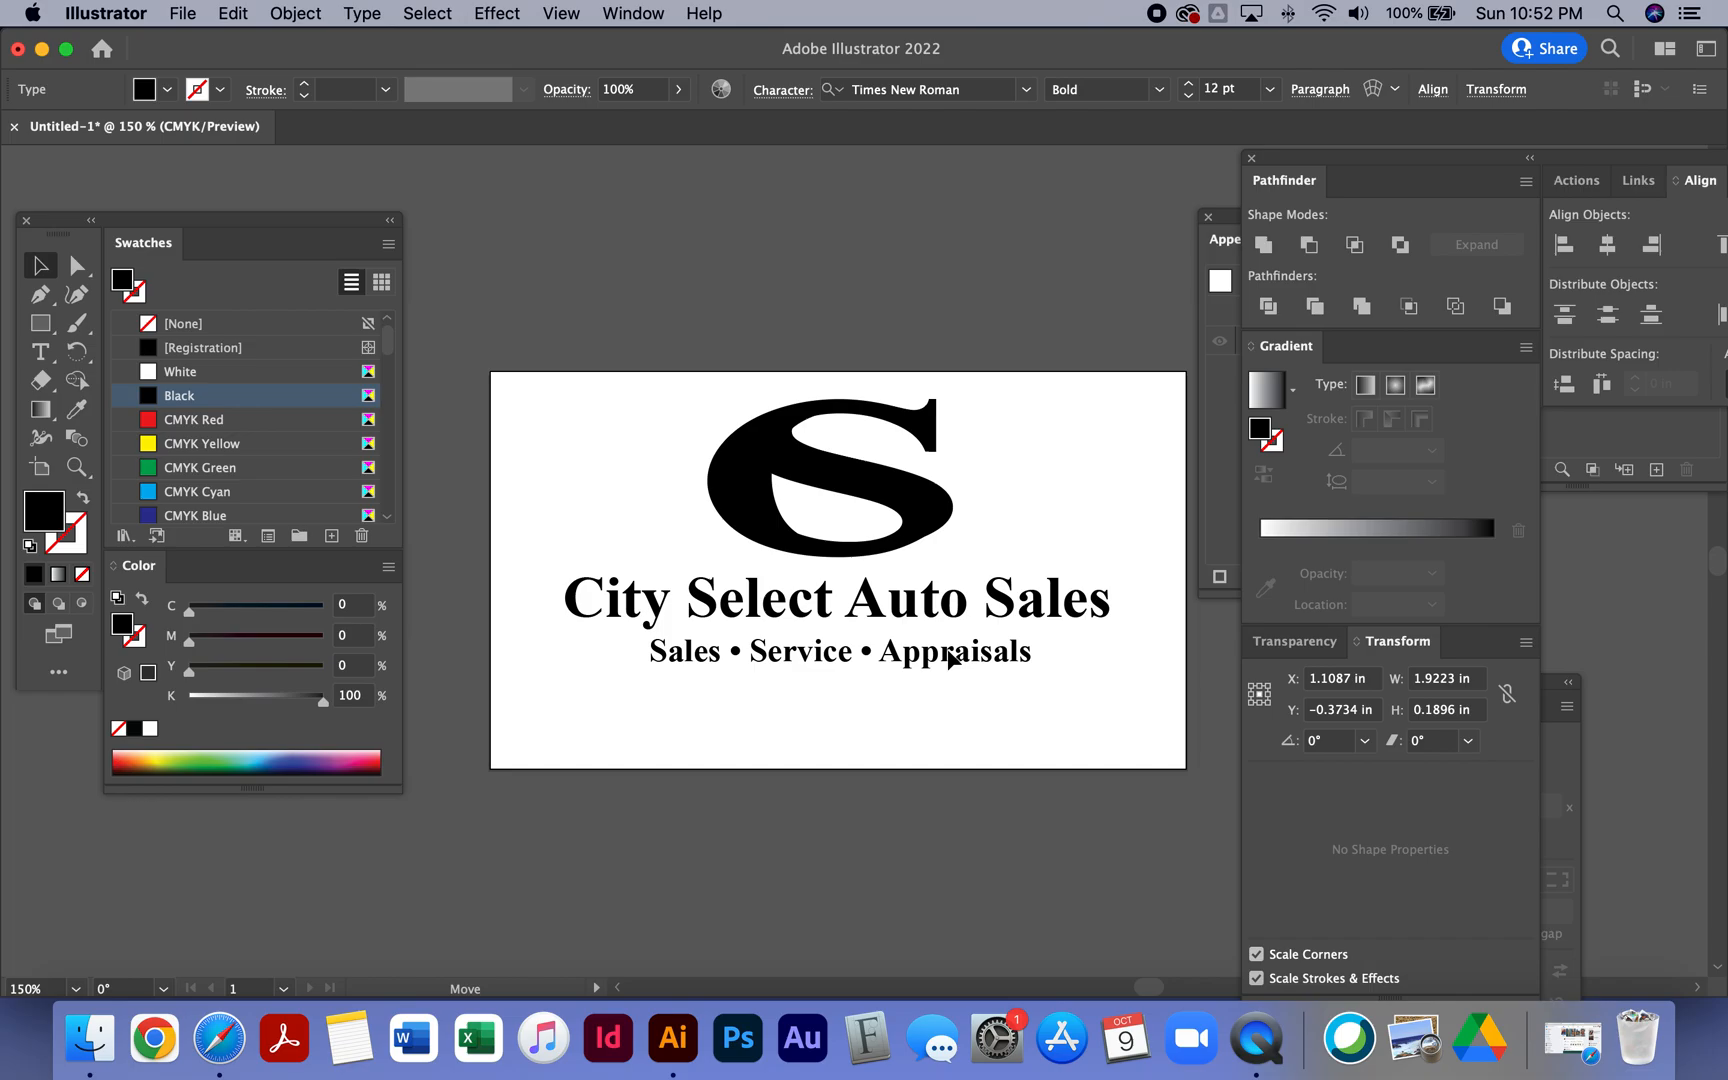
{"action": "left_click_drag", "start_coordinate": [949, 658], "coordinate": [949, 658]}
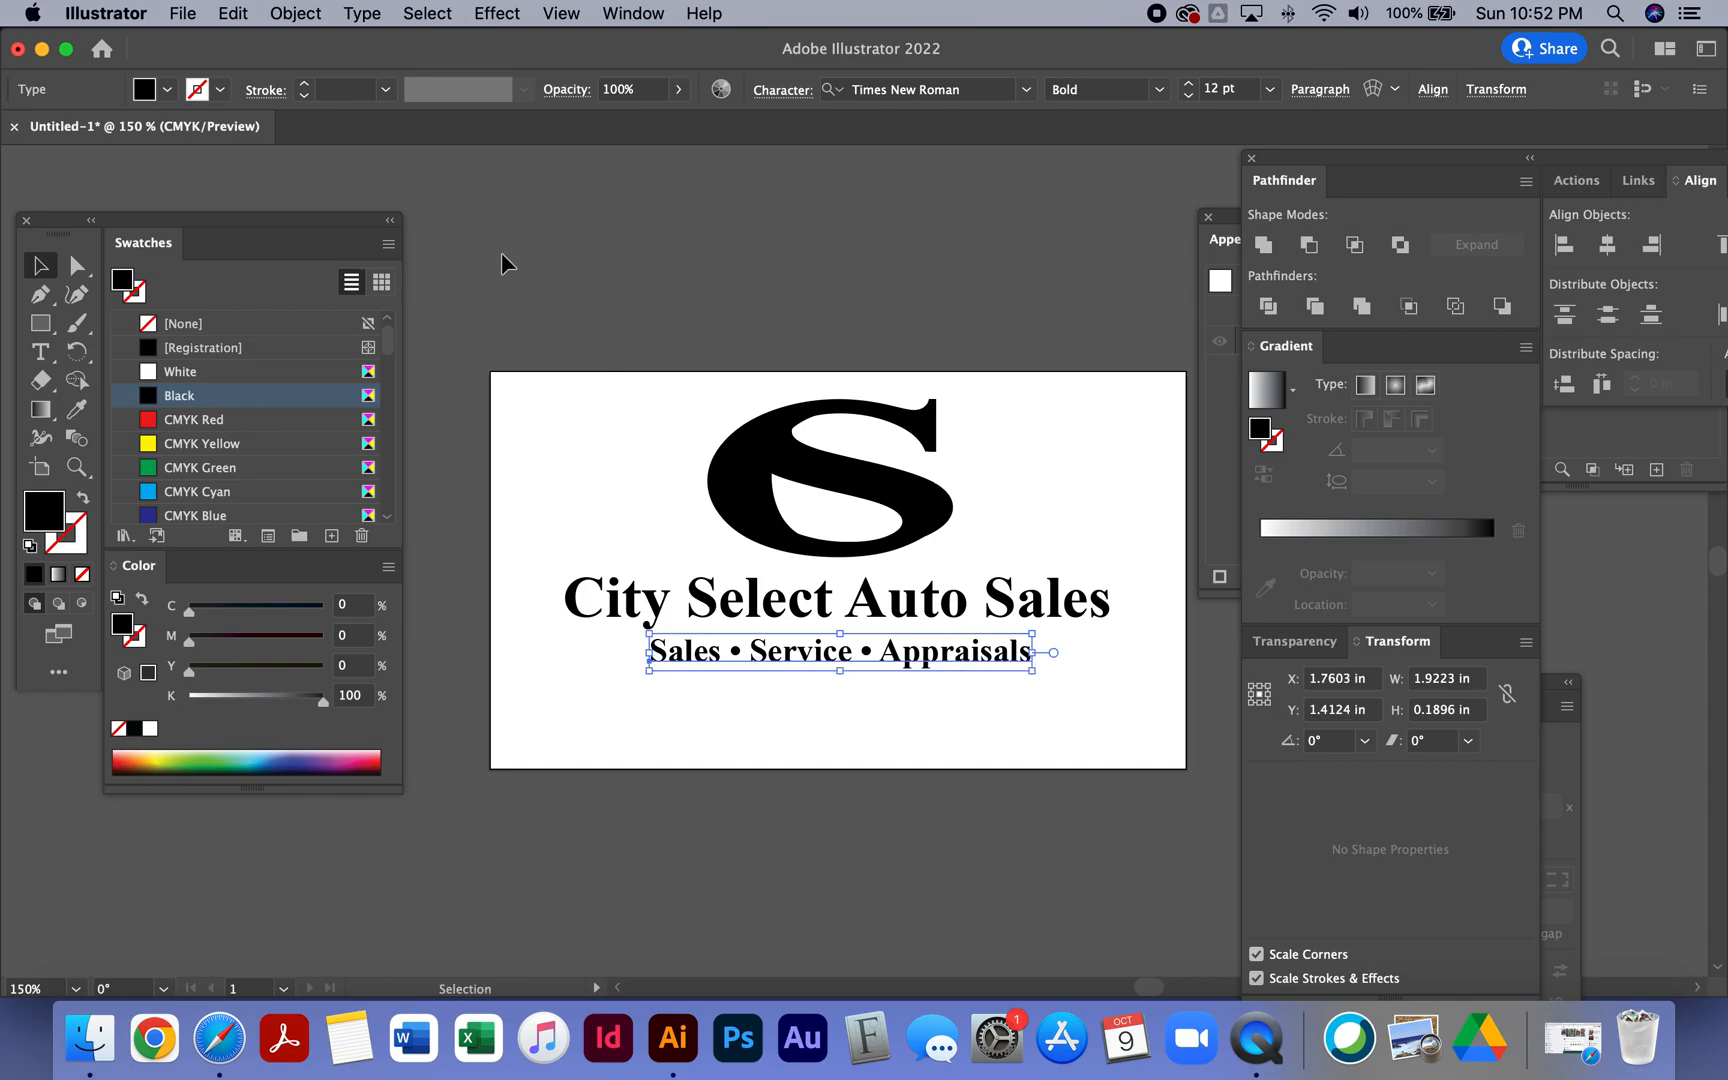
{"action": "left_click", "coordinate": [597, 318]}
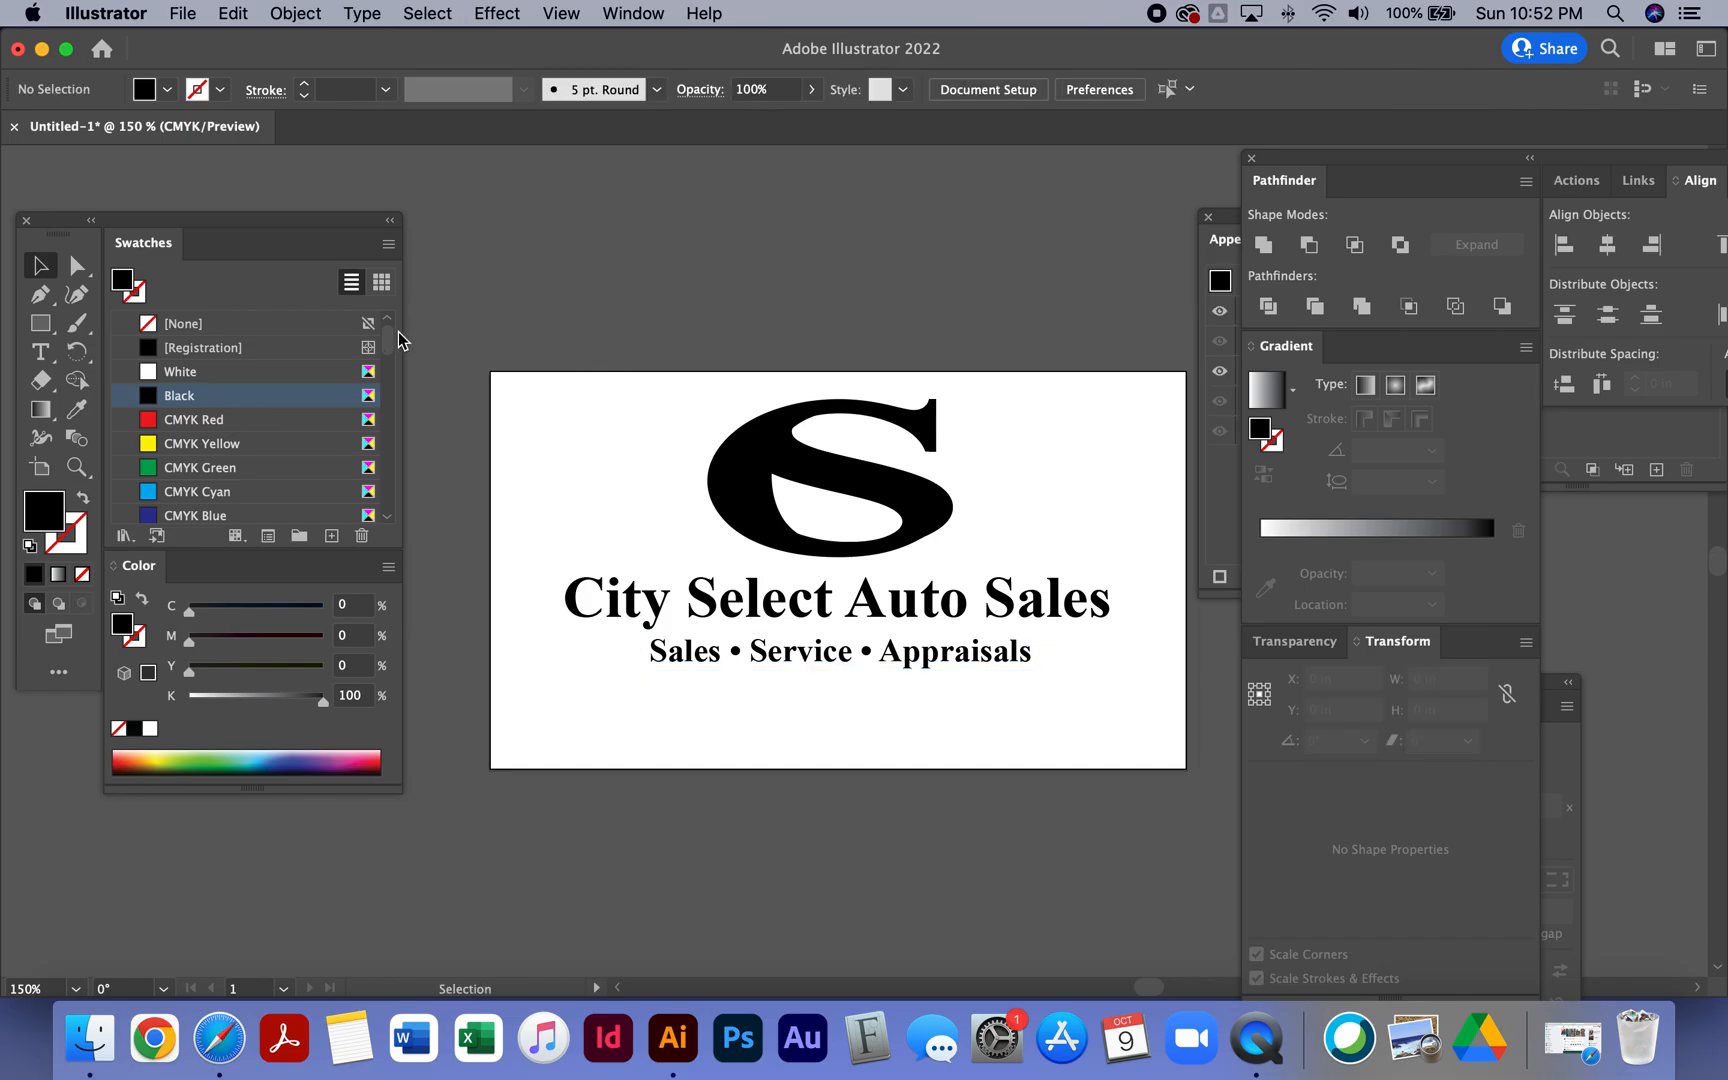
- Start a new text line above the artboard and set its font to Helvetica Bold
{"action": "left_click", "coordinate": [38, 352]}
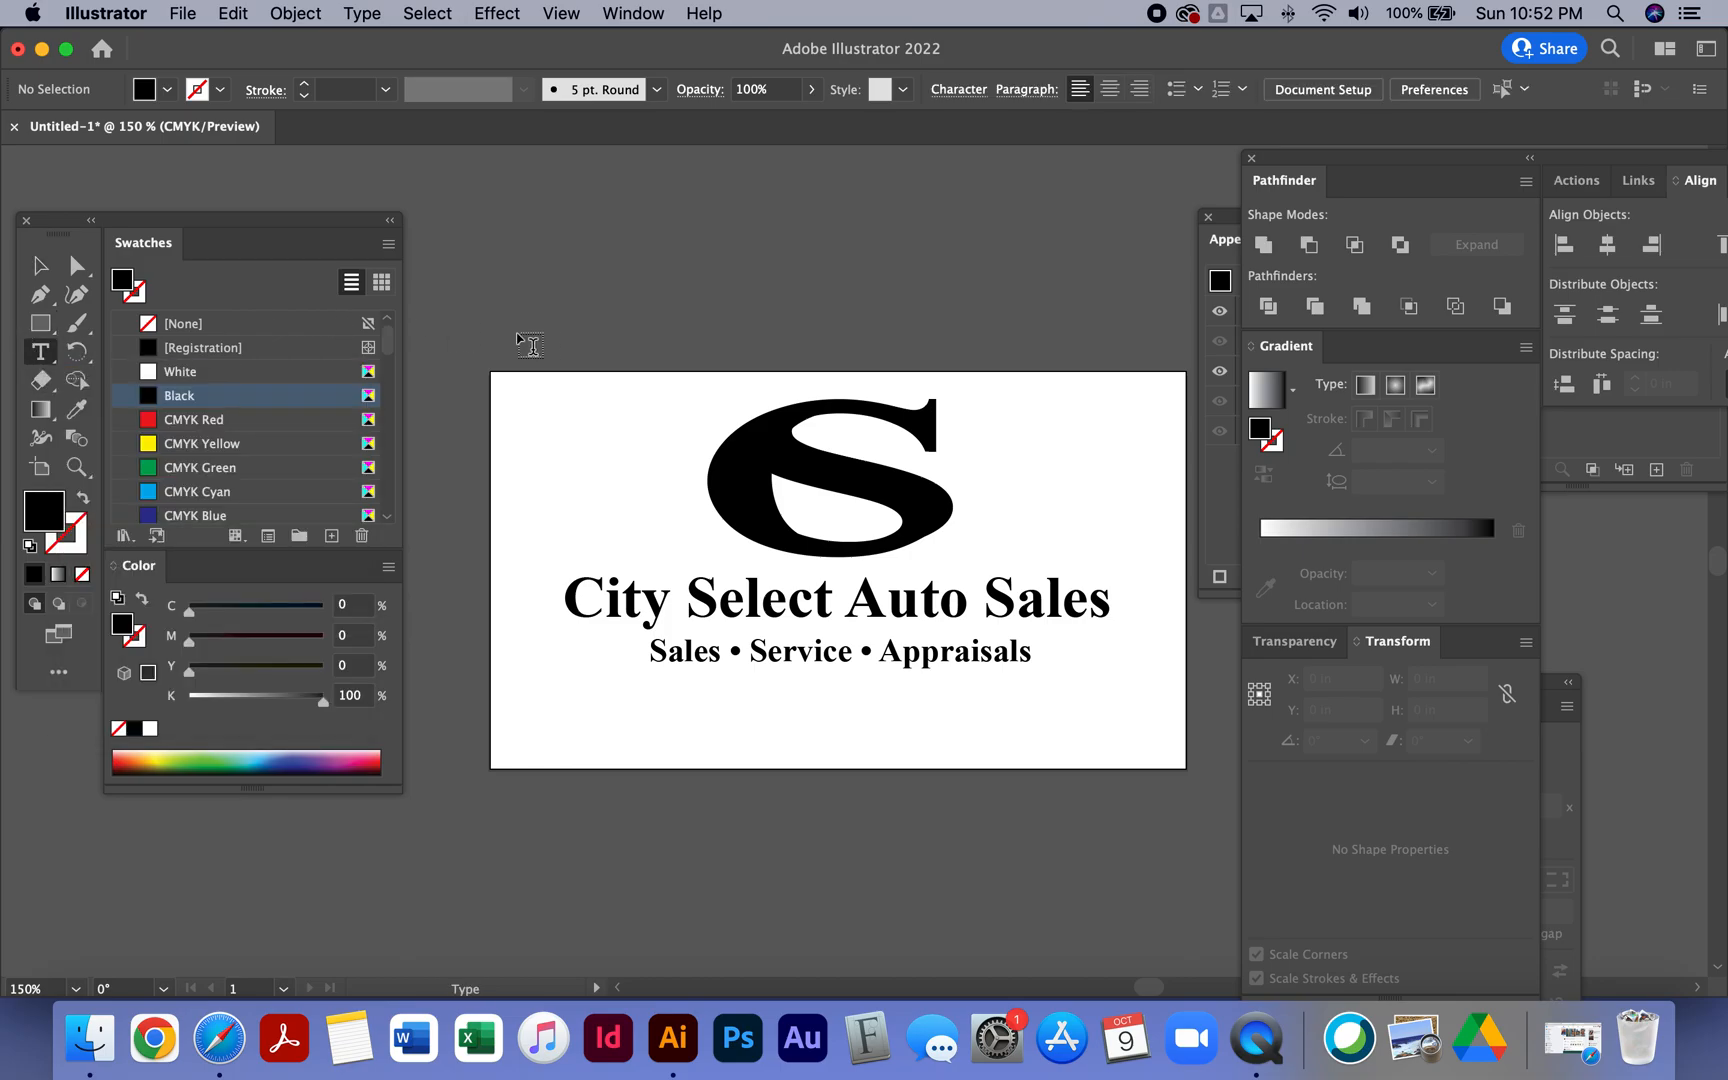
{"action": "left_click", "coordinate": [599, 256]}
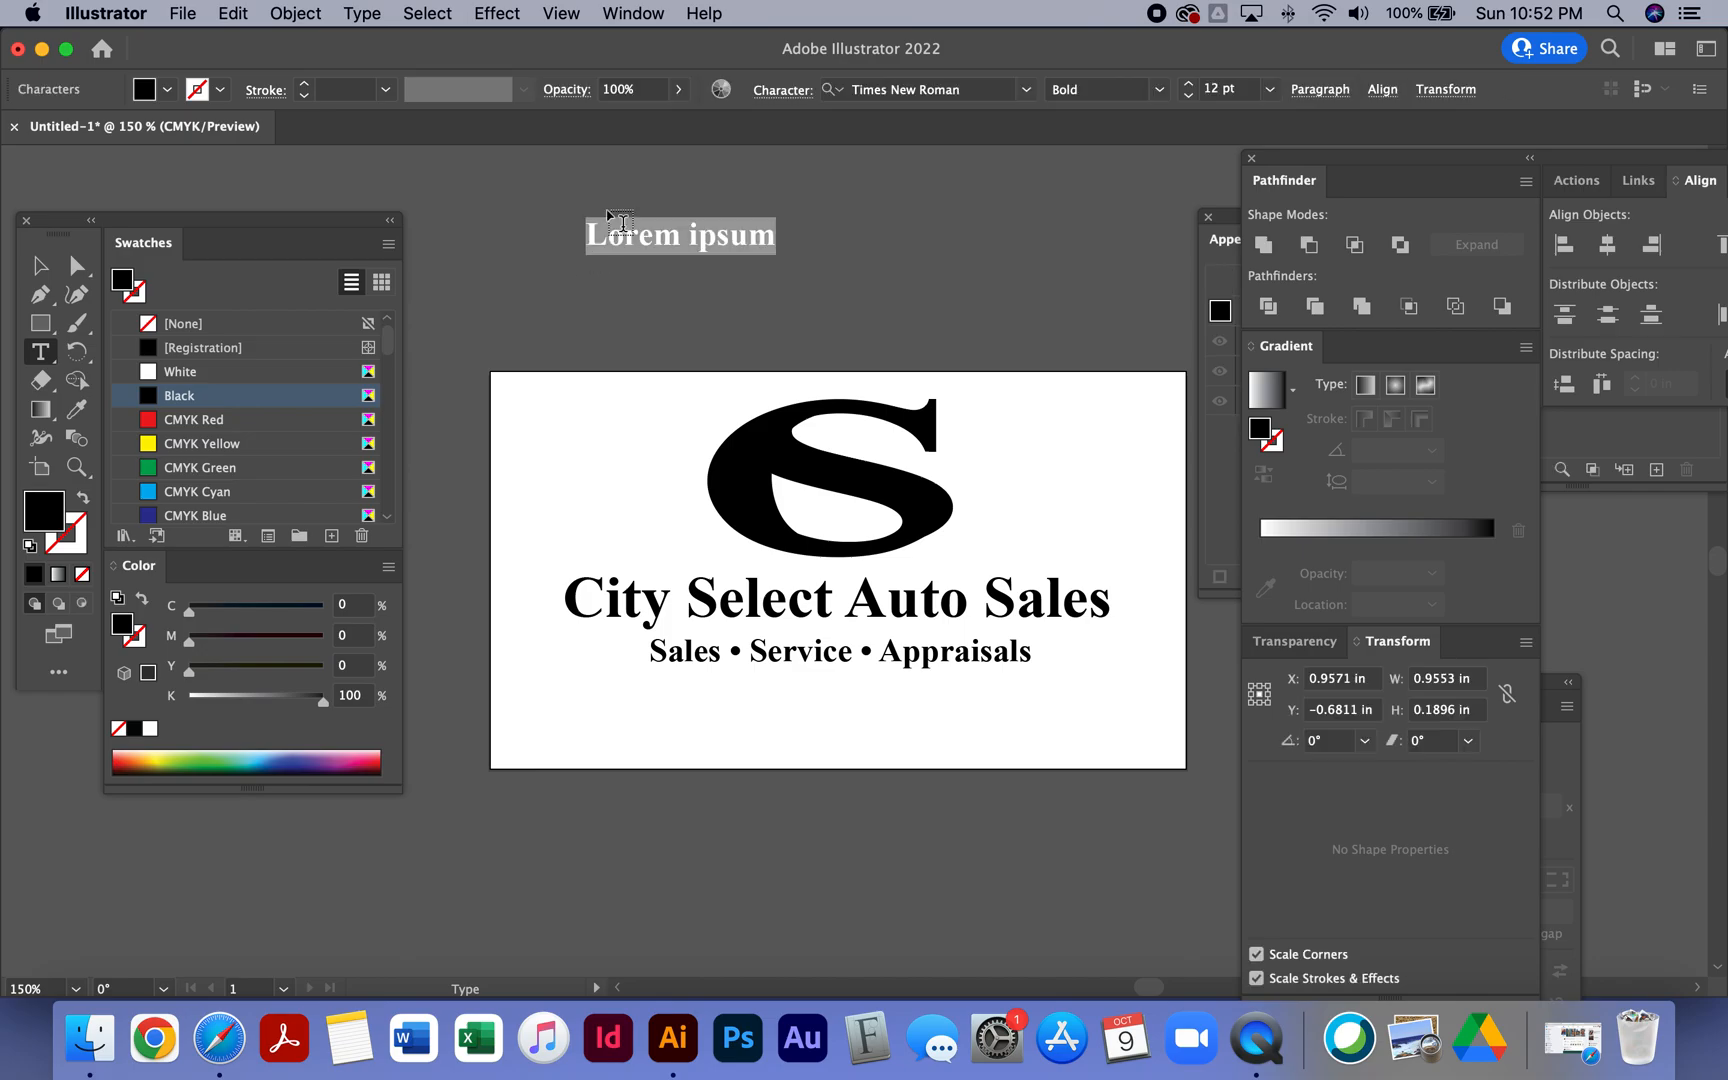
{"action": "left_click", "coordinate": [1026, 90]}
{"action": "type", "text": "helve"}
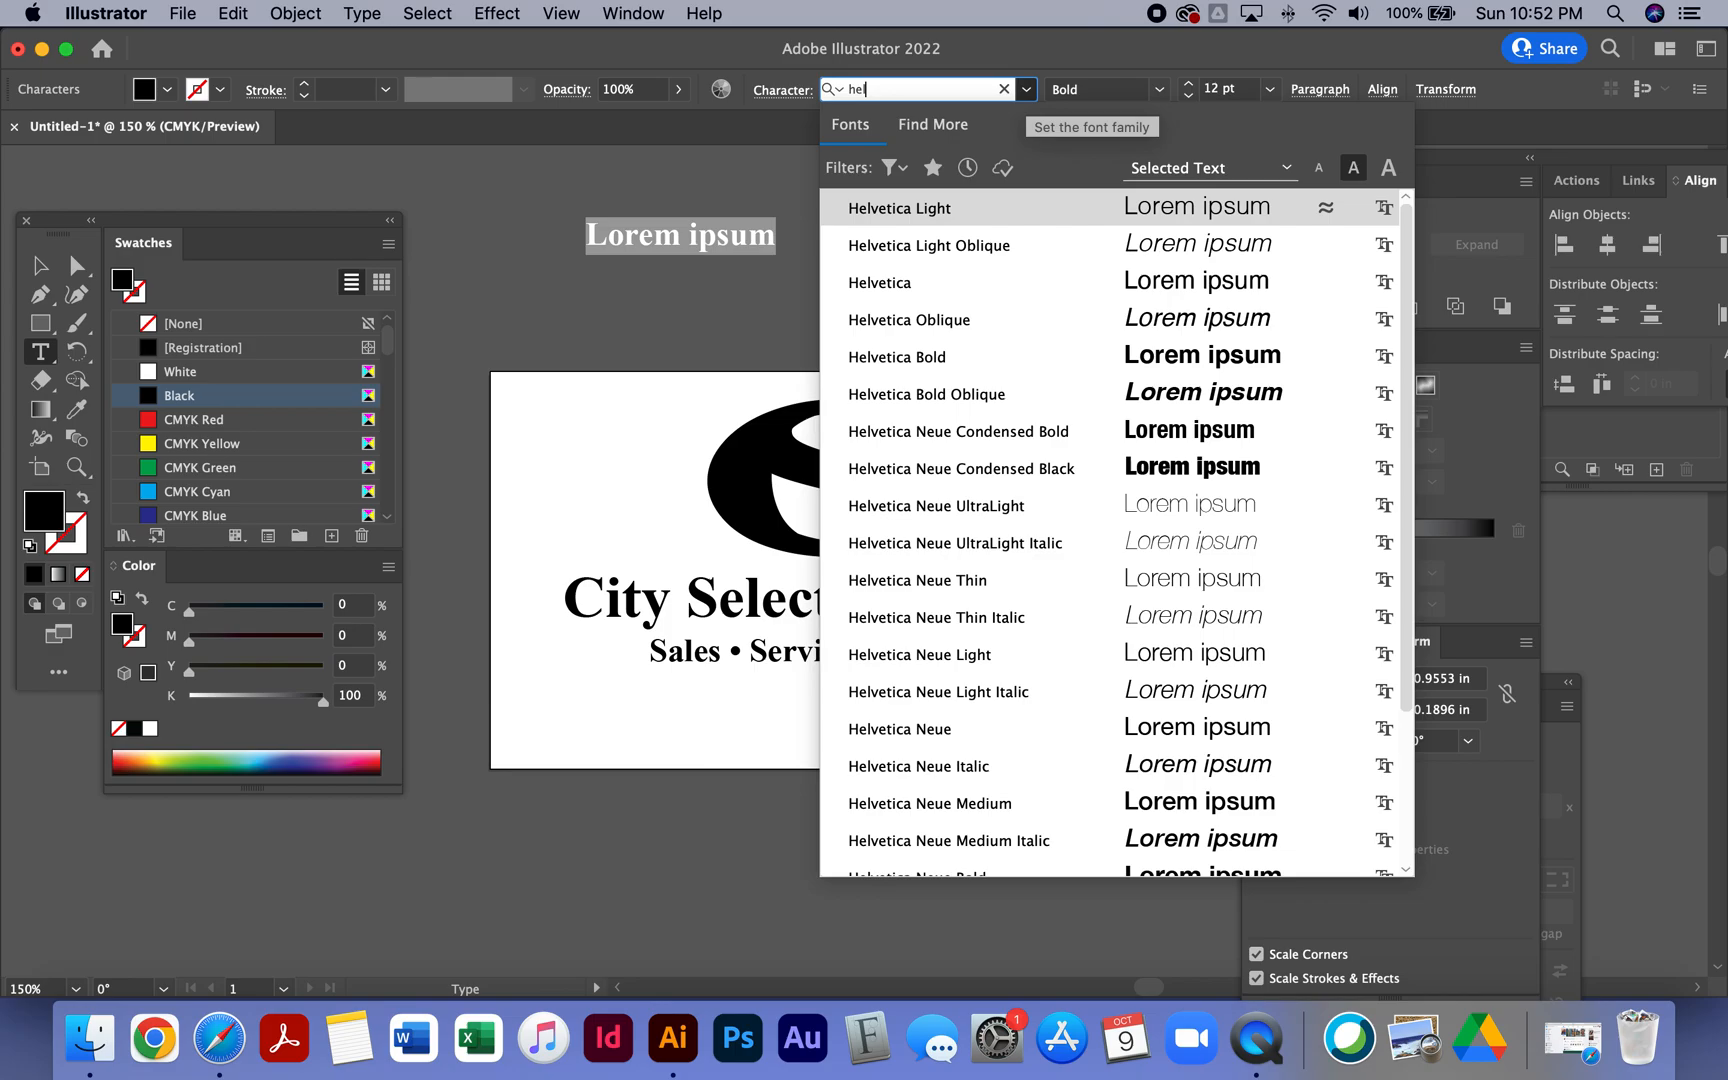
{"action": "left_click", "coordinate": [940, 357]}
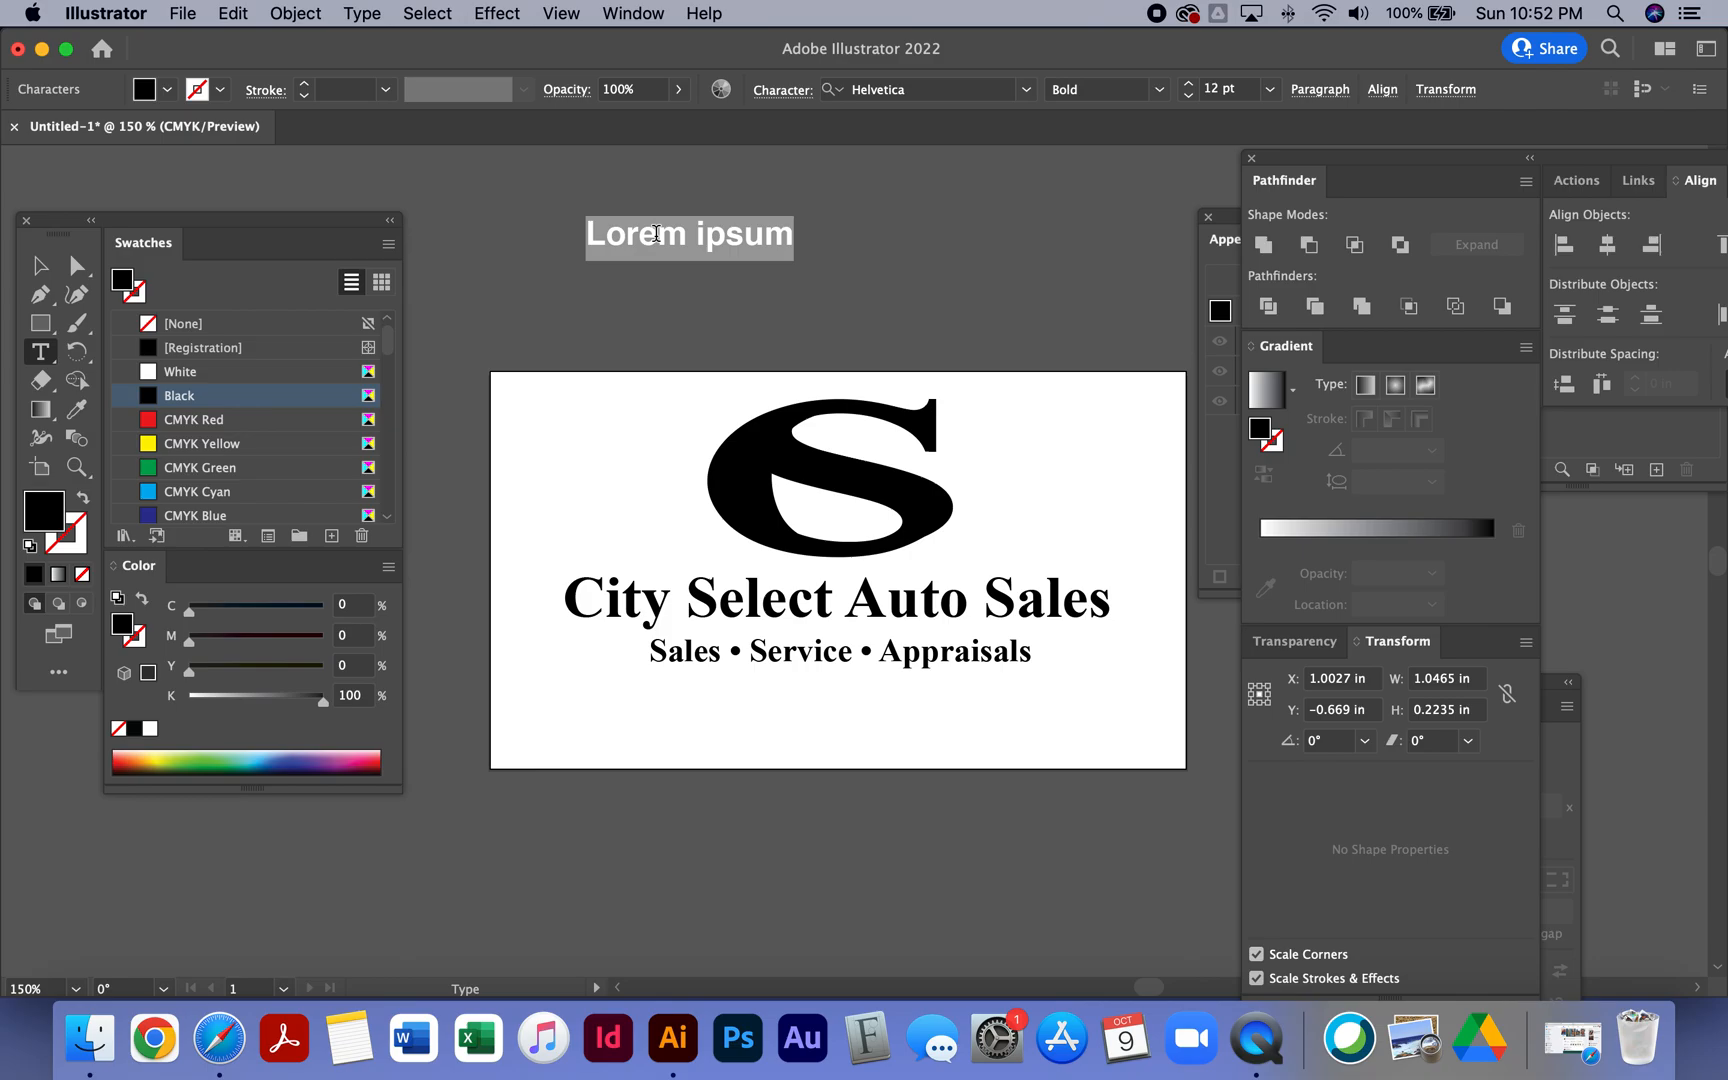
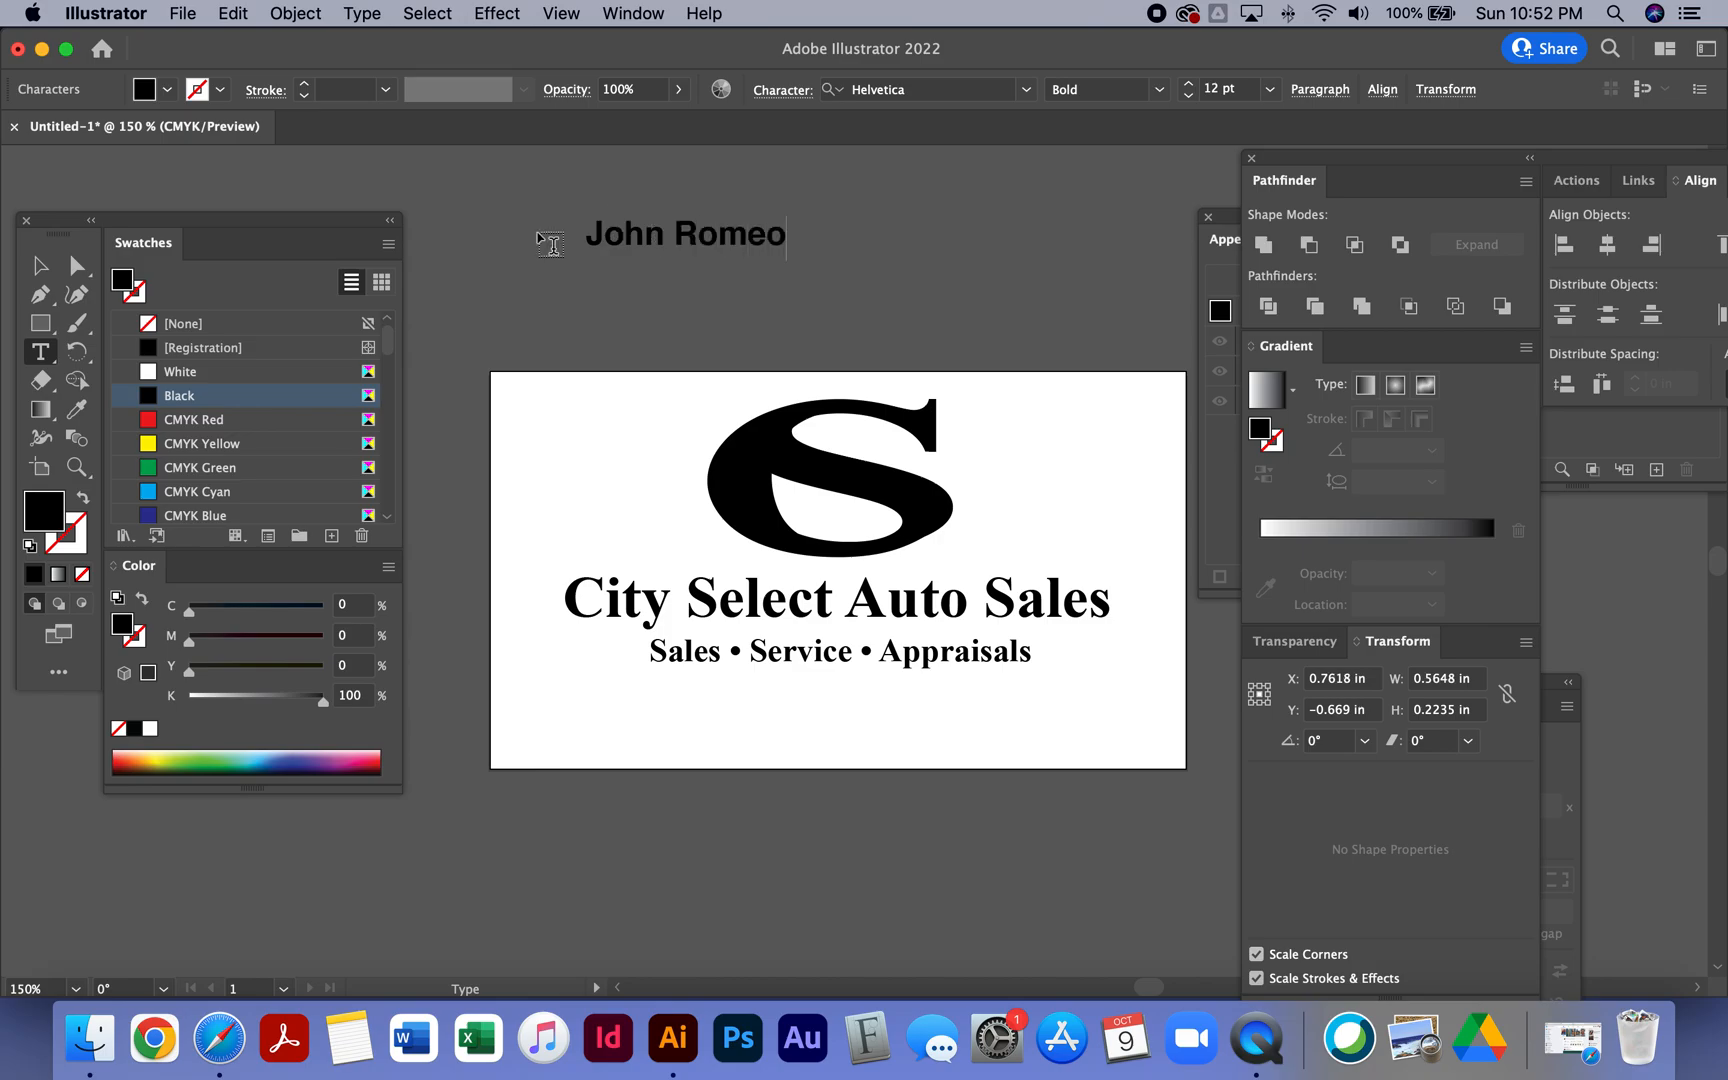
- Replace the placeholder text with the salesperson's full name
{"action": "left_click", "coordinate": [40, 265]}
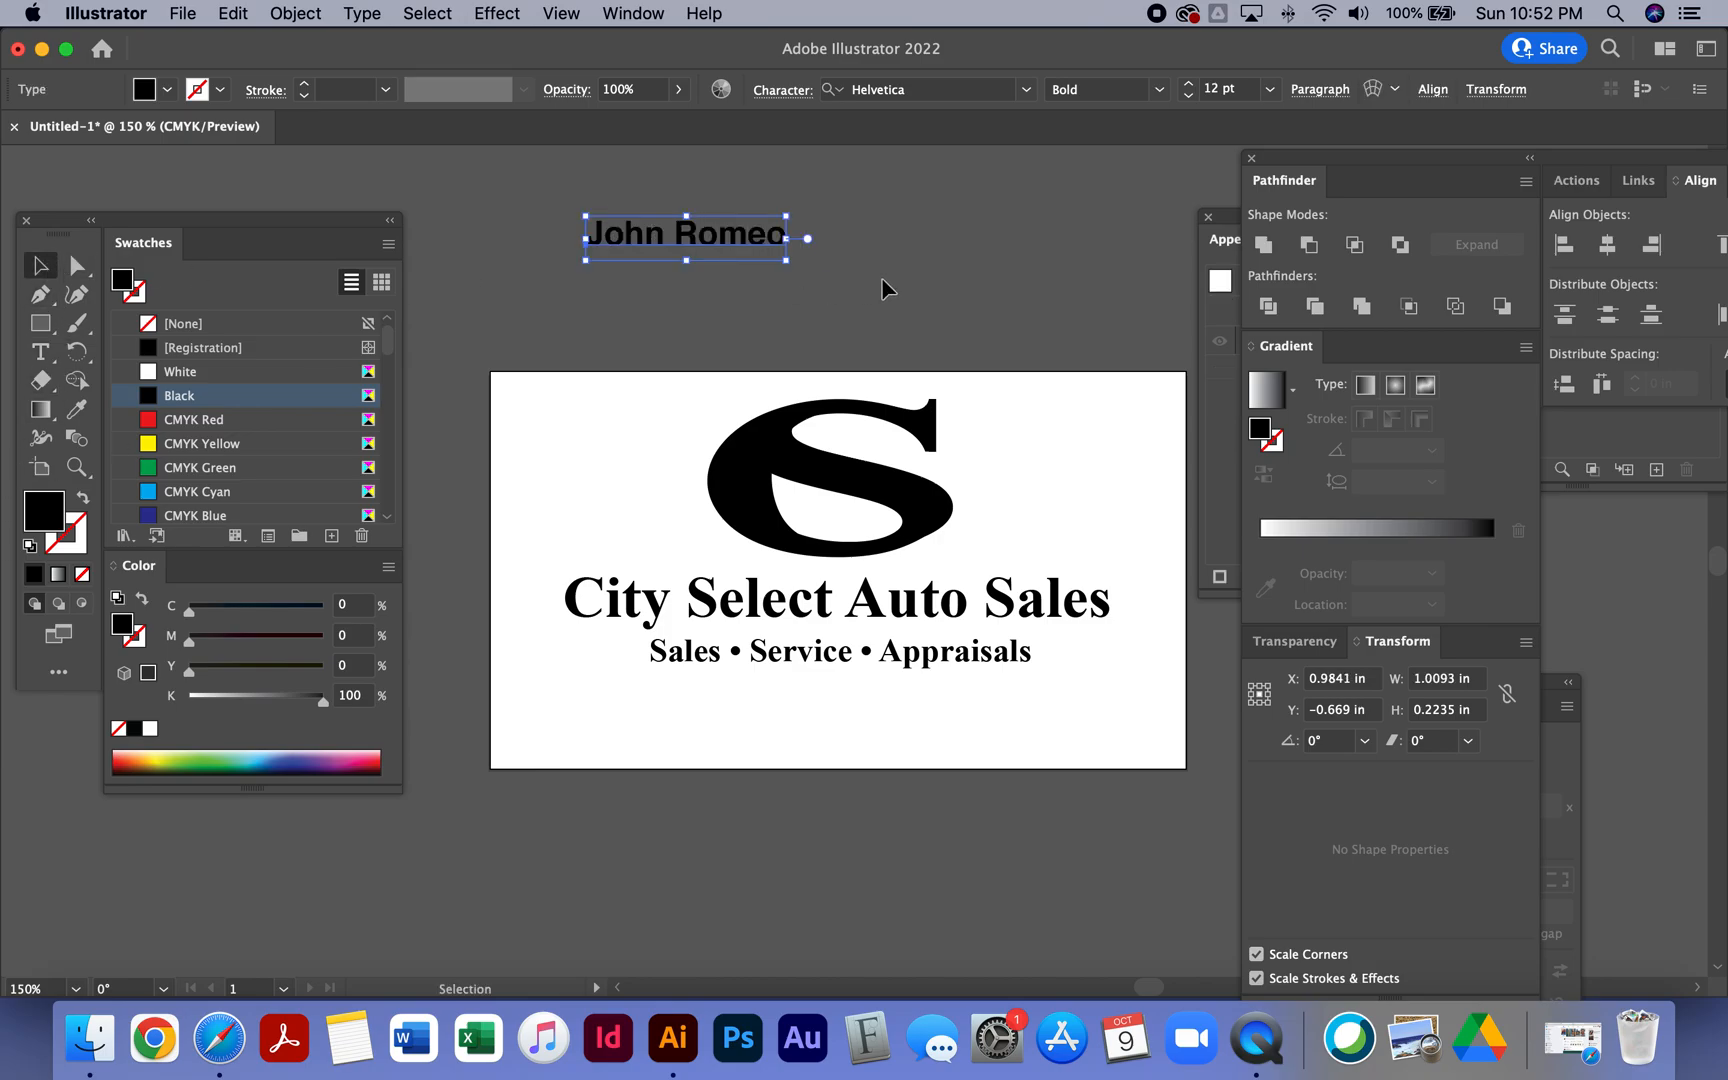
- Place the name line centred below the tagline and shift the logo toward the artboard's upper-left corner
{"action": "left_click_drag", "start_coordinate": [755, 243], "coordinate": [911, 707]}
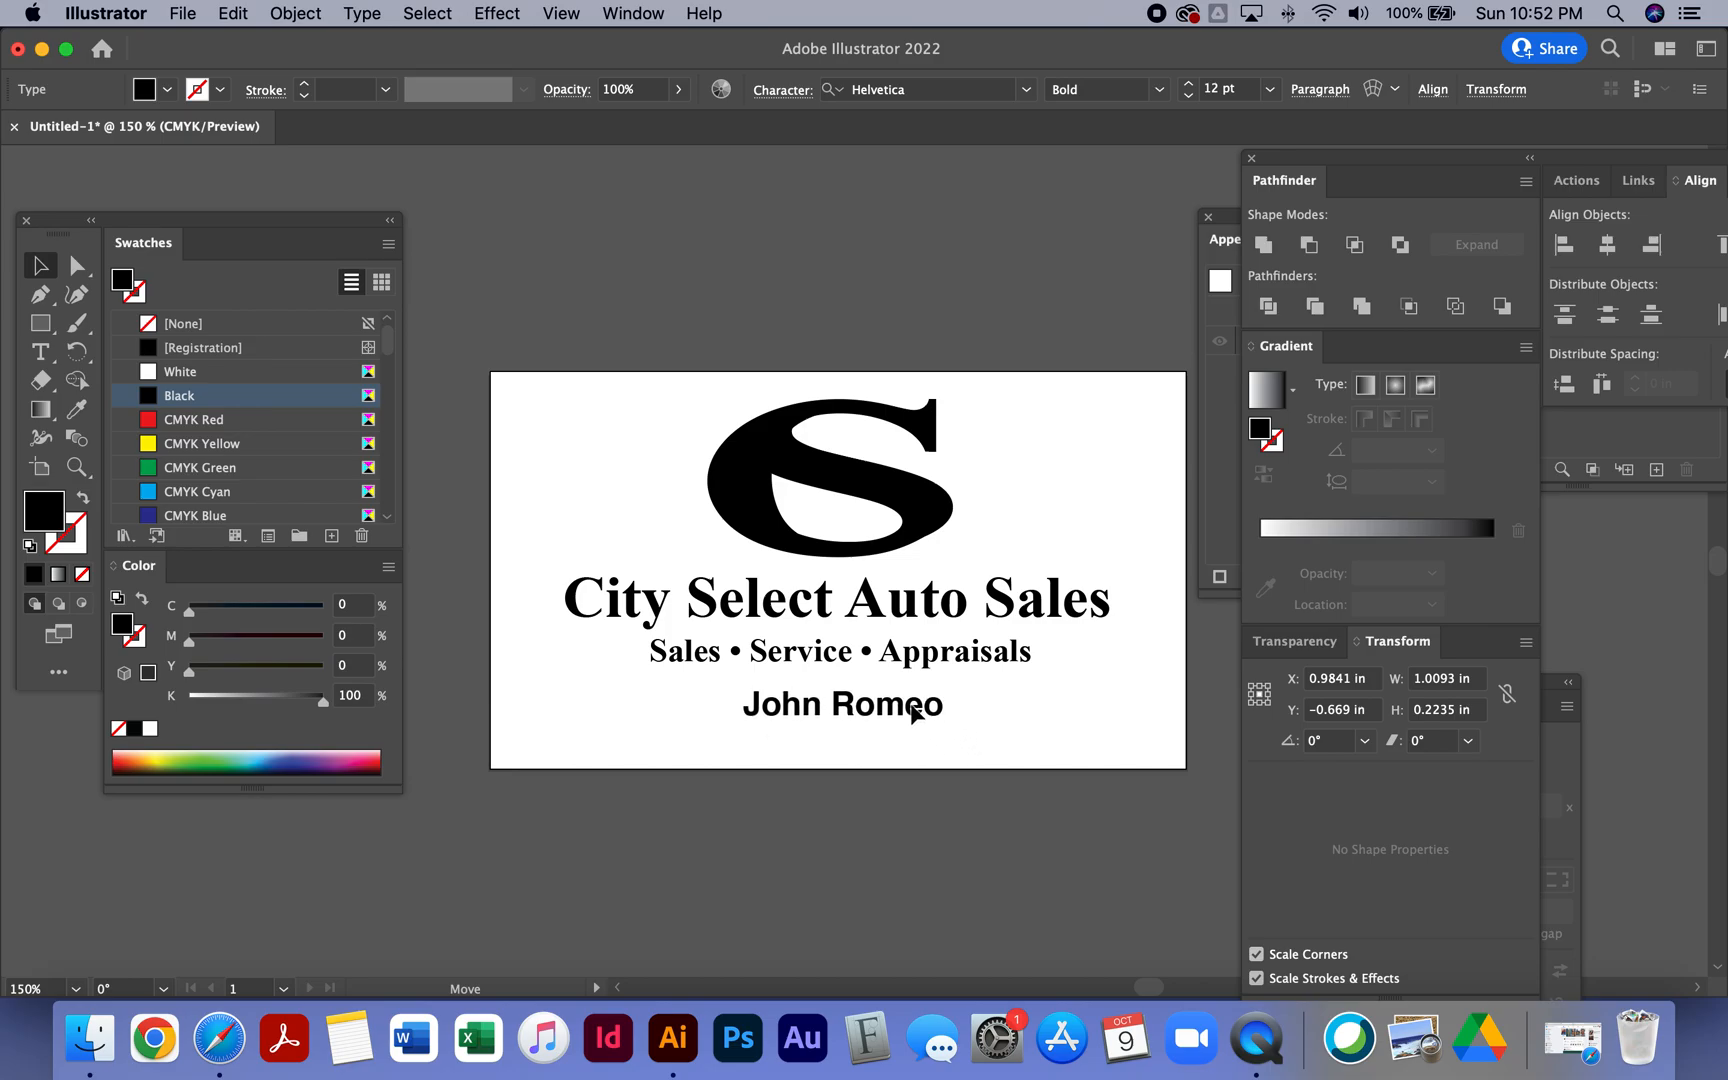
{"action": "left_click_drag", "start_coordinate": [911, 709], "coordinate": [913, 703]}
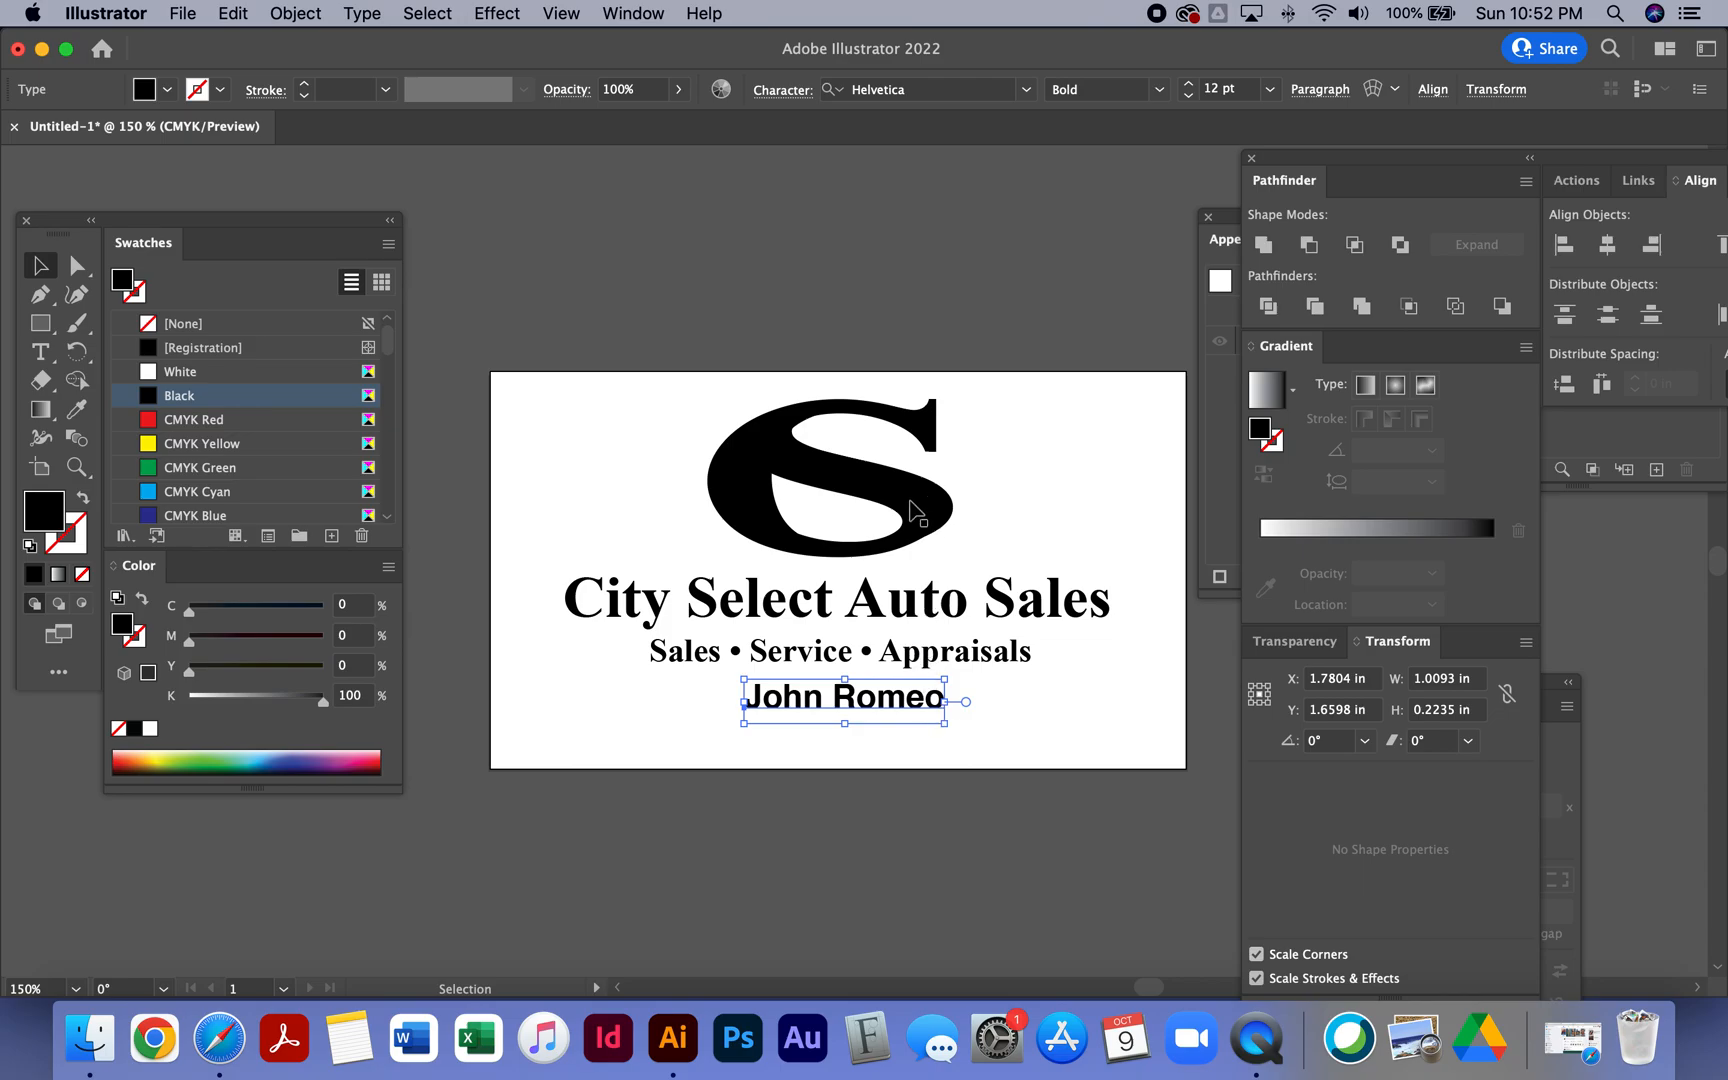
{"action": "left_click_drag", "start_coordinate": [920, 512], "coordinate": [718, 510]}
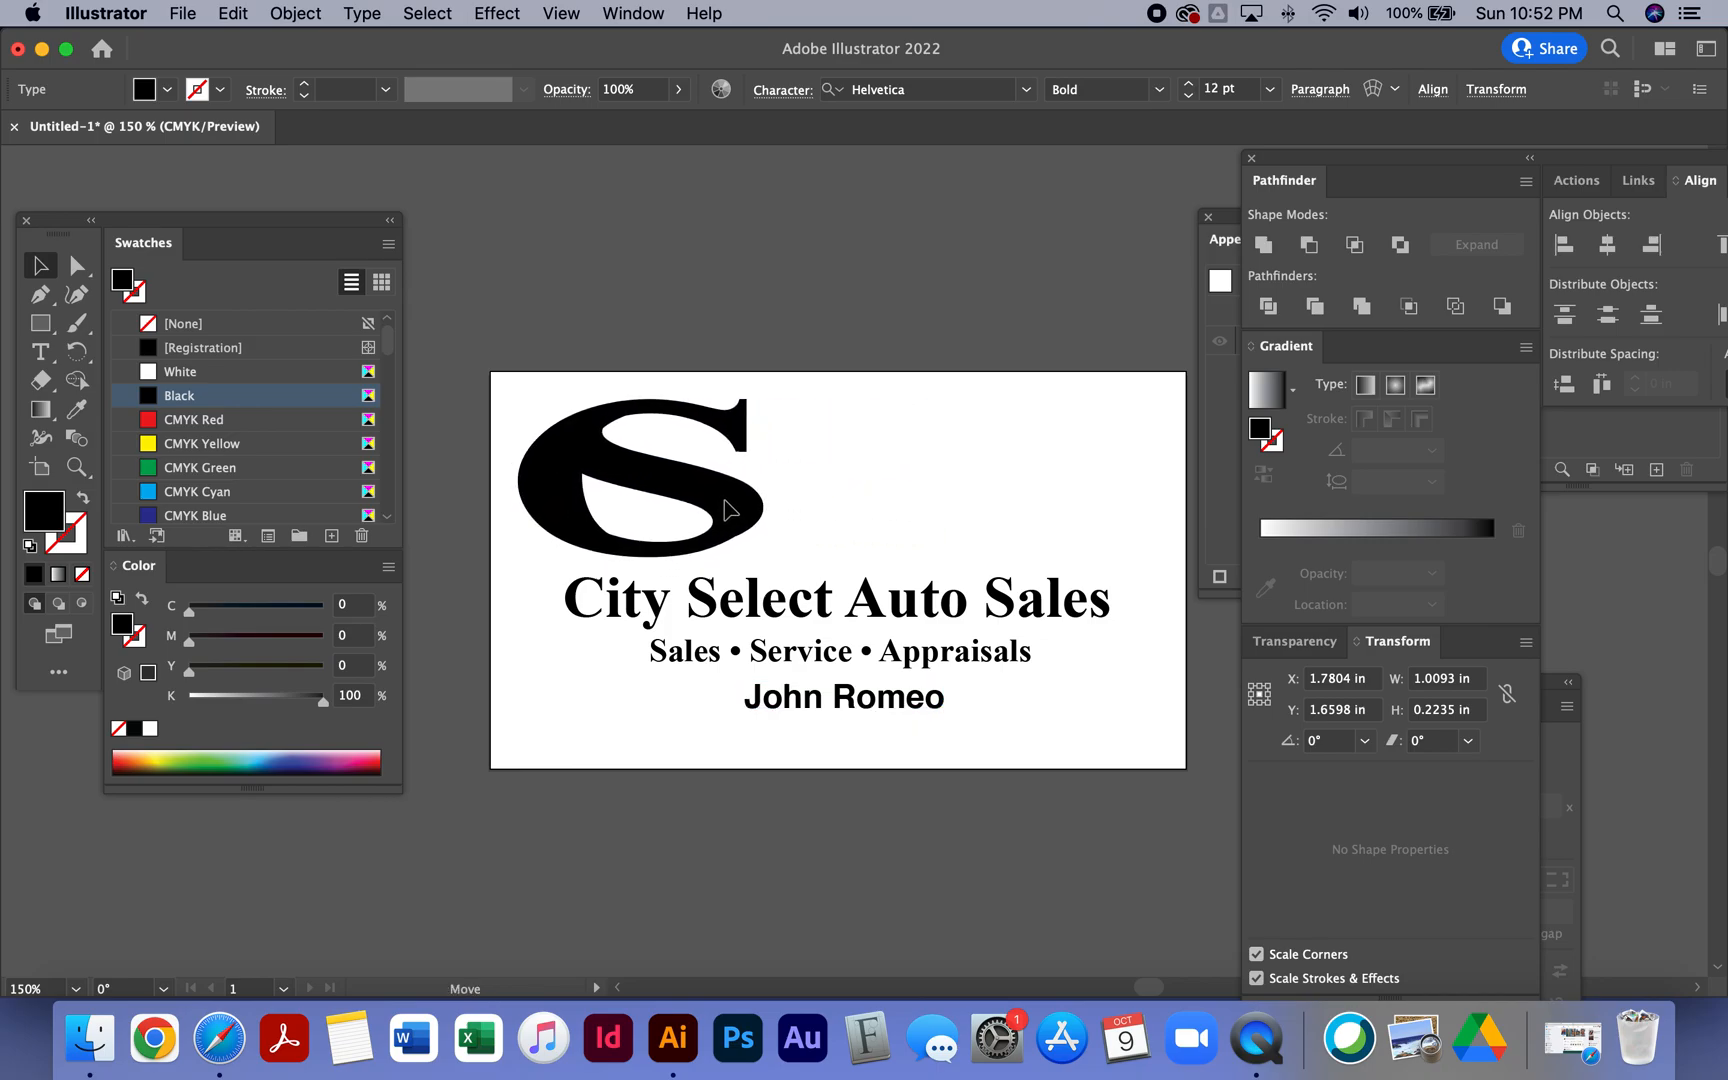
- Move the company name beside the logo and break it into two lines after City Select
{"action": "left_click_drag", "start_coordinate": [770, 615], "coordinate": [1004, 462]}
{"action": "left_click", "coordinate": [40, 351]}
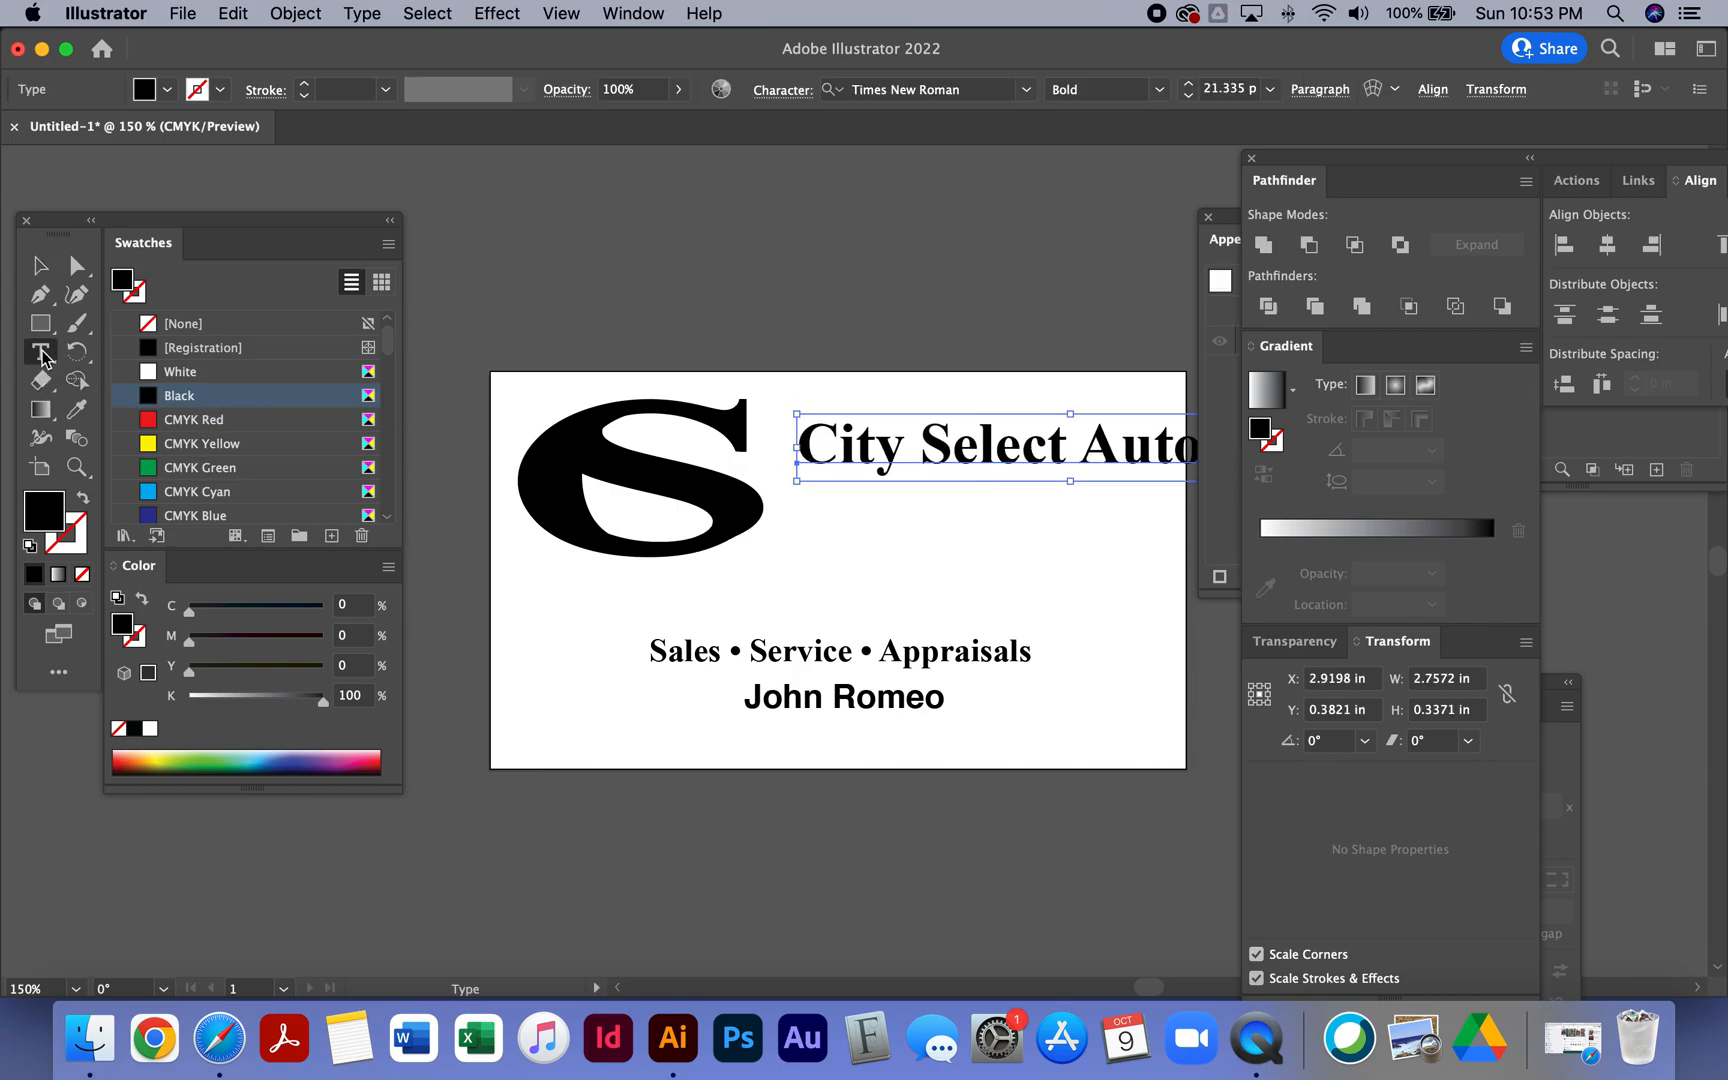
{"action": "left_click", "coordinate": [1072, 444]}
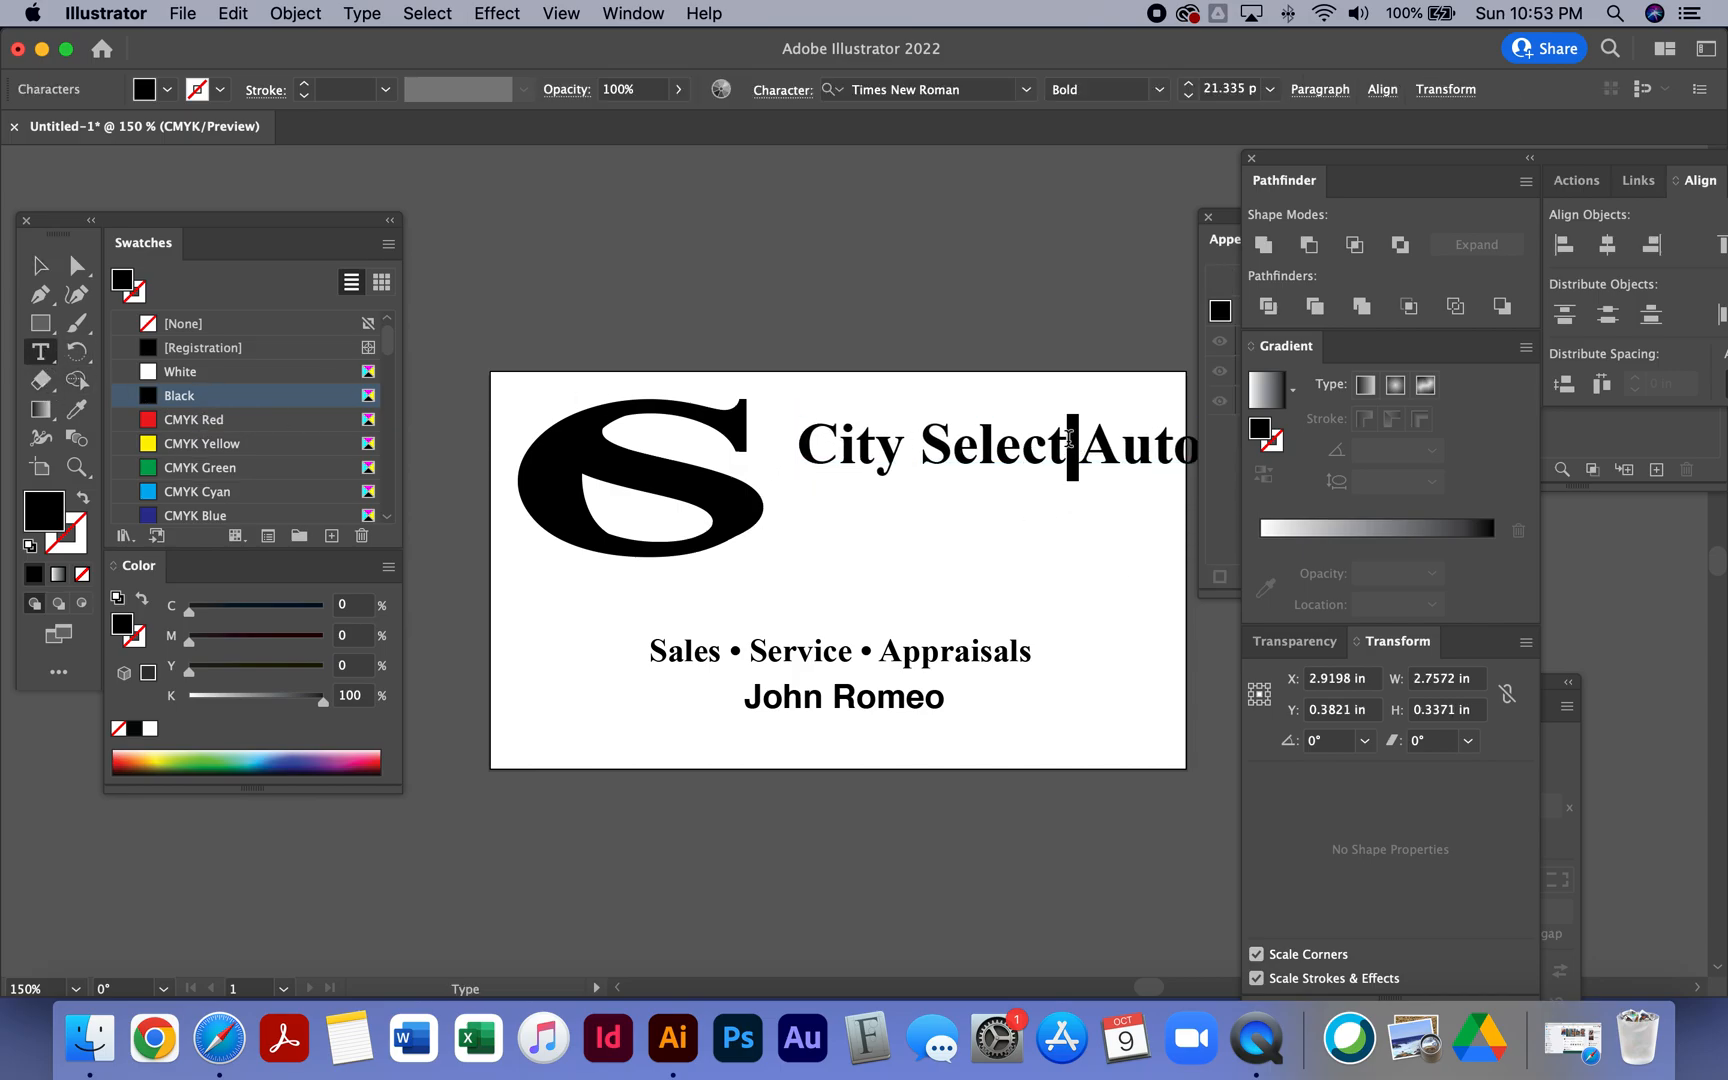
{"action": "key", "text": "Return"}
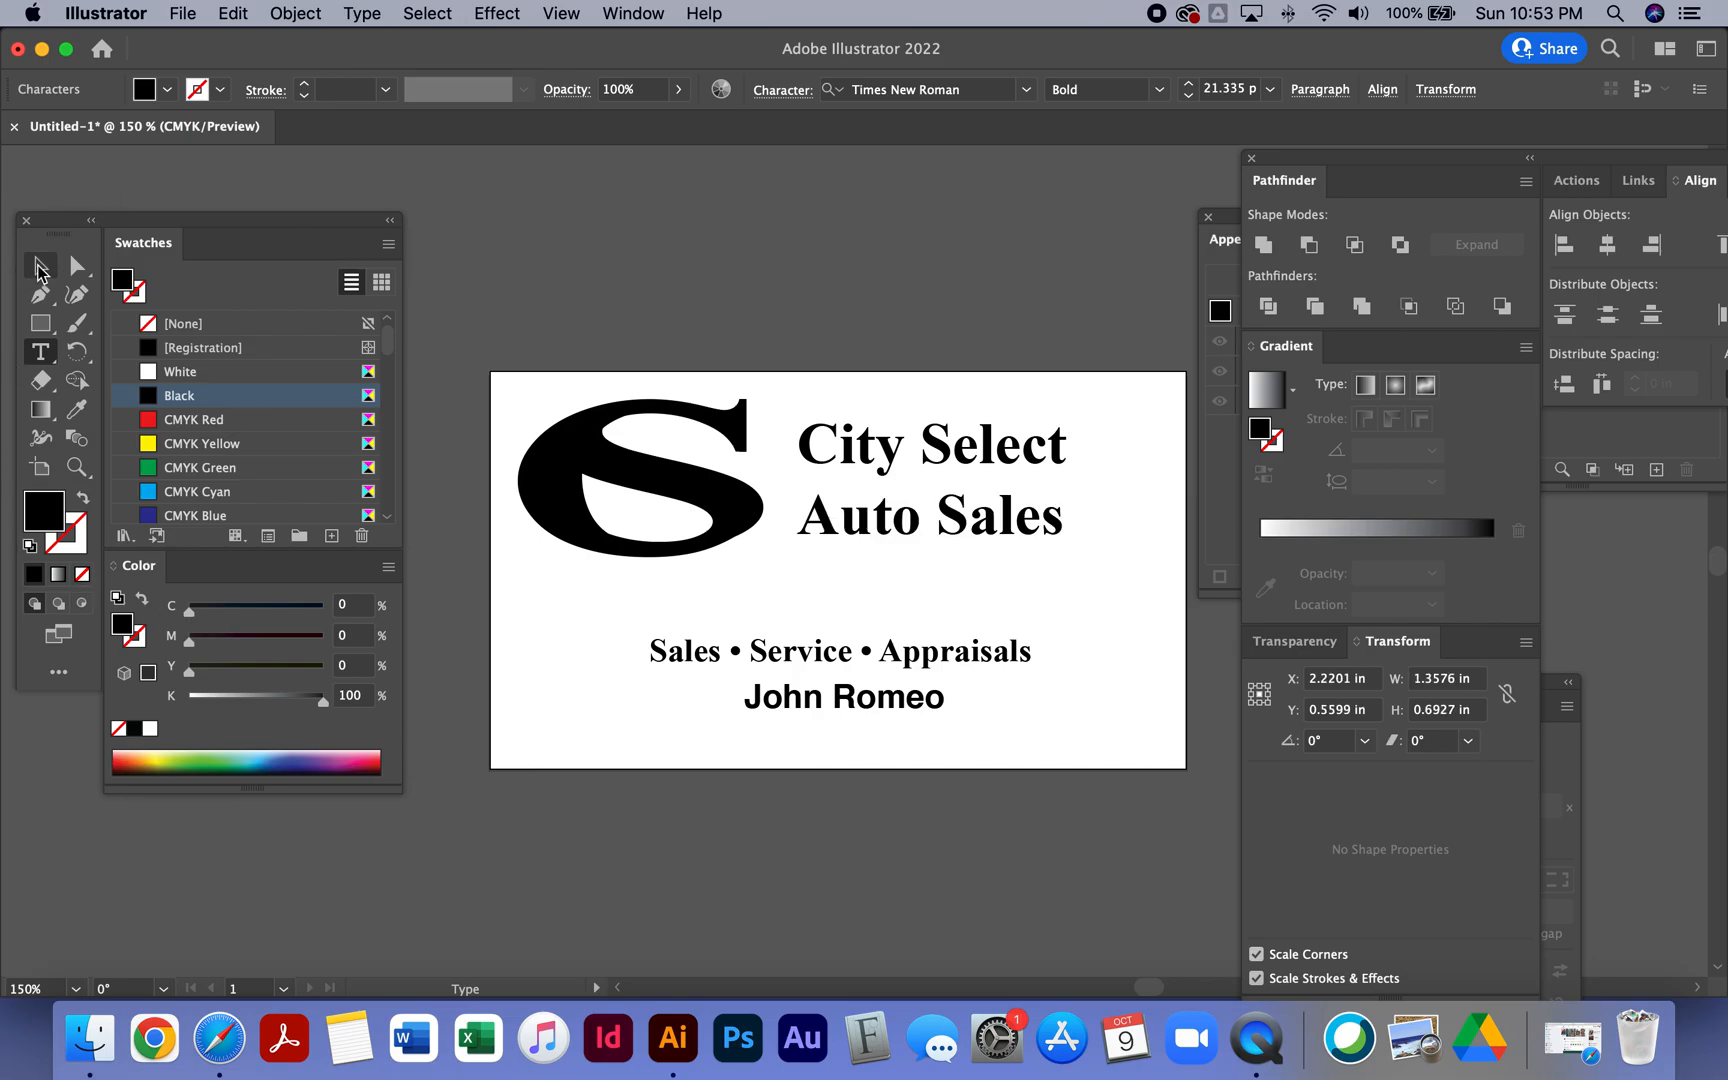
{"action": "left_click", "coordinate": [40, 265]}
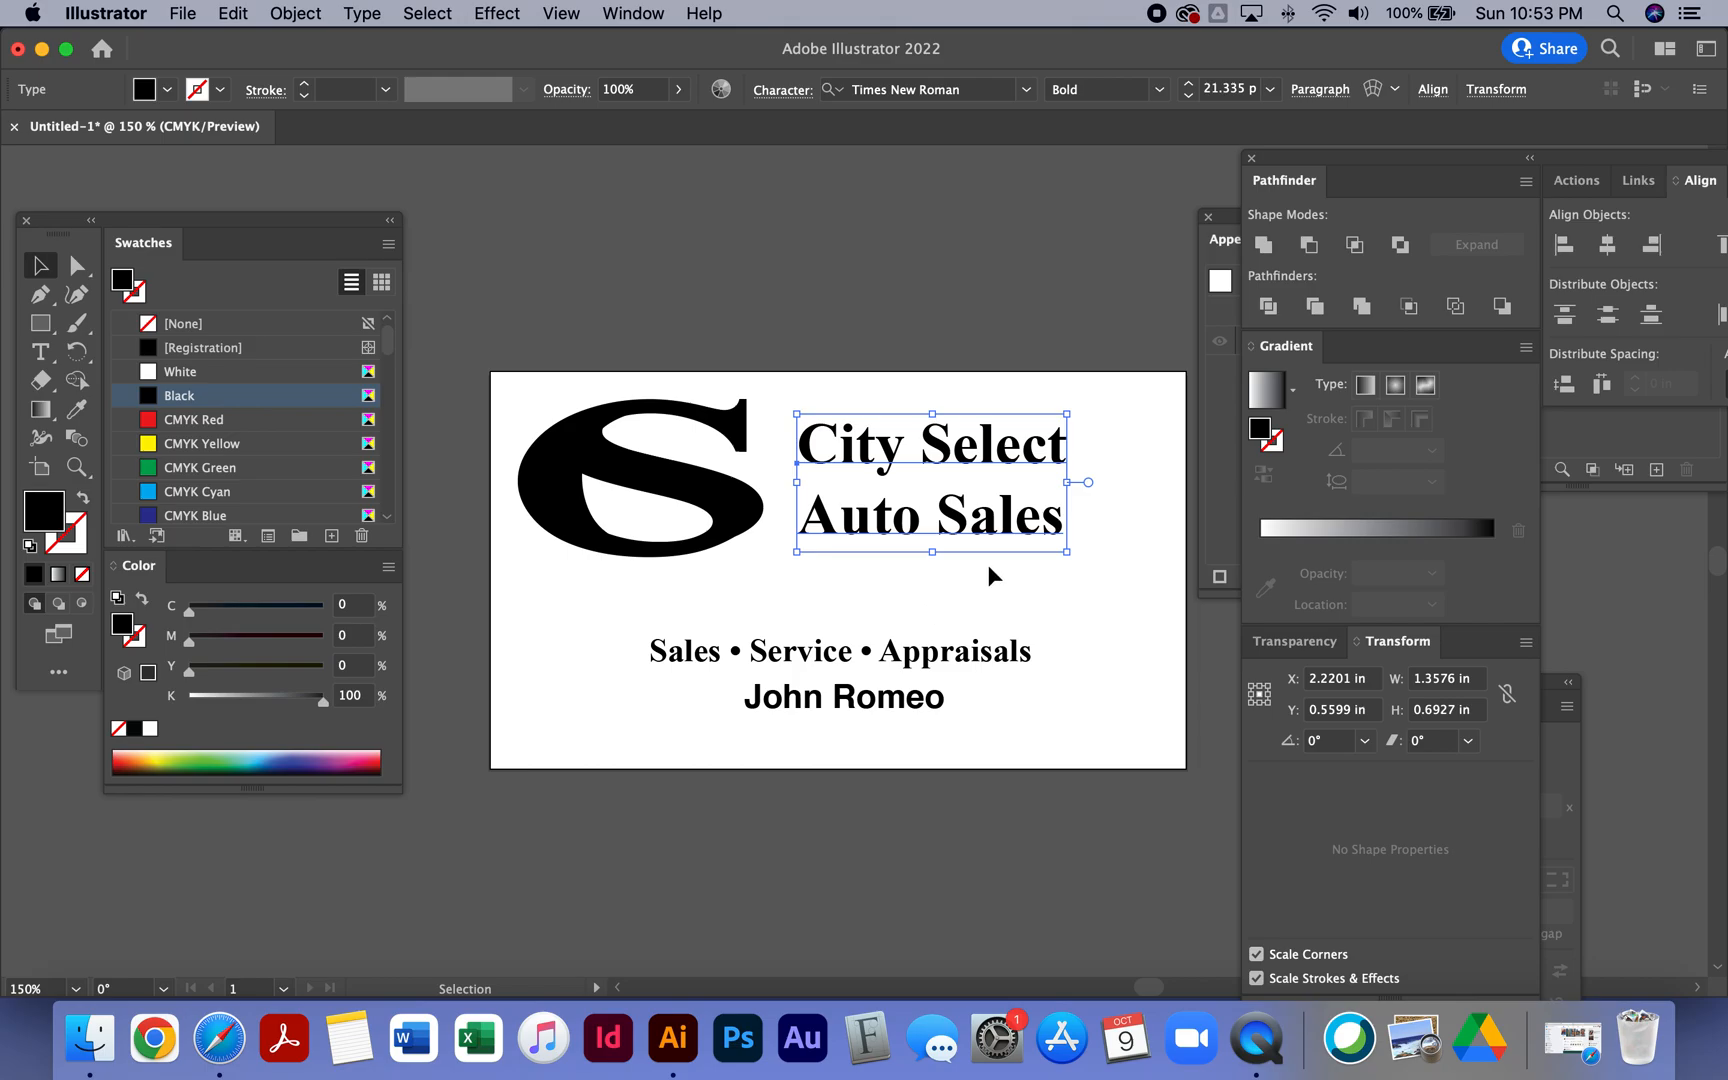
- Enlarge the company name to about 23 pt, shrink the logo slightly, and move the name closer to it
{"action": "mouse_move", "coordinate": [988, 517]}
{"action": "left_mouse_down"}
{"action": "mouse_move", "coordinate": [1005, 505]}
{"action": "mouse_move", "coordinate": [1145, 556]}
{"action": "mouse_move", "coordinate": [1015, 538]}
{"action": "left_mouse_up"}
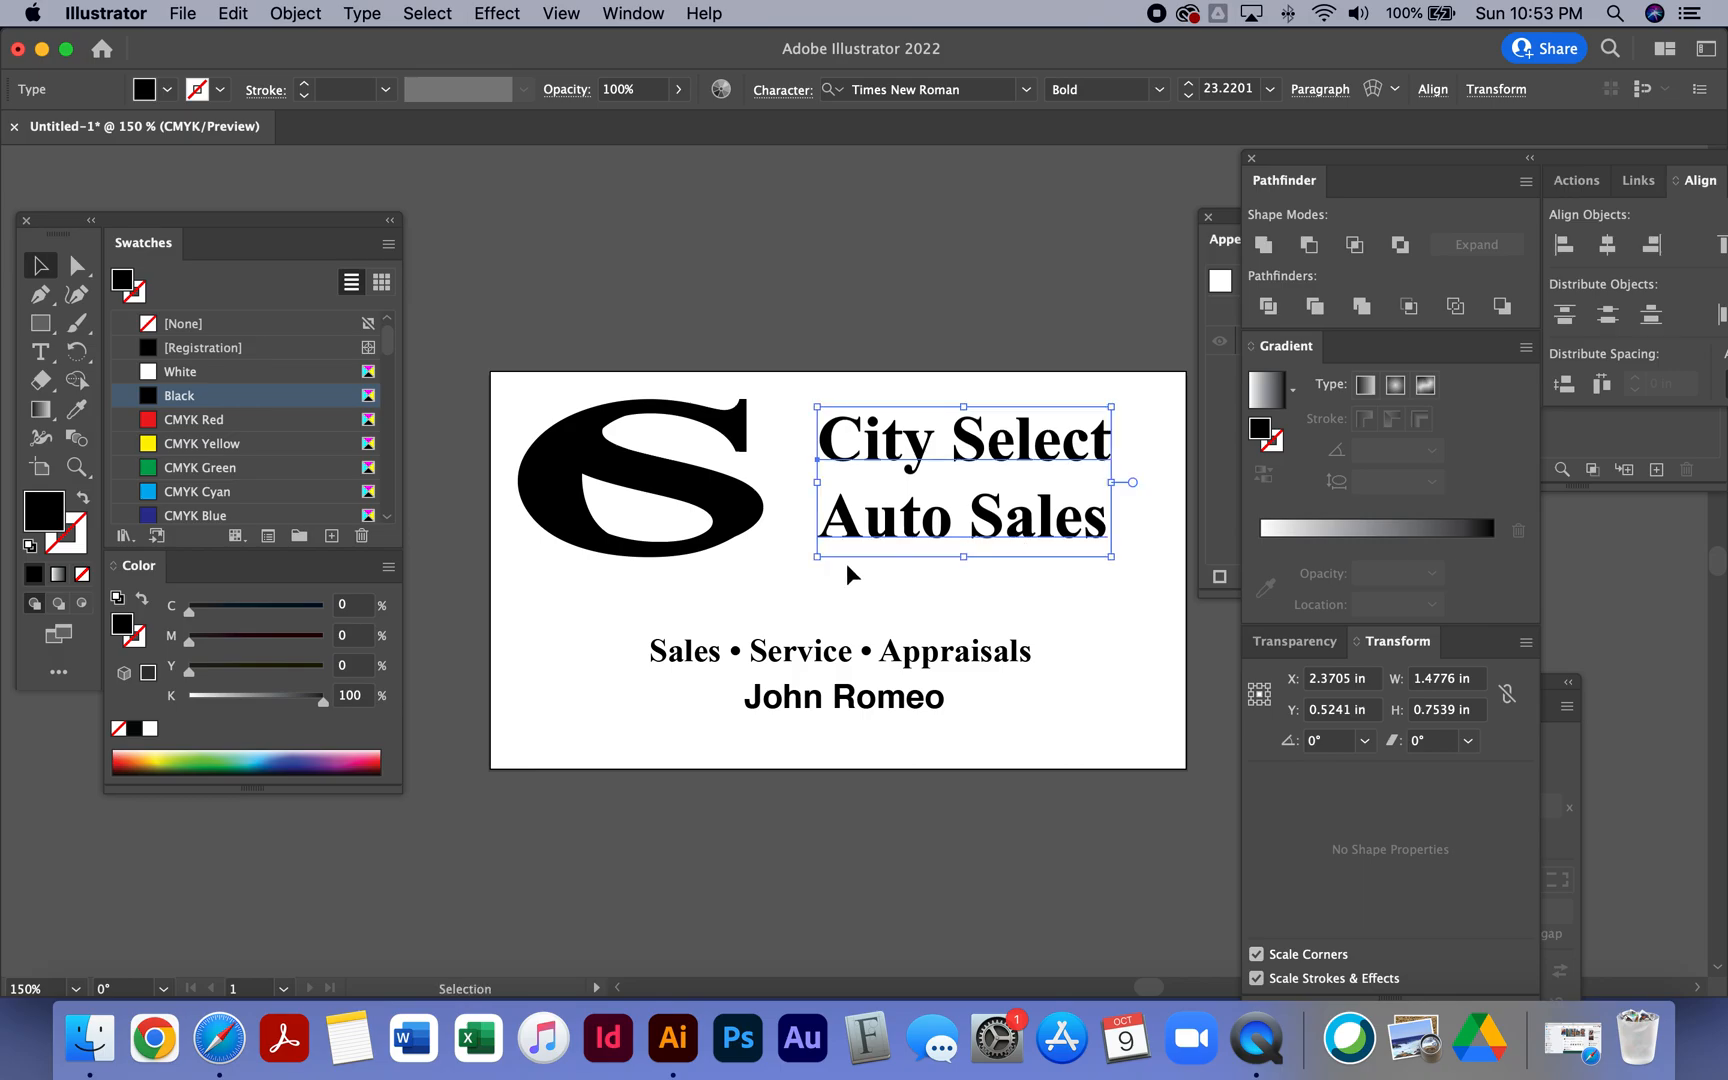
{"action": "left_click", "coordinate": [720, 553]}
{"action": "mouse_move", "coordinate": [766, 557]}
{"action": "left_mouse_down"}
{"action": "mouse_move", "coordinate": [717, 548]}
{"action": "mouse_move", "coordinate": [738, 560]}
{"action": "left_mouse_up"}
{"action": "left_click_drag", "start_coordinate": [923, 531], "coordinate": [885, 528]}
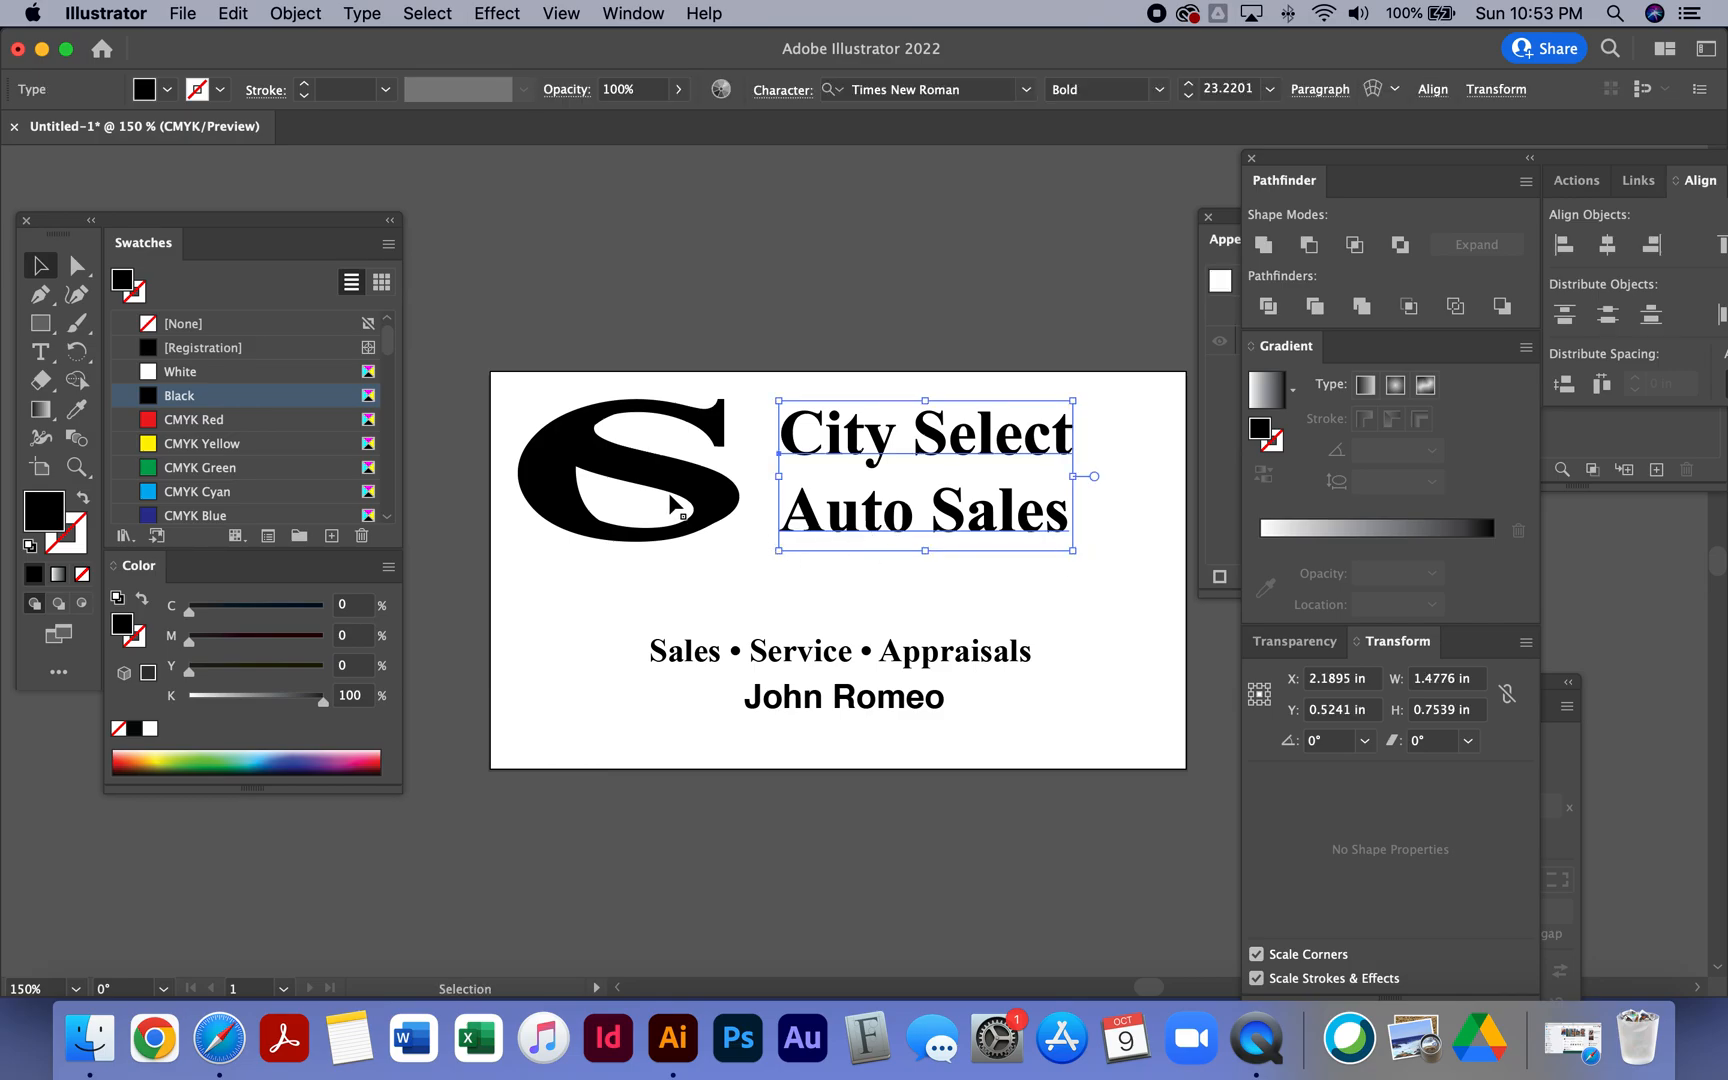
- Set the company name's leading to 25 pt
{"action": "left_click", "coordinate": [779, 259]}
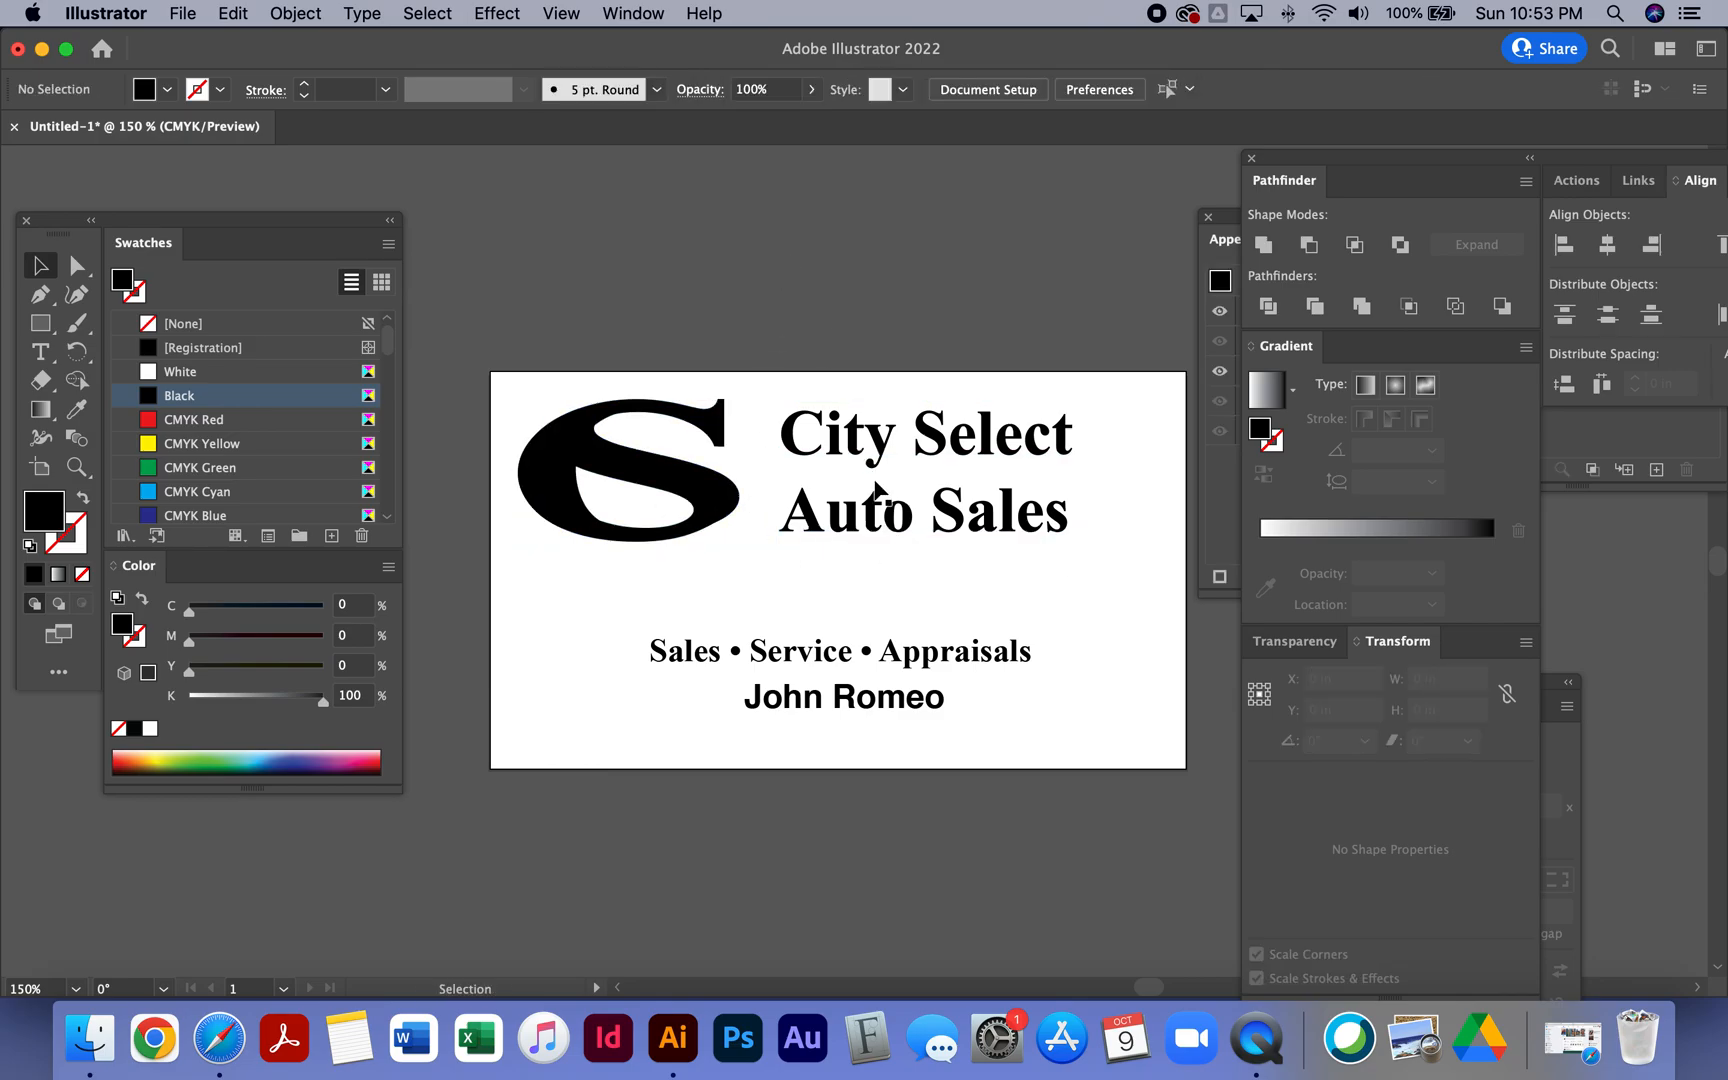
{"action": "left_click", "coordinate": [918, 520]}
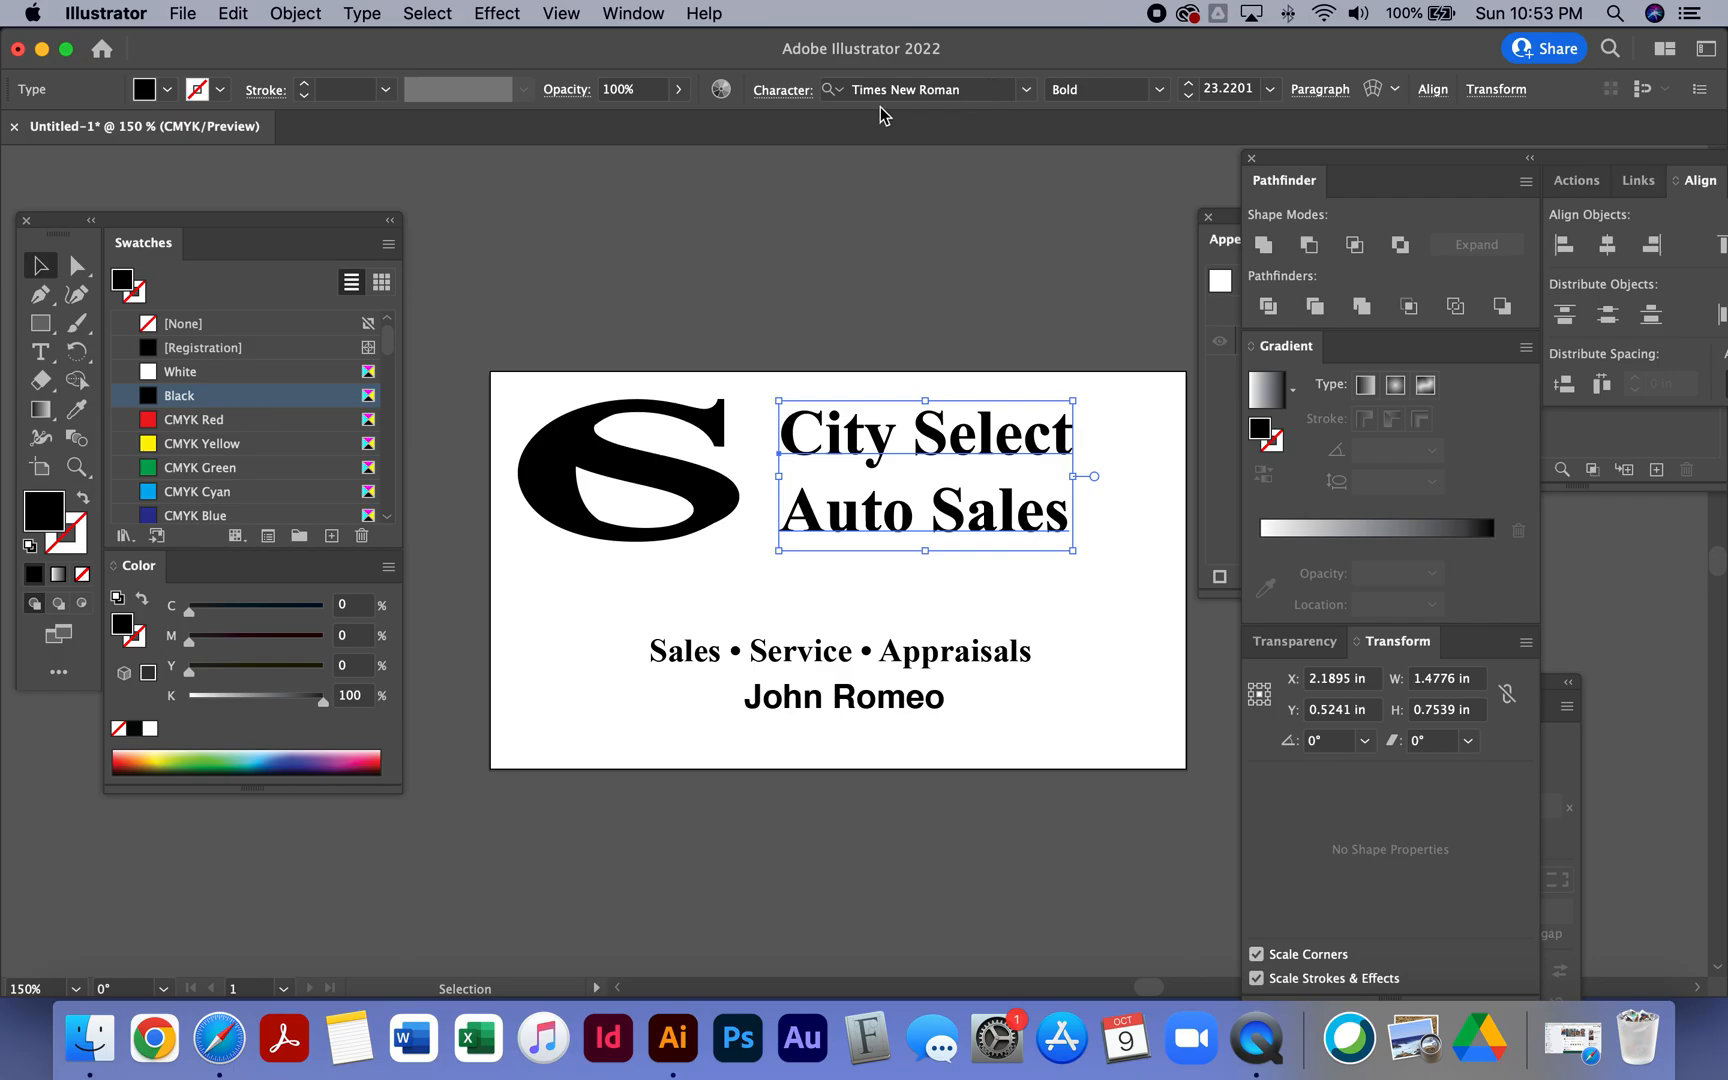
{"action": "left_click", "coordinate": [806, 92]}
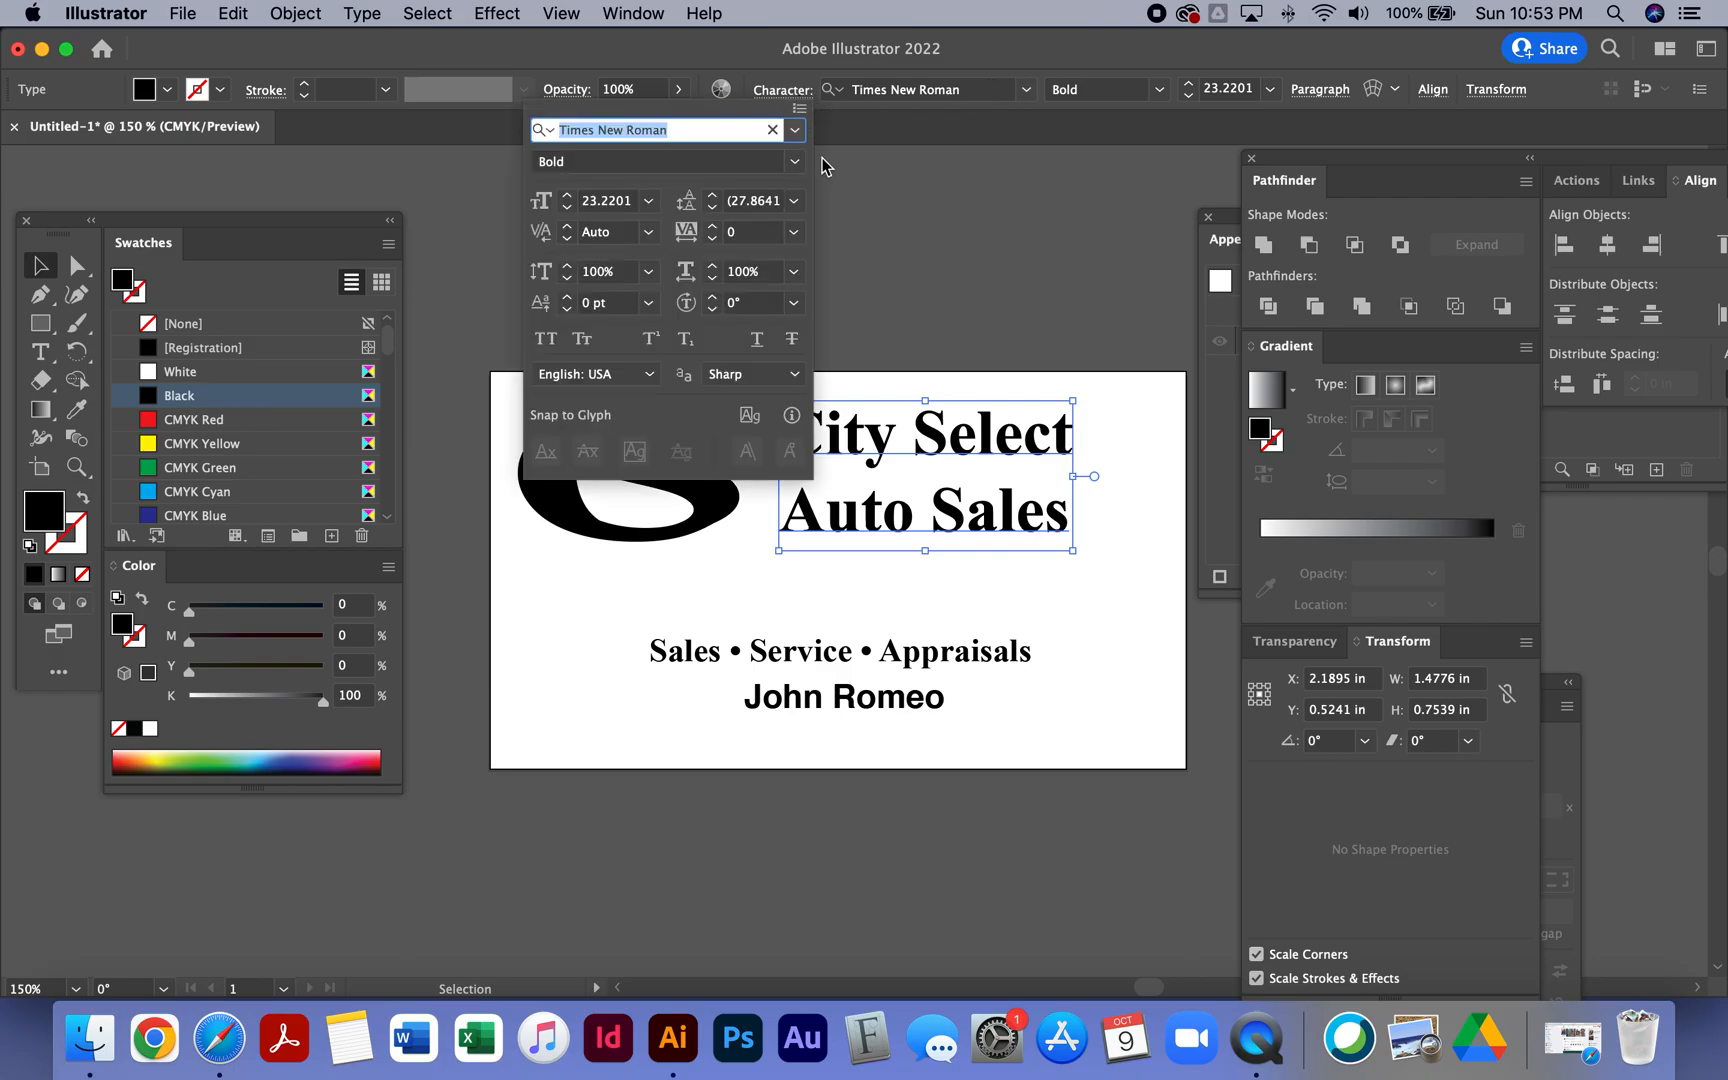
{"action": "left_click", "coordinate": [713, 205]}
{"action": "left_click", "coordinate": [713, 205]}
{"action": "left_click", "coordinate": [713, 205]}
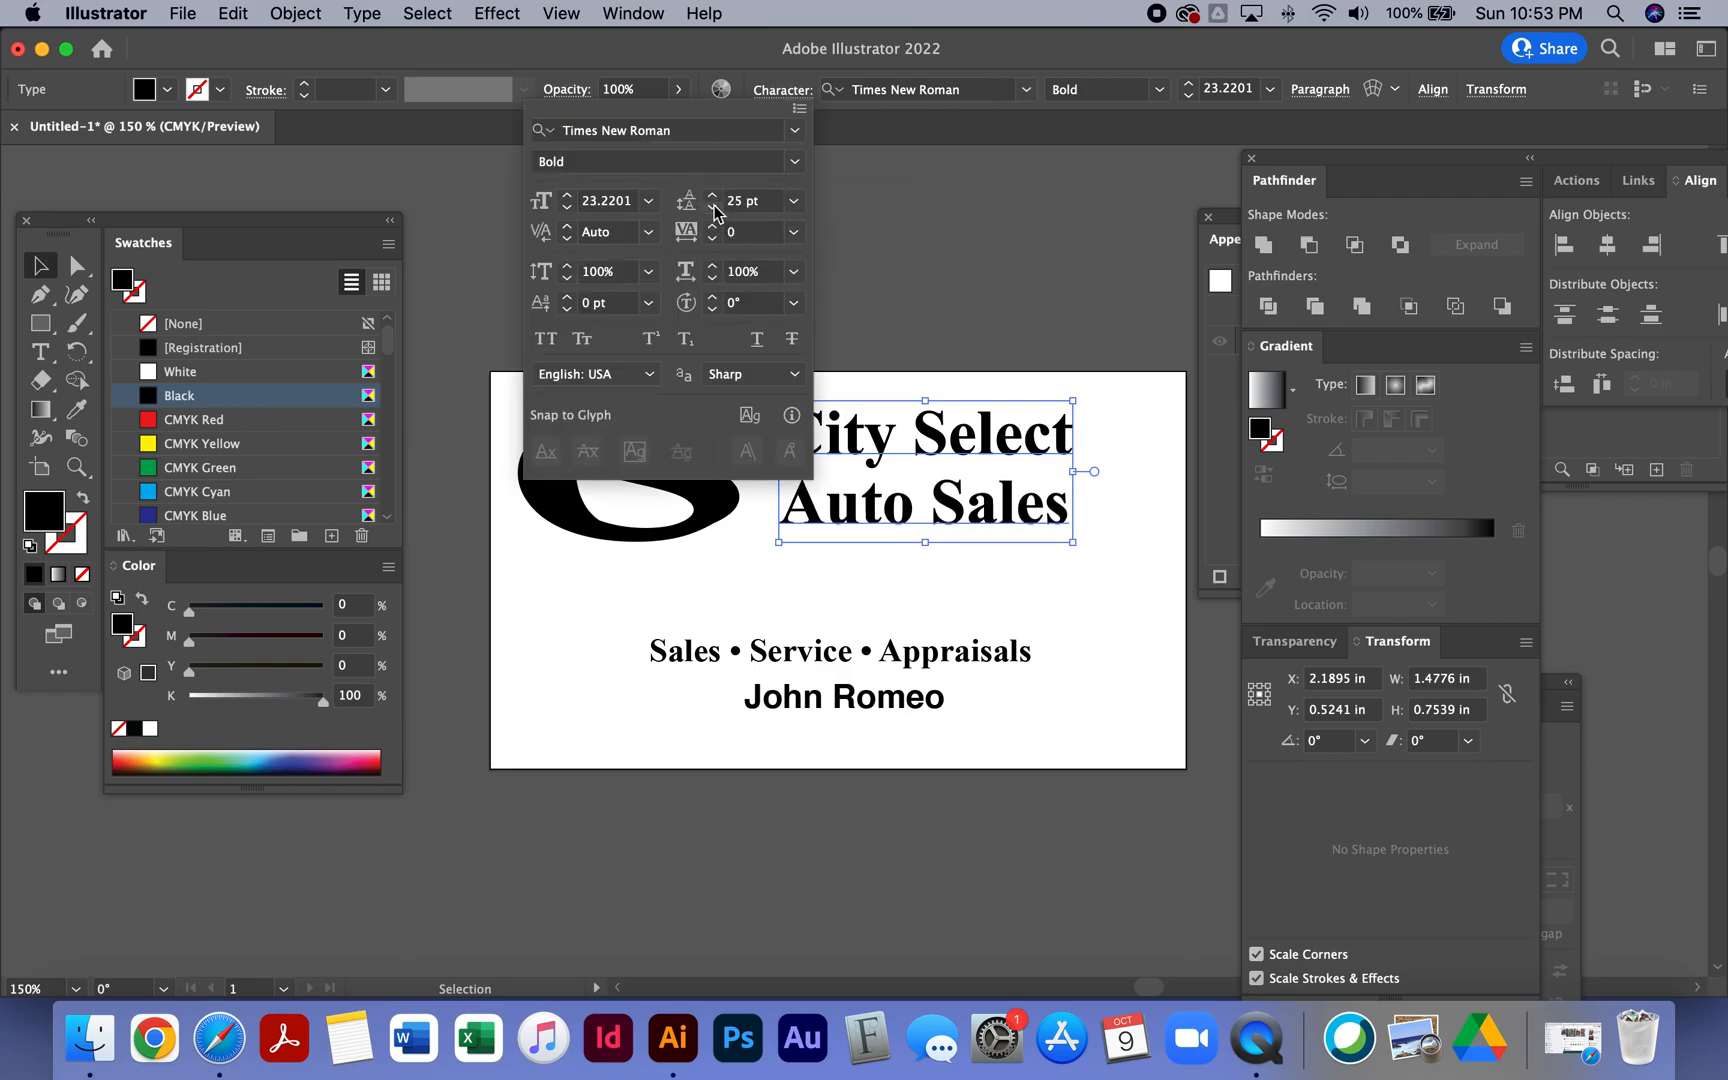
{"action": "left_click", "coordinate": [713, 205]}
{"action": "left_click", "coordinate": [38, 267]}
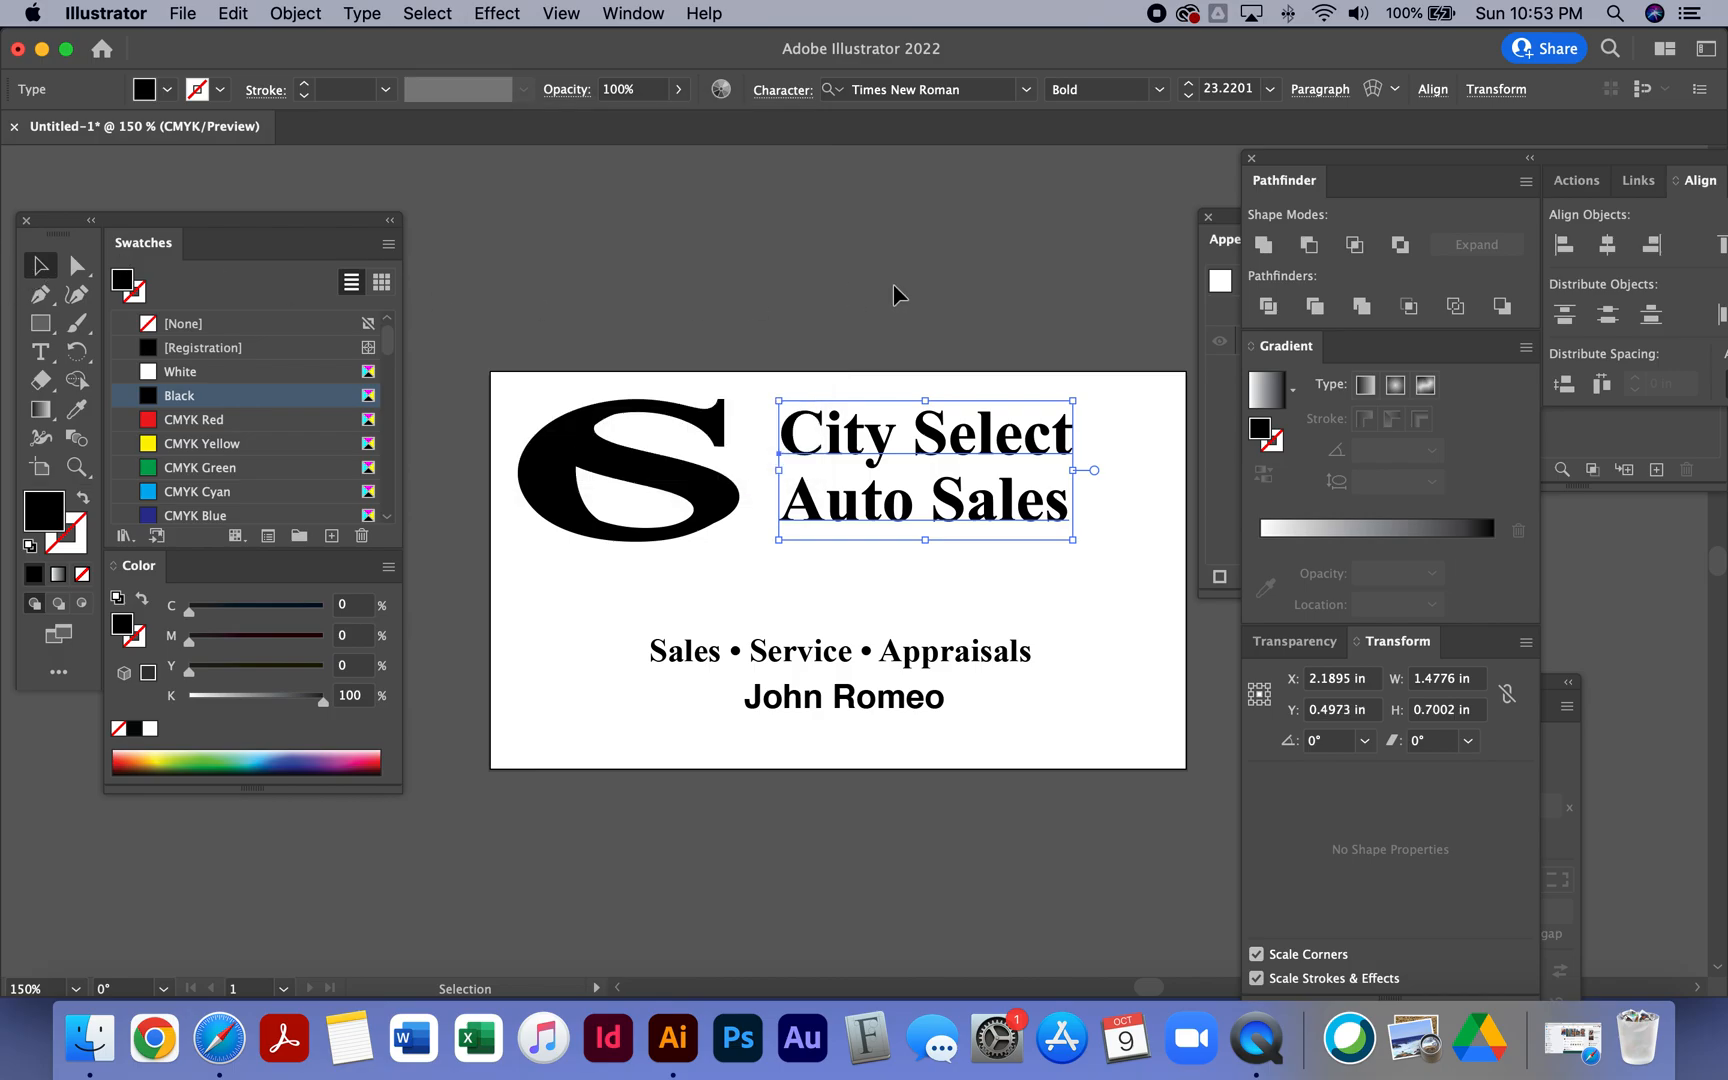
- Scale the company name text block up slightly
{"action": "left_click", "coordinate": [890, 285]}
{"action": "left_click", "coordinate": [924, 478]}
{"action": "left_click_drag", "start_coordinate": [1068, 538], "coordinate": [1109, 551]}
{"action": "left_click", "coordinate": [707, 333]}
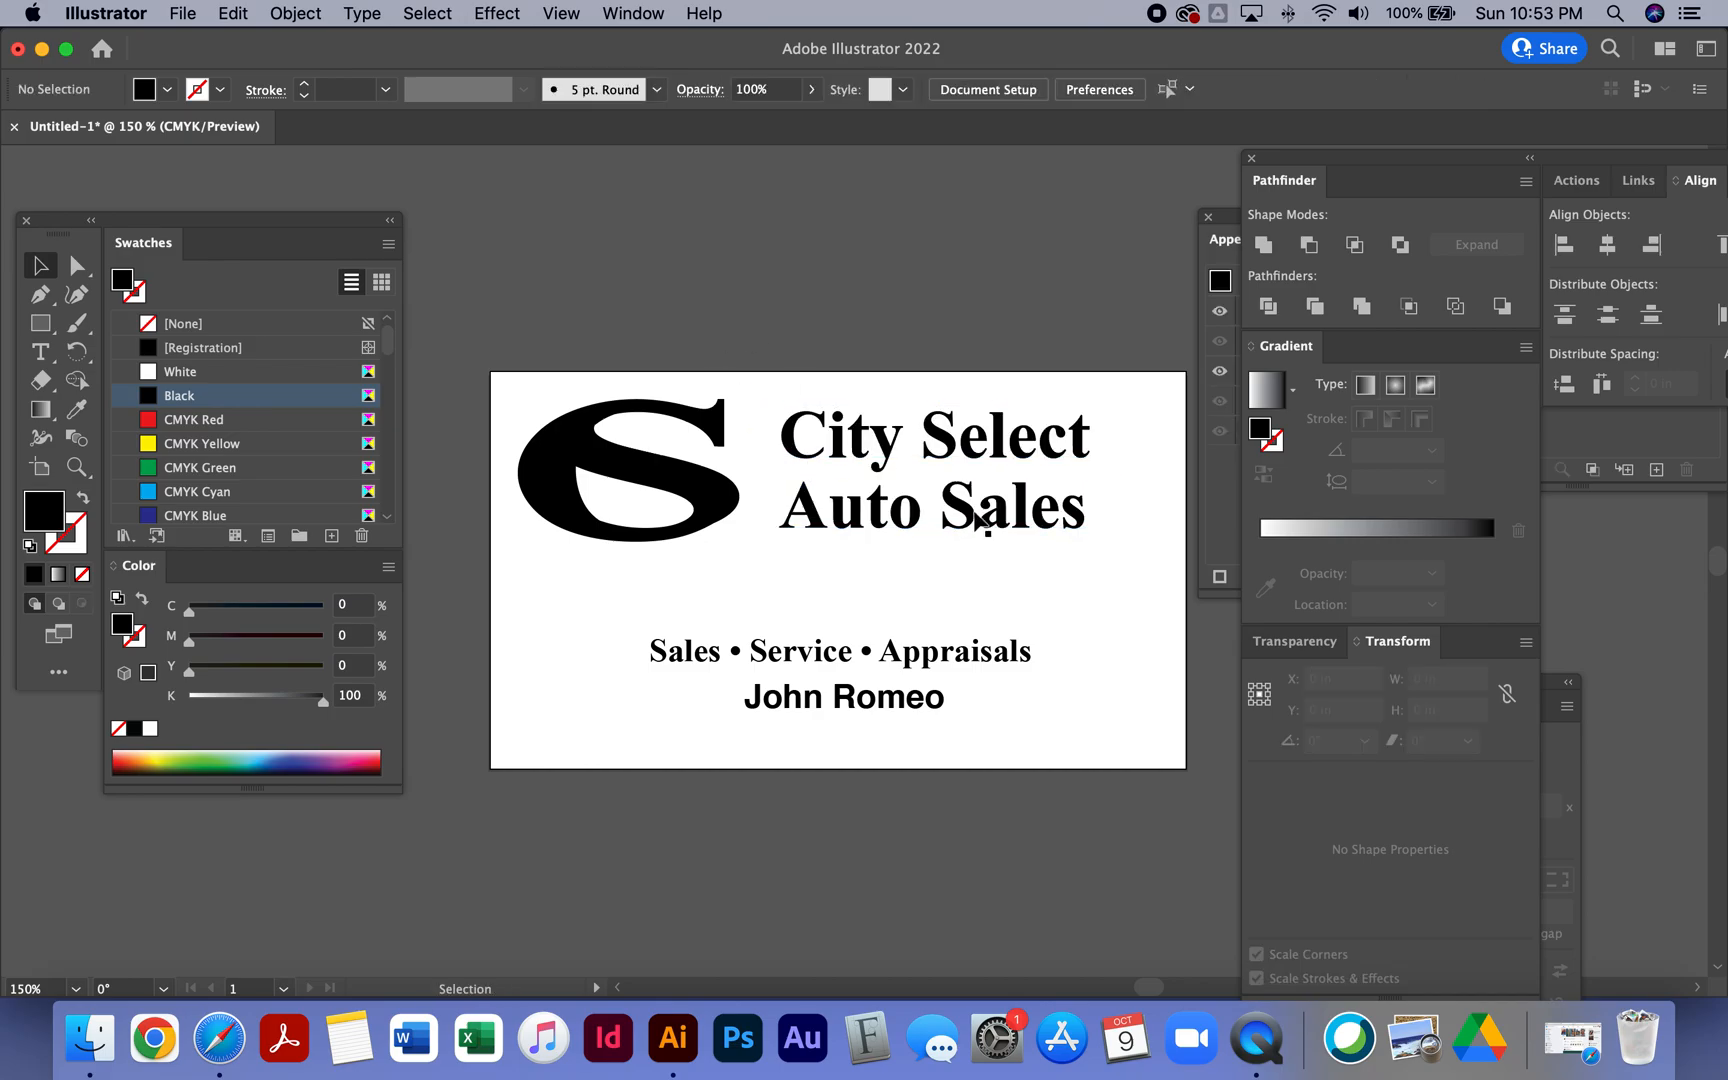
- Align the logo and company name on their vertical centres and shift both slightly right
{"action": "left_click", "coordinate": [815, 512]}
{"action": "left_click", "coordinate": [728, 510], "text": "shift"}
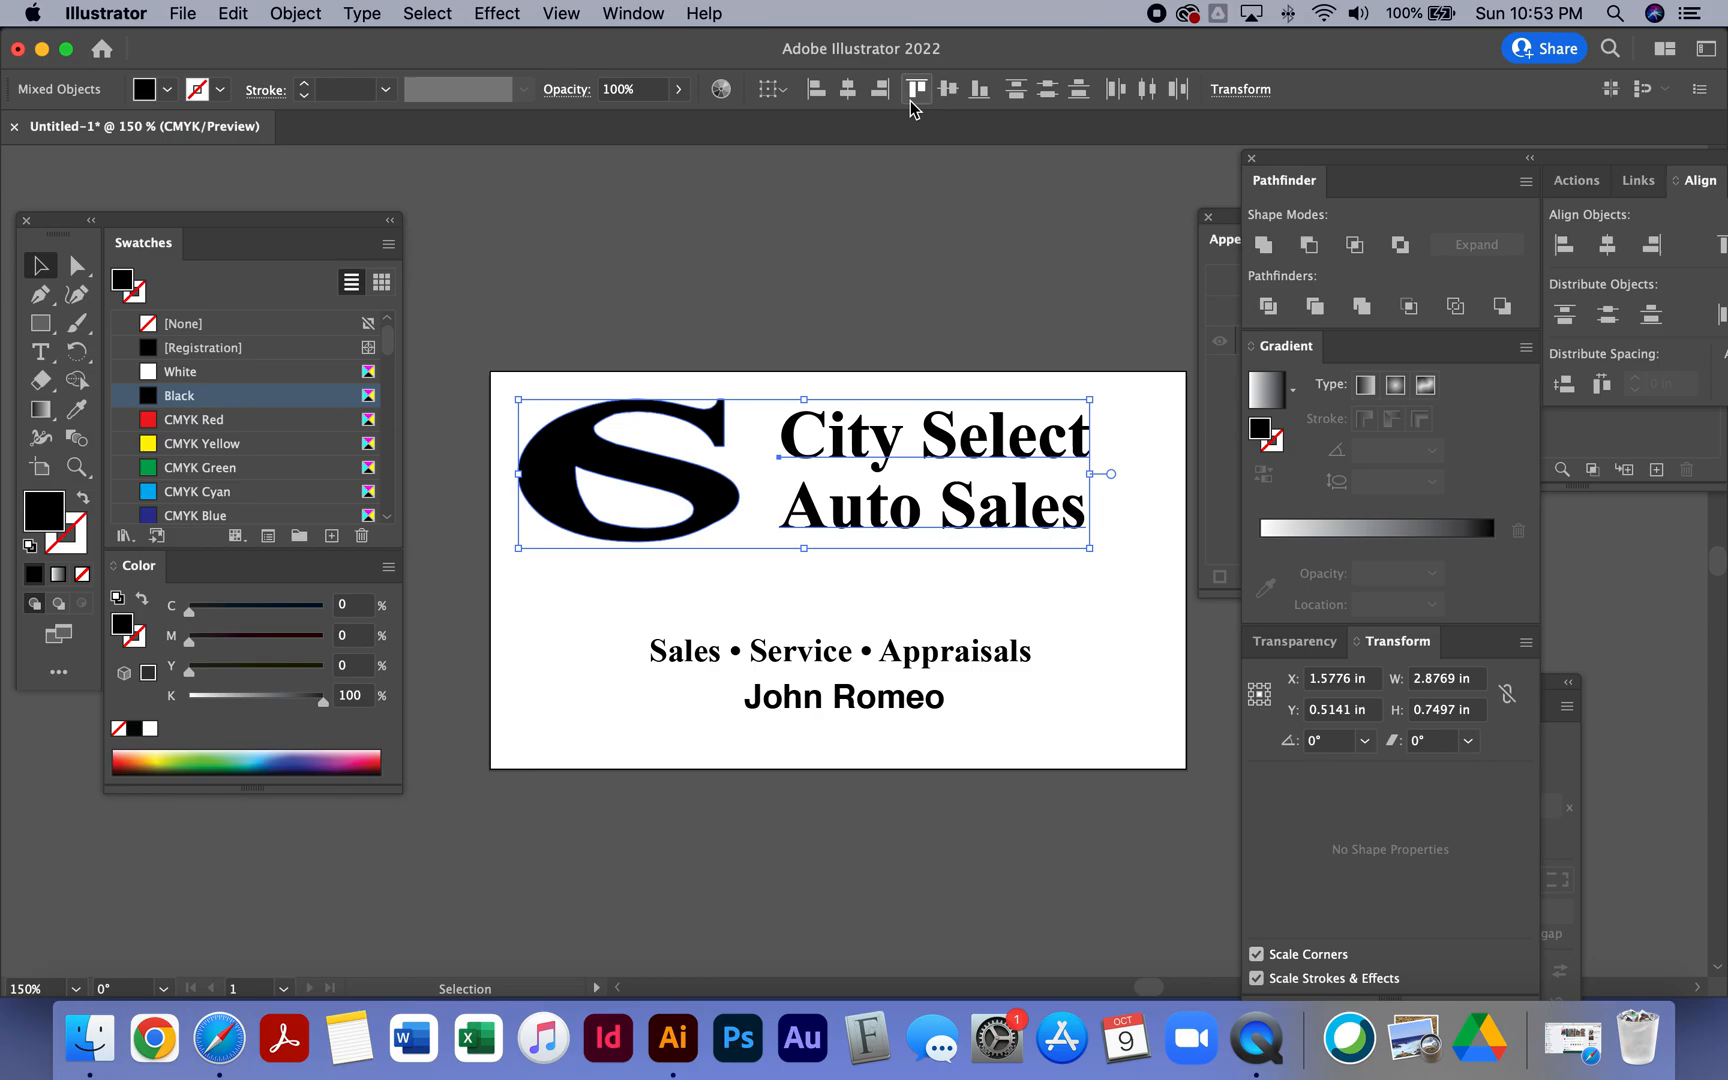
{"action": "left_click", "coordinate": [948, 96]}
{"action": "left_click_drag", "start_coordinate": [717, 509], "coordinate": [734, 502]}
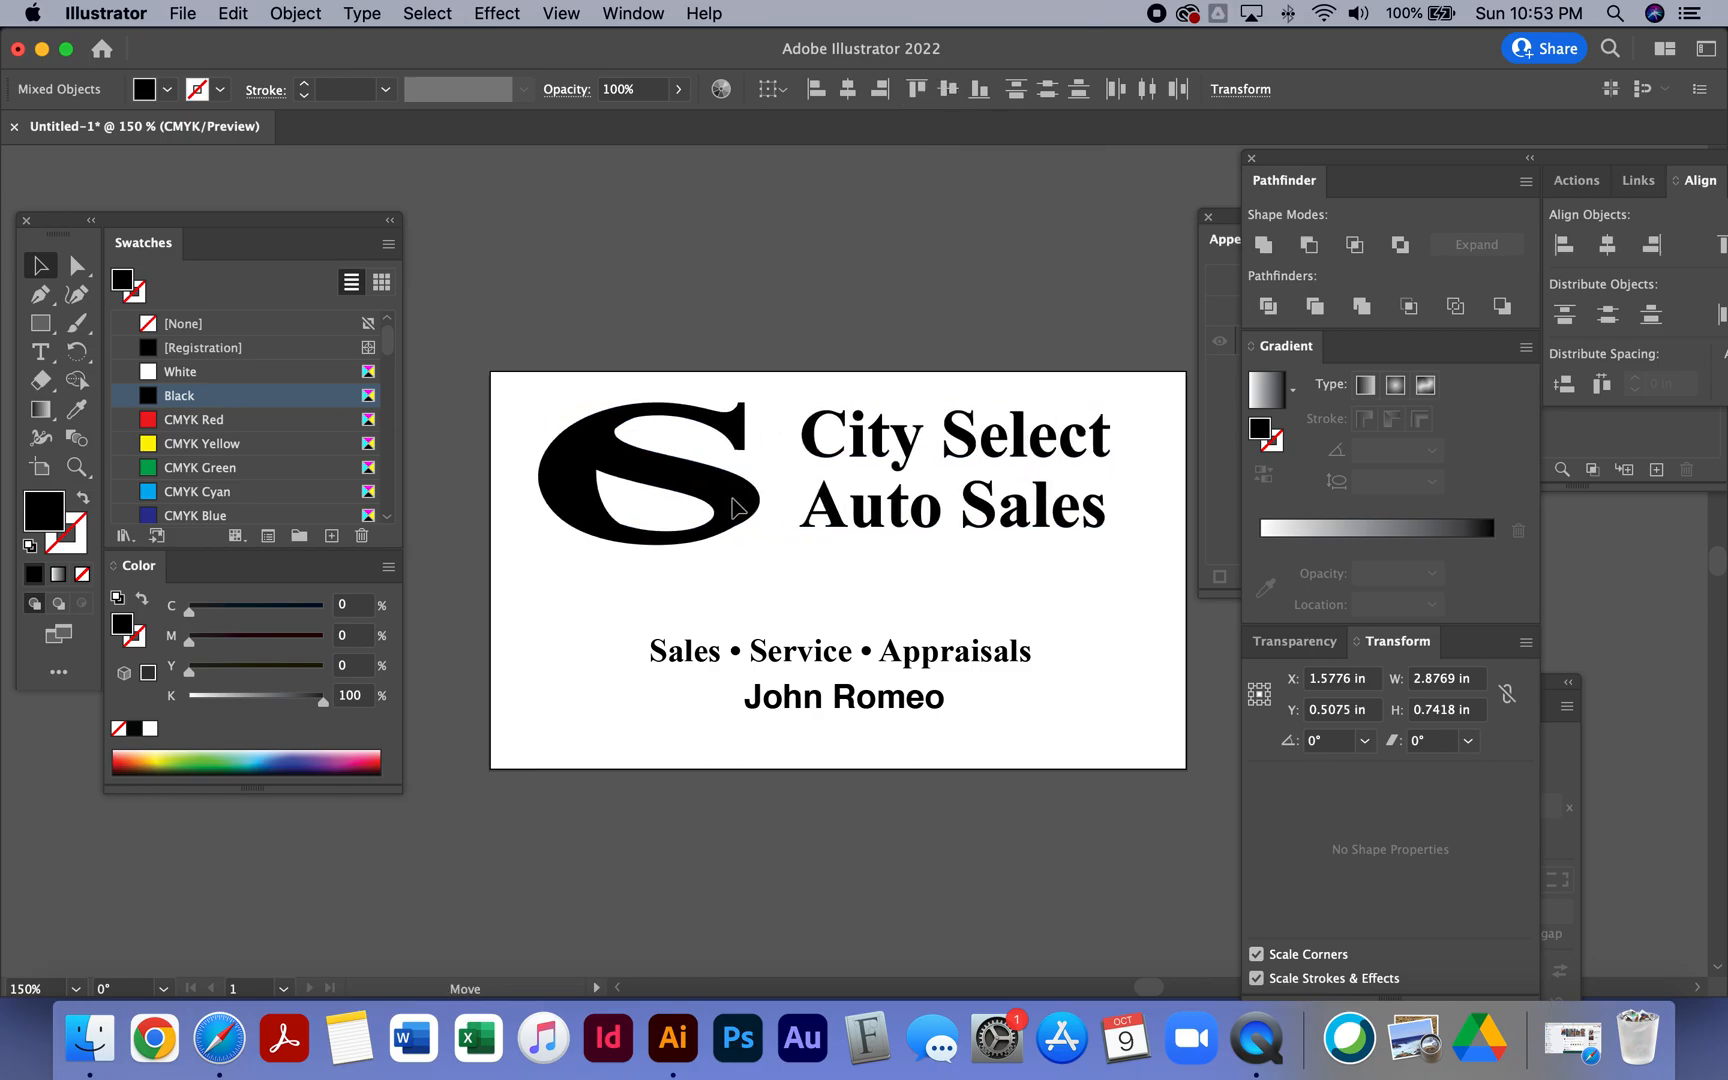
{"action": "left_click_drag", "start_coordinate": [735, 510], "coordinate": [736, 510]}
{"action": "left_click", "coordinate": [760, 300]}
- Move the tagline directly under the company name and set its size to 11 pt
{"action": "left_click_drag", "start_coordinate": [834, 659], "coordinate": [987, 575]}
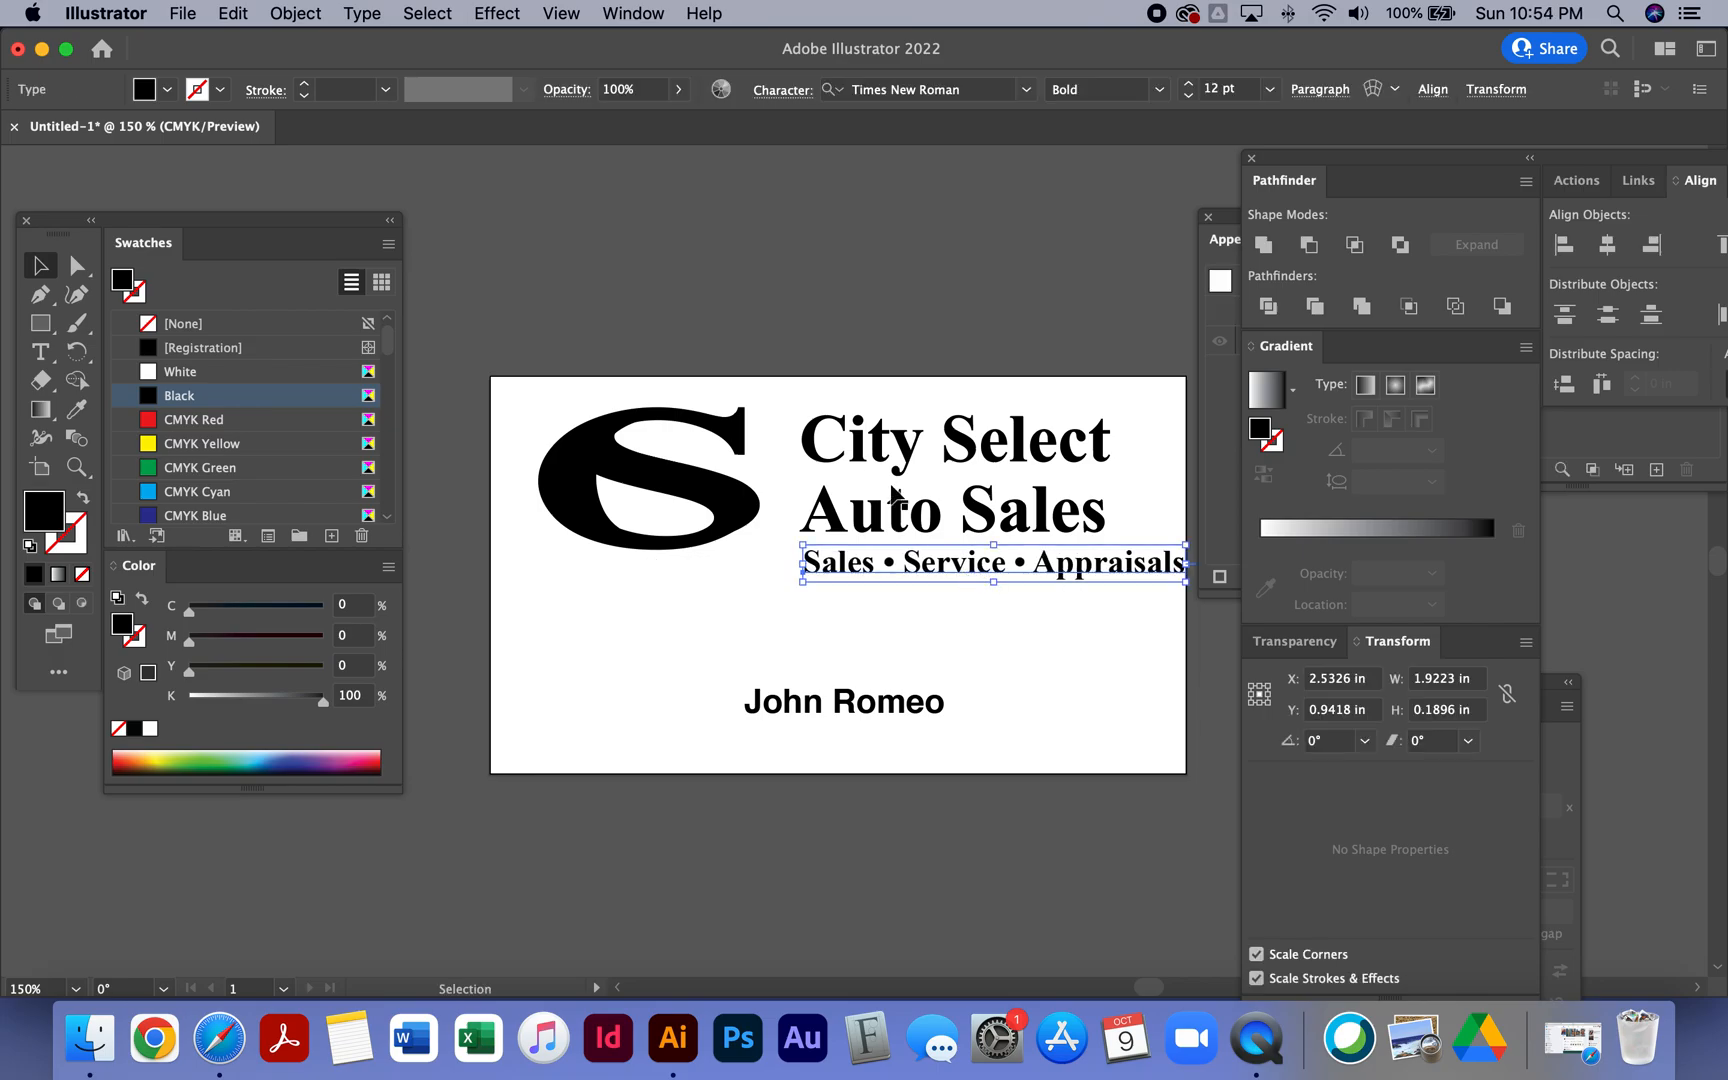
{"action": "left_click", "coordinate": [1188, 95]}
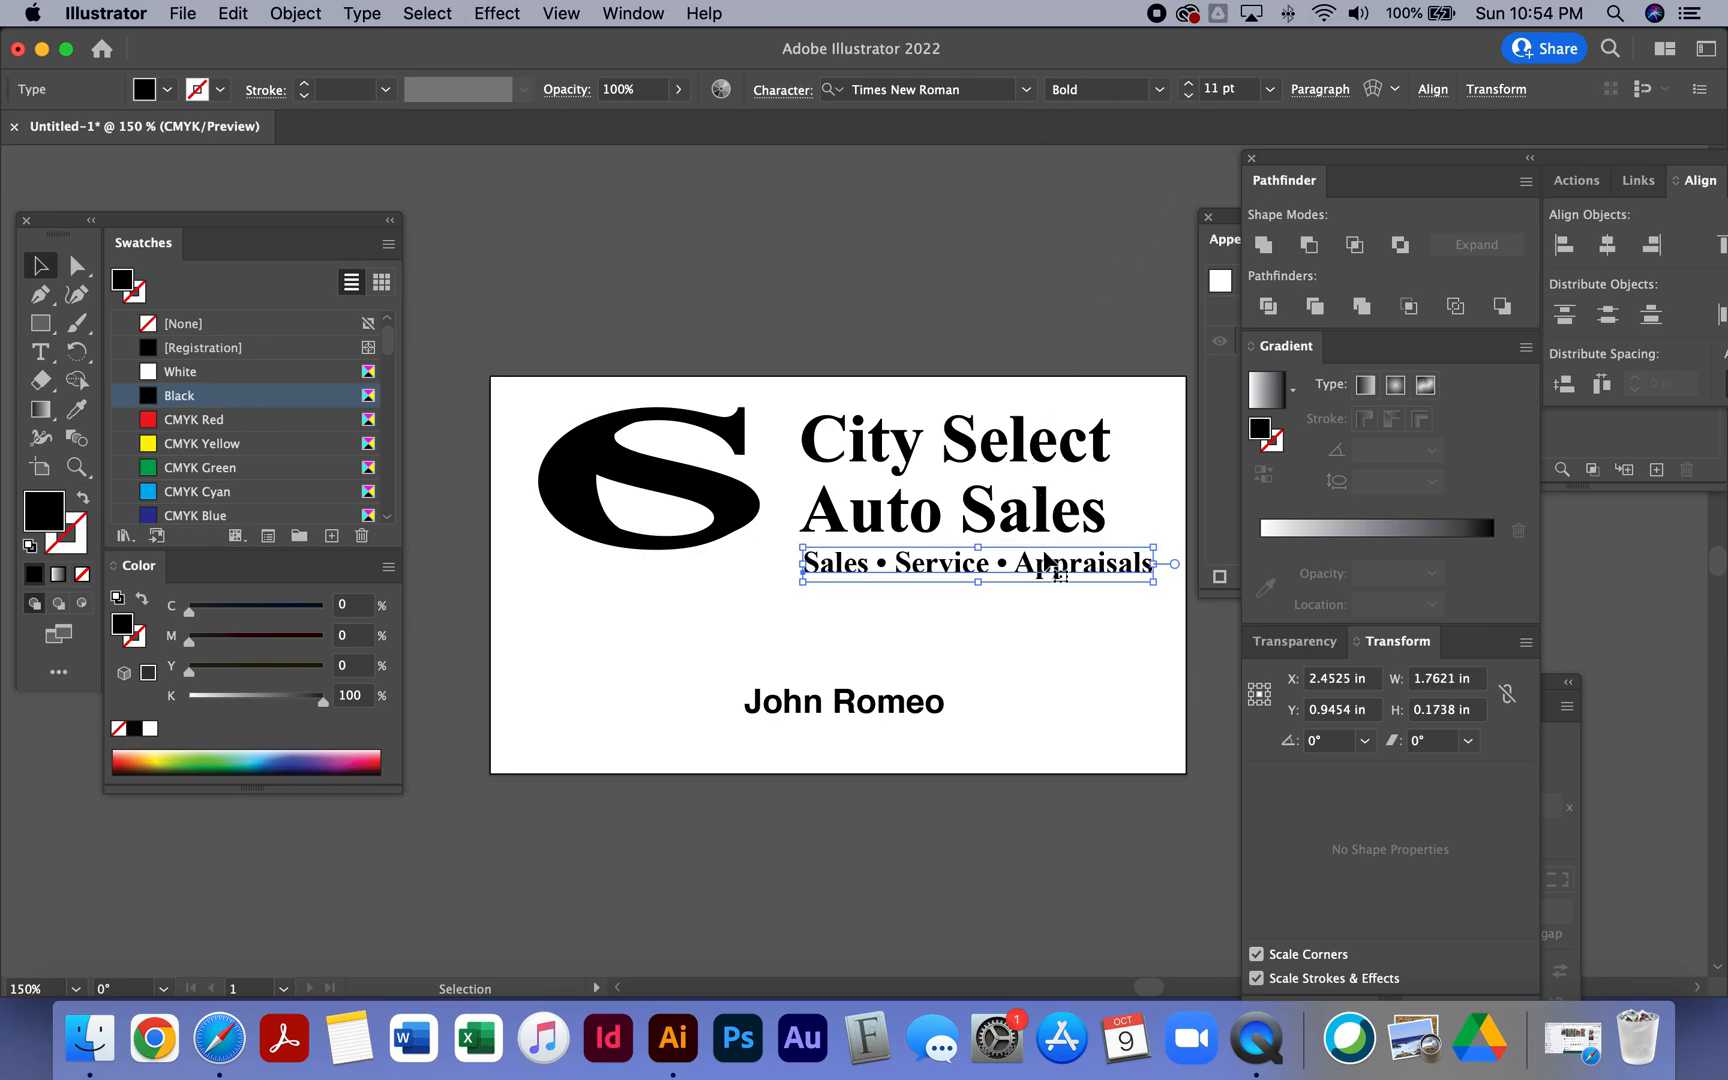
{"action": "left_click_drag", "start_coordinate": [1045, 567], "coordinate": [1020, 563]}
- Enlarge the logo from its lower-left corner and nudge the tagline slightly into place
{"action": "left_click", "coordinate": [710, 510]}
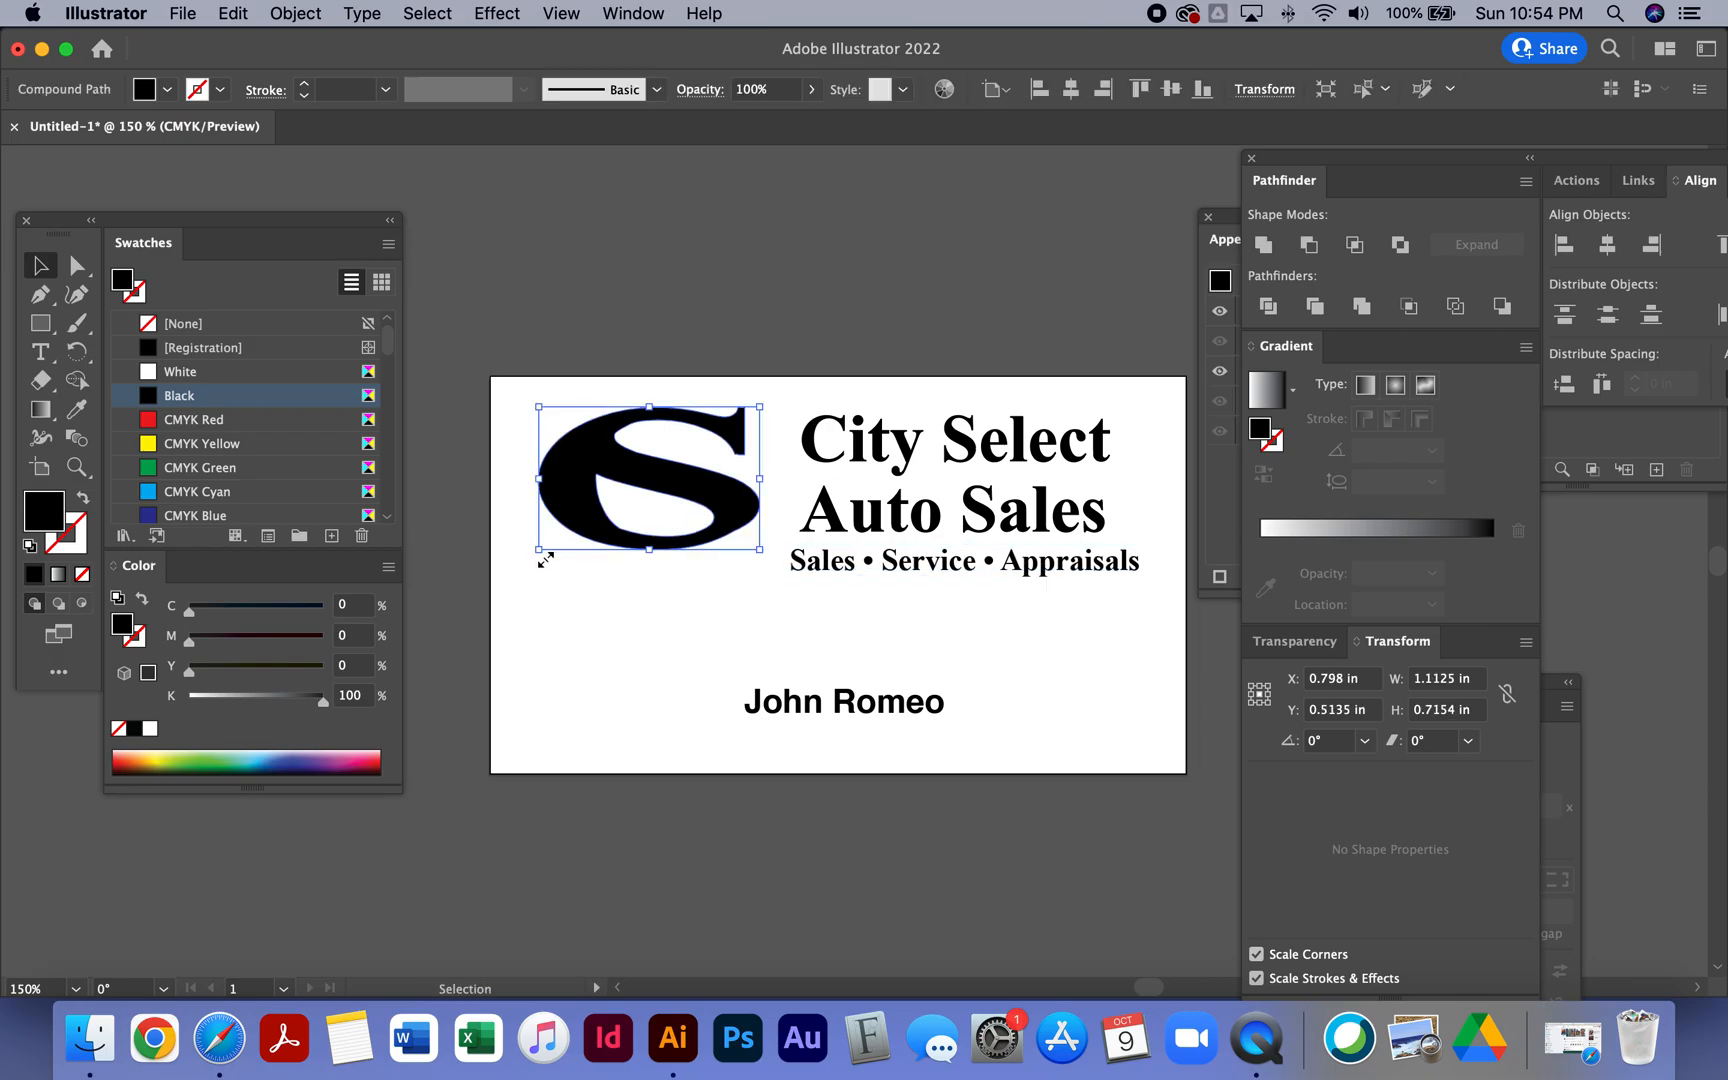
{"action": "left_click_drag", "start_coordinate": [543, 553], "coordinate": [509, 572]}
{"action": "left_click", "coordinate": [742, 306]}
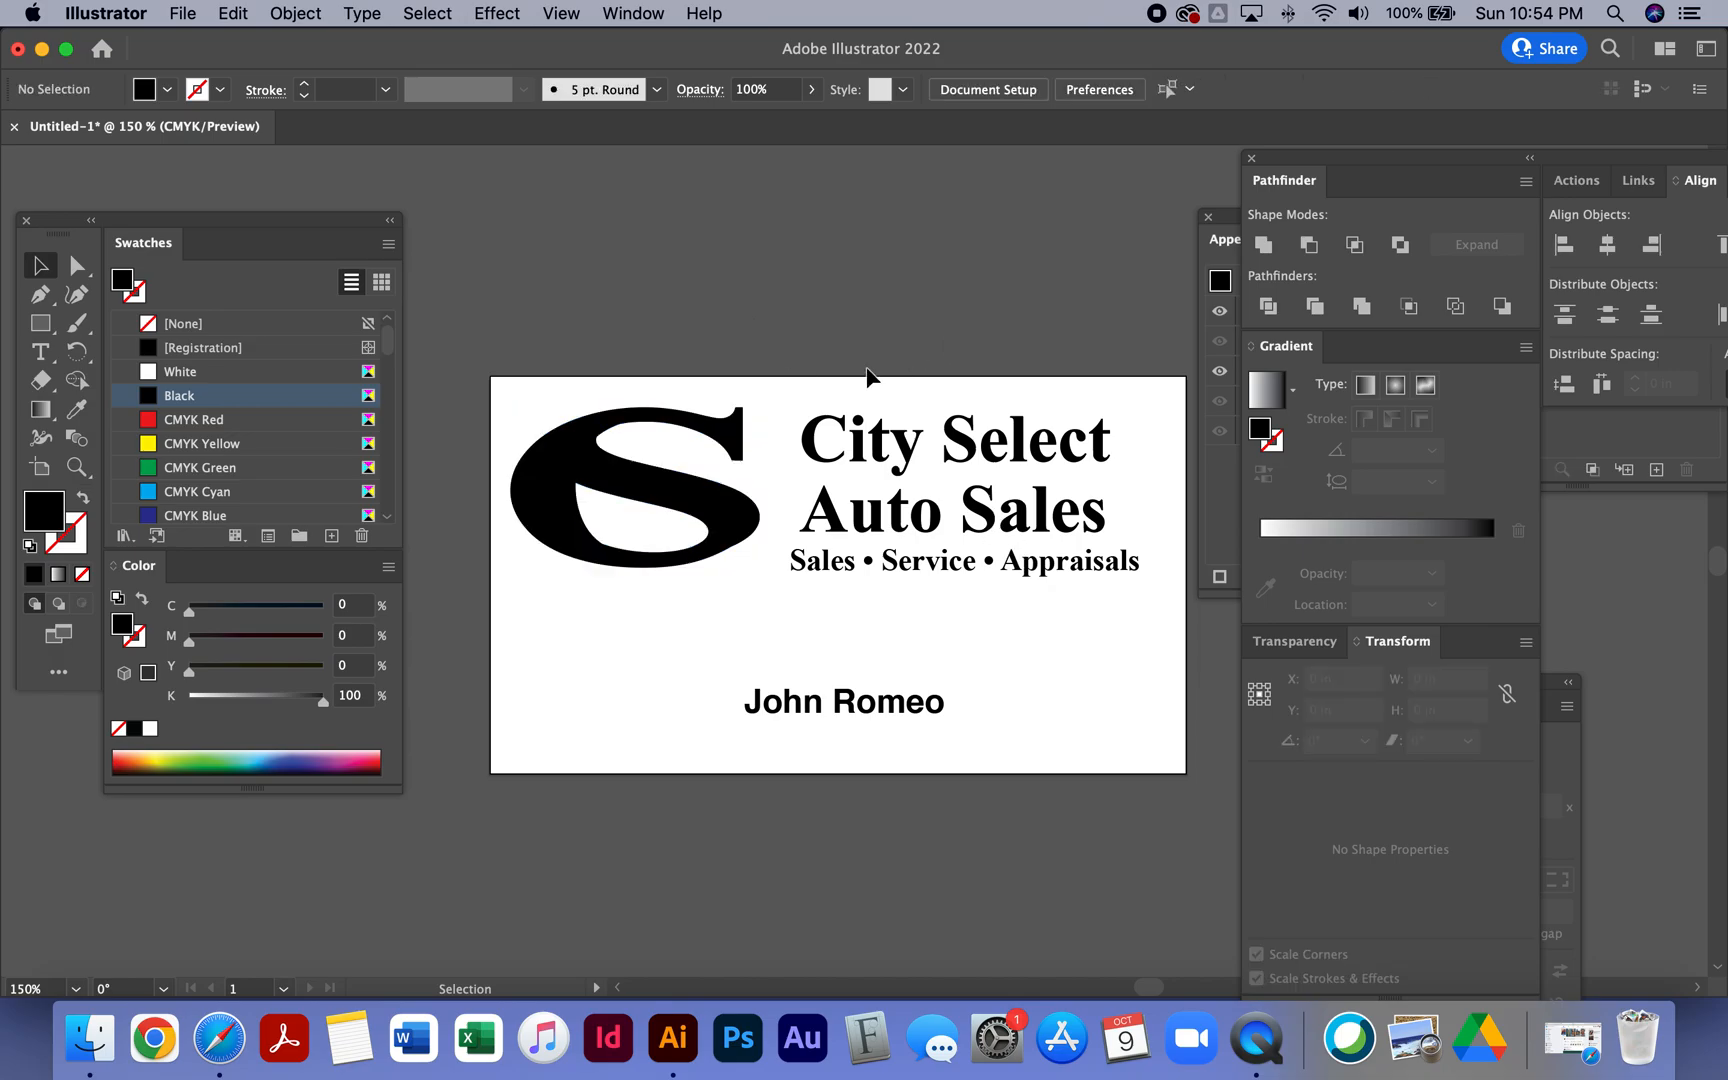
{"action": "left_click_drag", "start_coordinate": [1008, 564], "coordinate": [1019, 554]}
{"action": "left_click", "coordinate": [779, 336]}
- Move the salesperson's name up below the tagline and set its size to 15 pt
{"action": "left_click_drag", "start_coordinate": [858, 707], "coordinate": [821, 641]}
{"action": "left_click", "coordinate": [1188, 83]}
{"action": "left_click", "coordinate": [1188, 83]}
{"action": "left_click", "coordinate": [1188, 83]}
{"action": "left_click_drag", "start_coordinate": [913, 647], "coordinate": [896, 656]}
- Duplicate the name line just below itself and set the copy's style to Helvetica Regular
{"action": "left_click", "coordinate": [894, 682]}
{"action": "left_click", "coordinate": [905, 645]}
{"action": "key", "text": "a"}
{"action": "left_click_drag", "start_coordinate": [903, 643], "coordinate": [862, 688]}
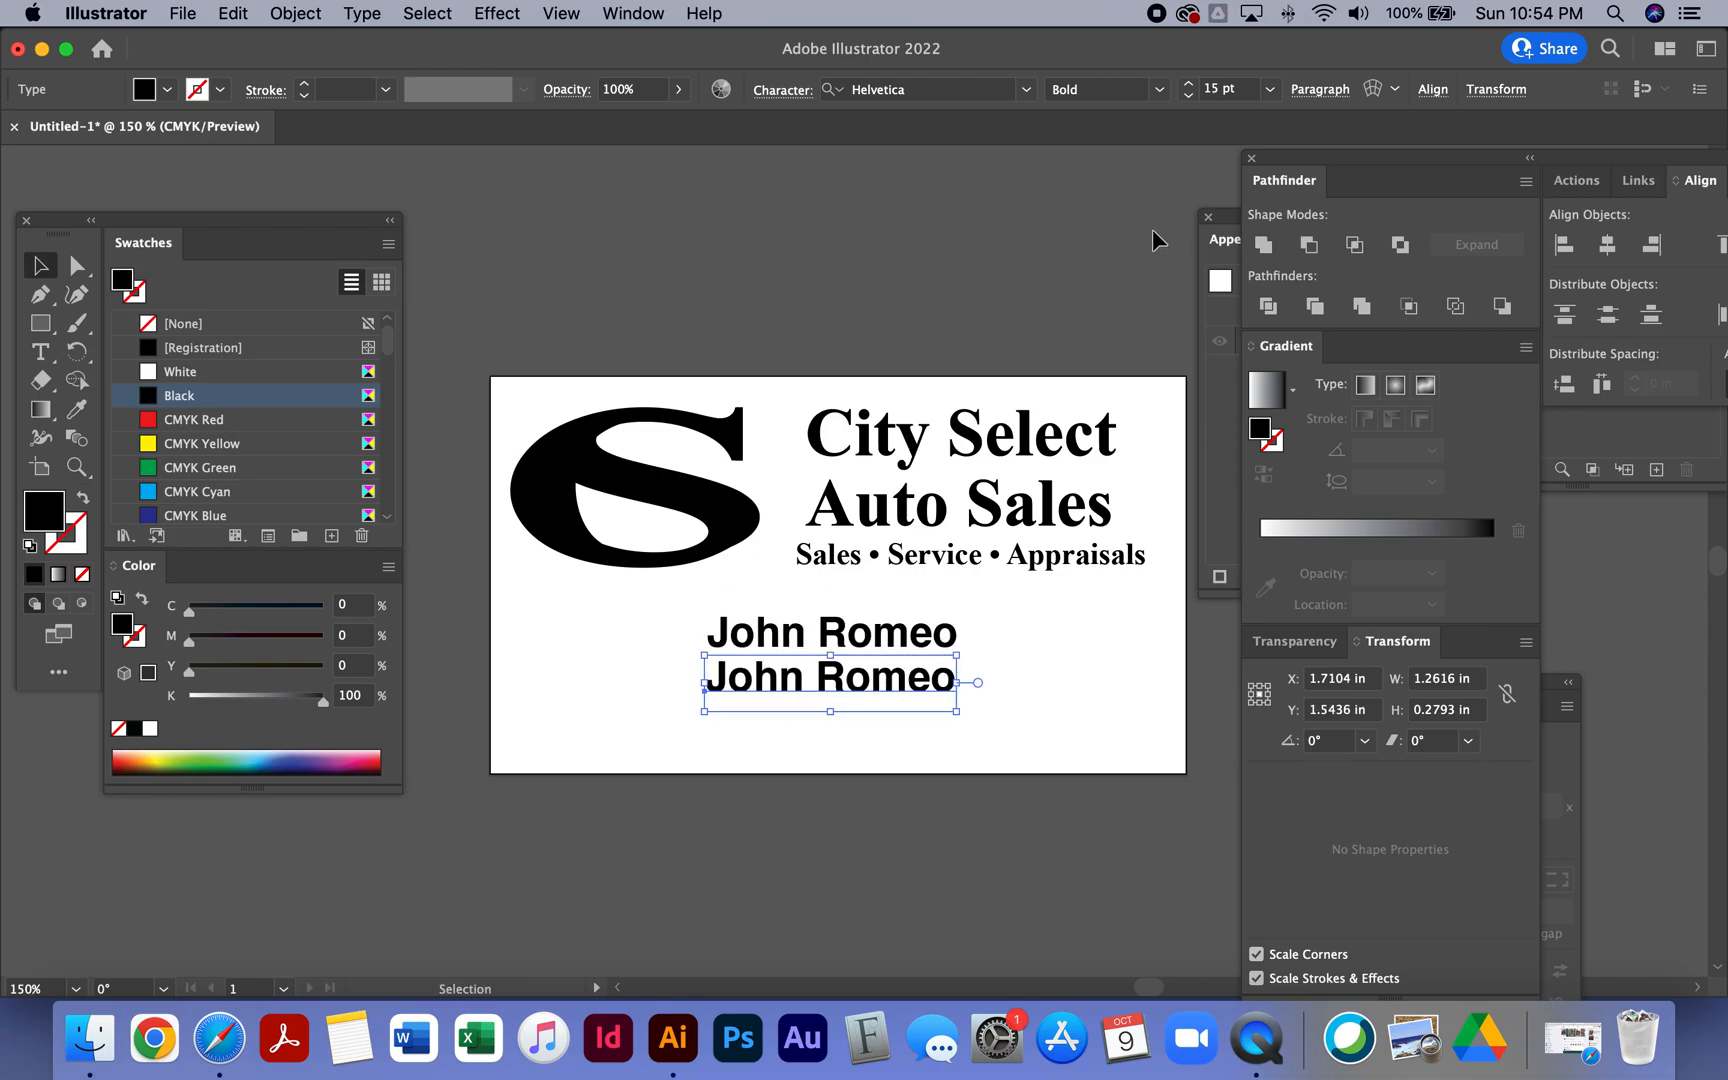
{"action": "left_click", "coordinate": [1149, 95]}
{"action": "left_click", "coordinate": [1122, 170]}
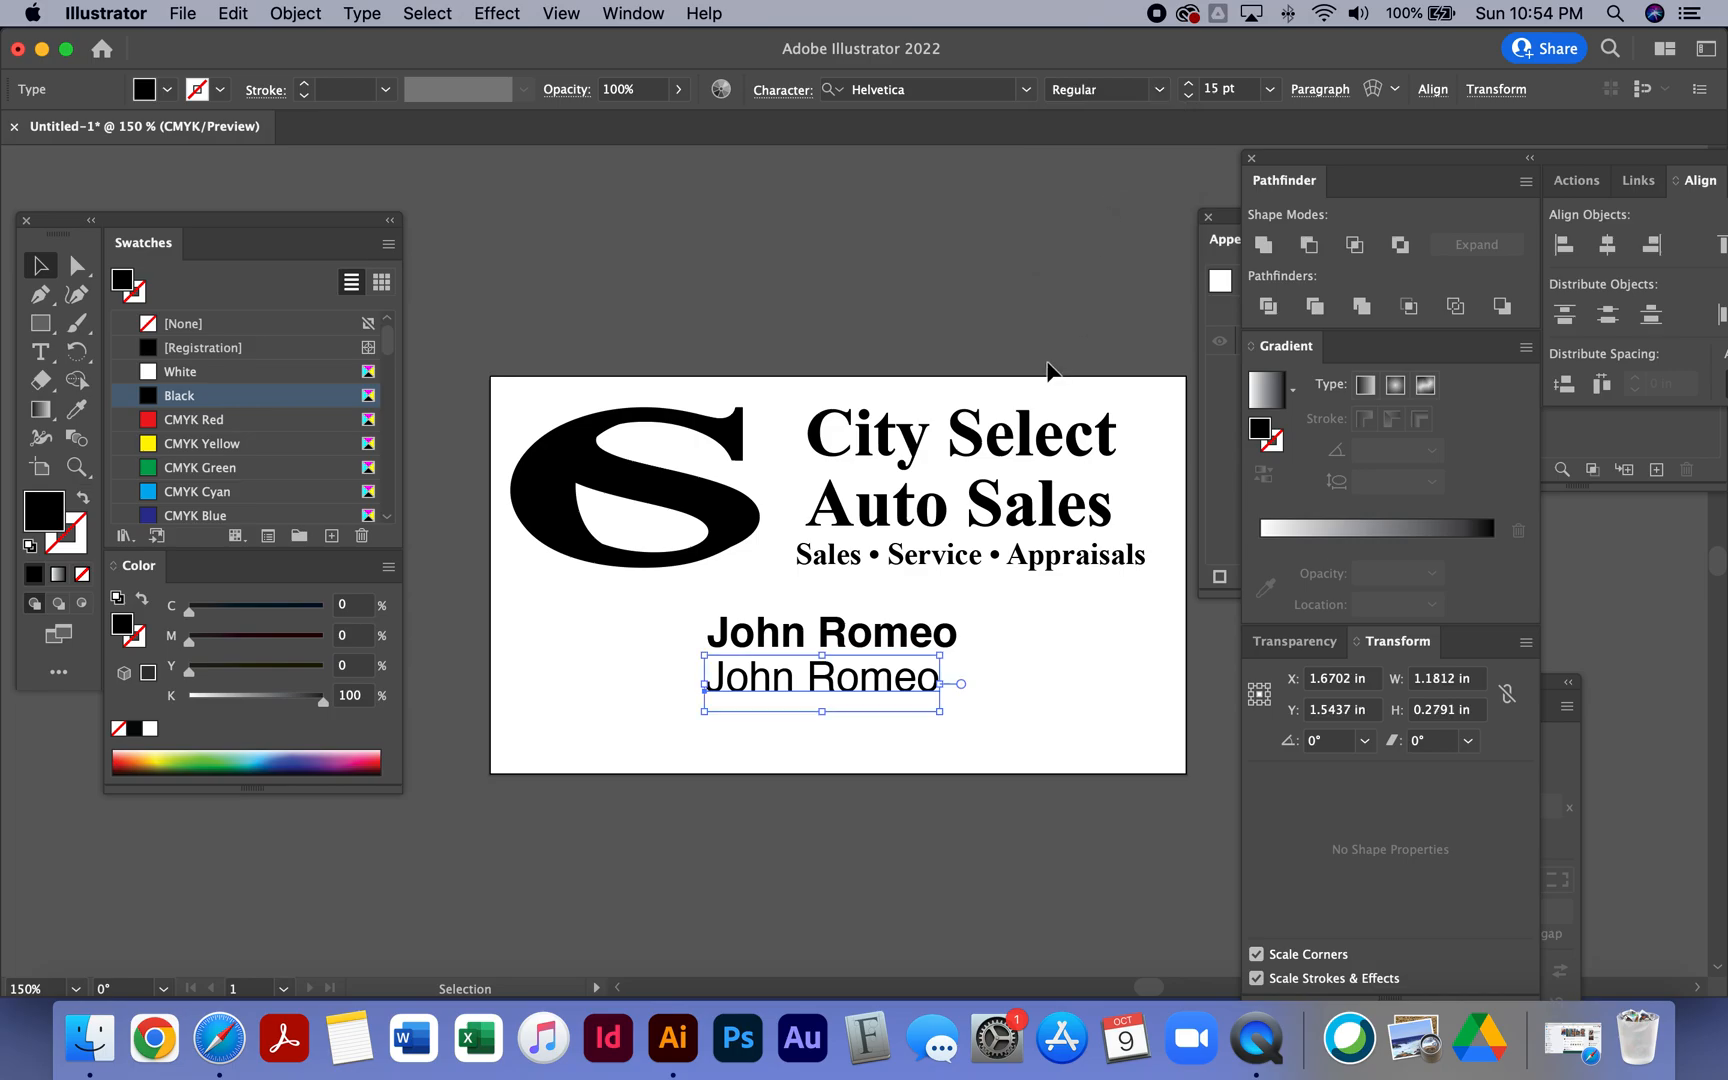
- Replace the duplicated line's text with Sales Manager
{"action": "triple_click", "coordinate": [870, 666]}
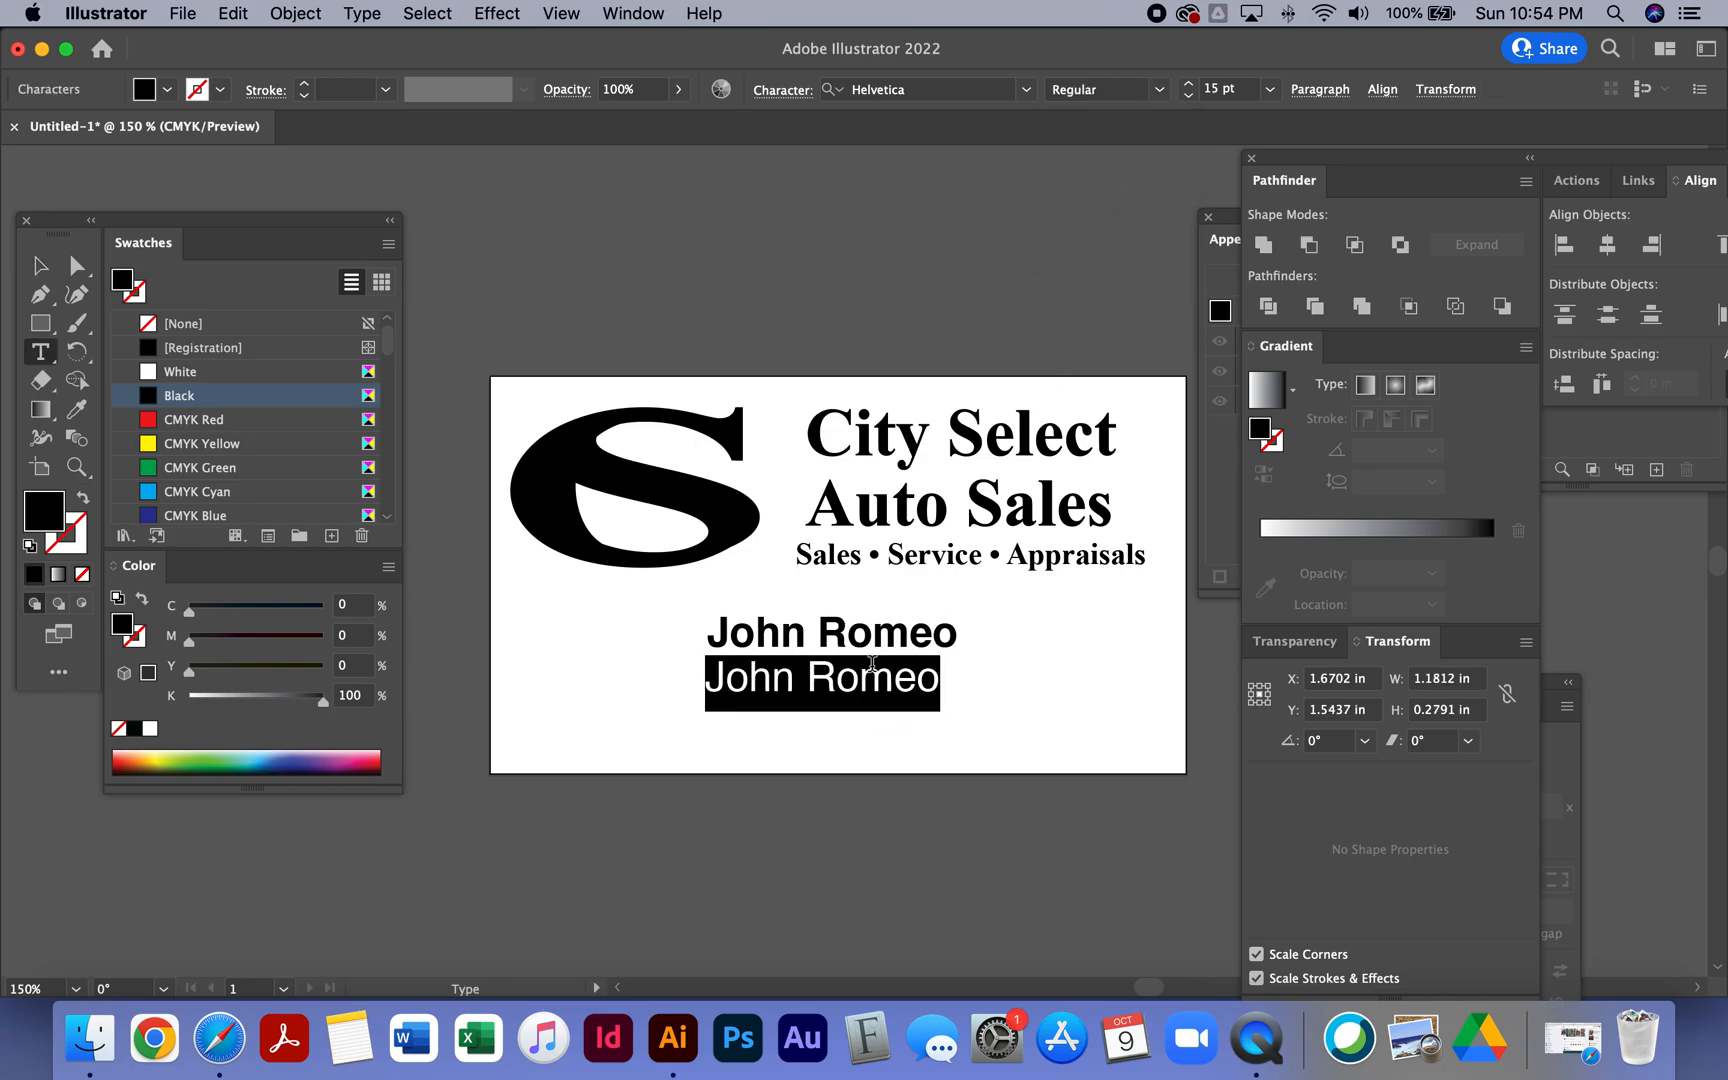
{"action": "type", "text": "S"}
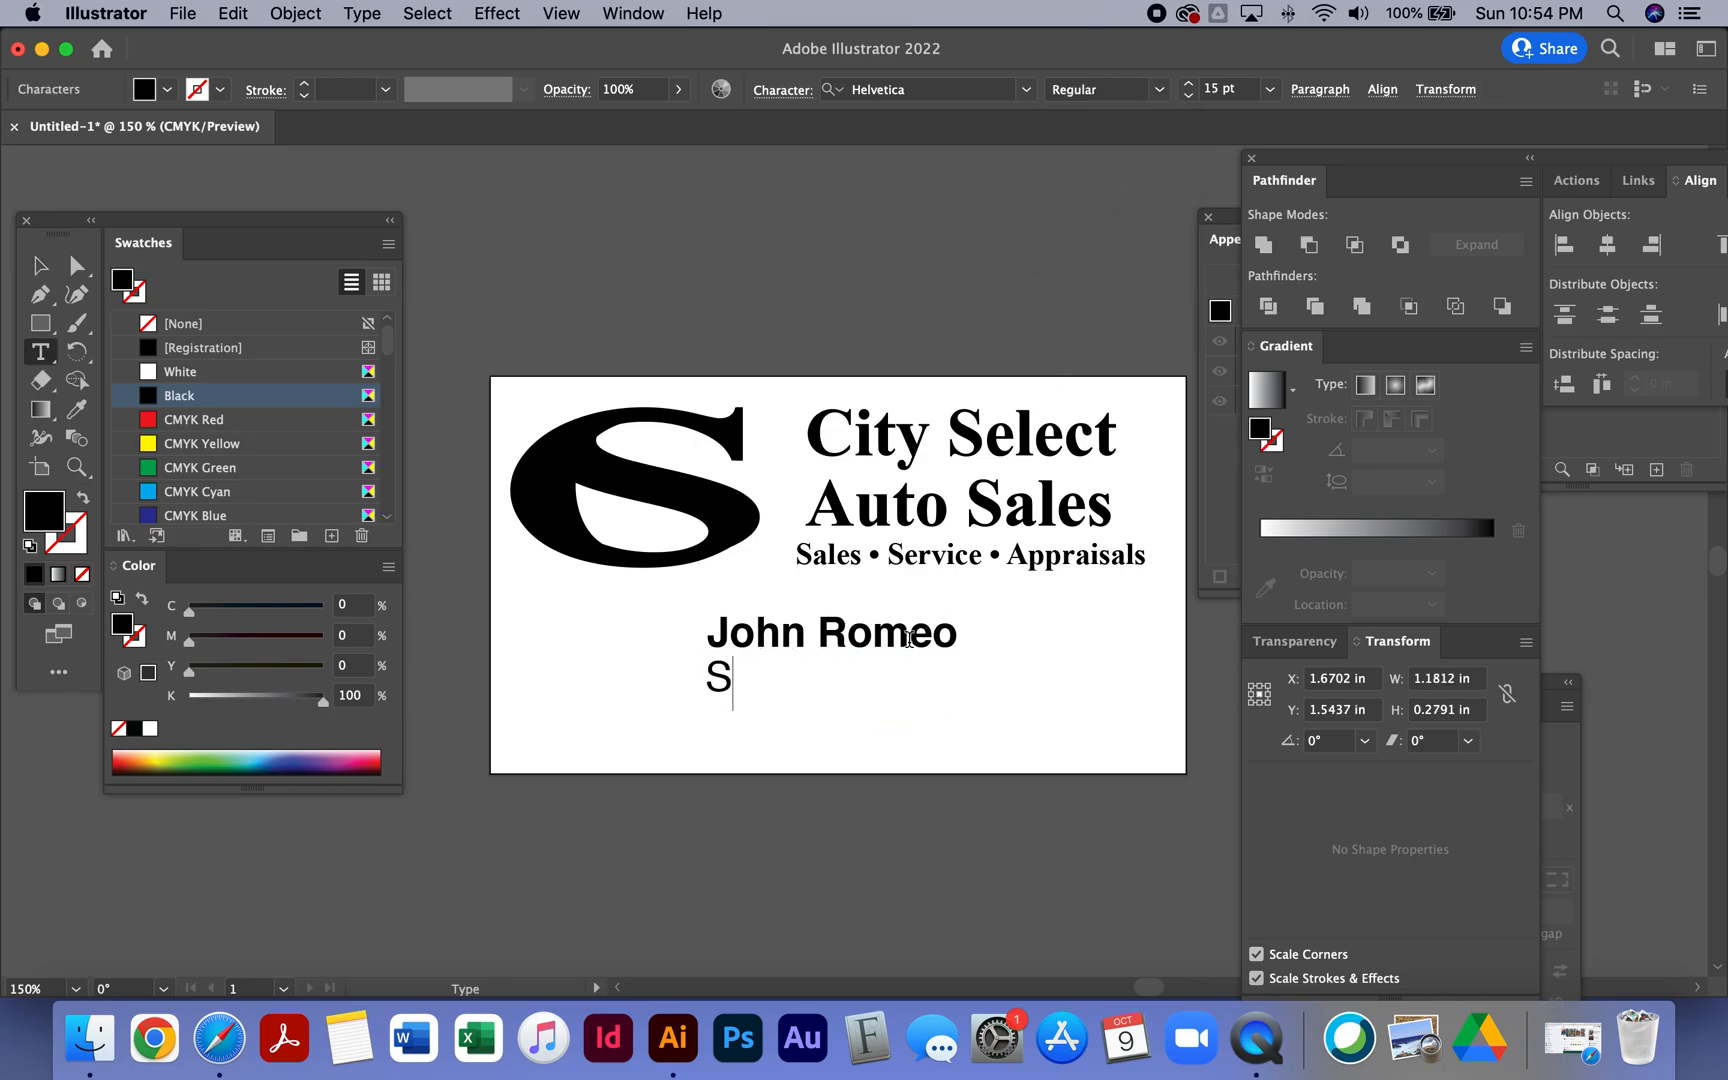
{"action": "type", "text": "ales Manager"}
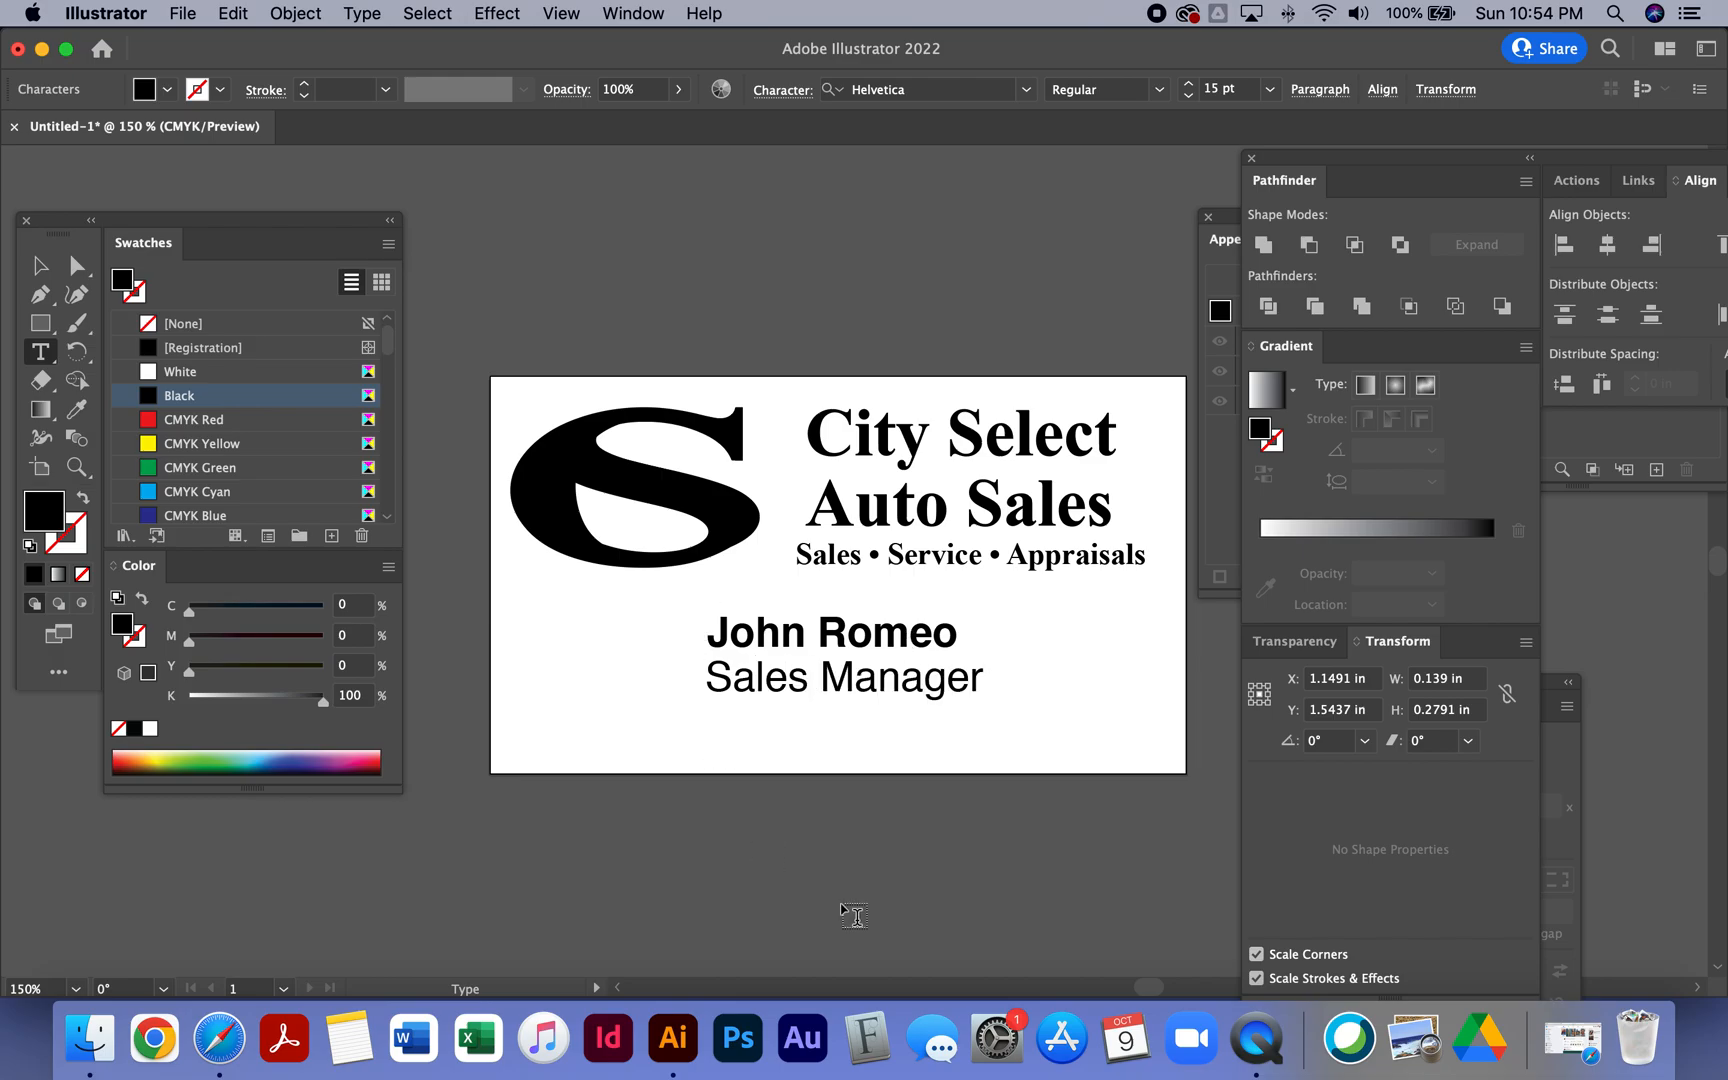
- Set the Sales Manager title's font size to 12 pt
{"action": "left_click_drag", "start_coordinate": [973, 683], "coordinate": [633, 675]}
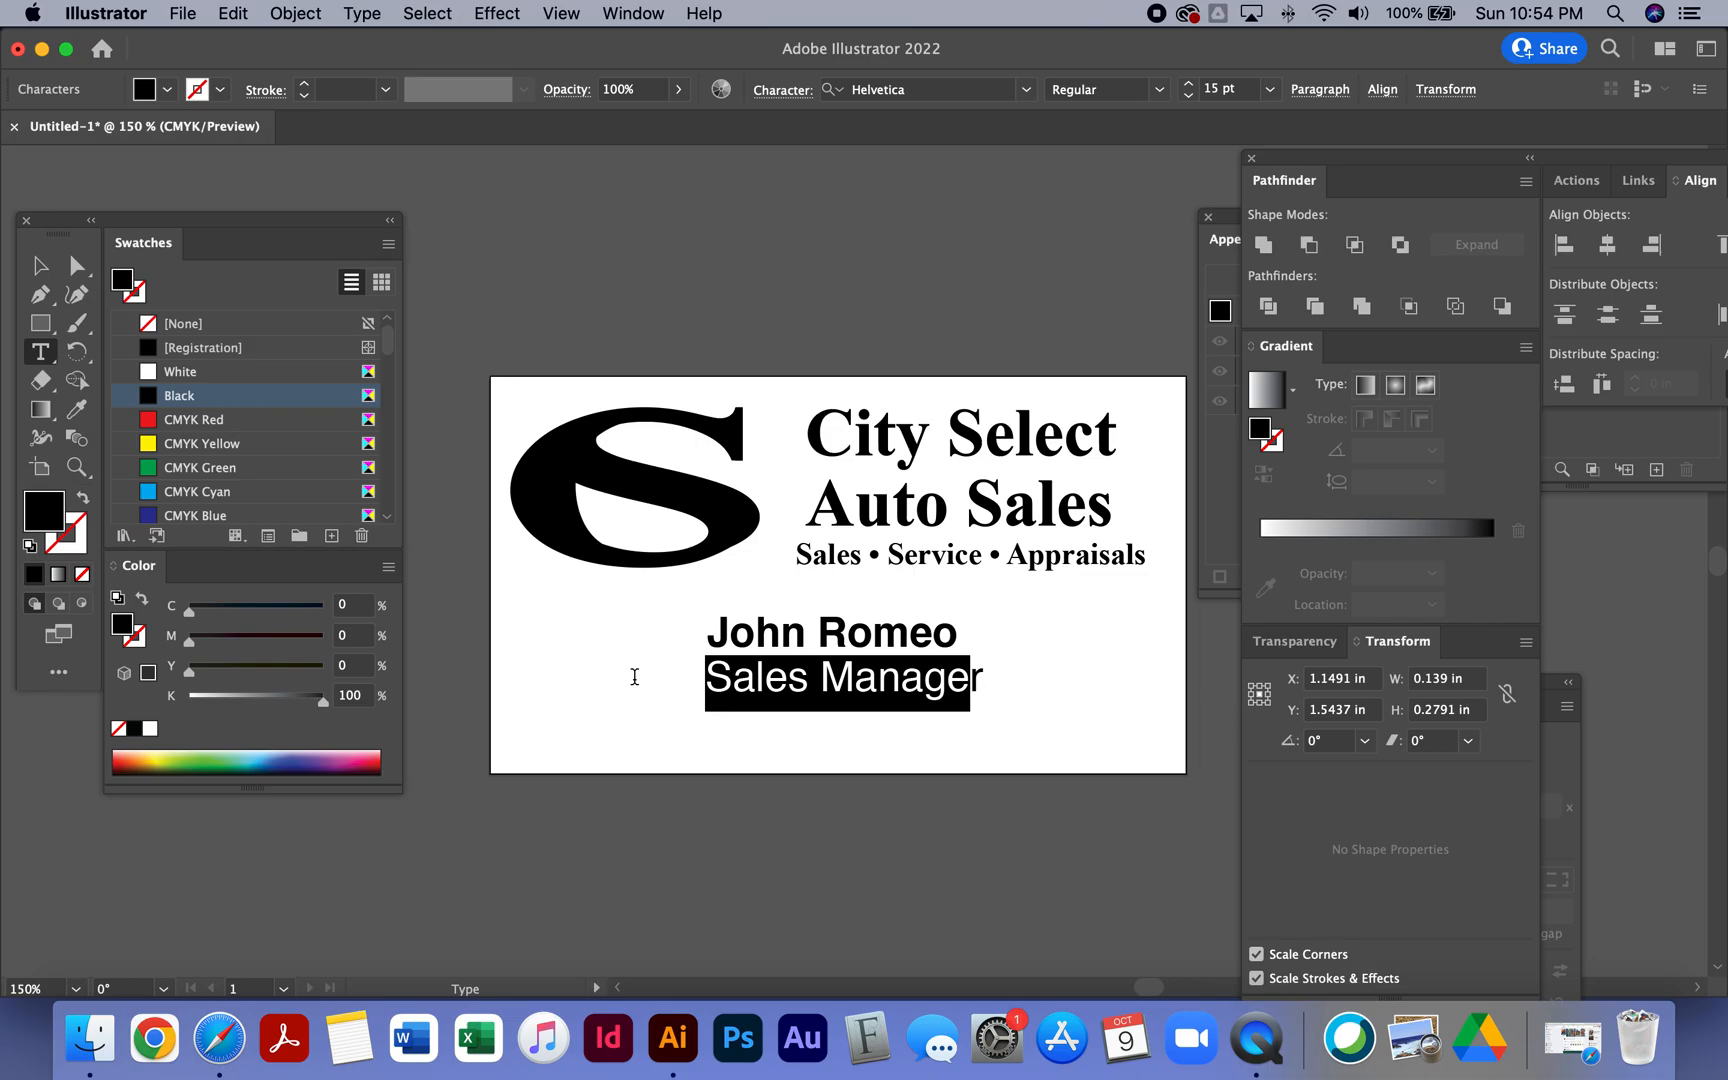
{"action": "left_click_drag", "start_coordinate": [982, 679], "coordinate": [670, 673]}
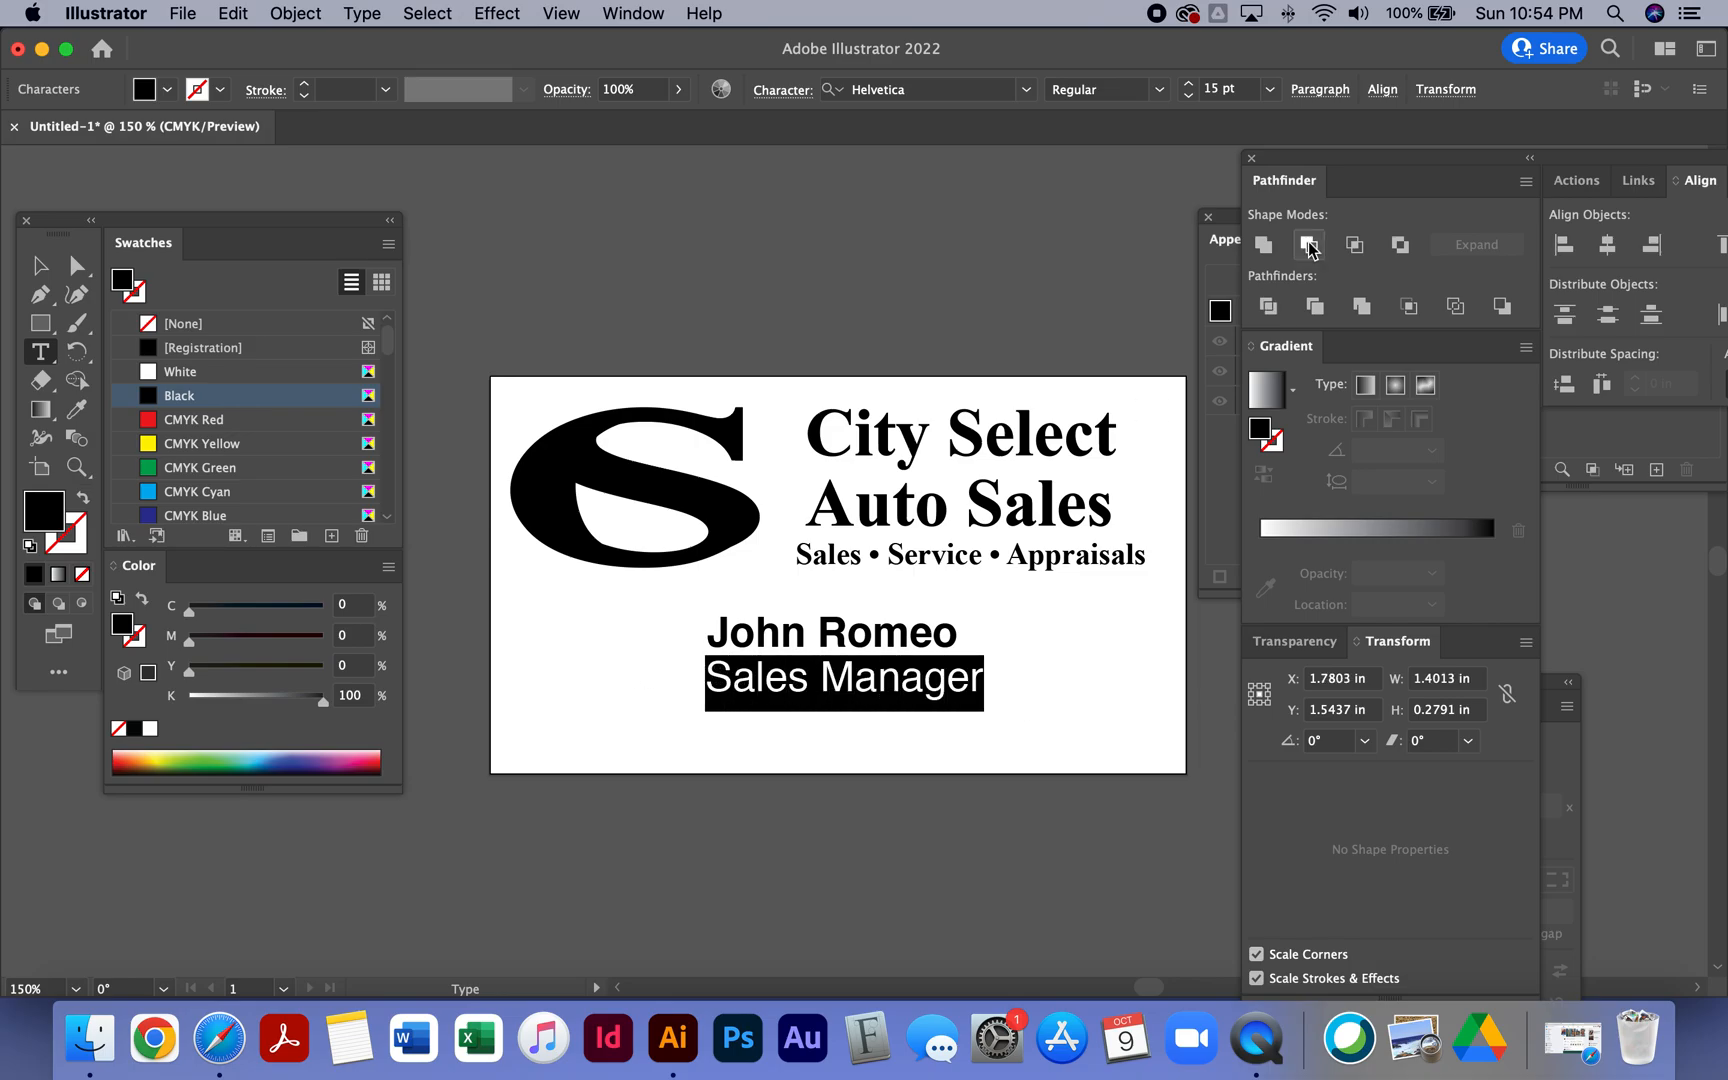
{"action": "left_click", "coordinate": [1187, 95]}
{"action": "left_click", "coordinate": [1187, 95]}
{"action": "left_click", "coordinate": [1187, 95]}
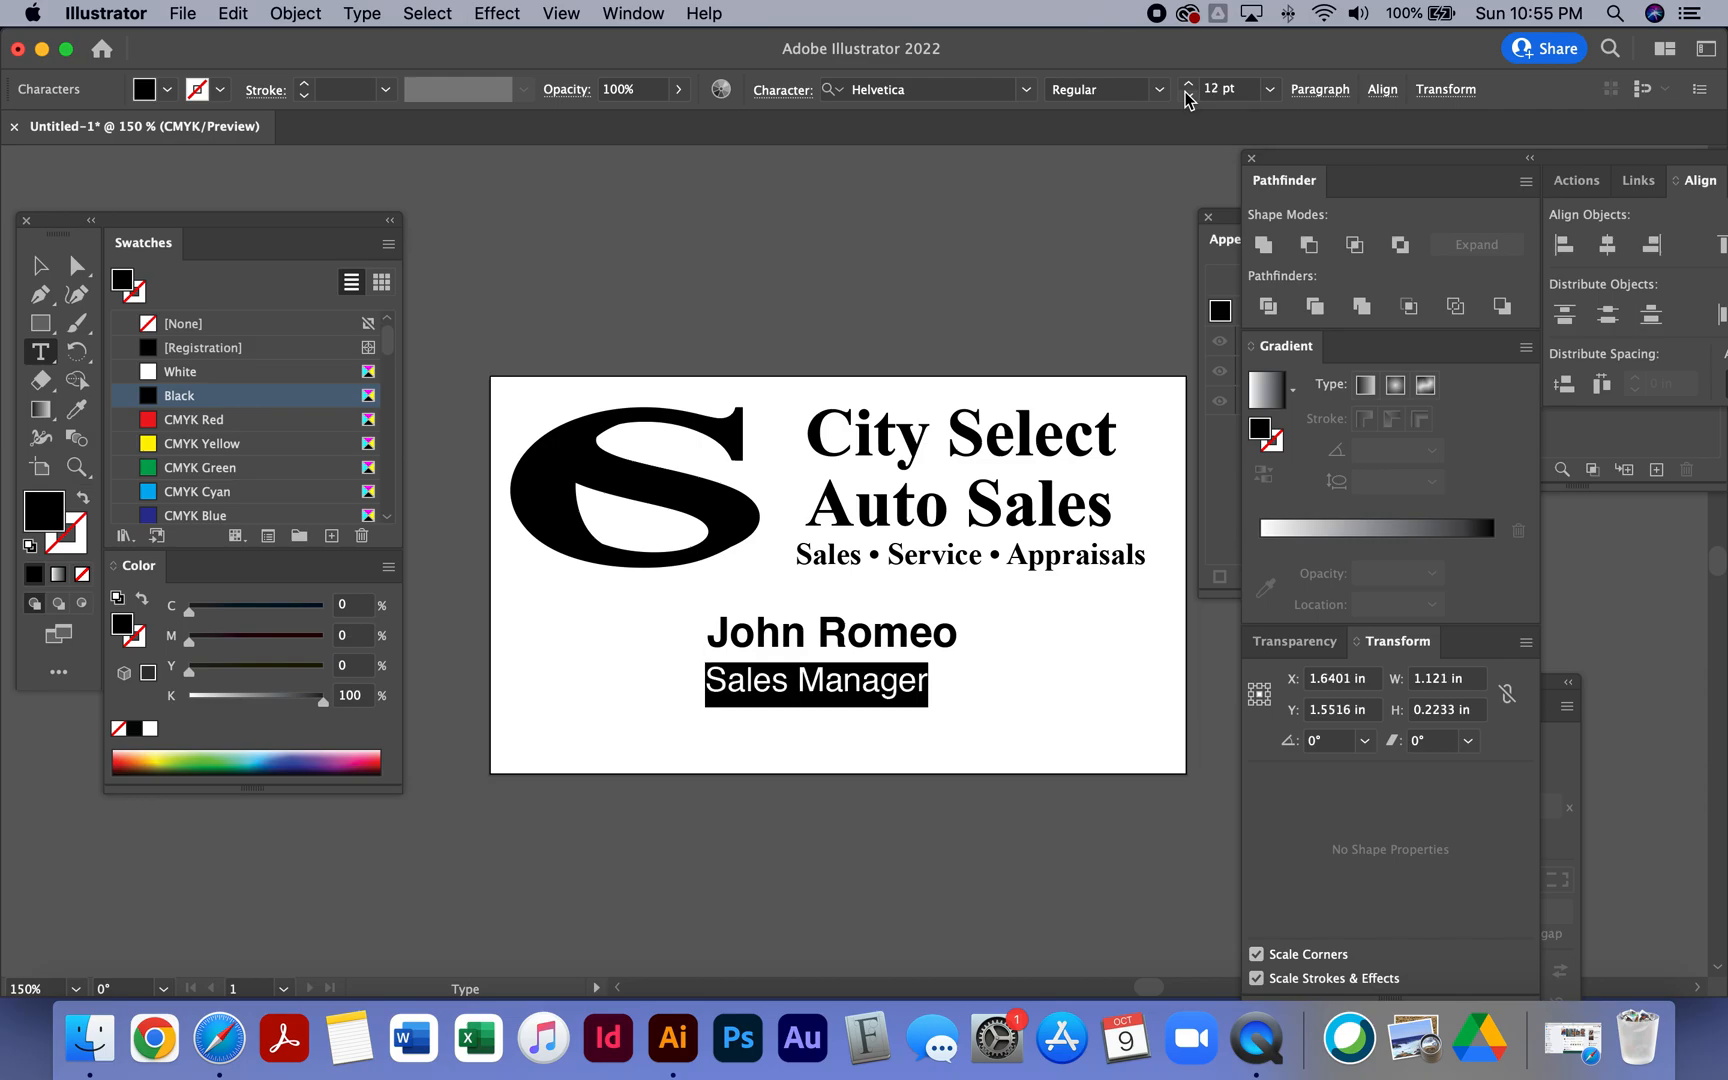
{"action": "left_click", "coordinate": [1187, 95]}
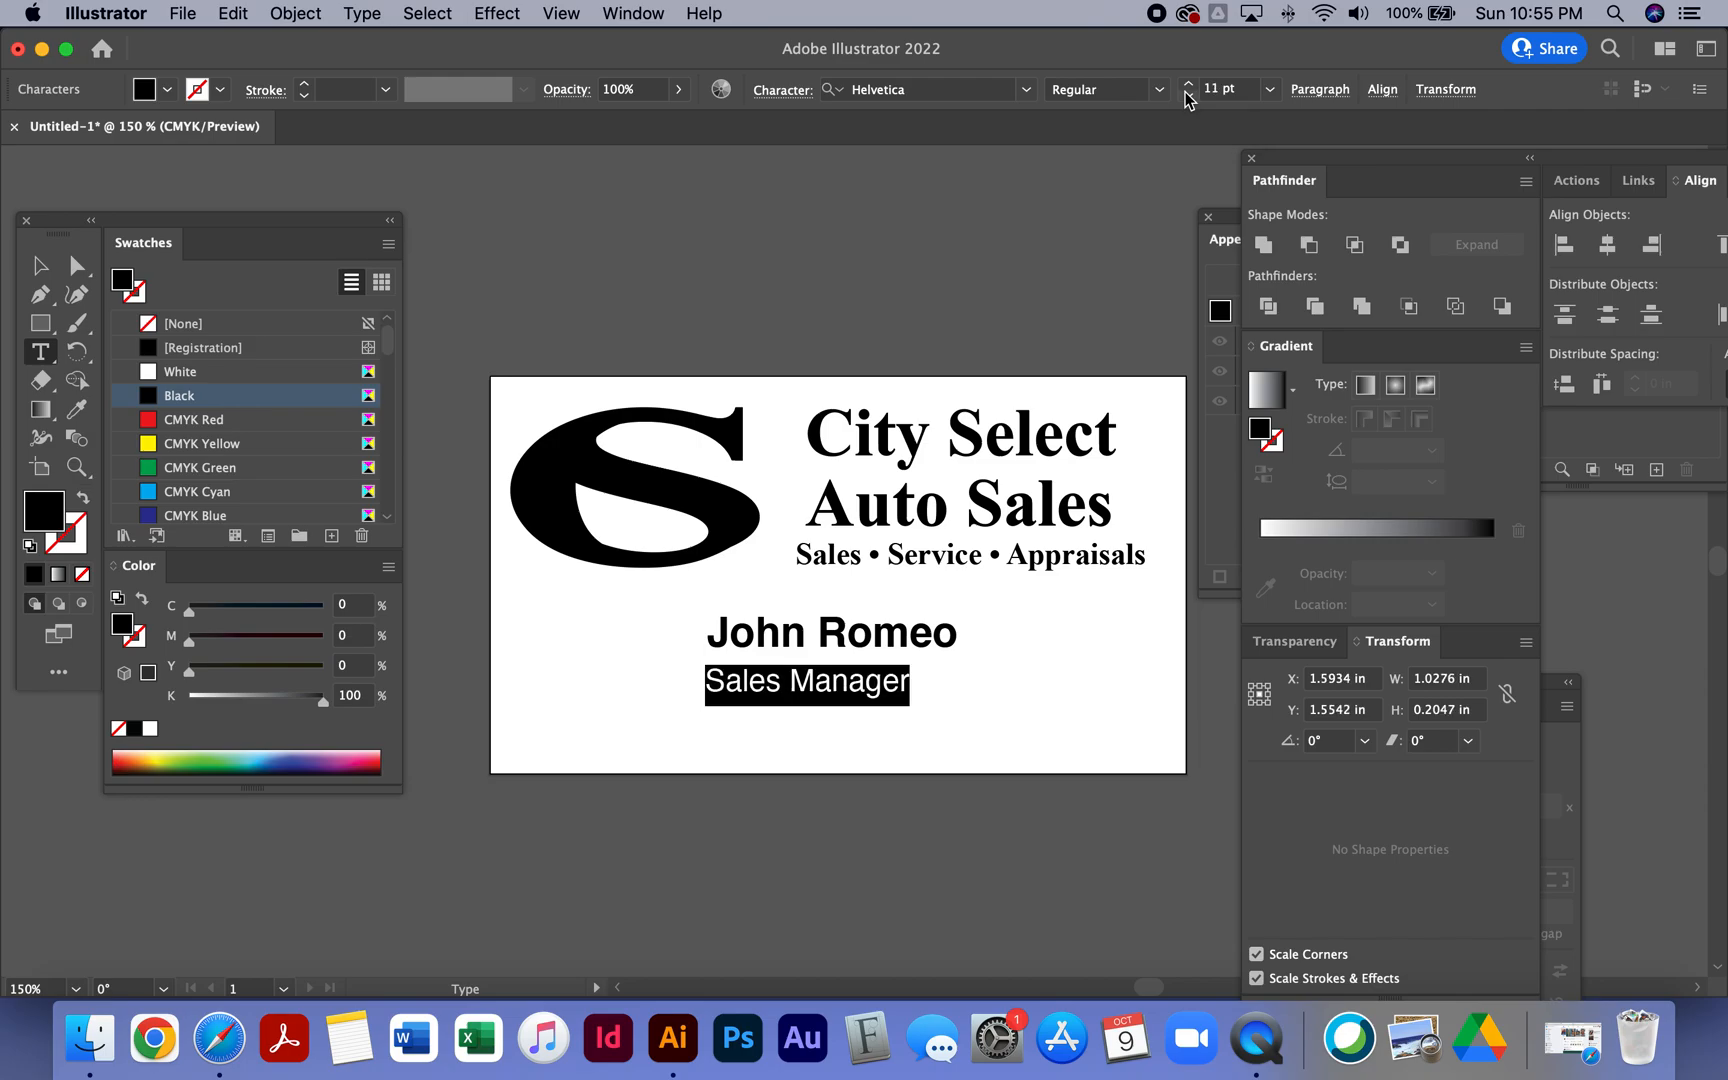
{"action": "left_click", "coordinate": [1188, 85]}
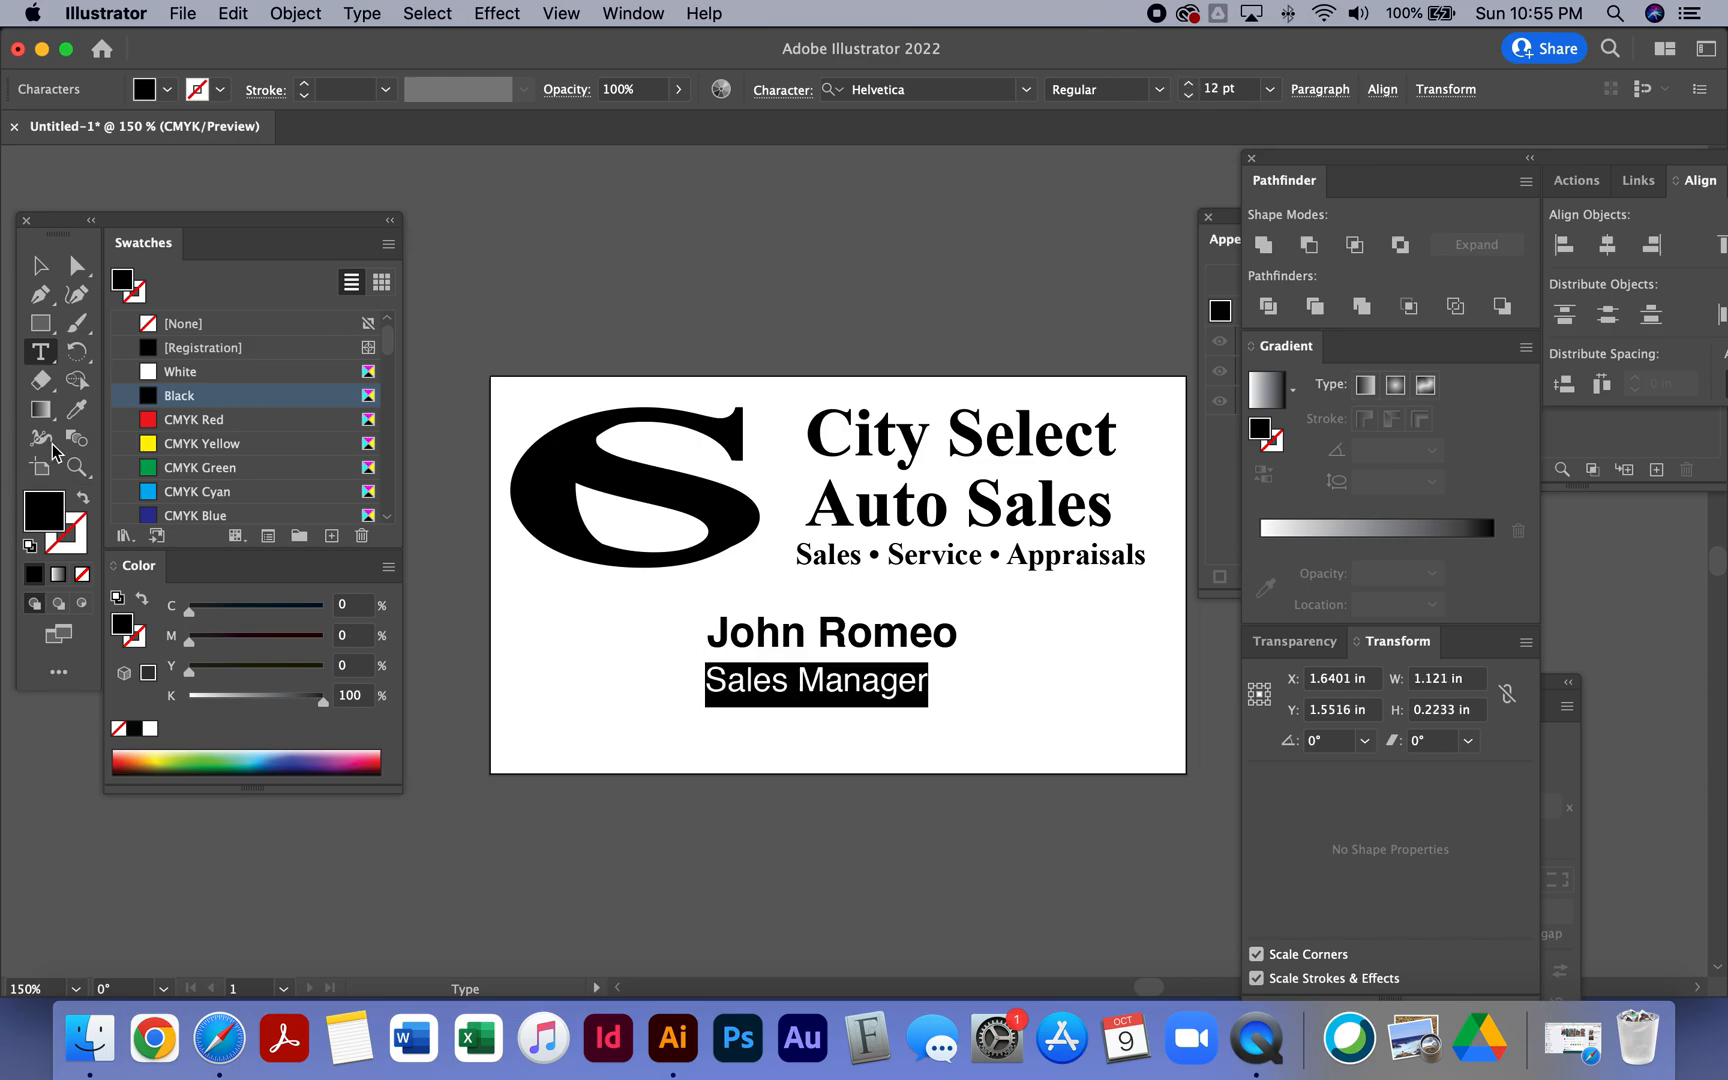
{"action": "left_click", "coordinate": [57, 267]}
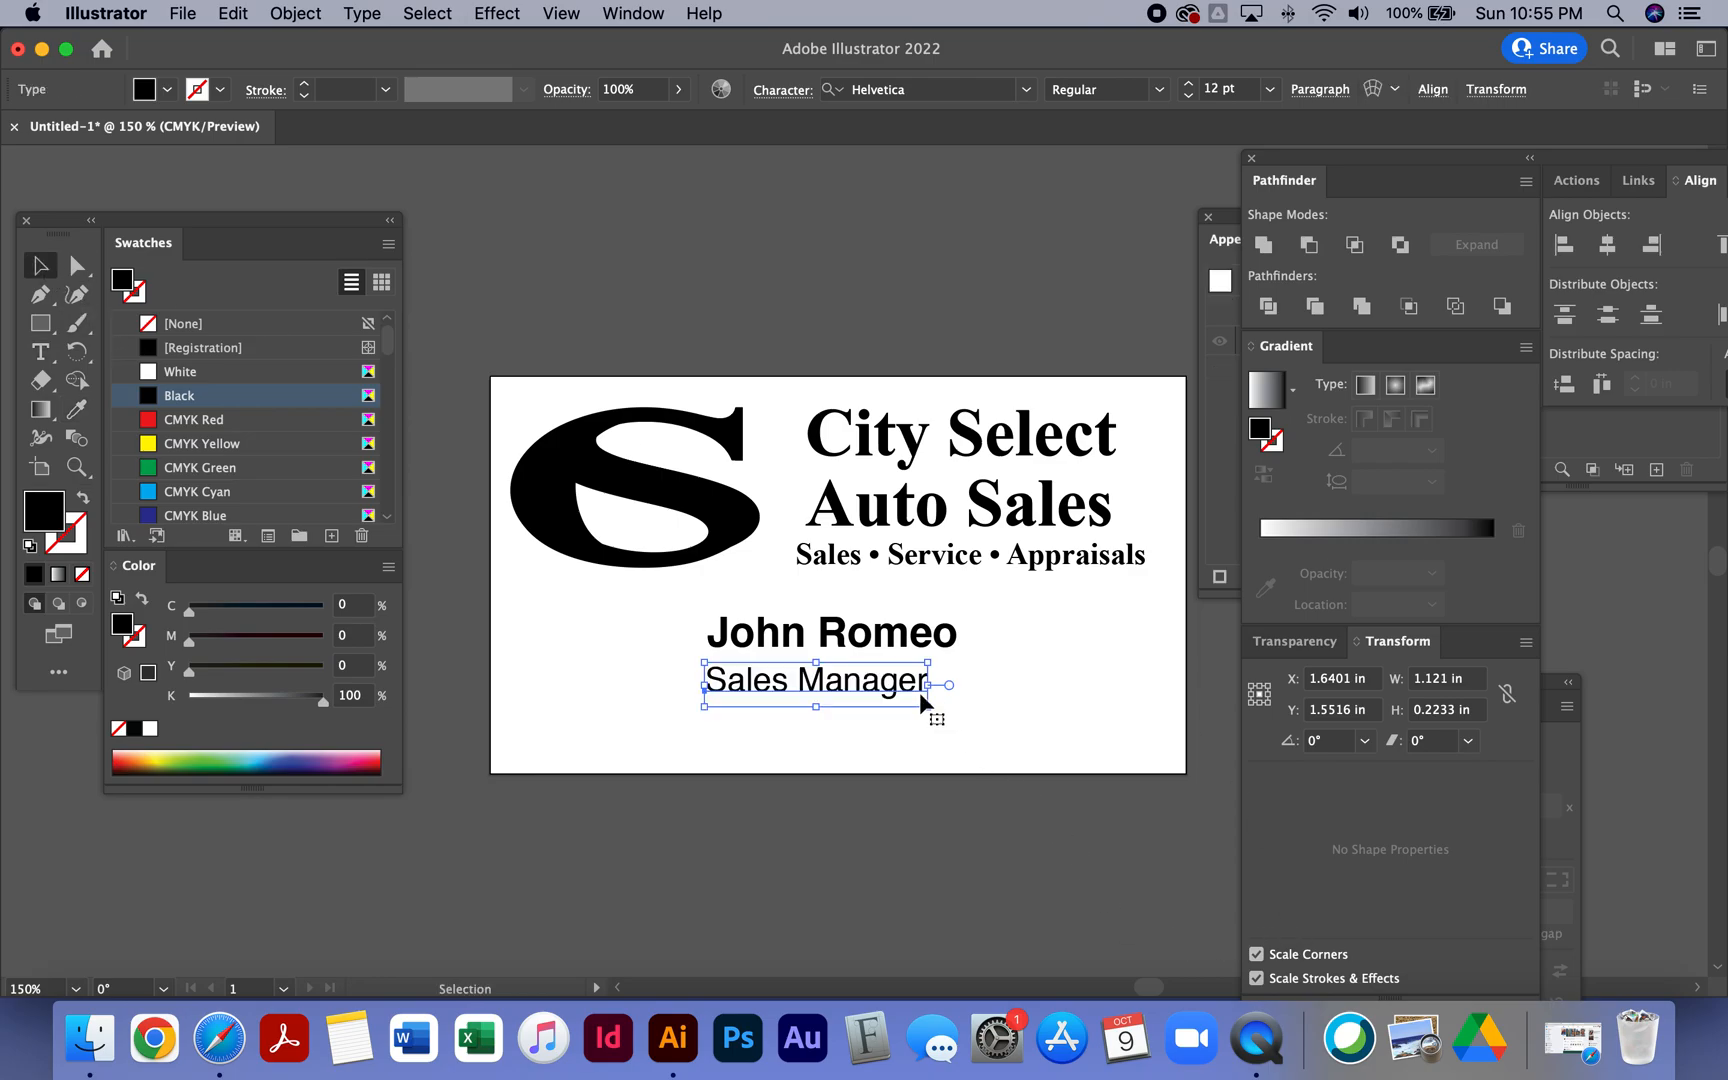
- Centre the Sales Manager title beneath the salesperson's name
{"action": "left_click_drag", "start_coordinate": [905, 693], "coordinate": [878, 657]}
{"action": "left_click", "coordinate": [875, 648], "text": "shift"}
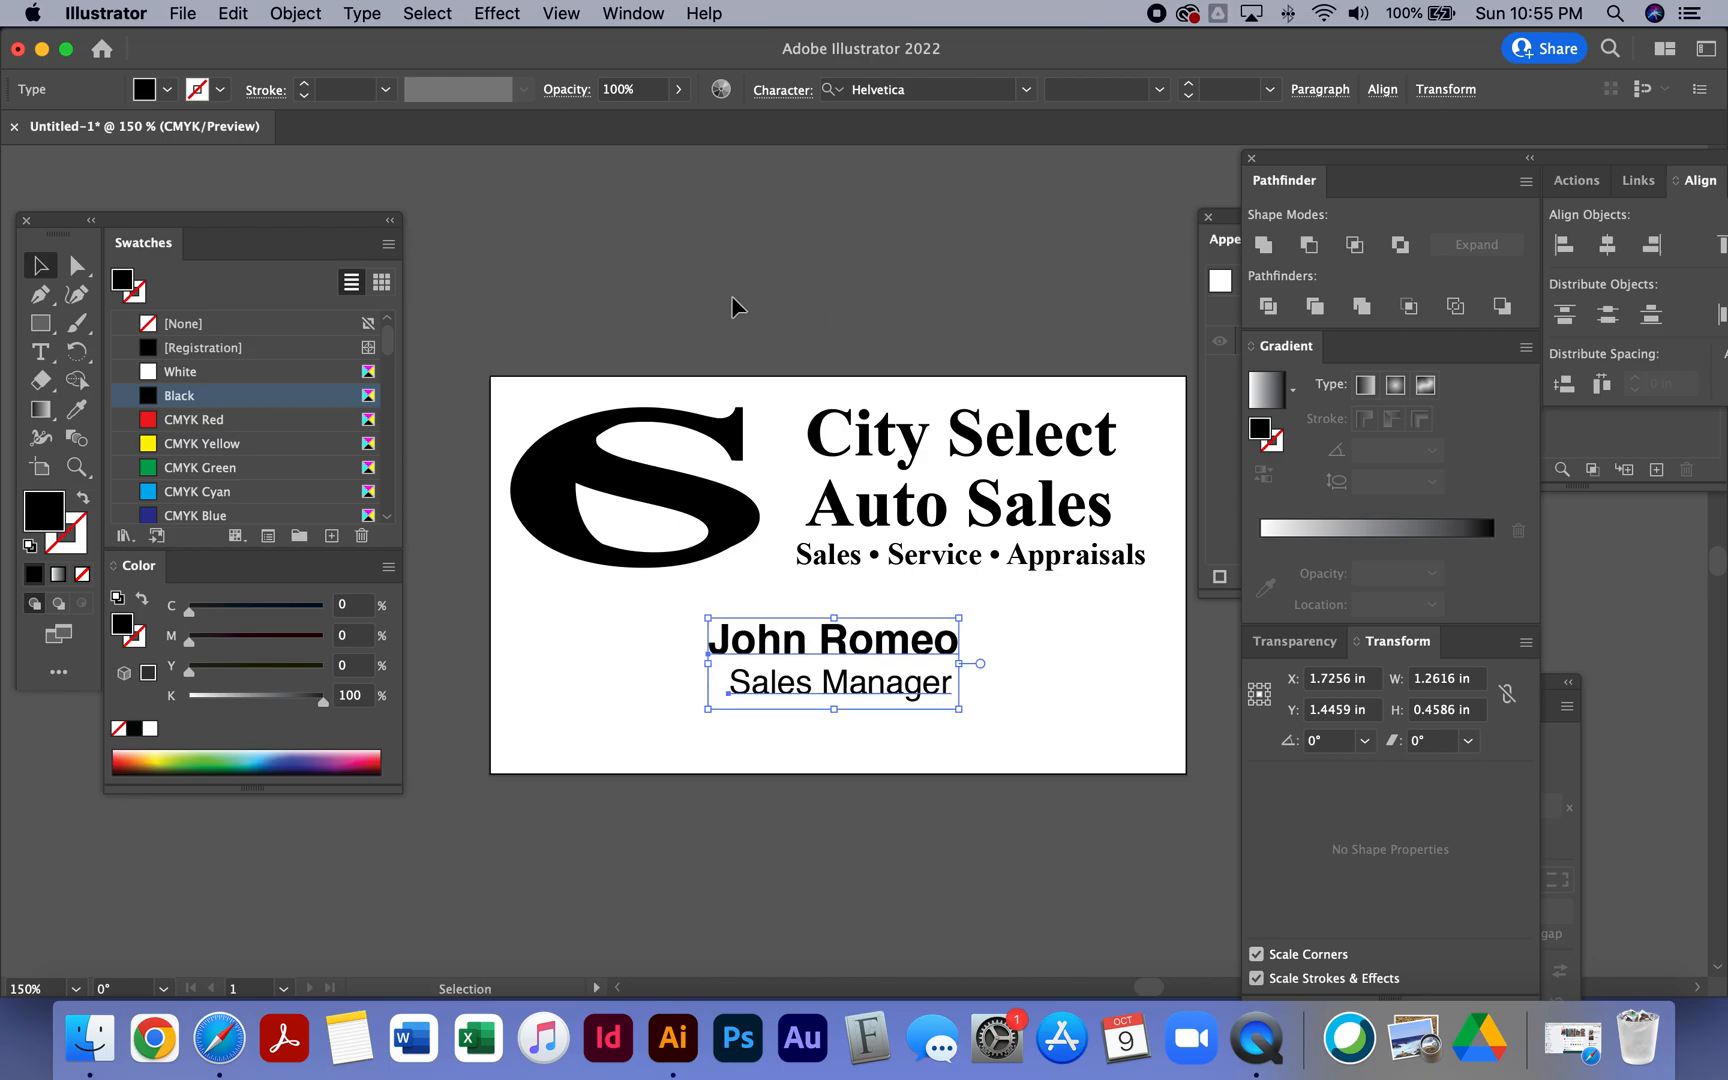
{"action": "left_click", "coordinate": [785, 372]}
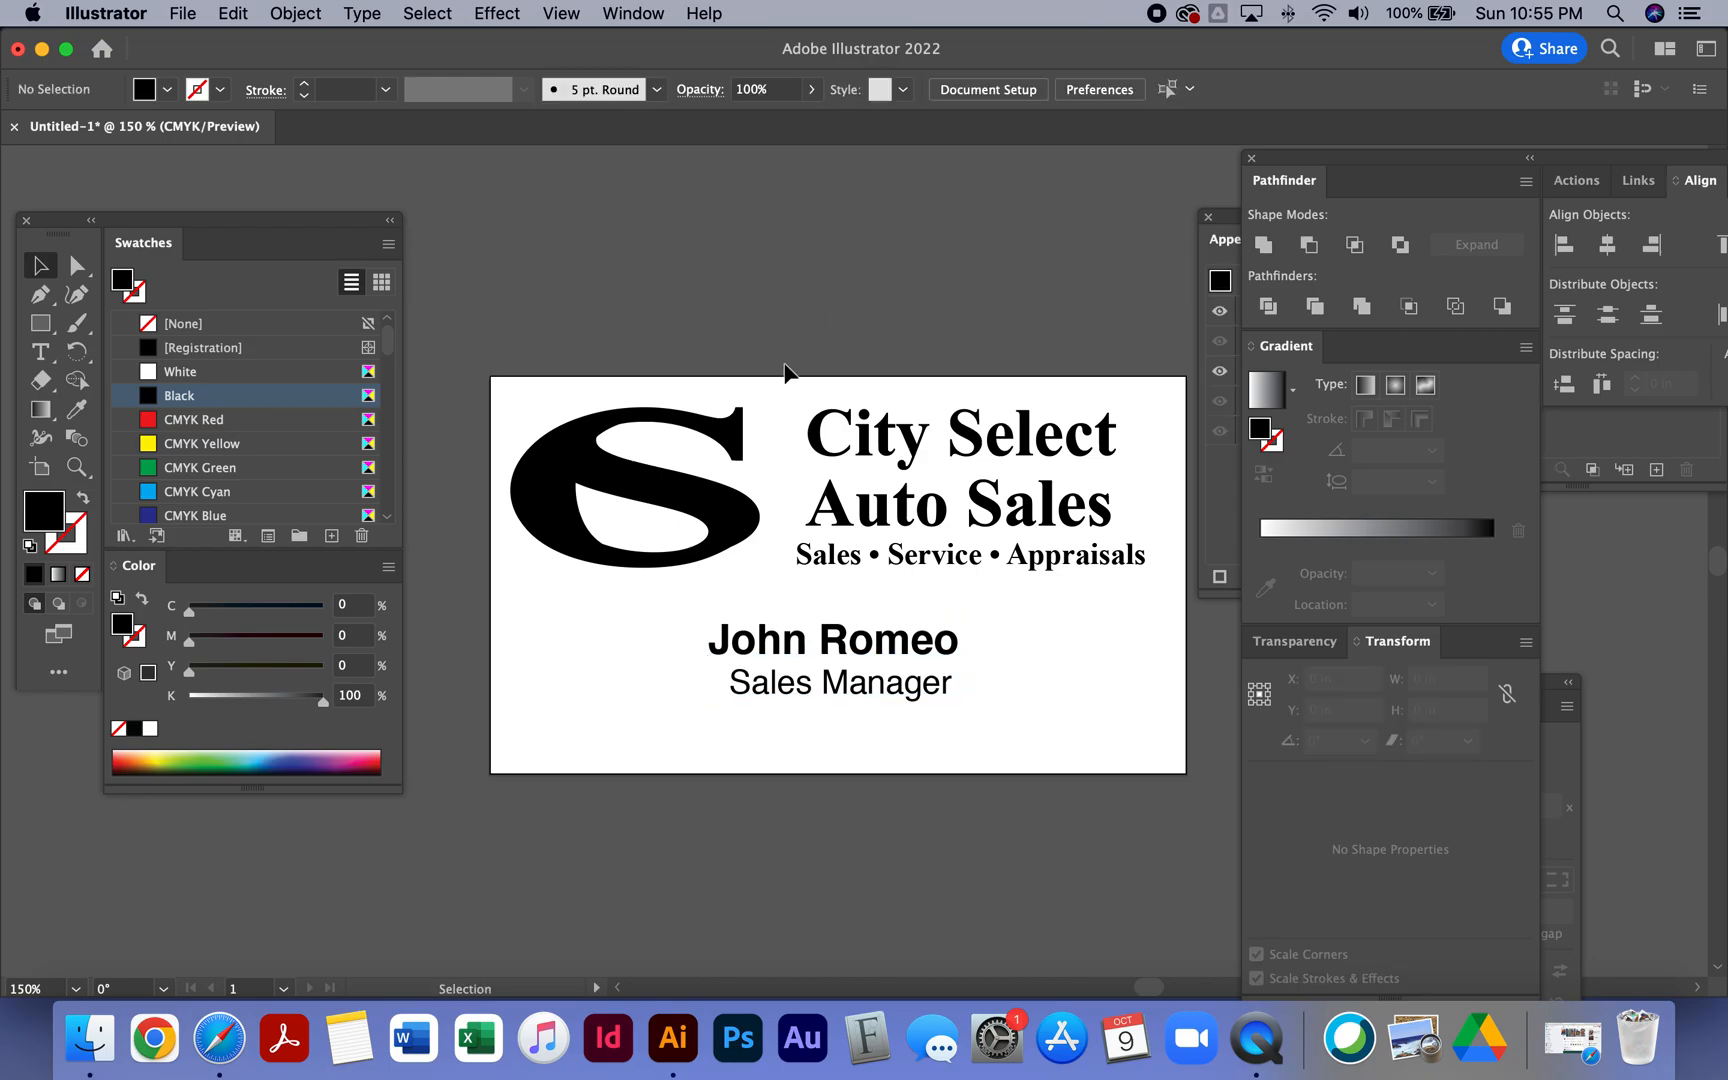
- Copy the Sales Manager line and place the copy near the card's lower-left corner
{"action": "left_click", "coordinate": [857, 690]}
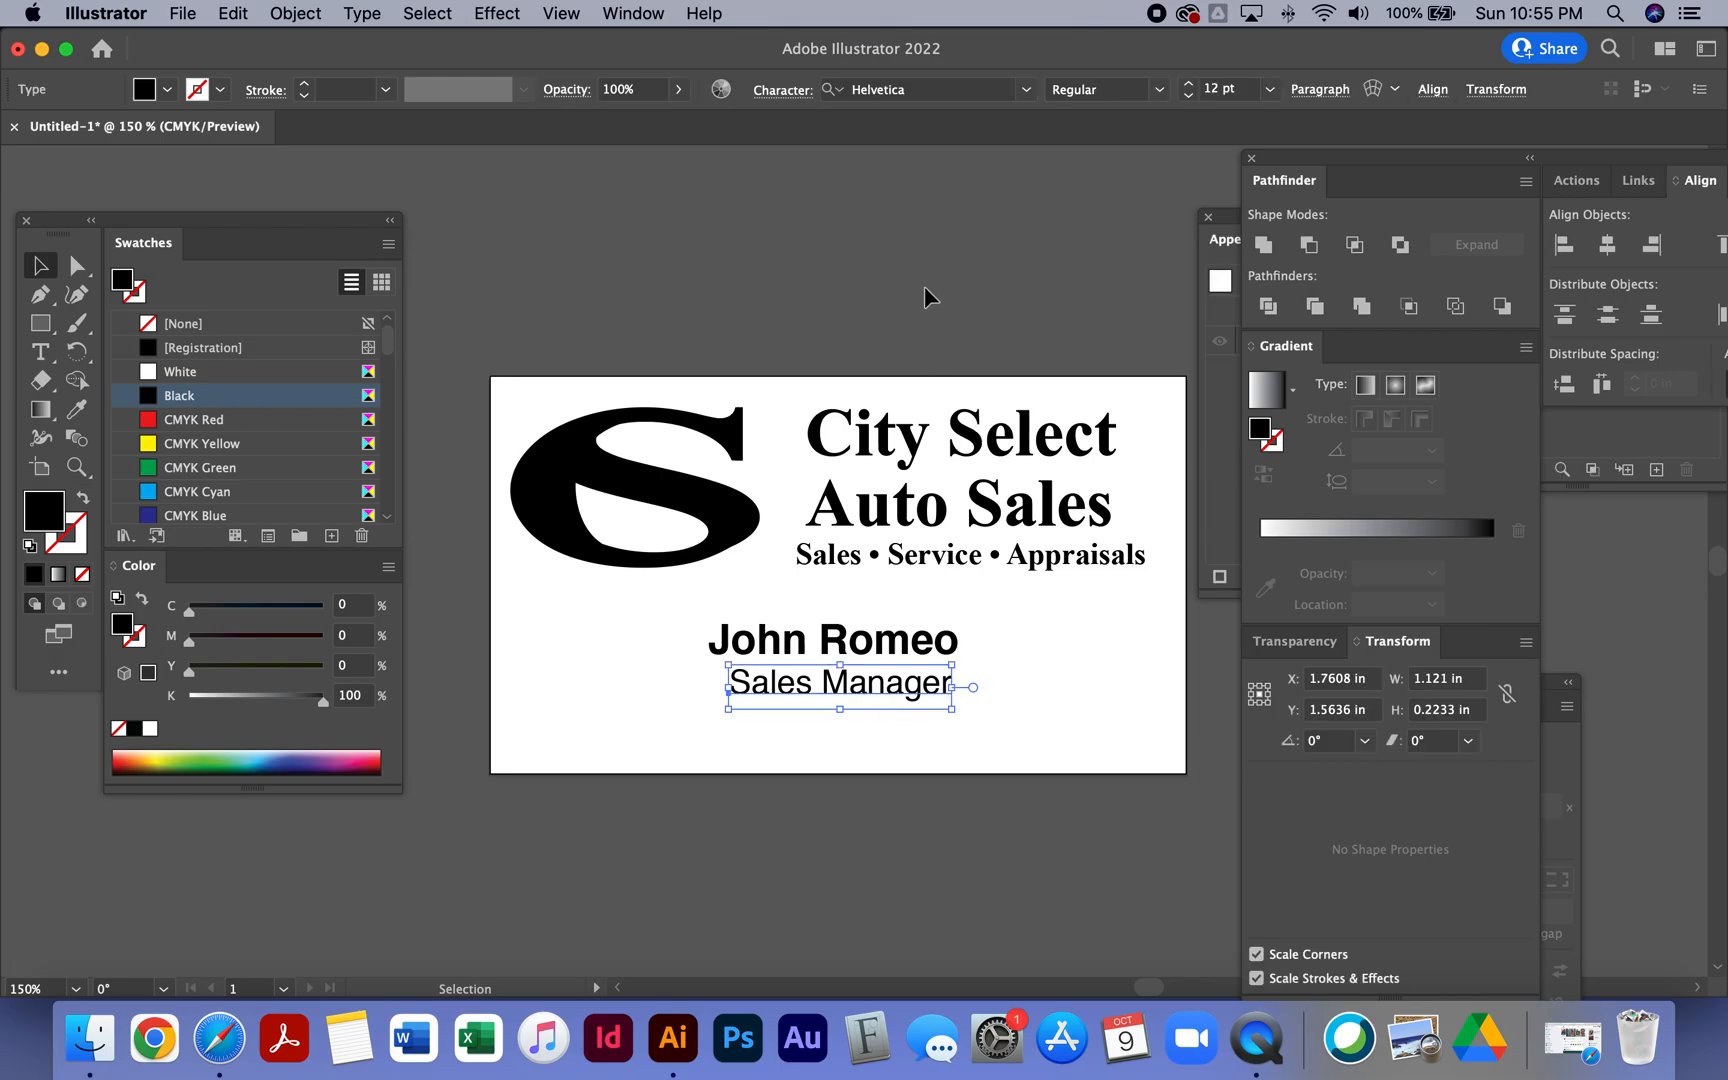
{"action": "left_click", "coordinate": [930, 288]}
{"action": "left_click", "coordinate": [863, 690]}
{"action": "key", "text": "super+c"}
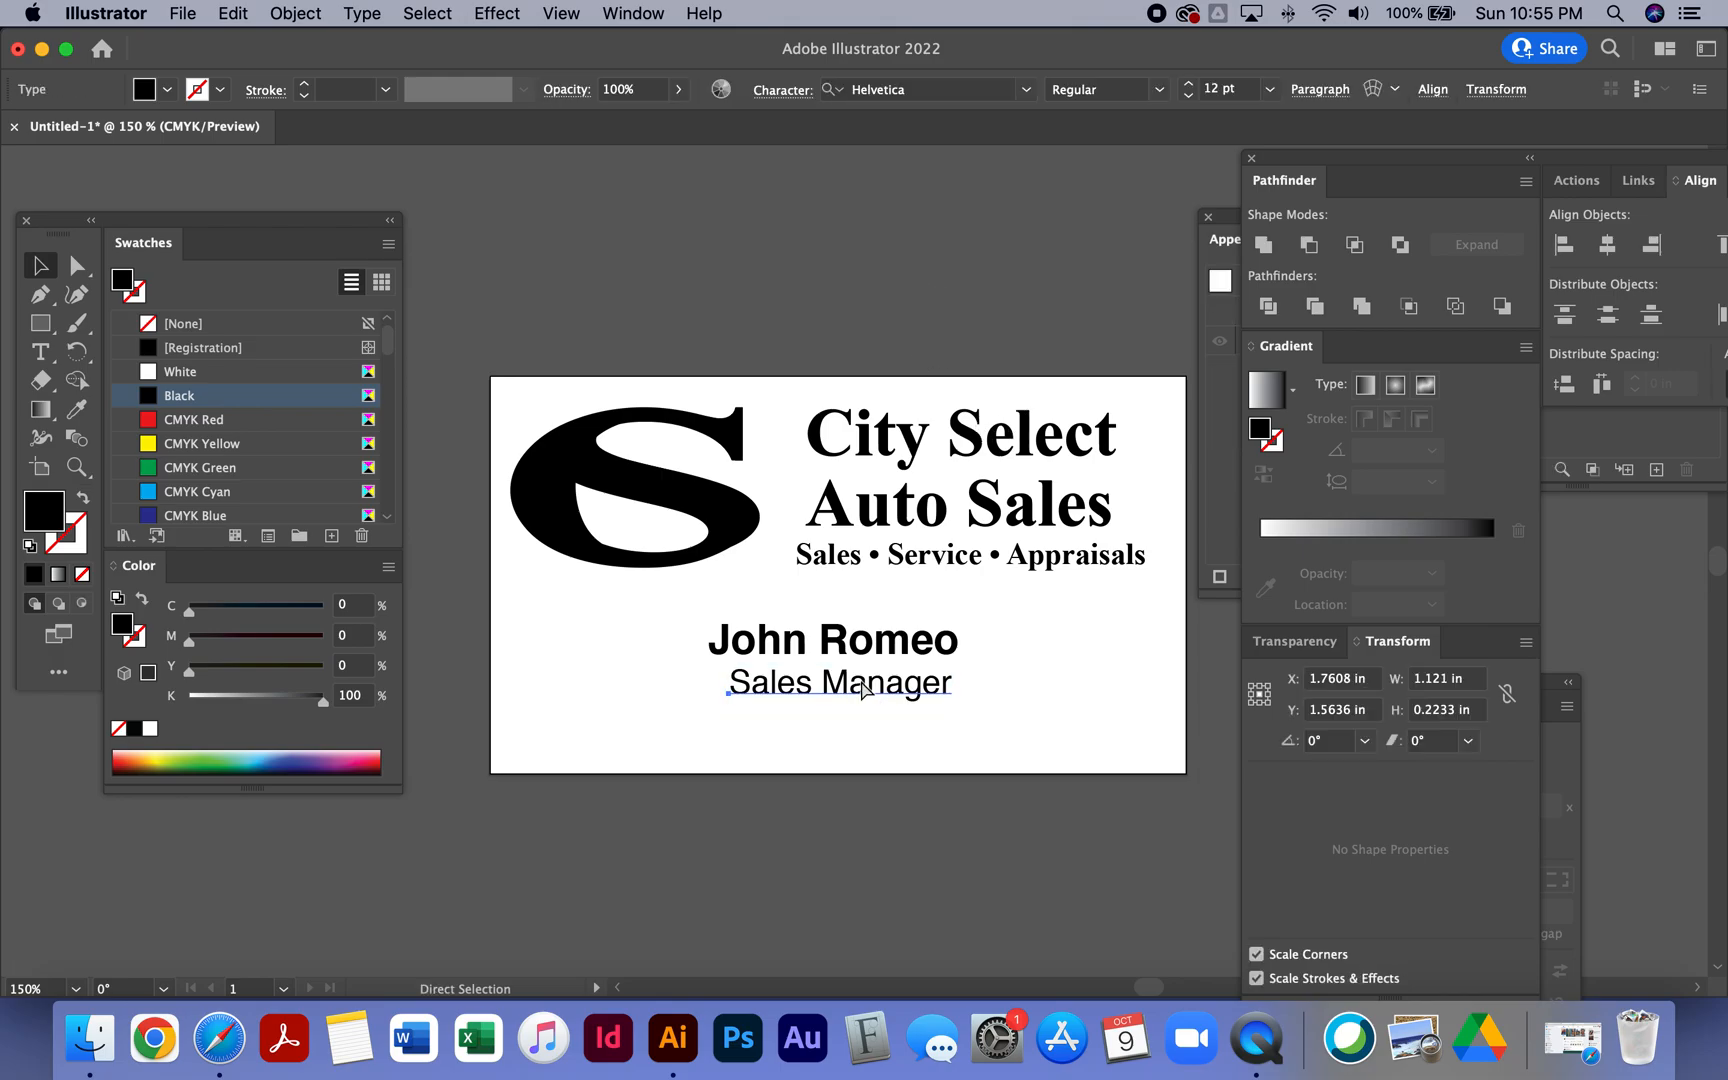
{"action": "key", "text": "super+v"}
{"action": "left_click_drag", "start_coordinate": [842, 563], "coordinate": [637, 748]}
- Replace the copied line's text with Direct: followed by the salesperson's direct phone number
{"action": "triple_click", "coordinate": [635, 745]}
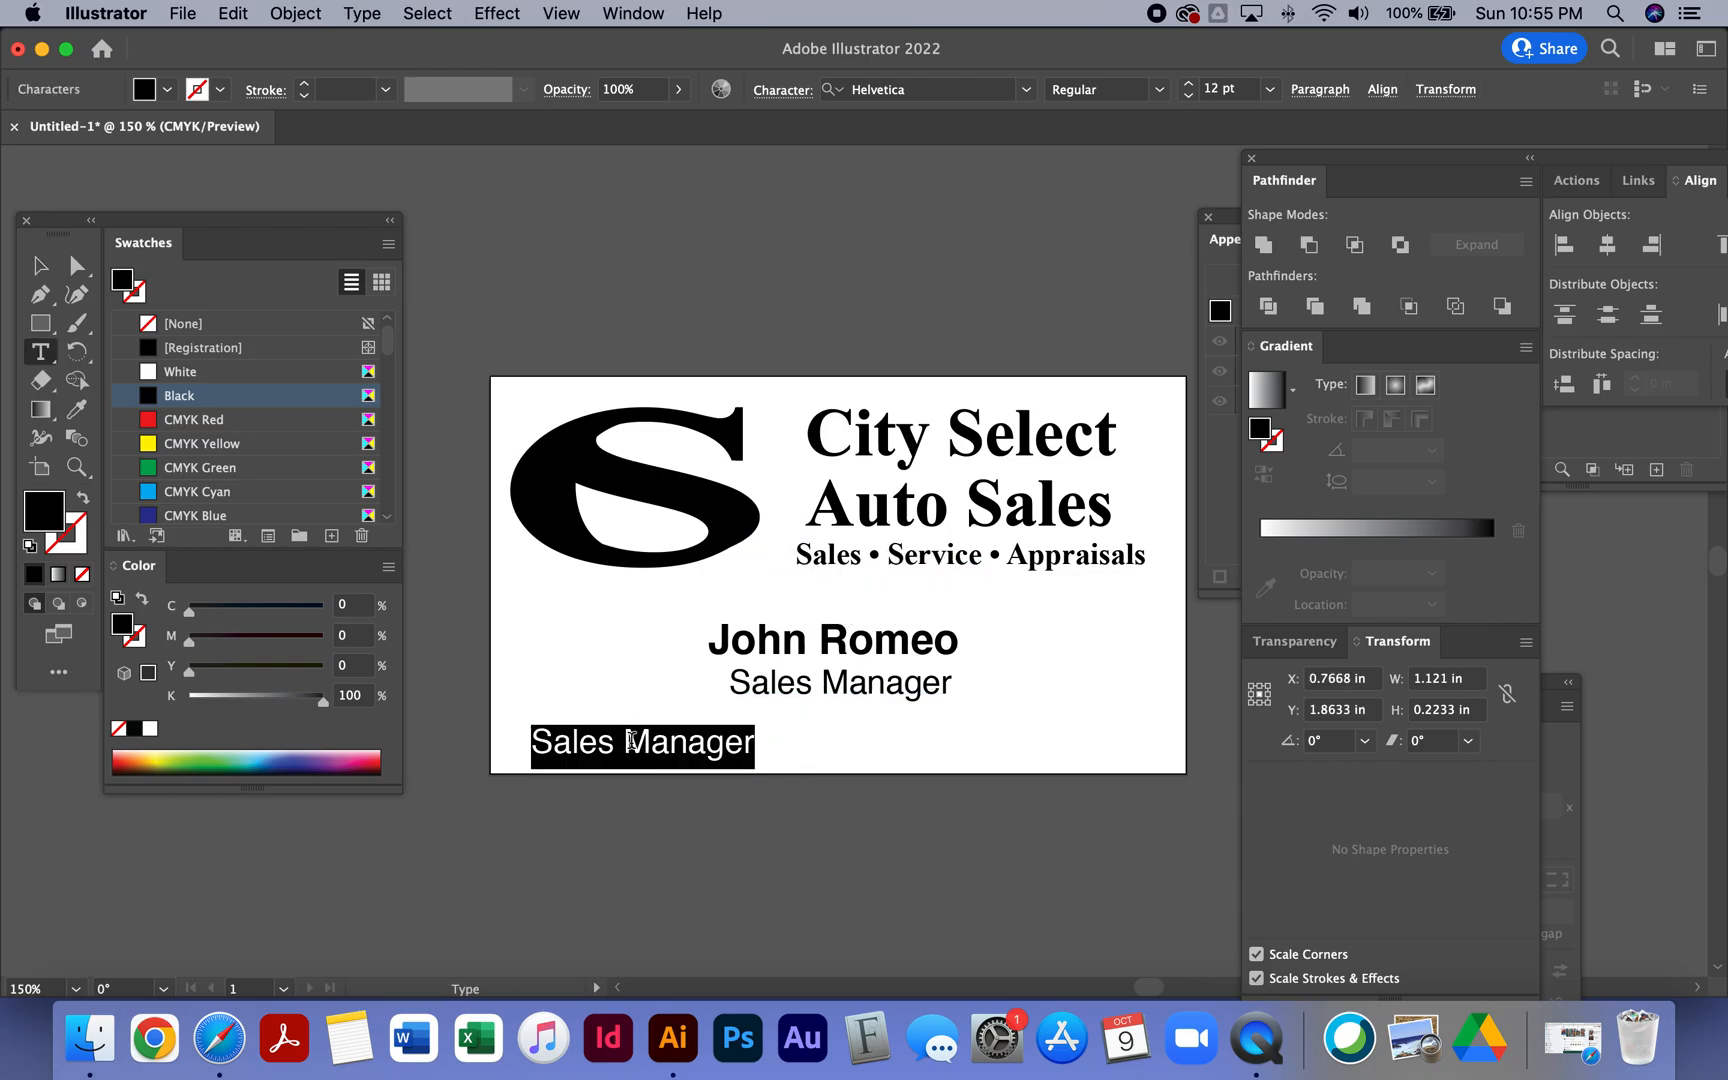
{"action": "type", "text": "Ph"}
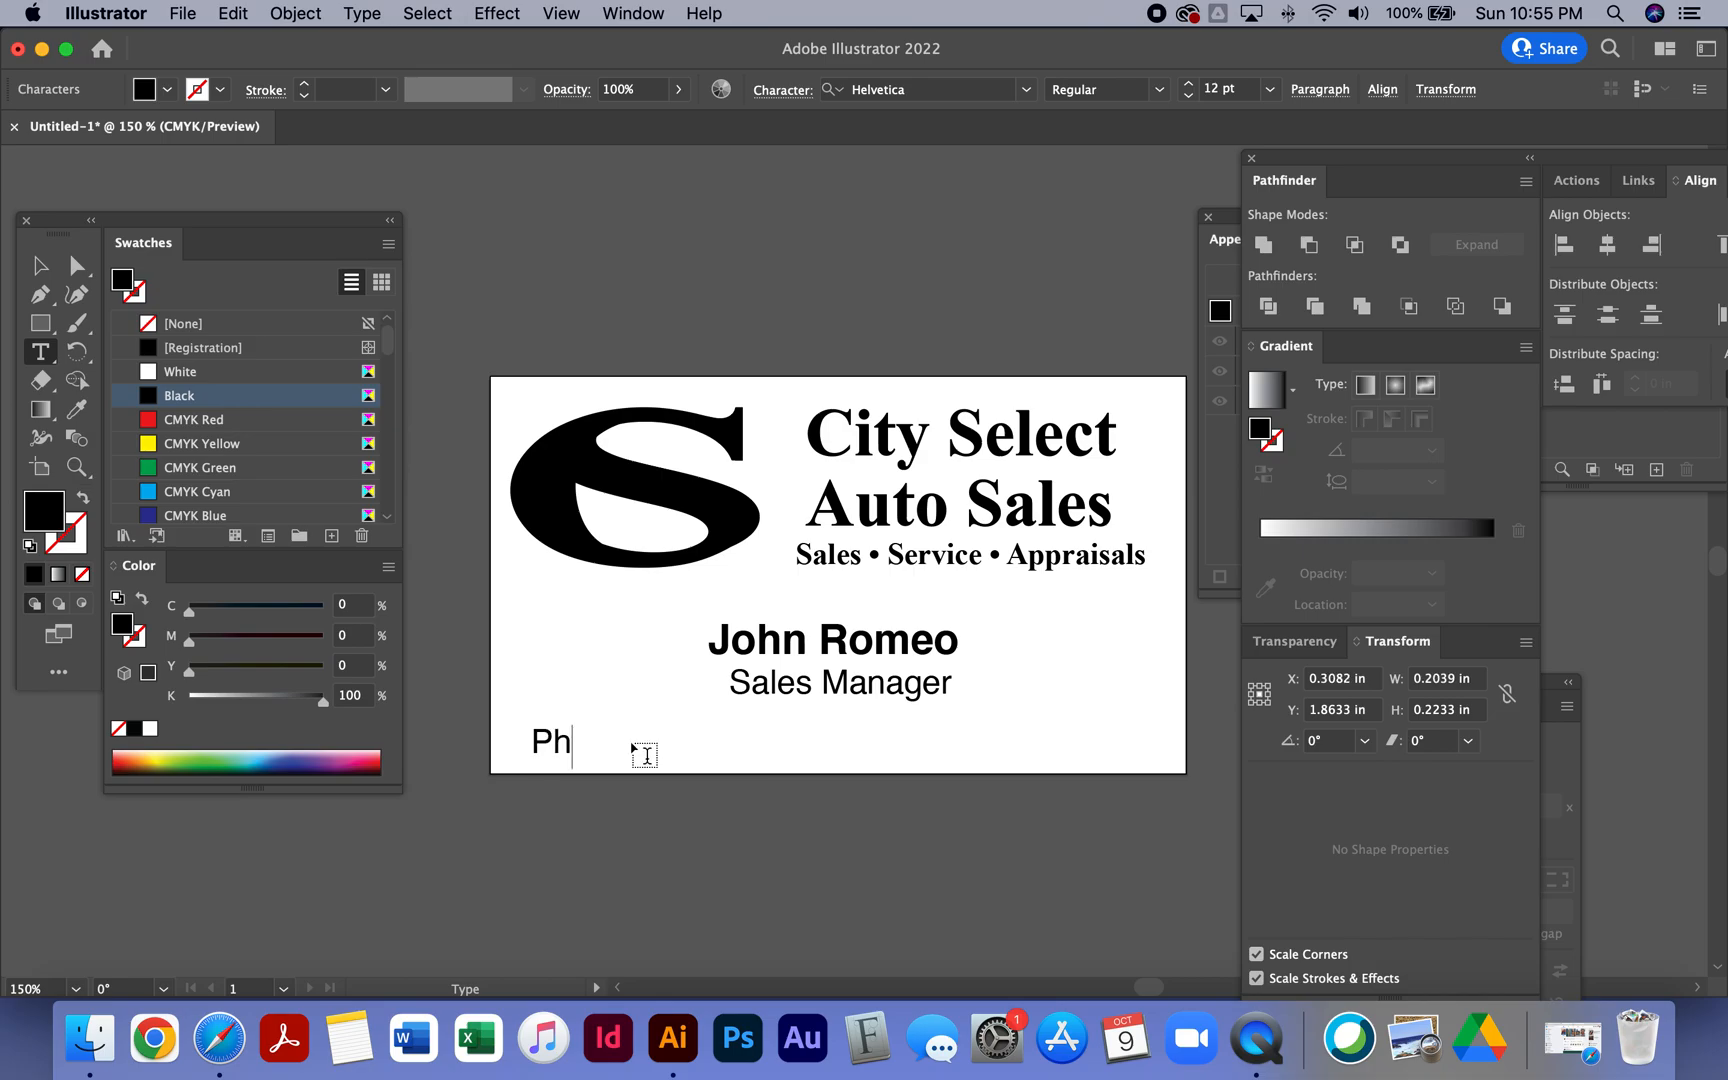
{"action": "key", "text": "BackSpace"}
{"action": "key", "text": "BackSpace"}
{"action": "type", "text": "Direct"}
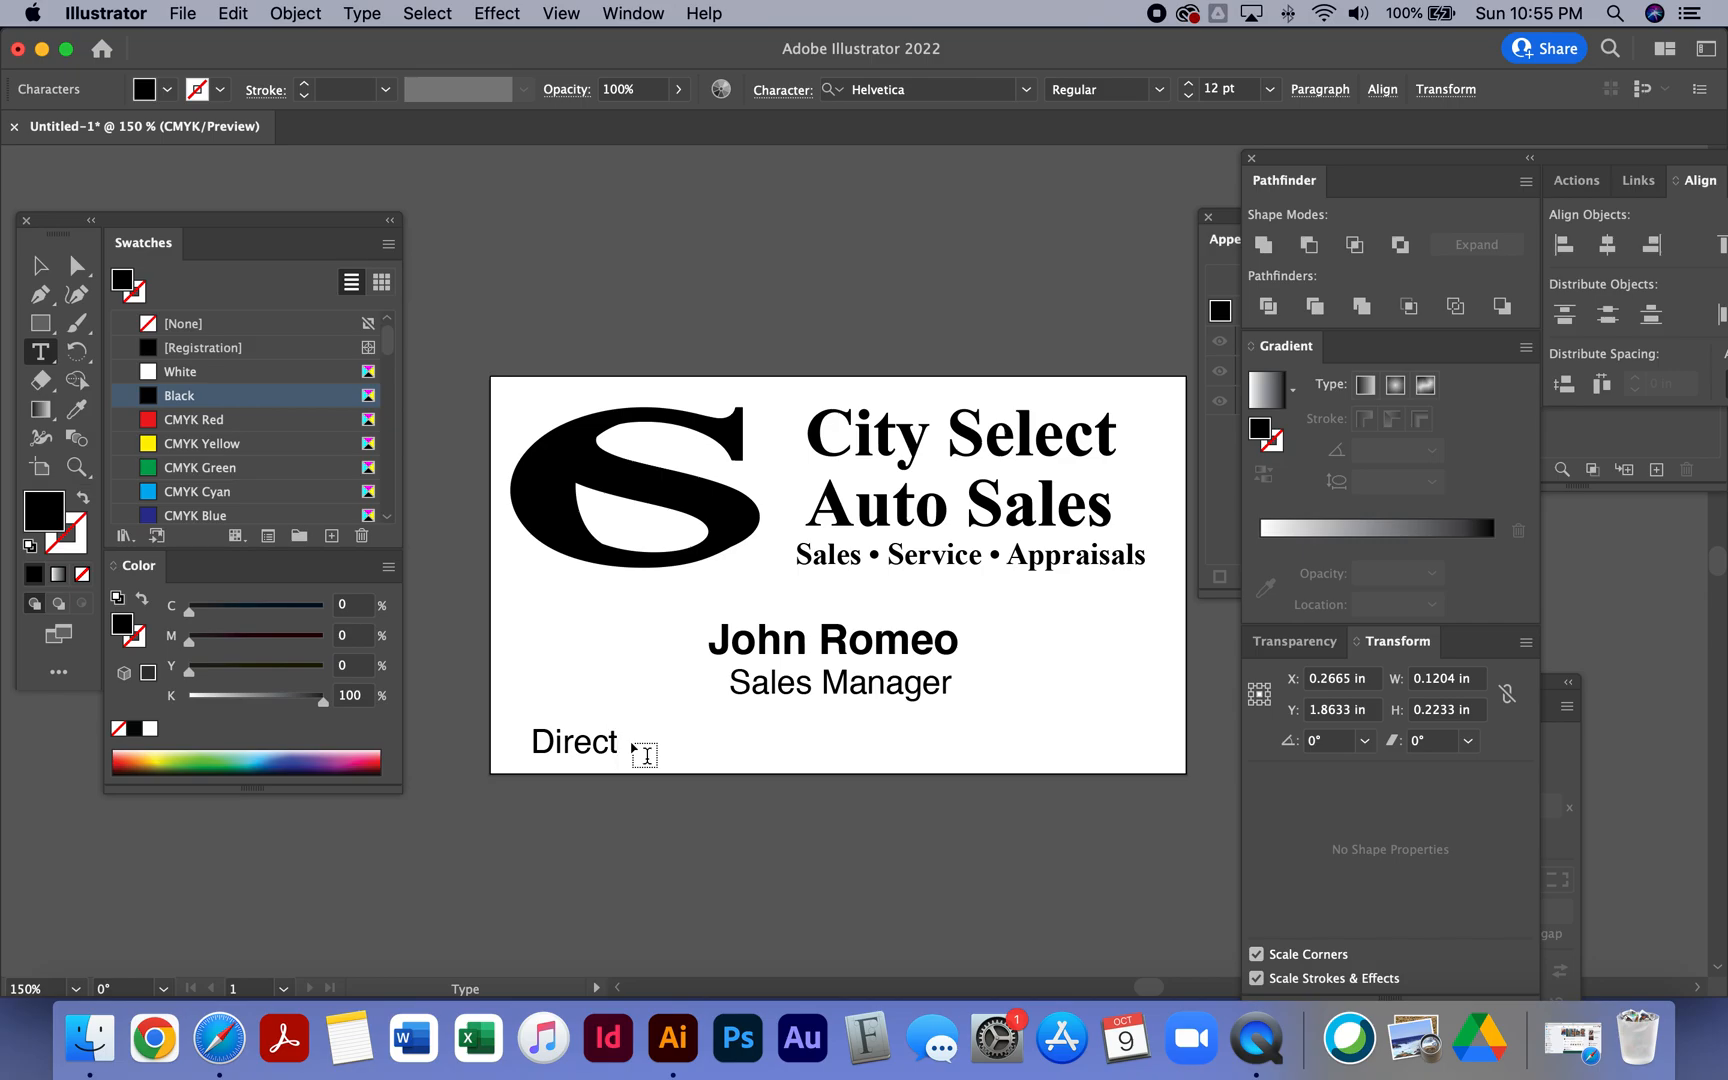
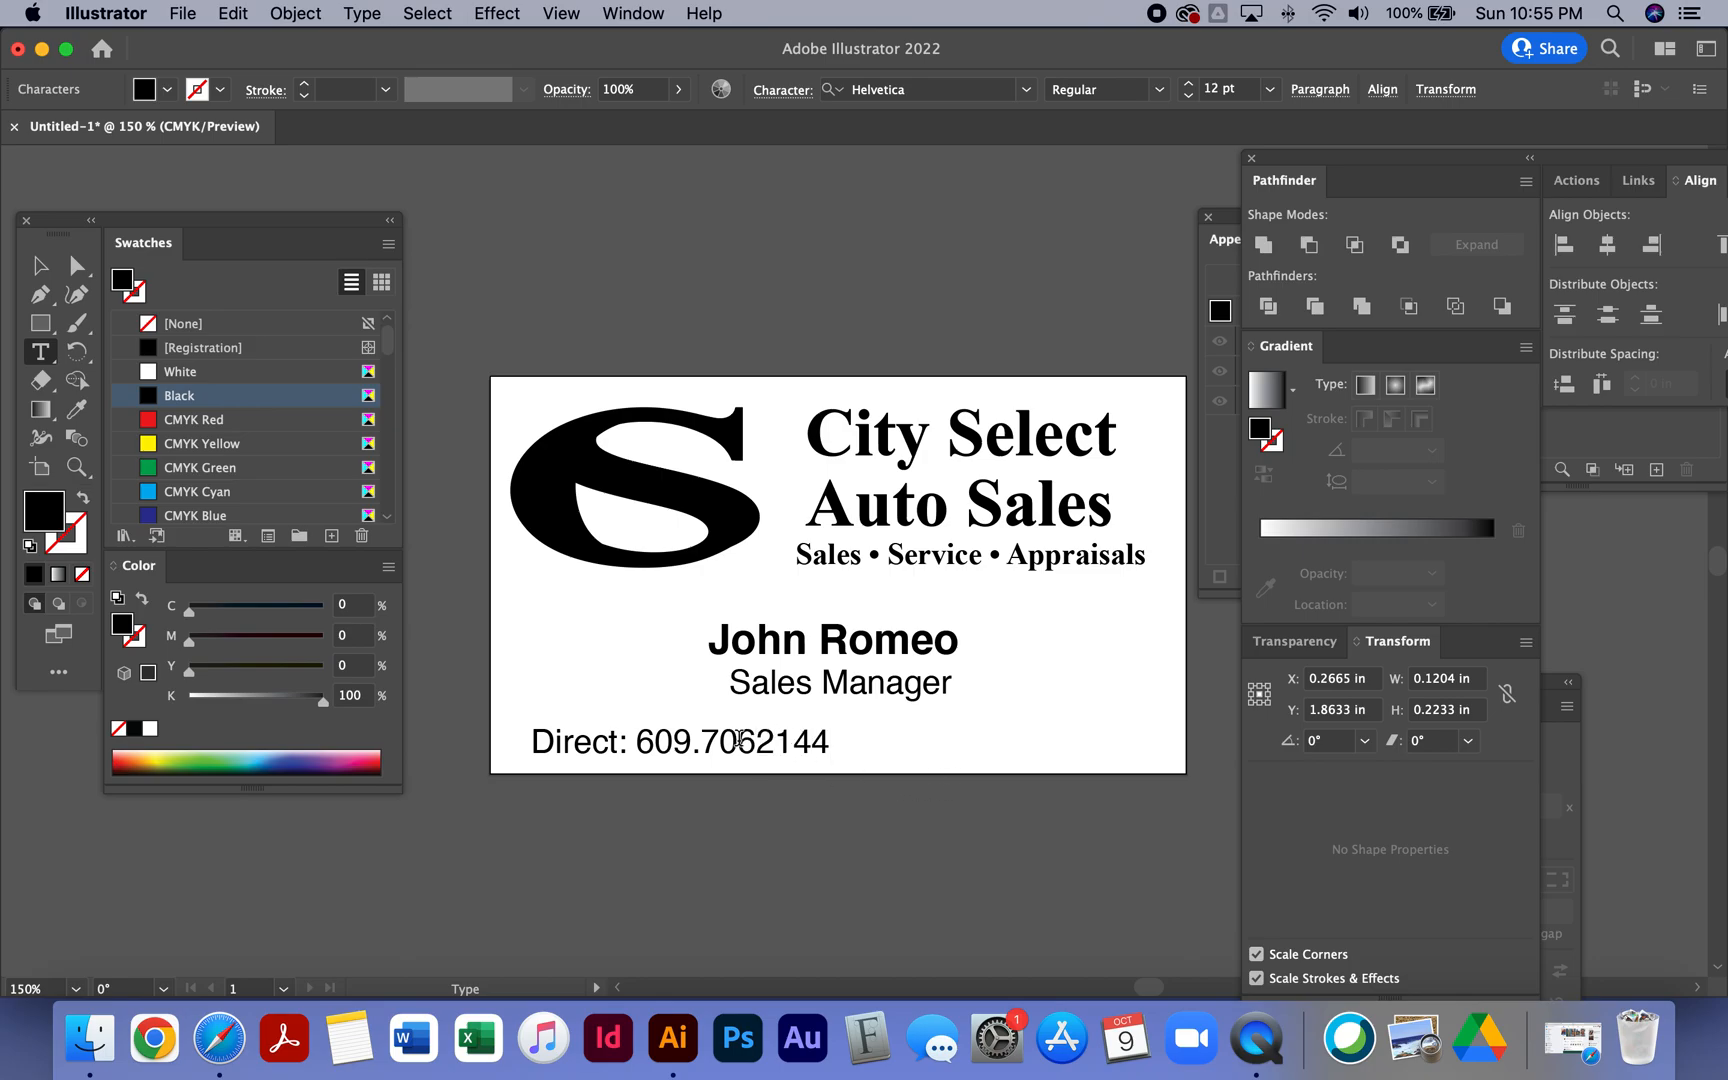
{"action": "left_click", "coordinate": [755, 740]}
{"action": "type", "text": "."}
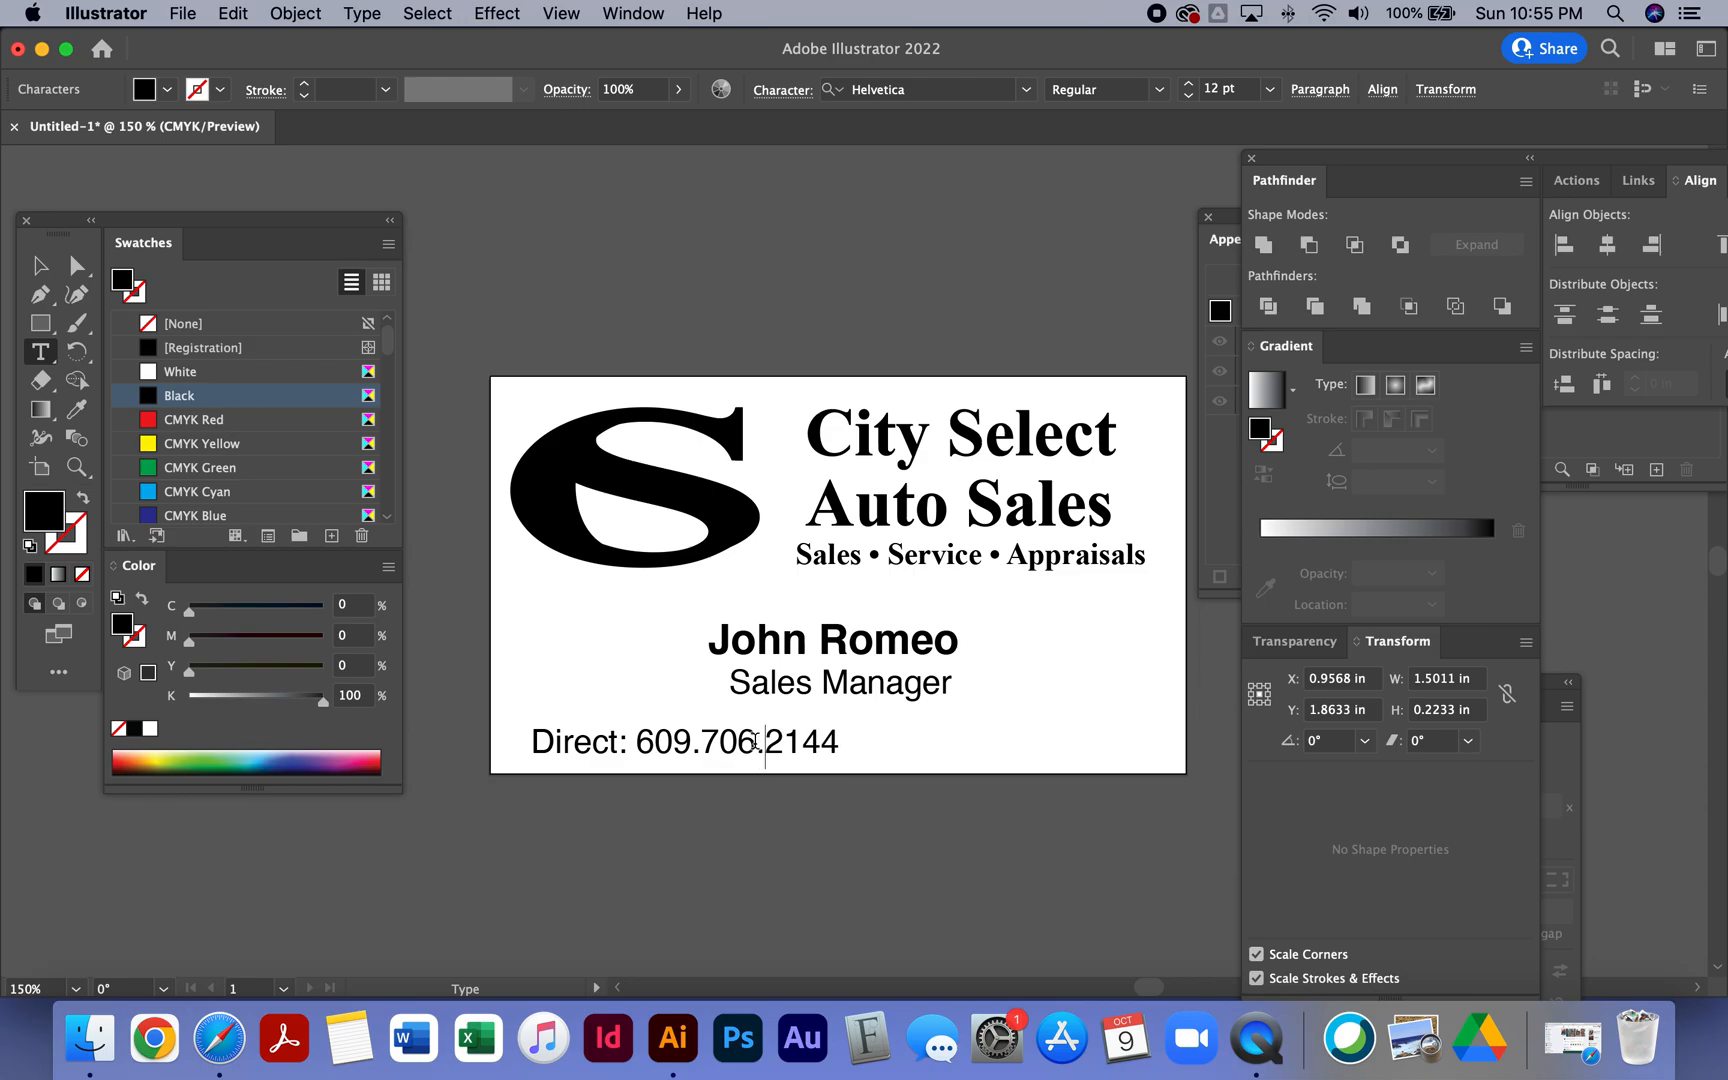
- Nudge the Direct phone line slightly left and copy it
{"action": "left_click", "coordinate": [40, 268]}
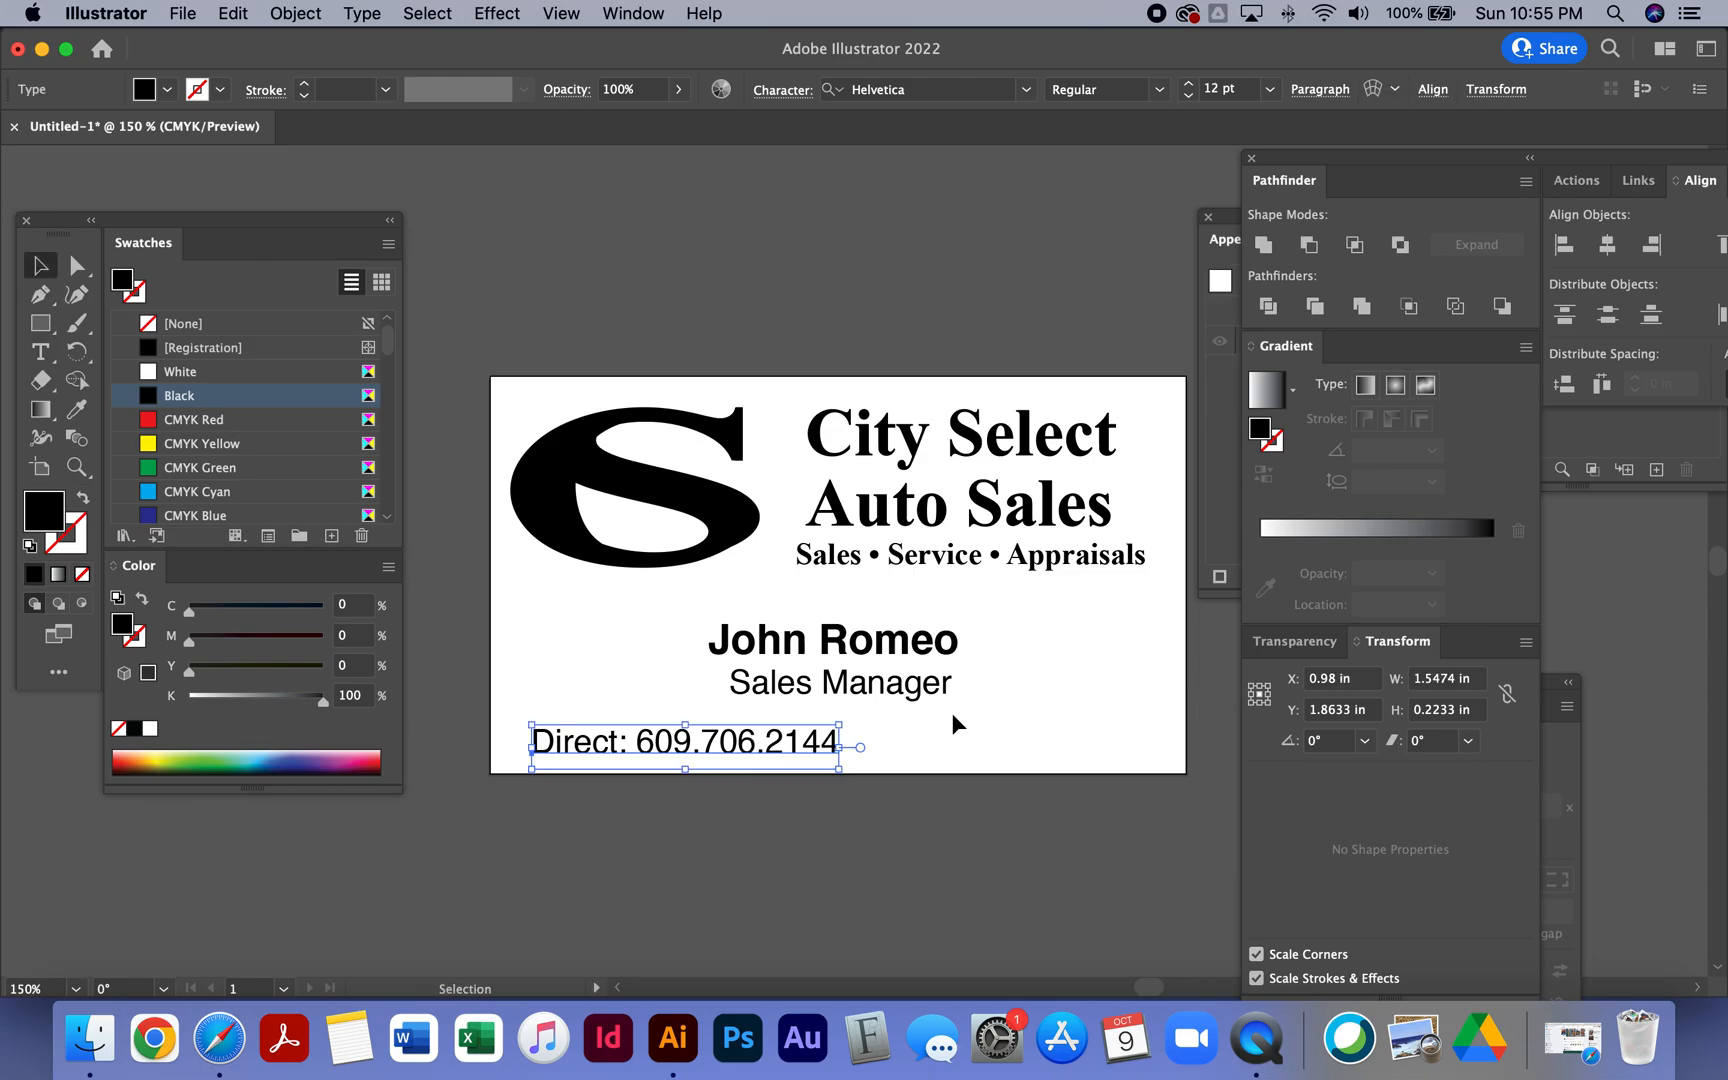
{"action": "left_click_drag", "start_coordinate": [667, 745], "coordinate": [652, 742]}
{"action": "key", "text": "super+c"}
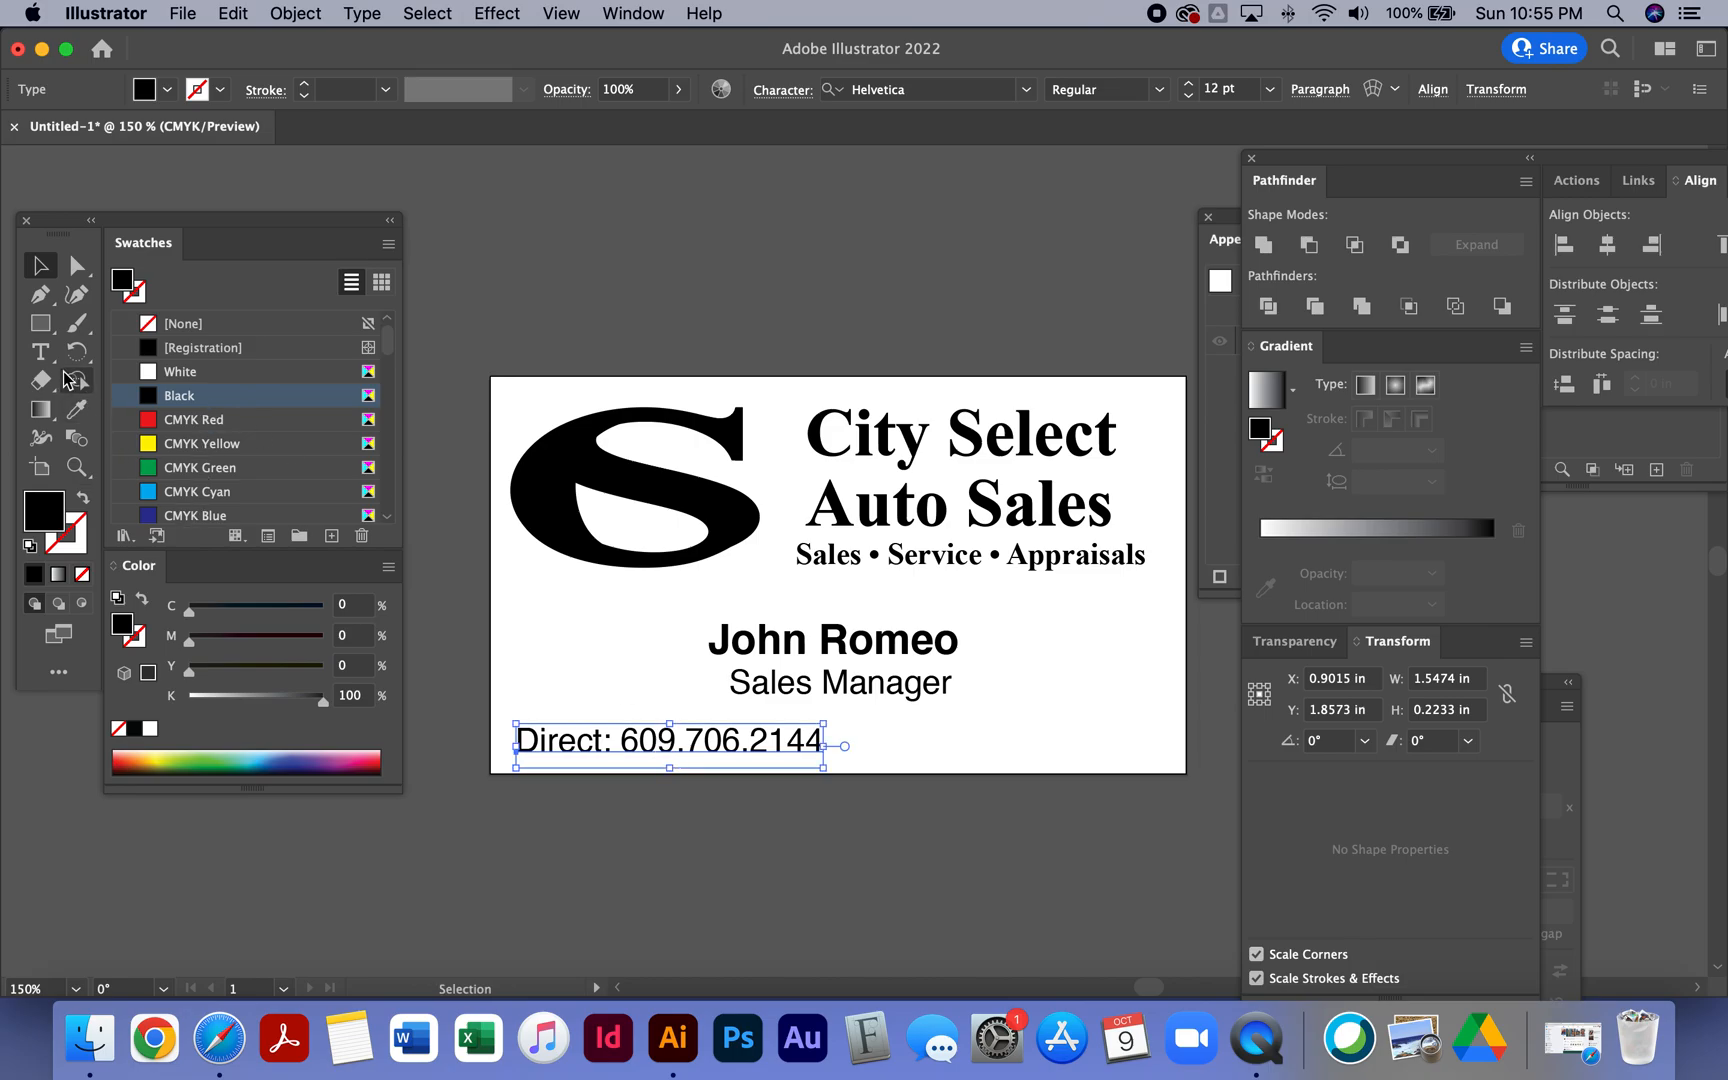
- Add an Email: line with the salesperson's e-mail address to the right of the phone line
{"action": "left_click", "coordinate": [40, 351]}
{"action": "left_click", "coordinate": [820, 745]}
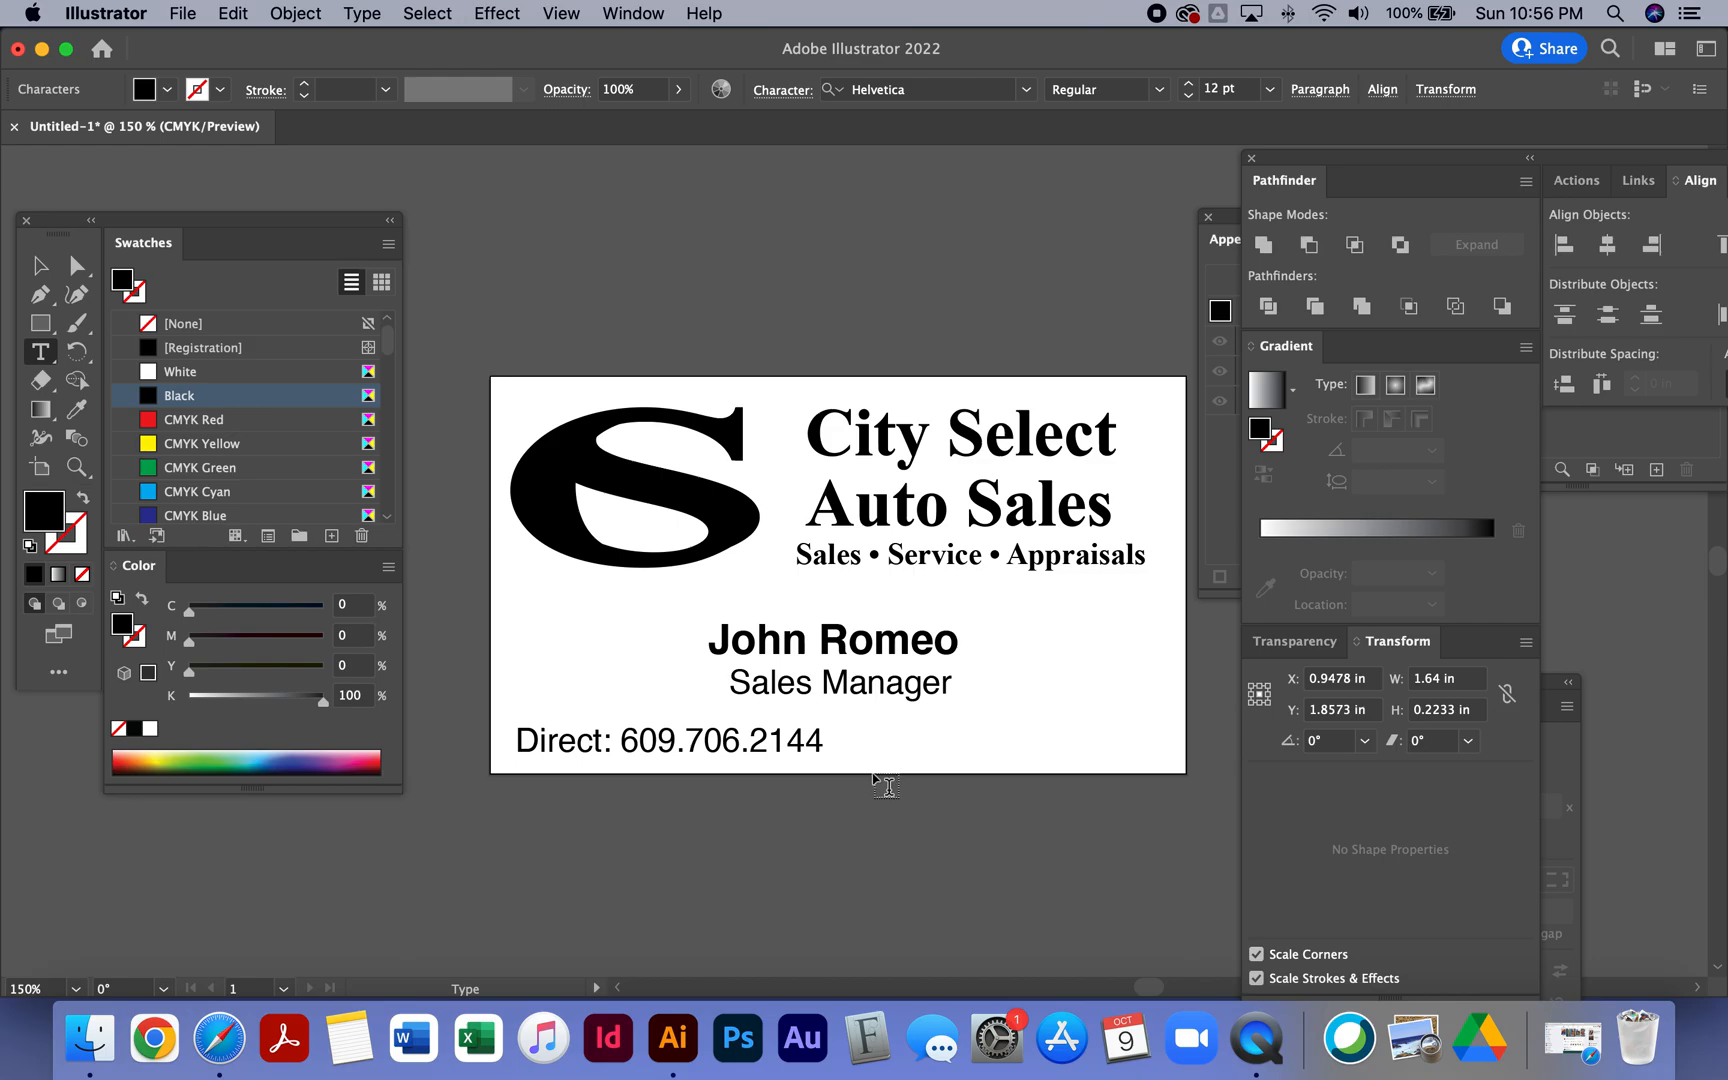
{"action": "type", "text": "Email"}
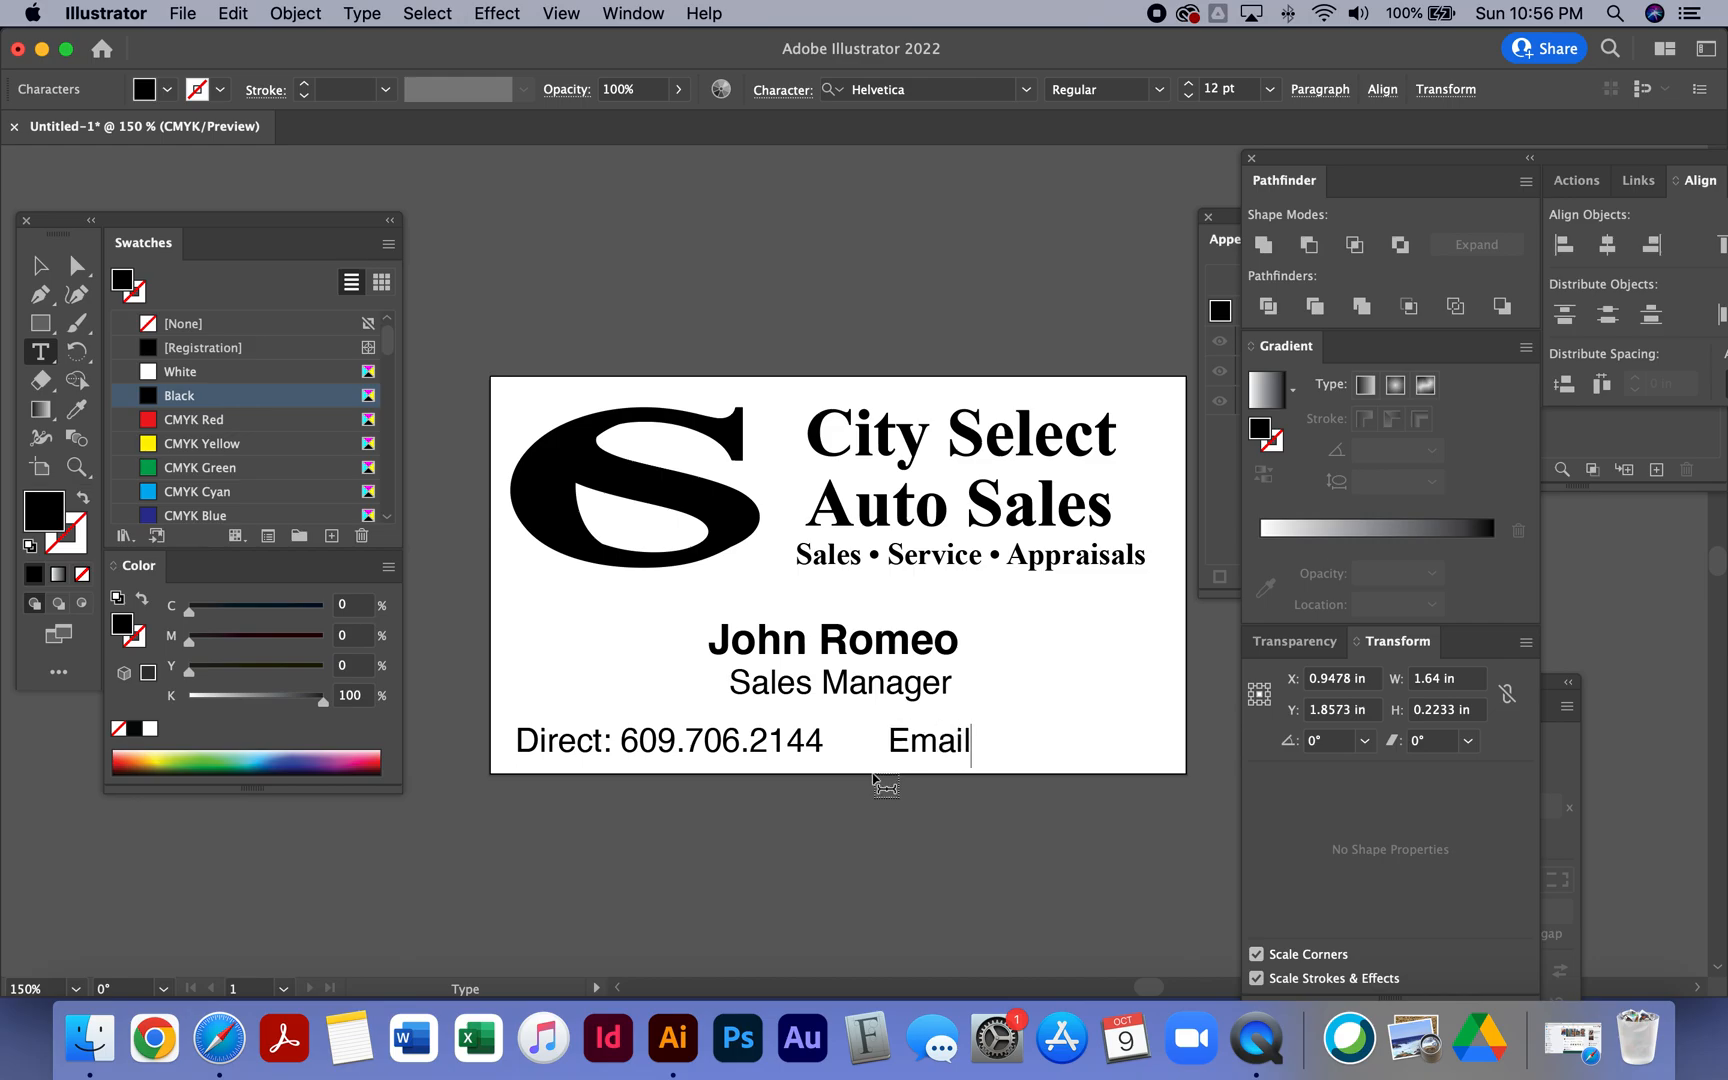
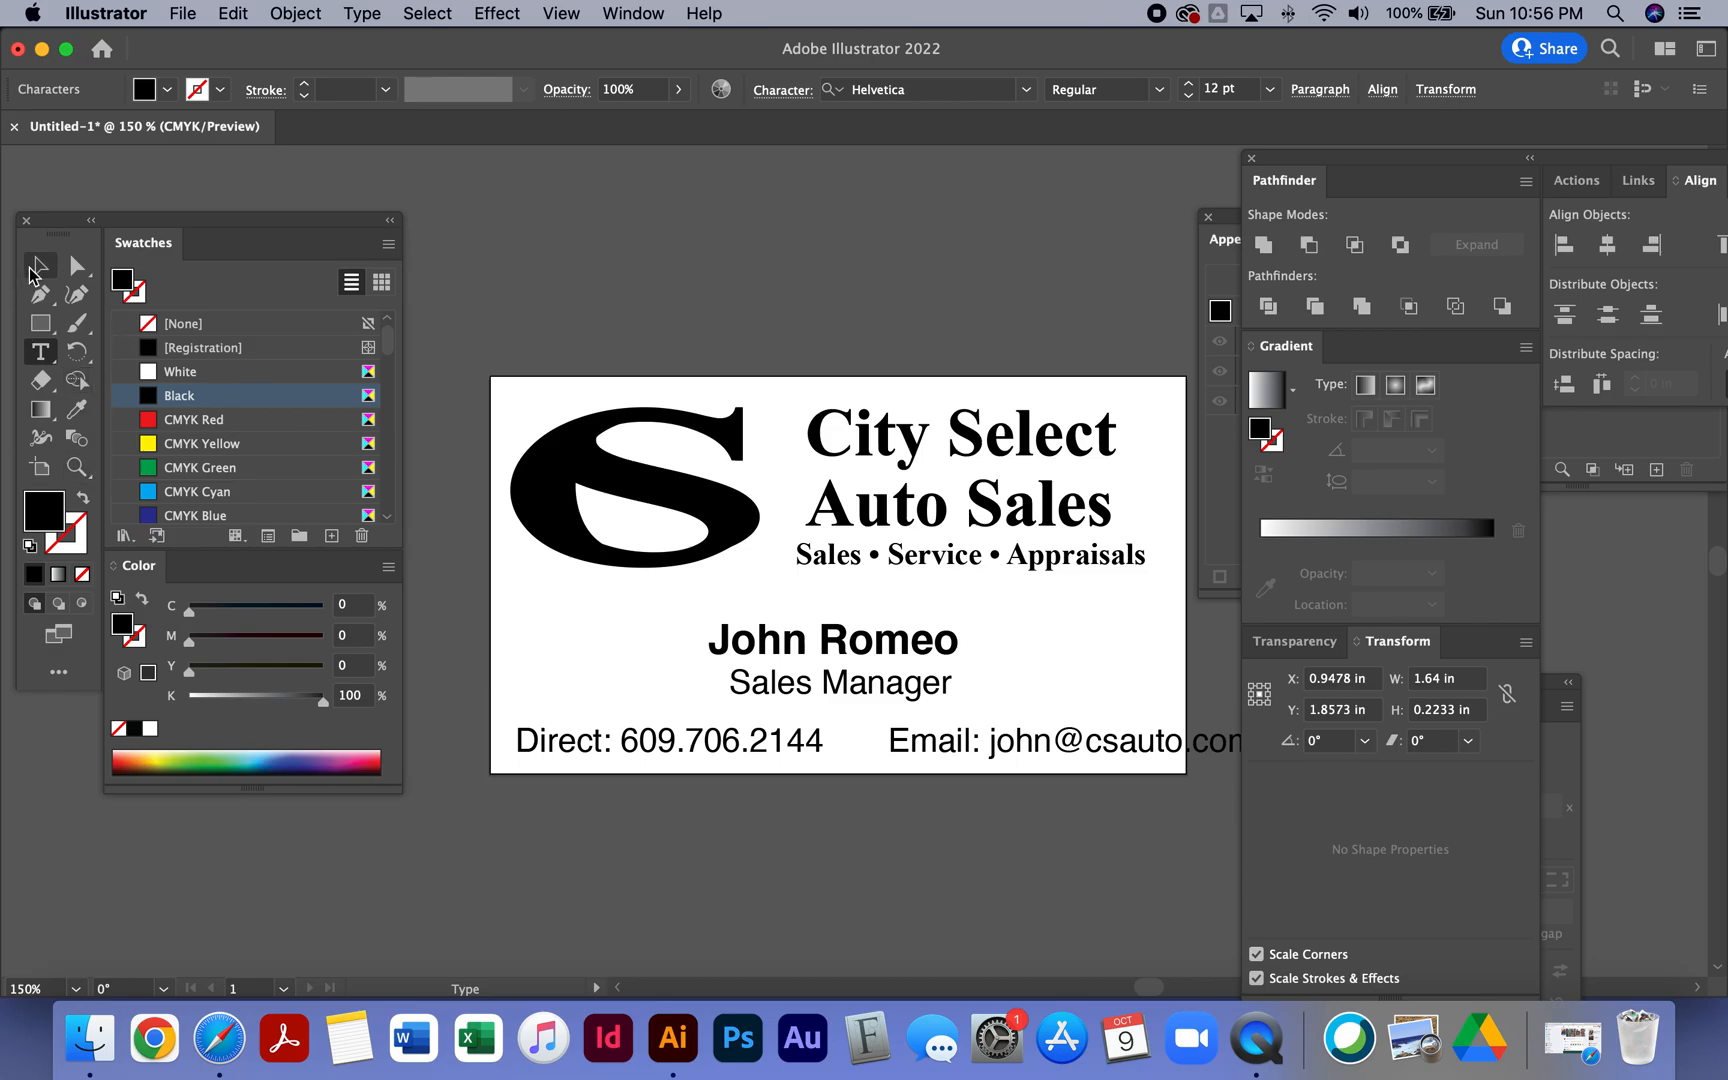
- Reduce the contact line's font size to 10 pt
{"action": "left_click", "coordinate": [32, 270]}
{"action": "left_click", "coordinate": [1187, 96]}
{"action": "left_click", "coordinate": [1187, 96]}
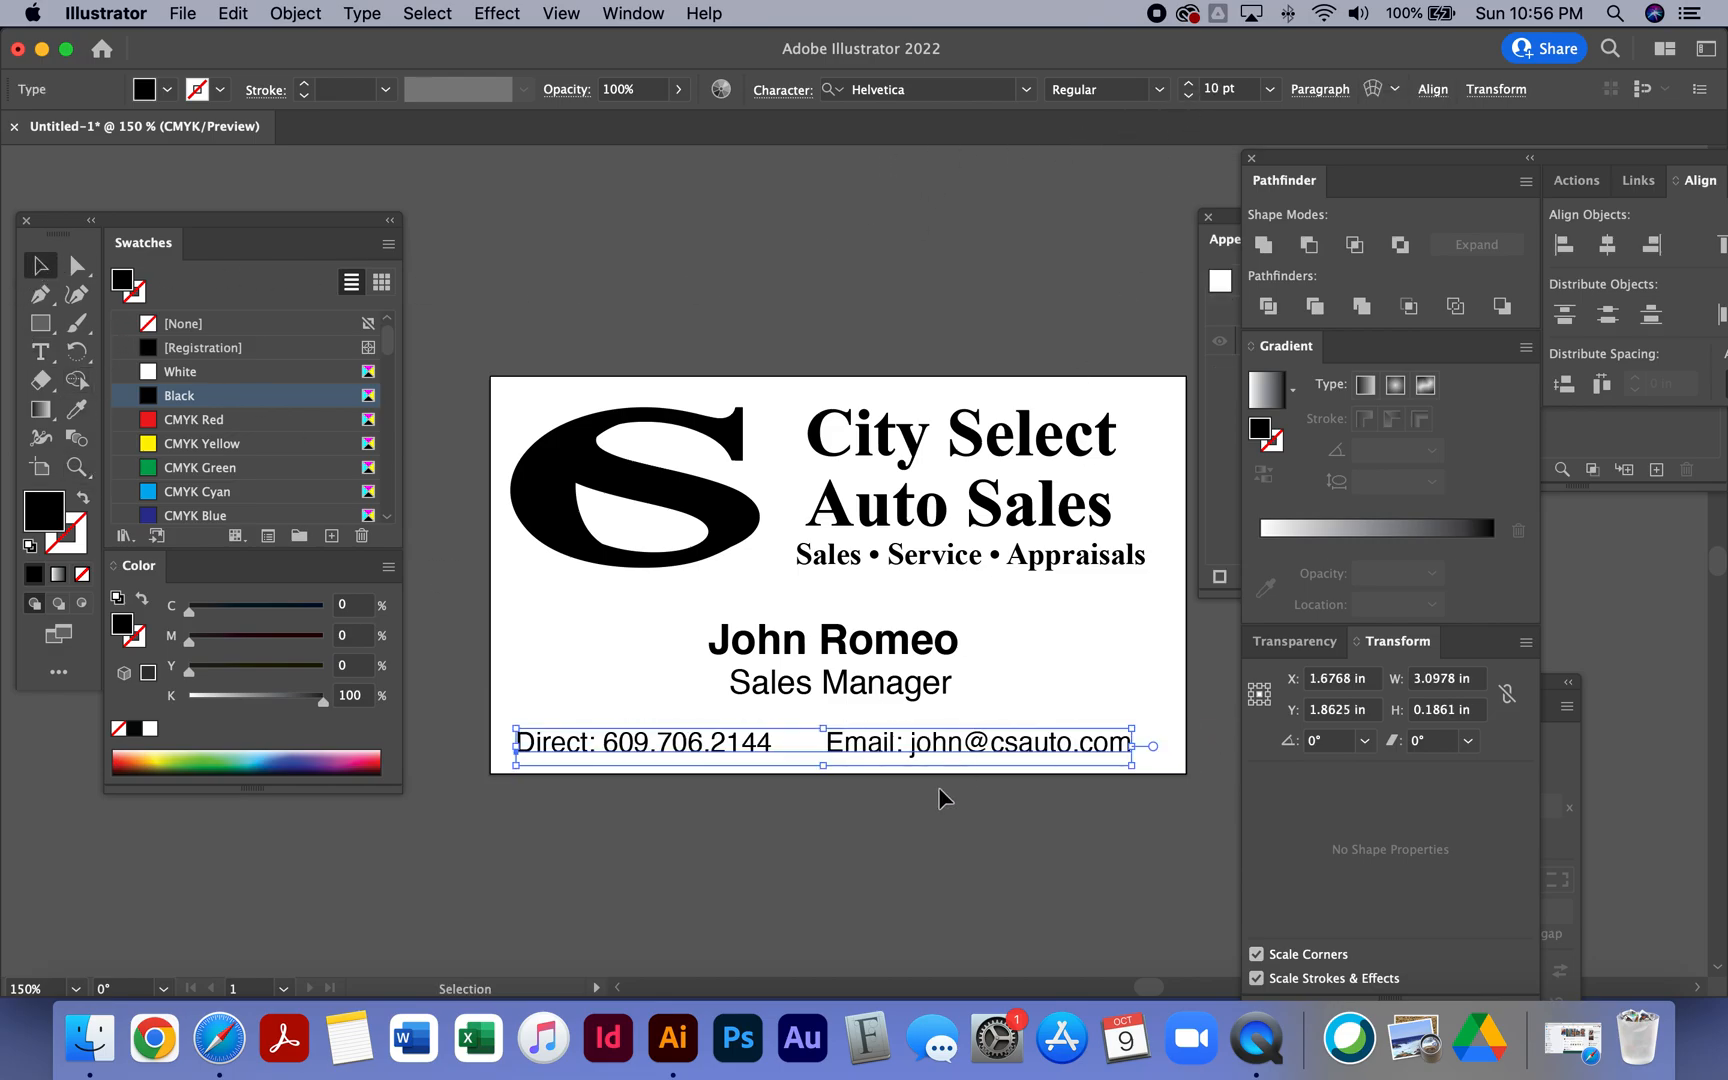
{"action": "left_click_drag", "start_coordinate": [931, 735], "coordinate": [943, 732]}
- Move the name, title and contact line upward on the card
{"action": "left_click", "coordinate": [866, 684]}
{"action": "left_click", "coordinate": [866, 642], "text": "shift"}
{"action": "left_click_drag", "start_coordinate": [866, 654], "coordinate": [867, 641]}
{"action": "left_click_drag", "start_coordinate": [877, 734], "coordinate": [879, 712]}
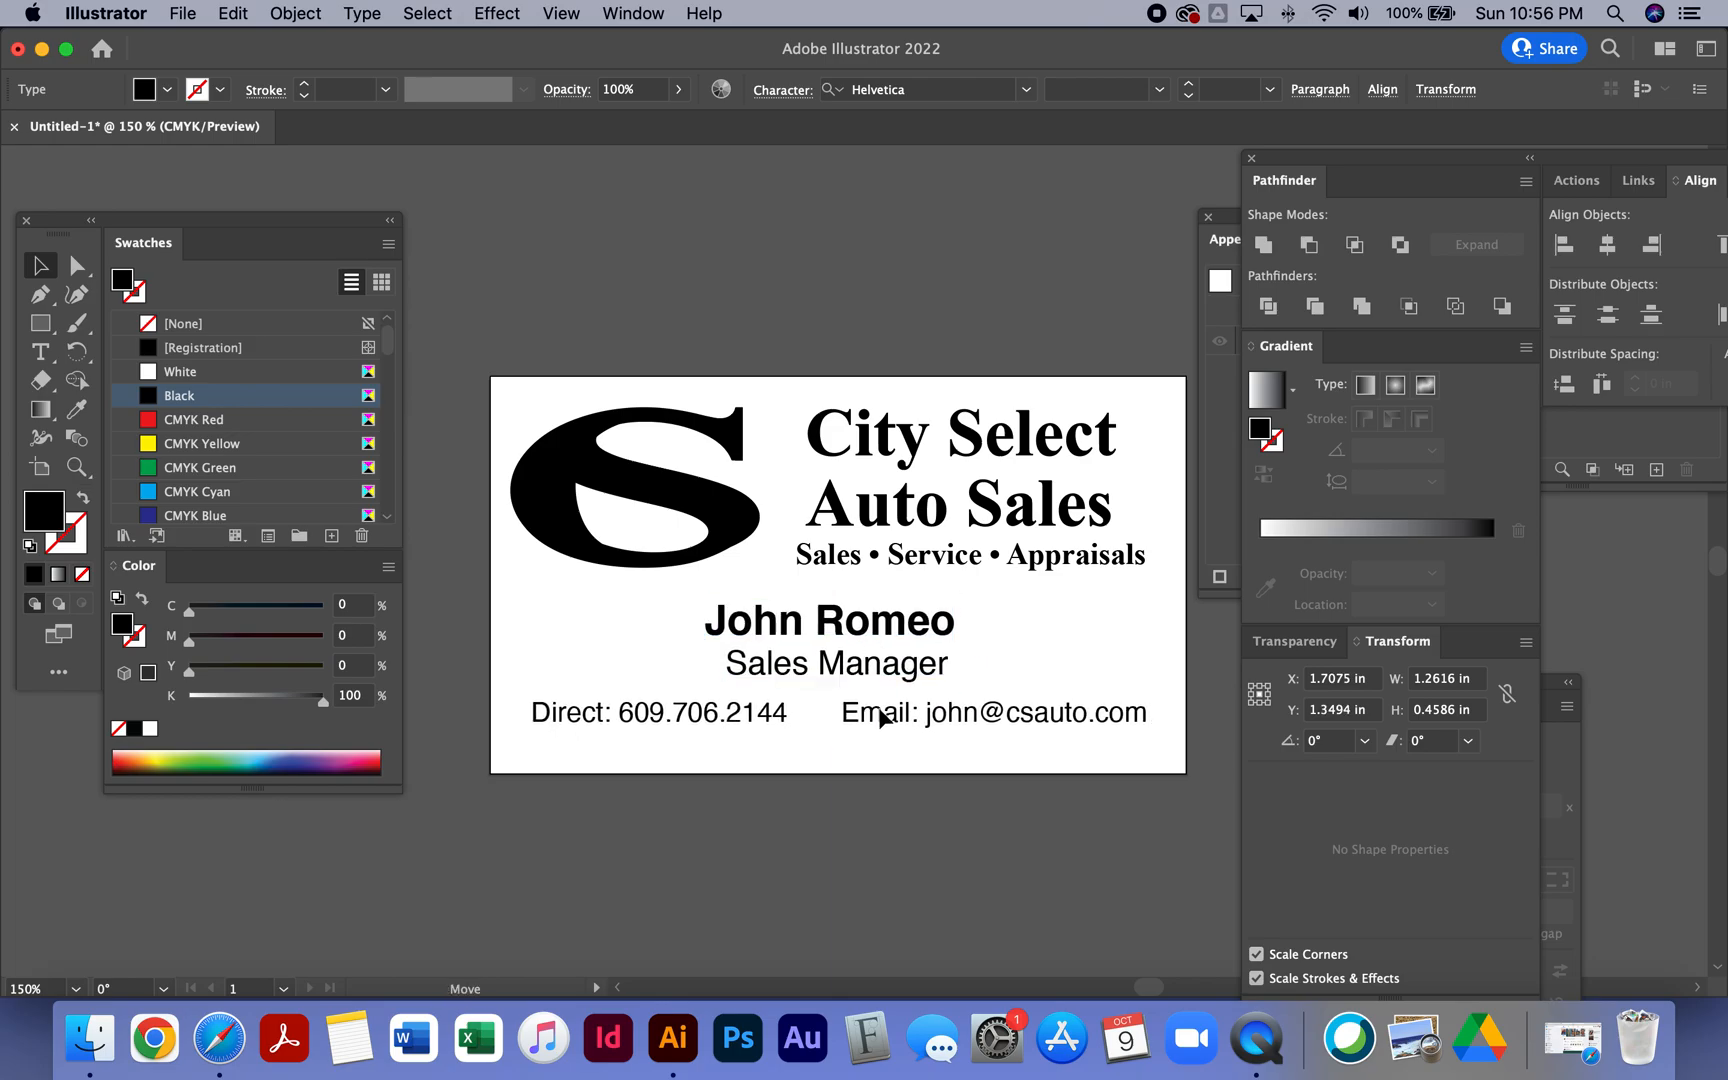
{"action": "left_click_drag", "start_coordinate": [879, 712], "coordinate": [879, 712]}
- Set the Sales Manager title's font style to Oblique
{"action": "left_click", "coordinate": [866, 668]}
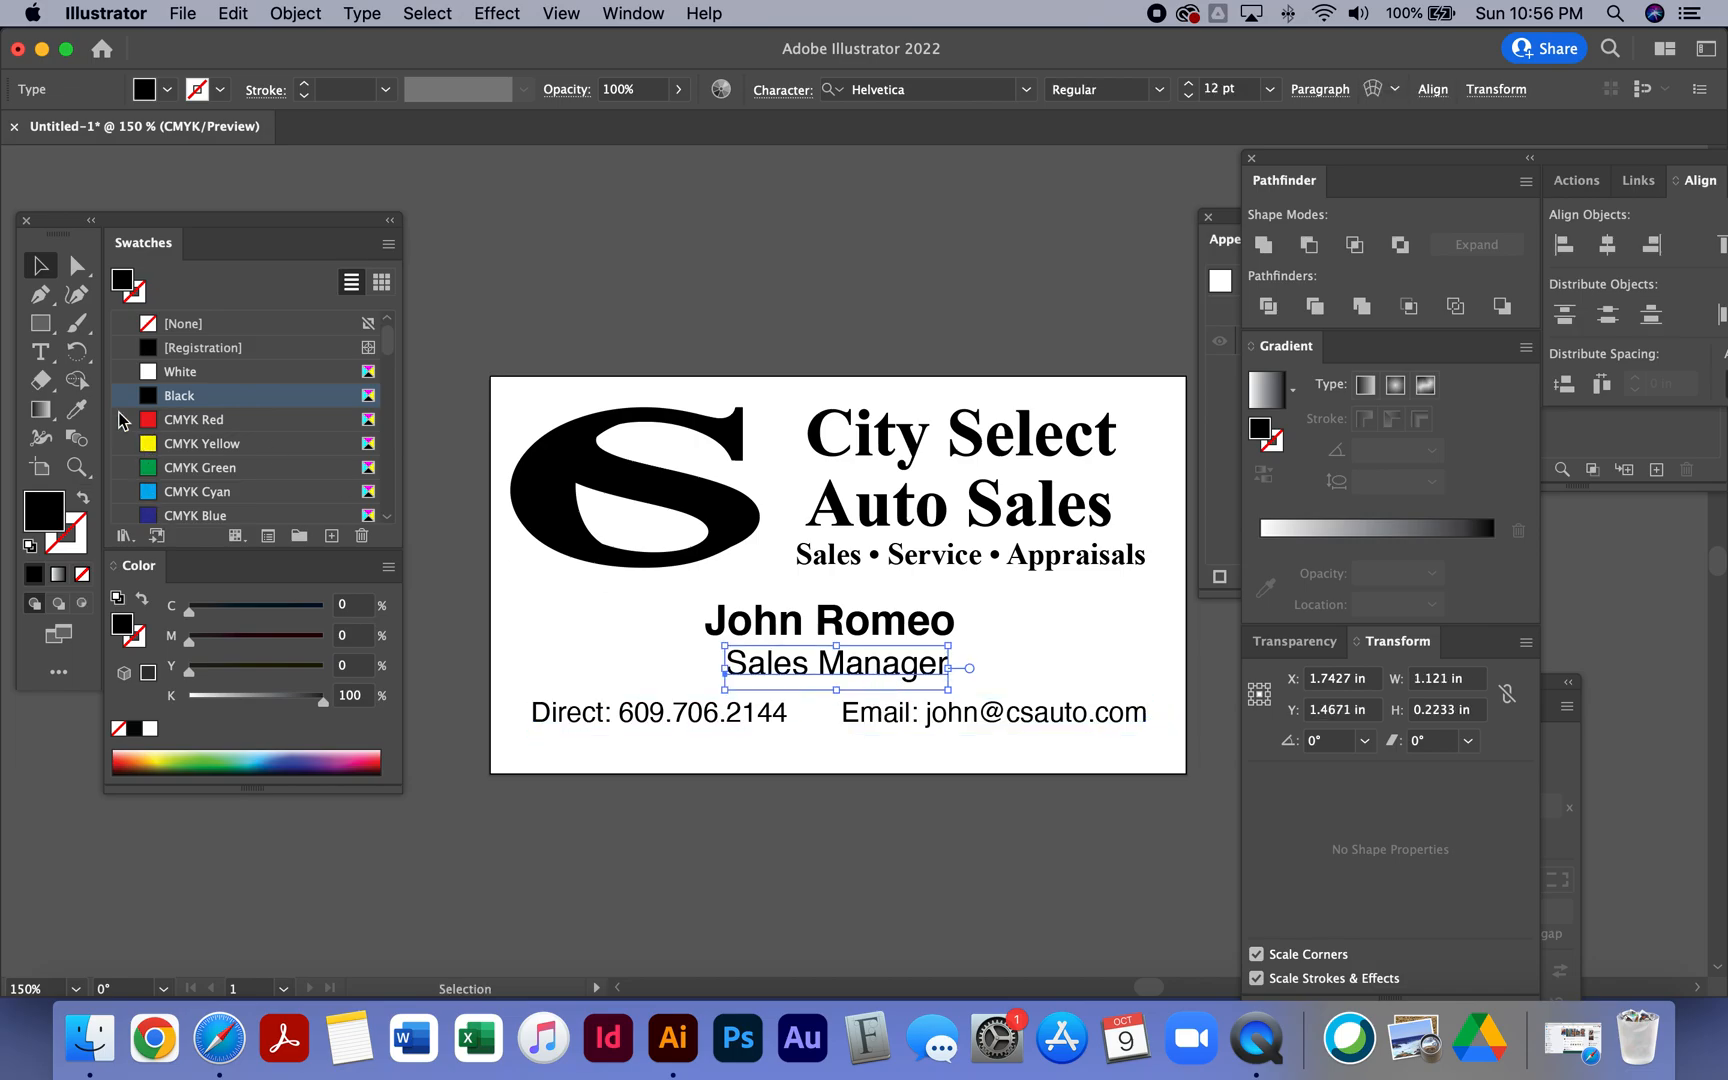
{"action": "left_click", "coordinate": [40, 352]}
{"action": "triple_click", "coordinate": [786, 655]}
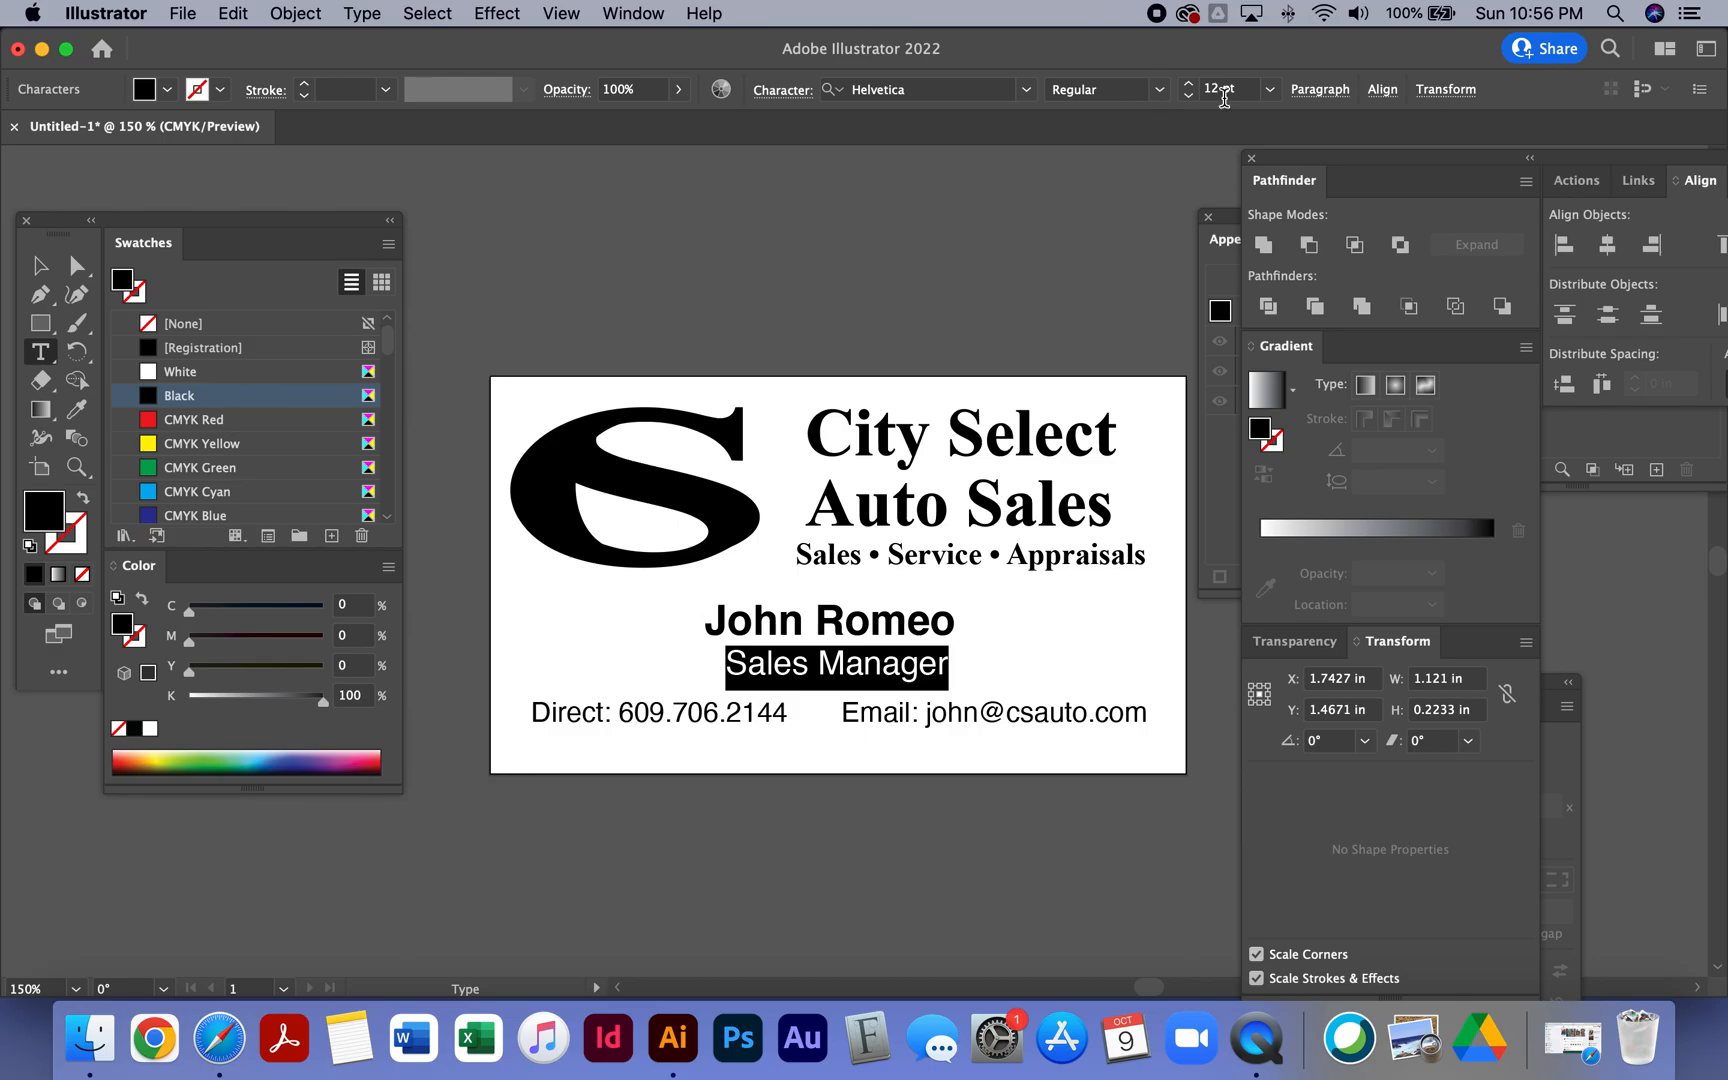
{"action": "left_click", "coordinate": [1158, 96]}
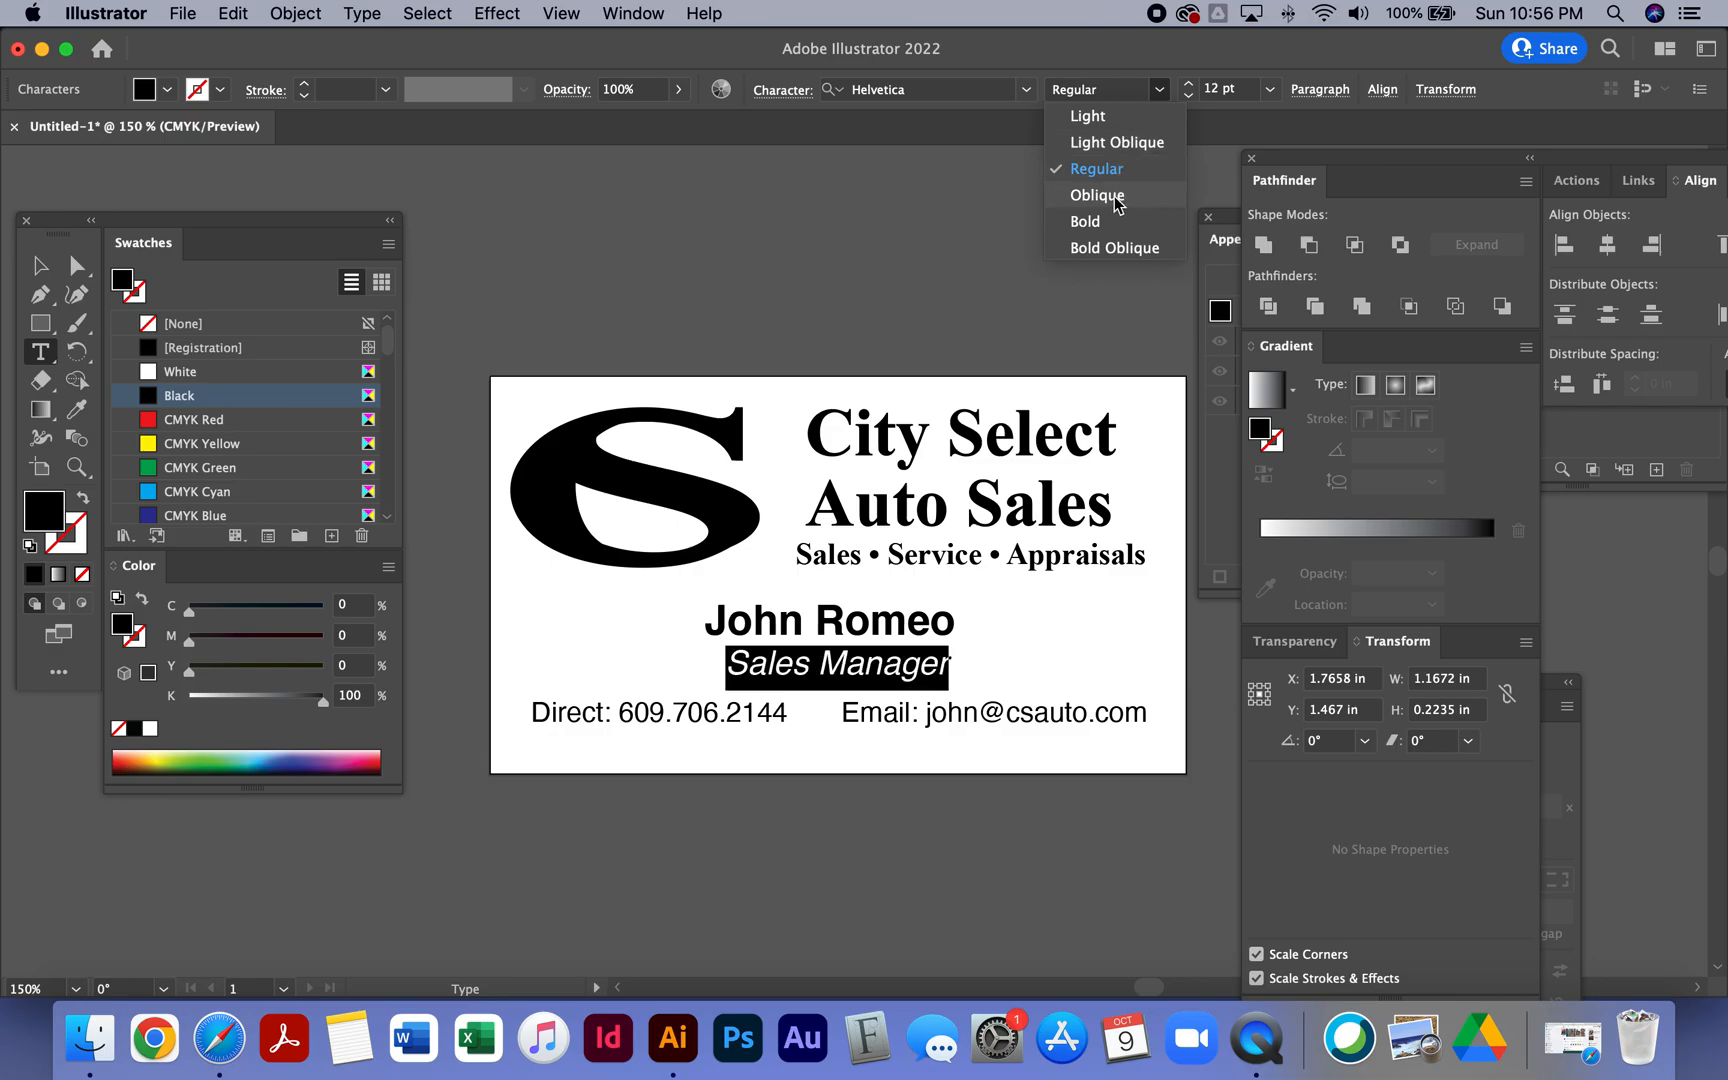
{"action": "left_click", "coordinate": [1116, 200]}
- Nudge the Sales Manager title up slightly
{"action": "left_click", "coordinate": [40, 265]}
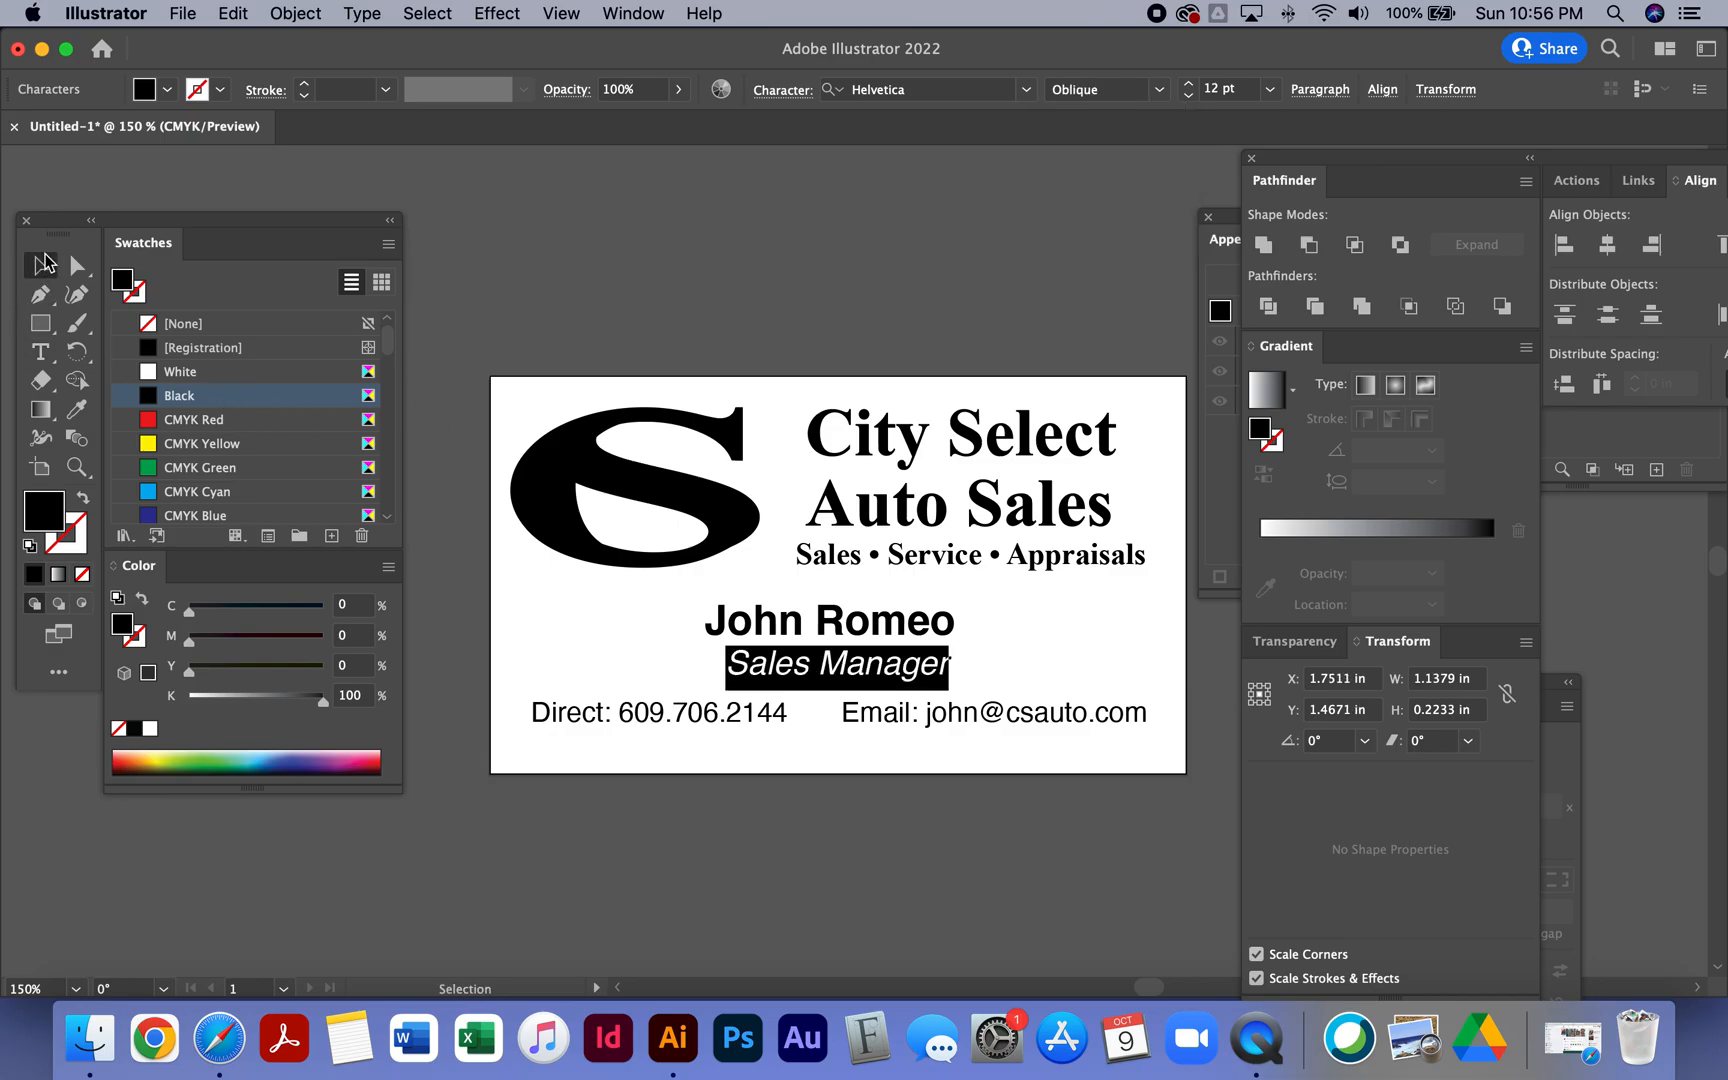
{"action": "left_click", "coordinate": [692, 323]}
{"action": "left_click", "coordinate": [766, 669]}
{"action": "key", "text": "Up"}
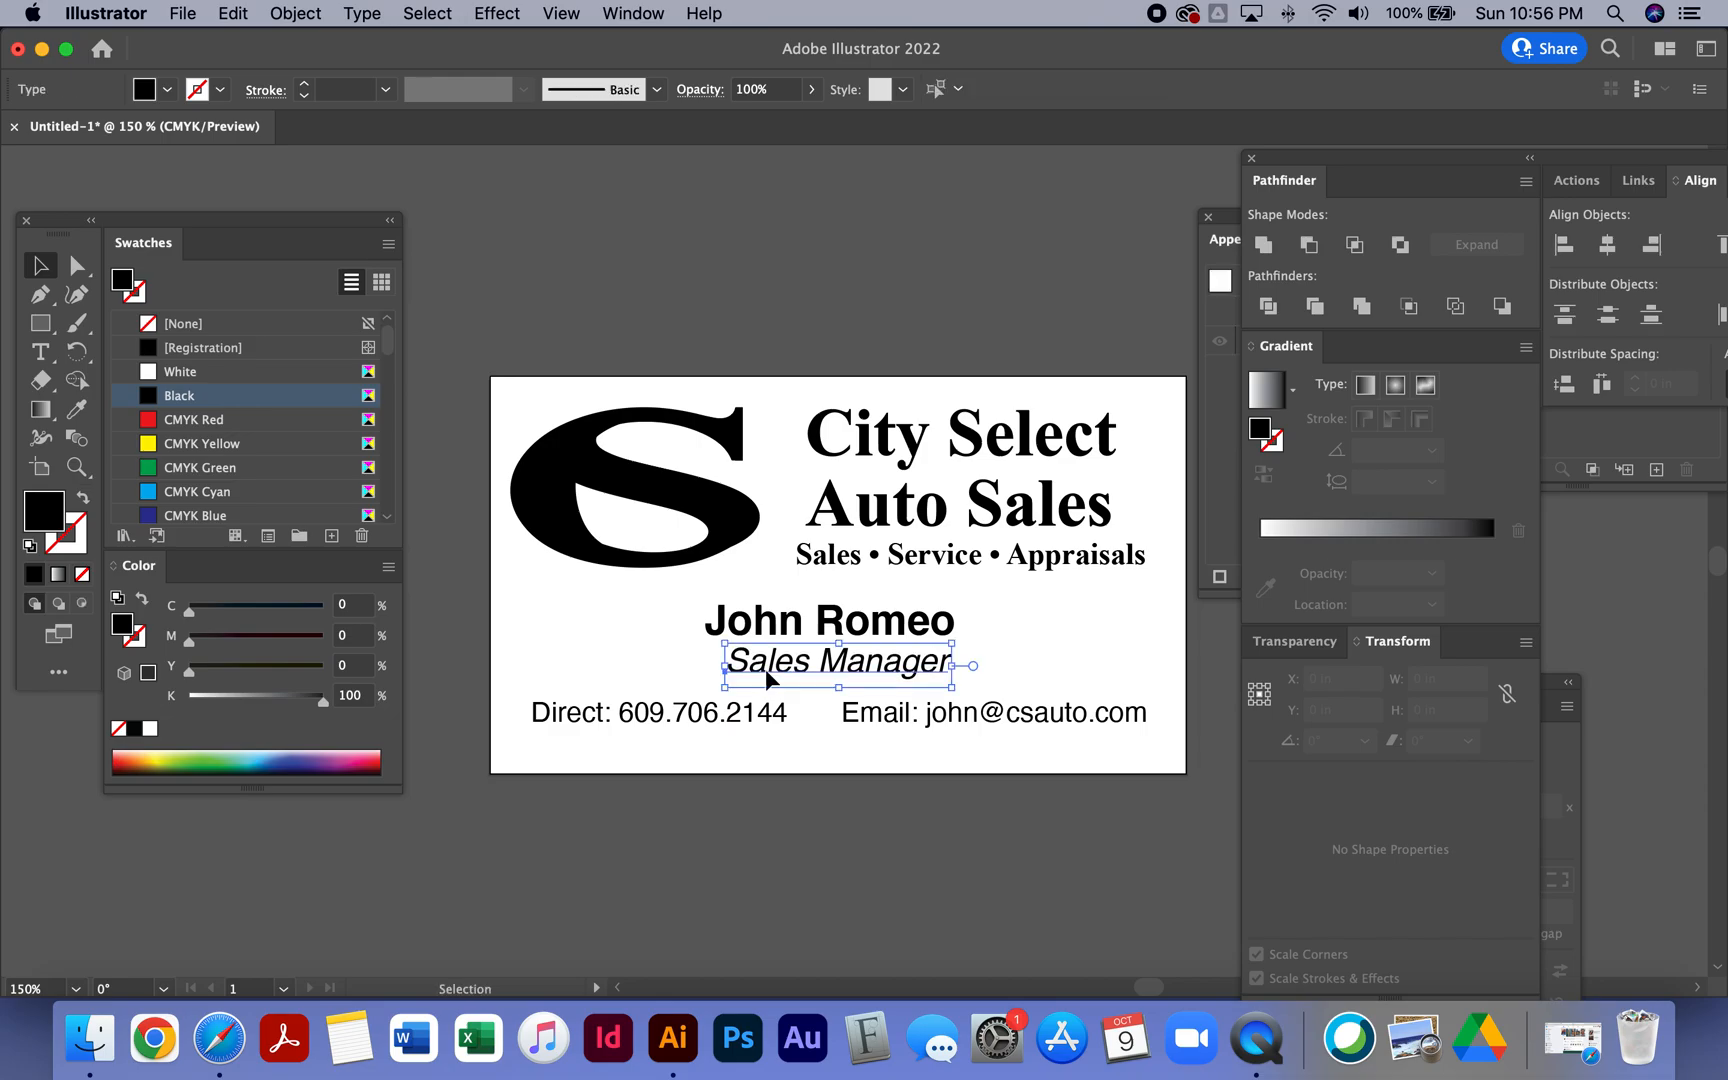
- Duplicate the contact line and place the copy just beneath the original
{"action": "left_click", "coordinate": [809, 832]}
{"action": "left_click", "coordinate": [872, 718]}
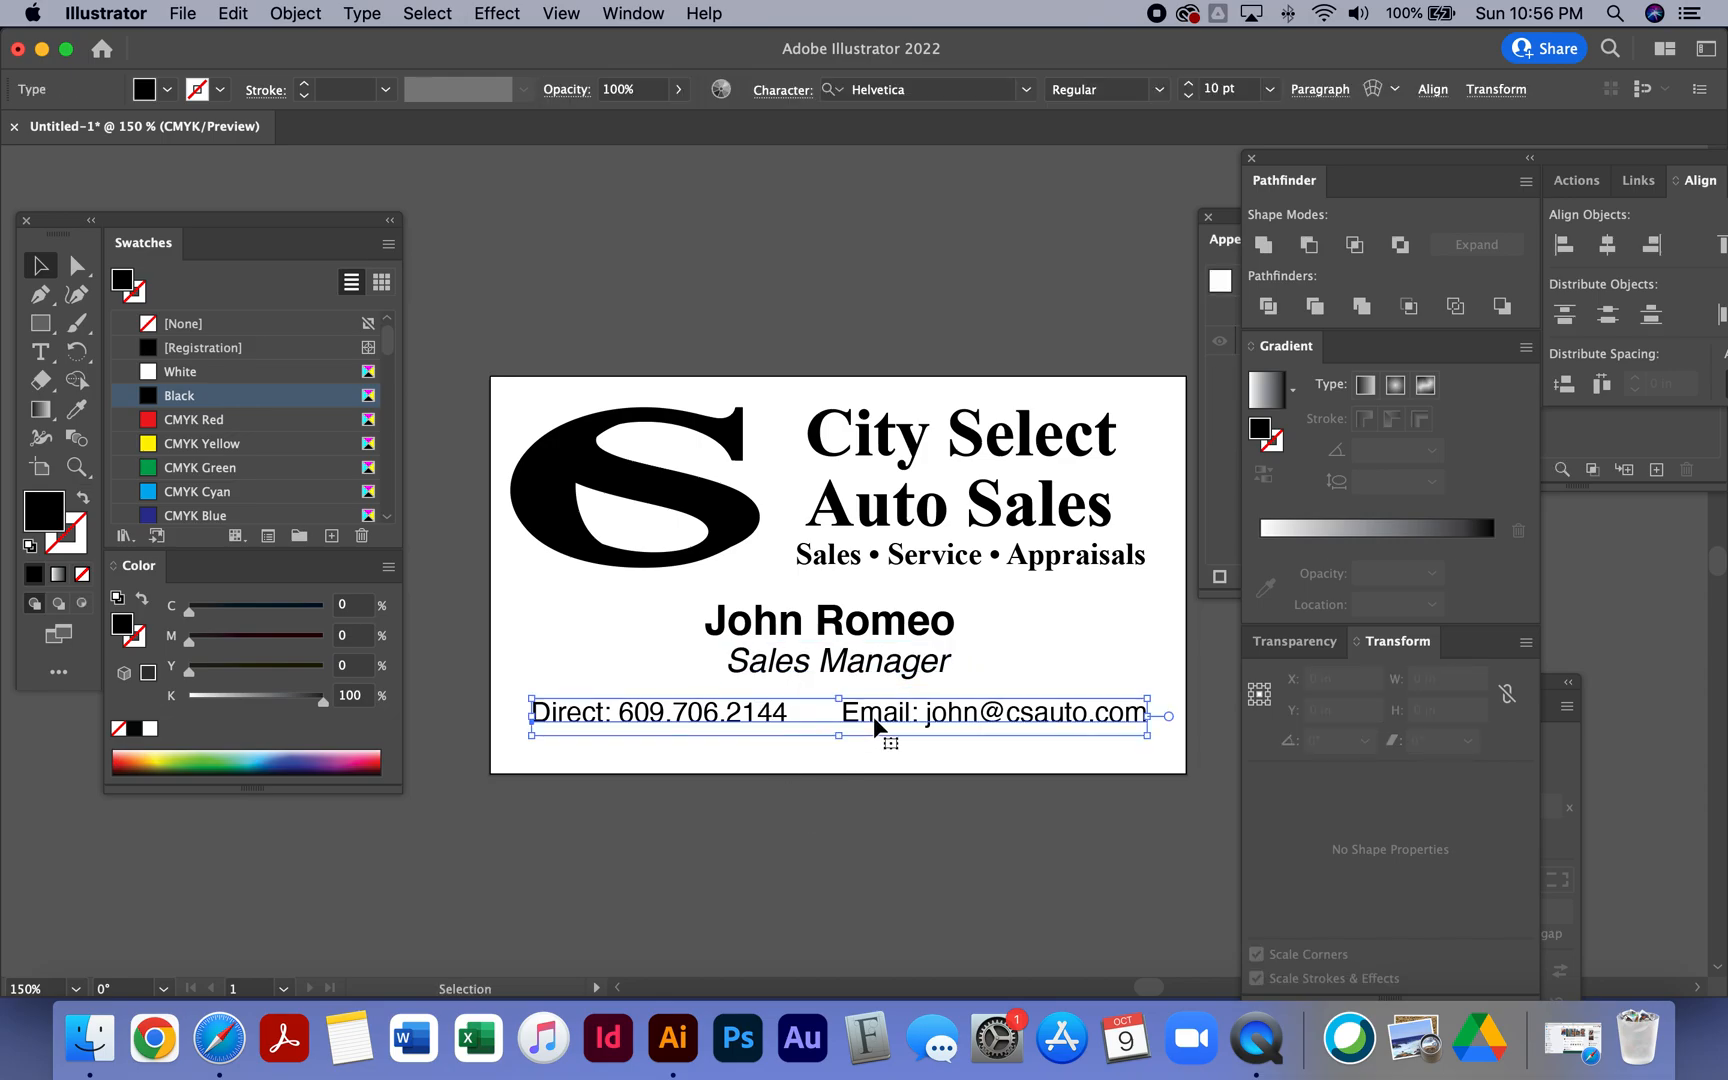
{"action": "left_click_drag", "start_coordinate": [874, 725], "coordinate": [885, 768]}
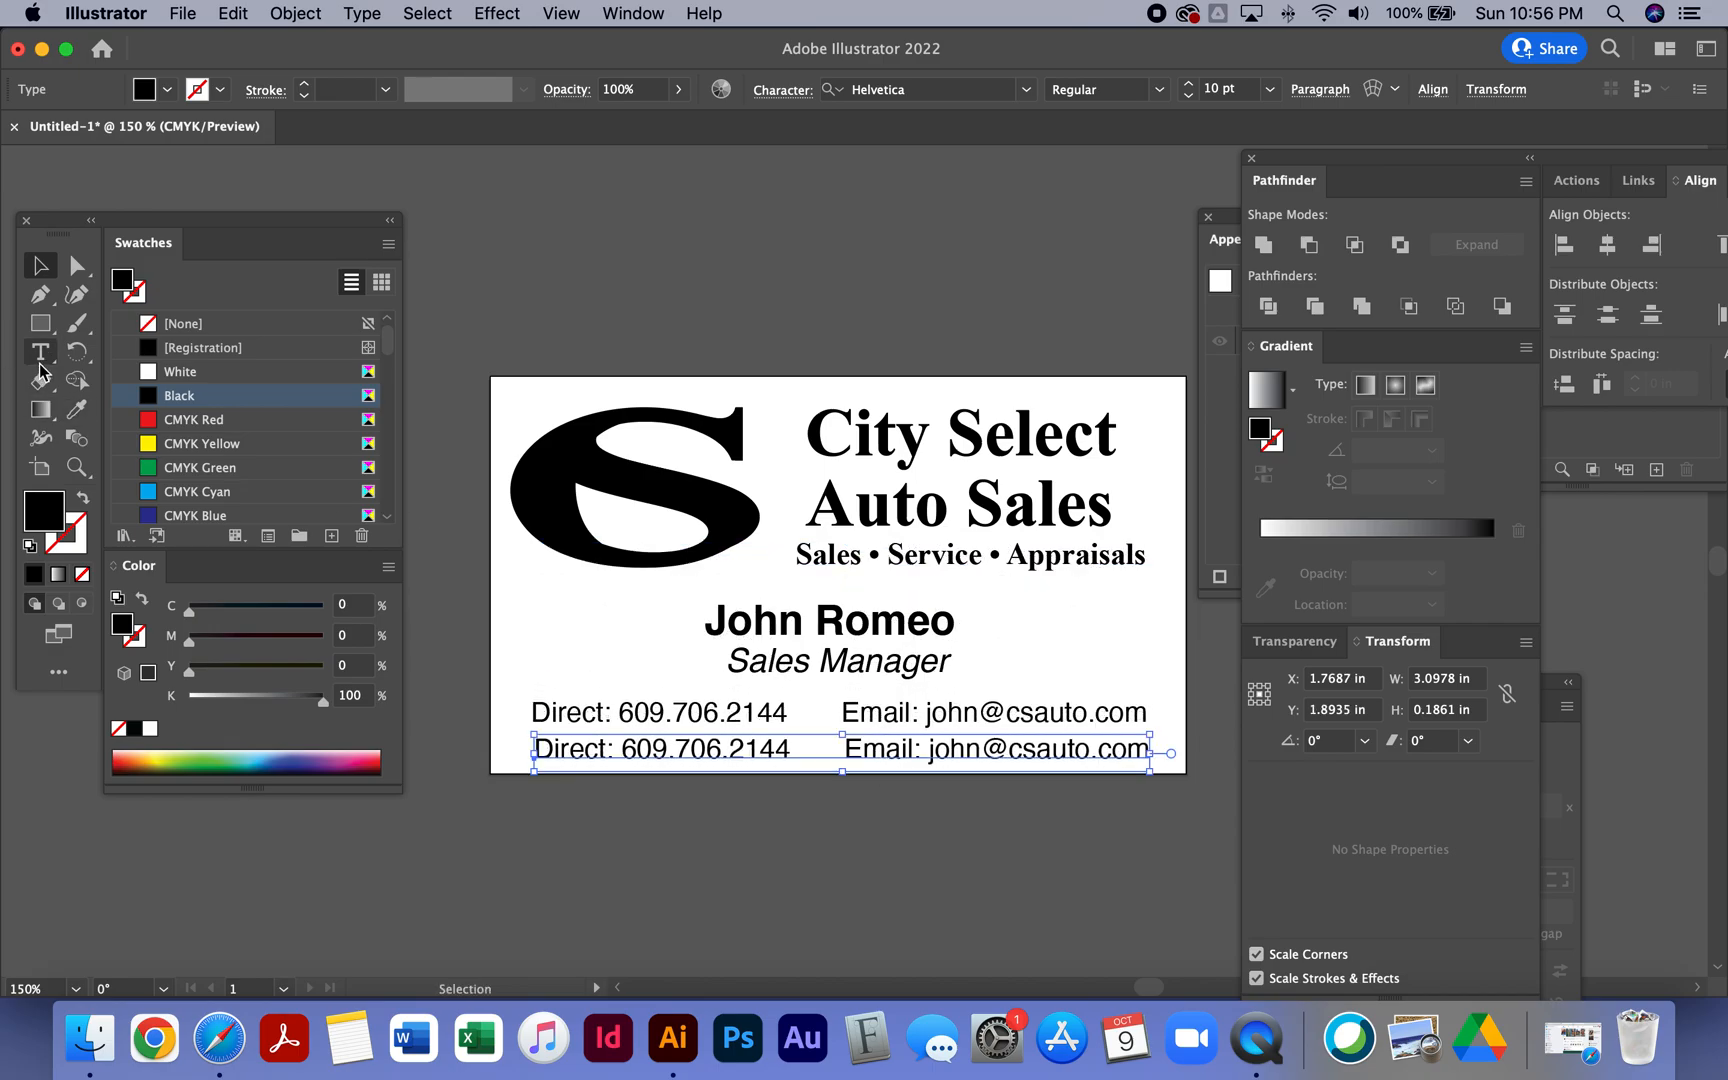
{"action": "key", "text": "t"}
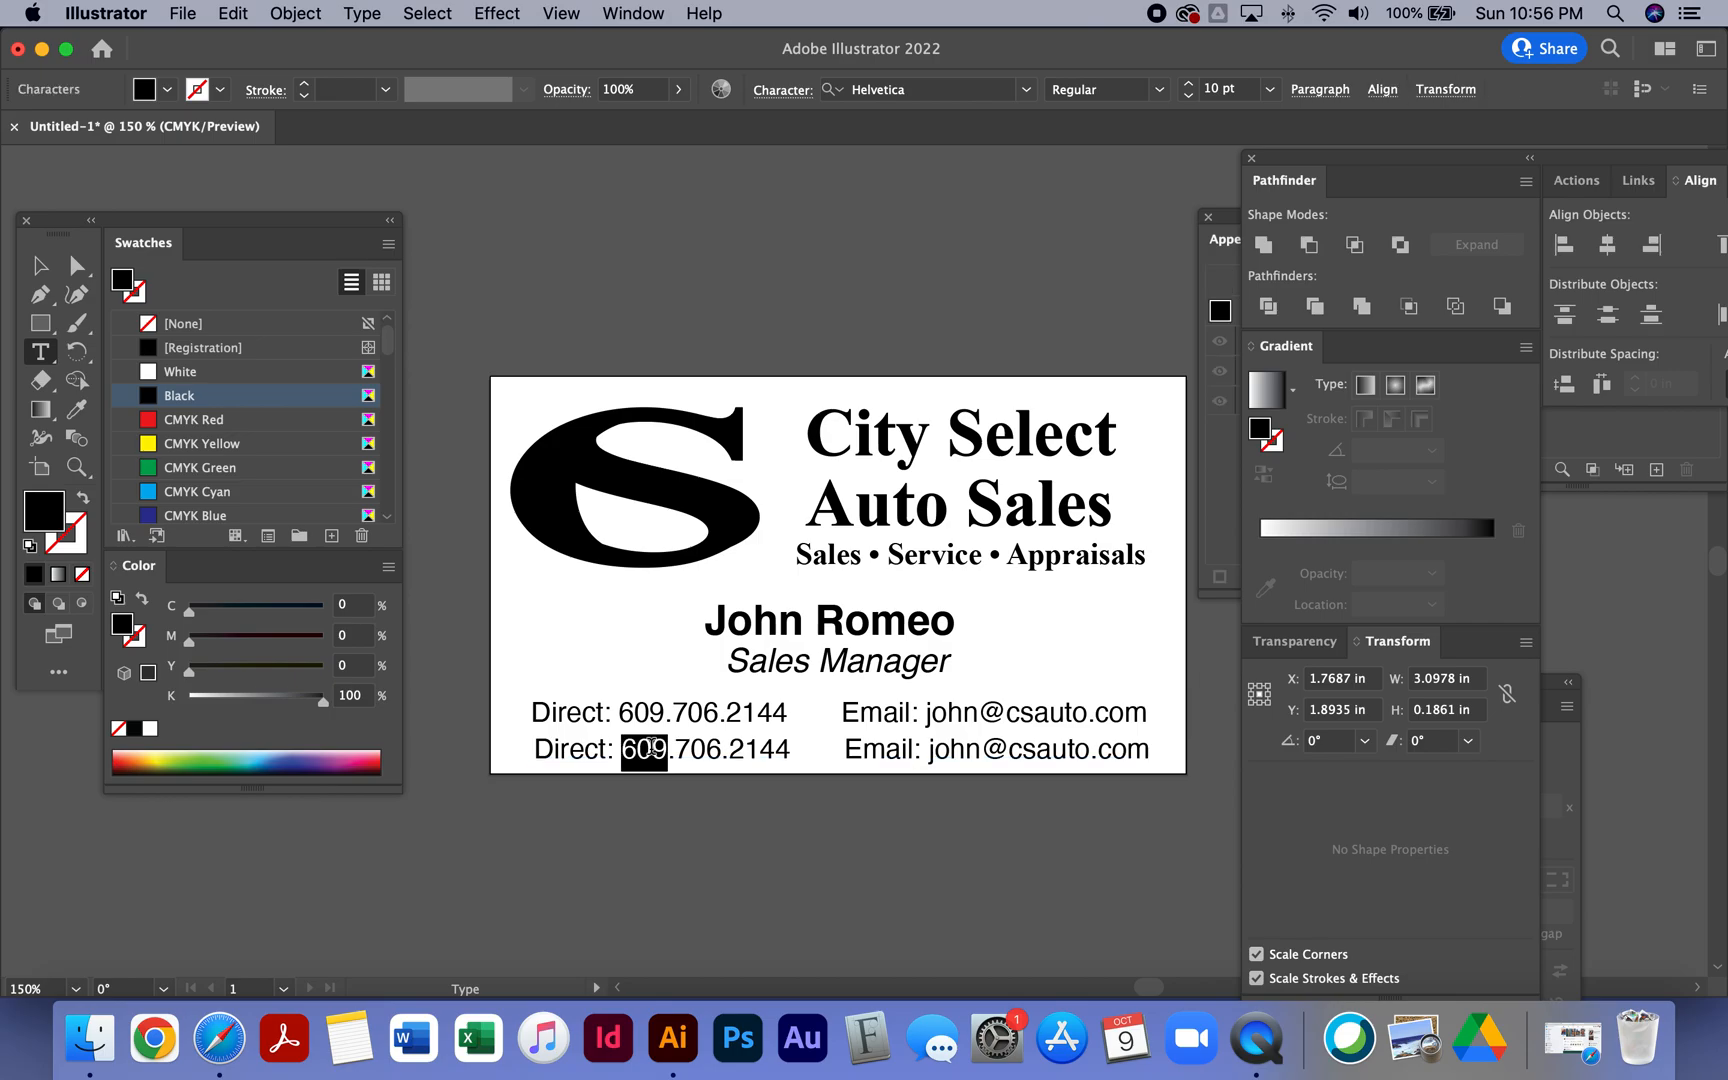
{"action": "triple_click", "coordinate": [650, 750]}
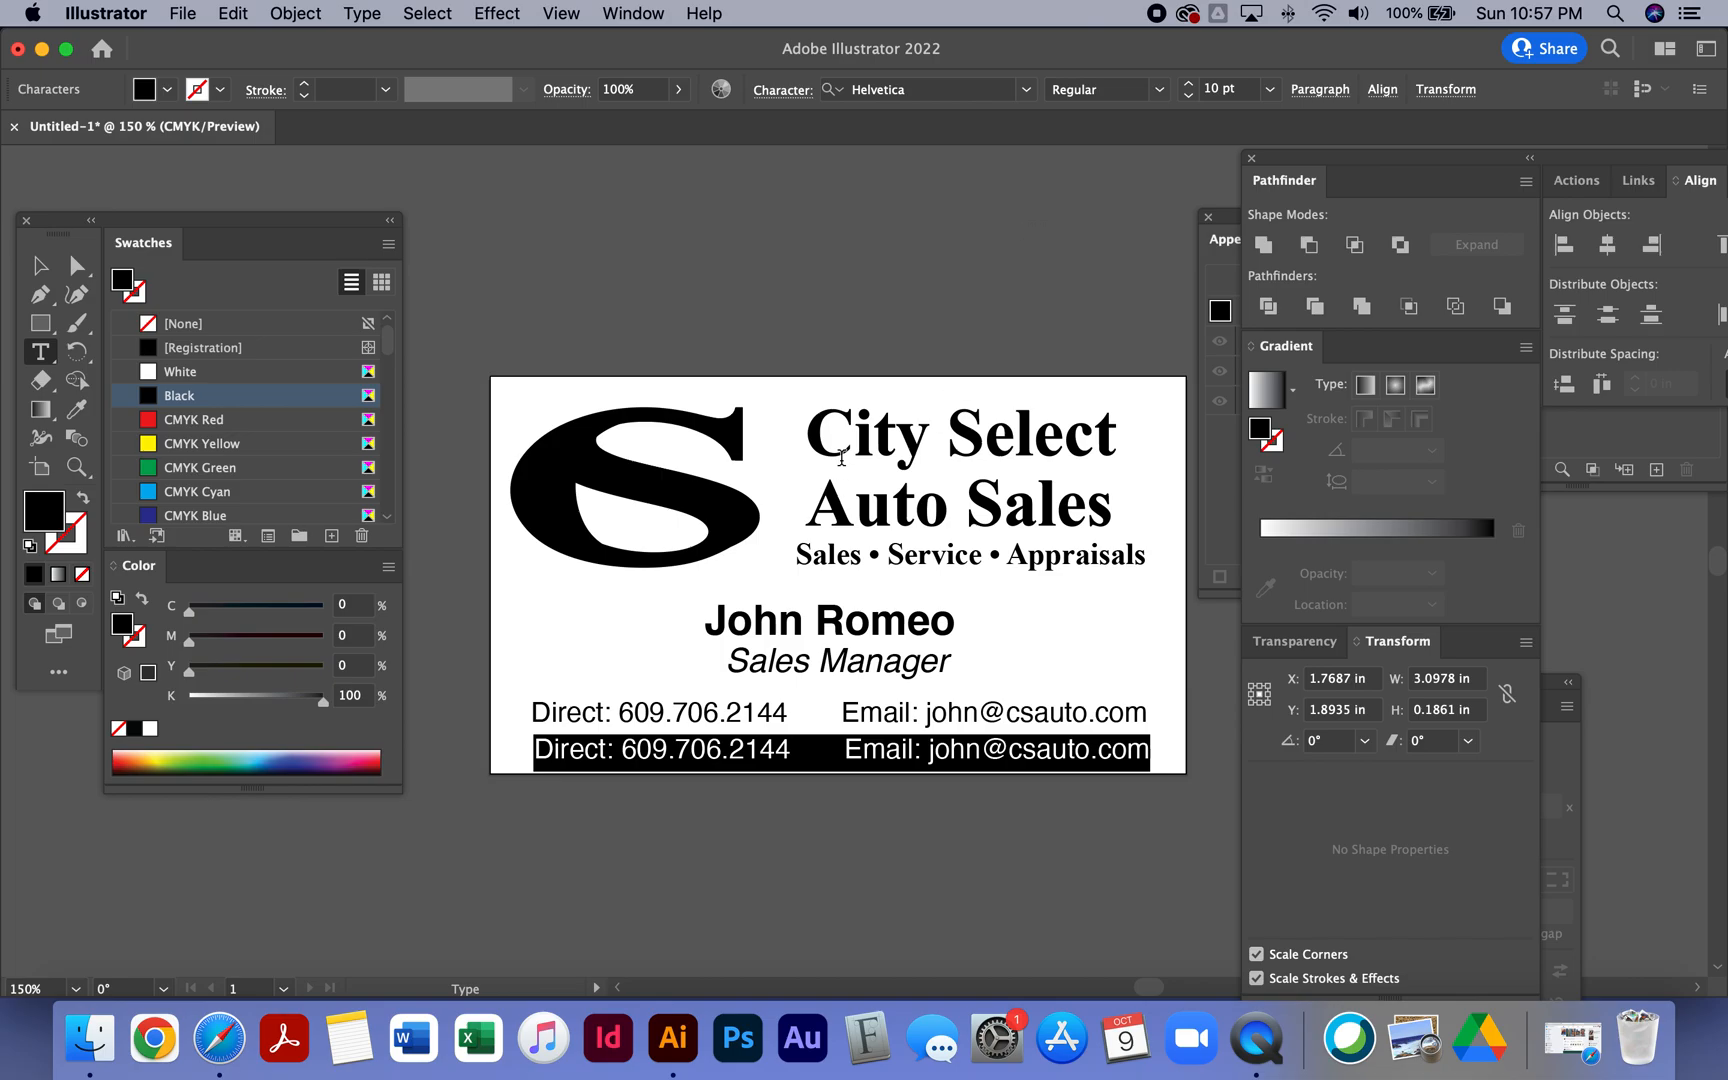
{"action": "type", "text": "www.ca"}
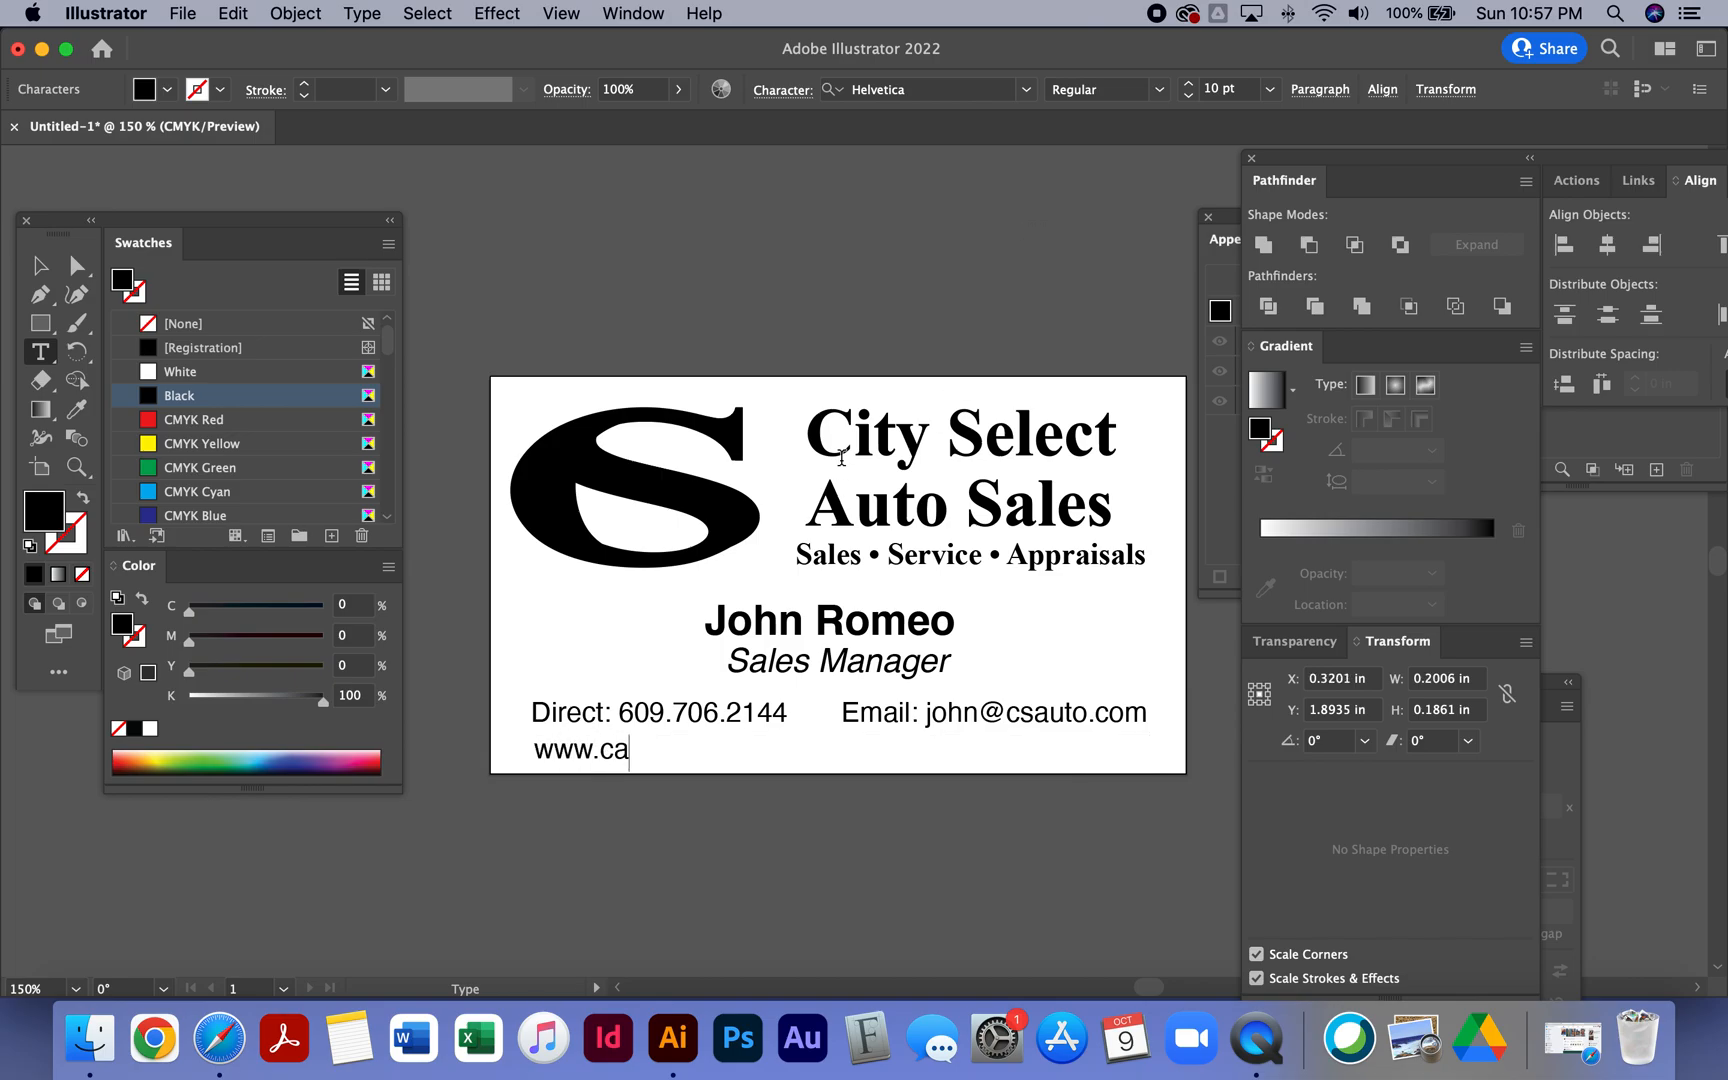
{"action": "key", "text": "BackSpace"}
{"action": "type", "text": "sauto.com"}
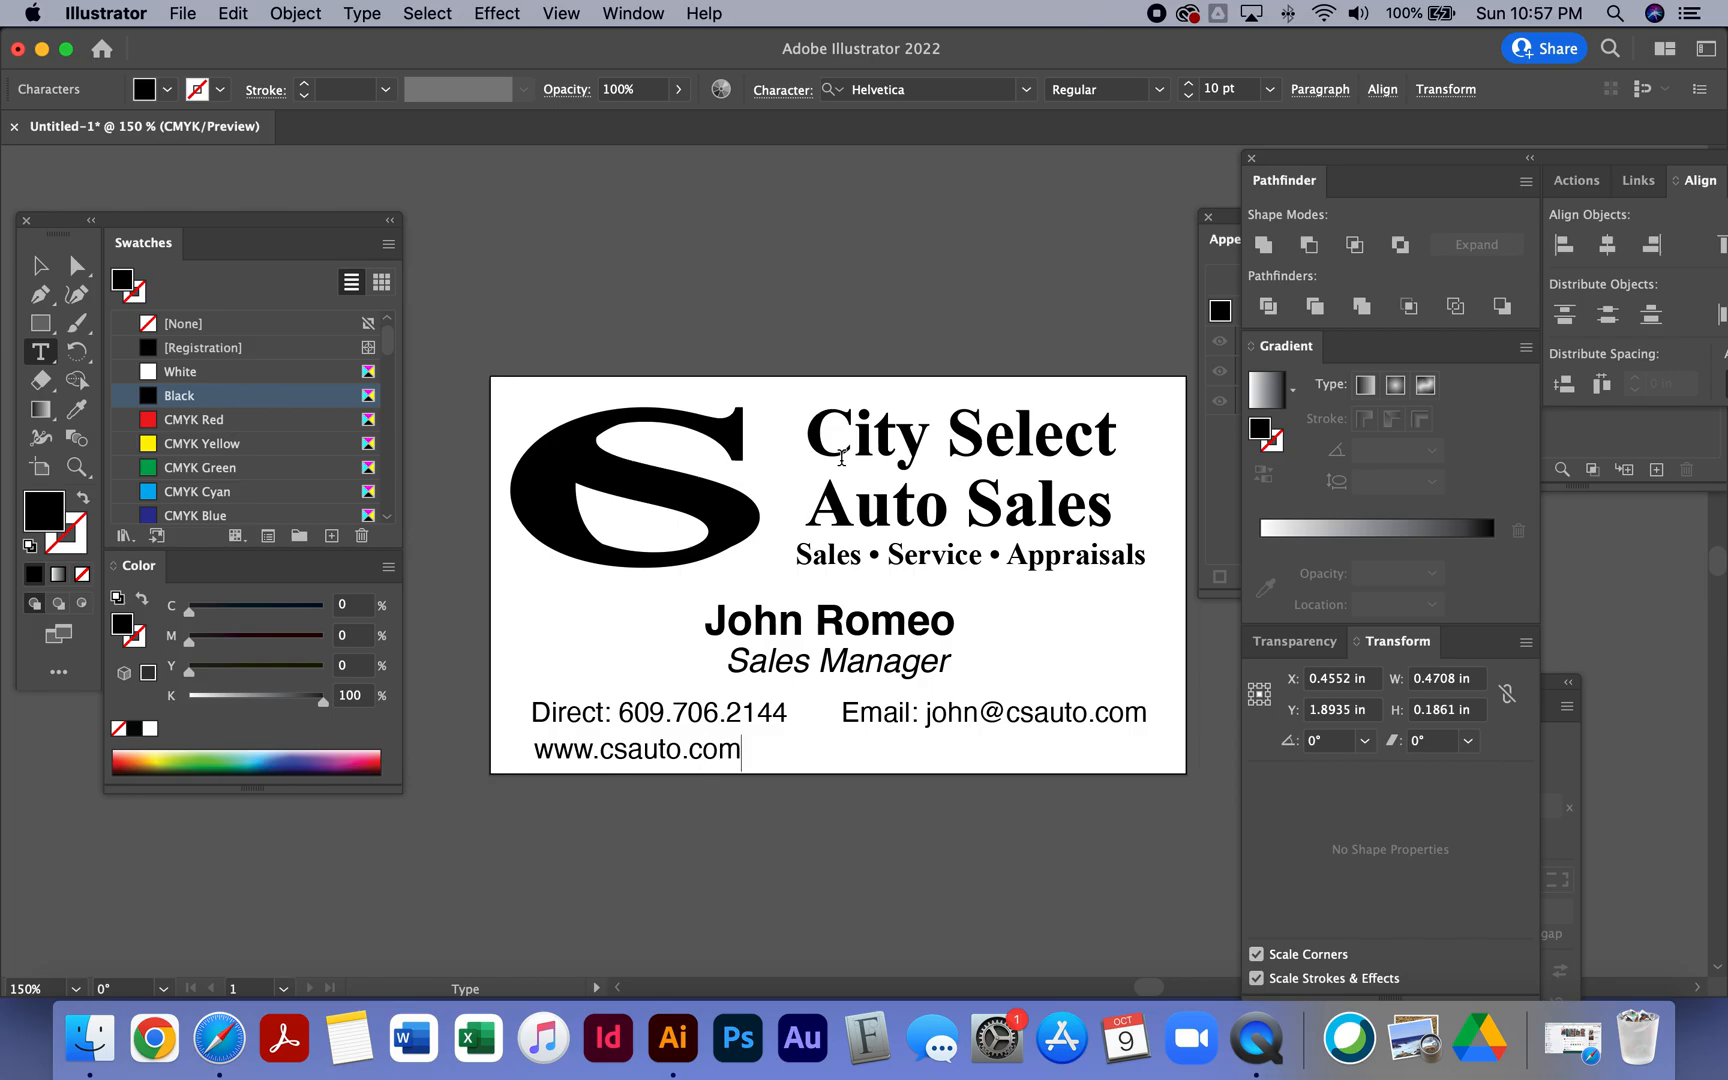
{"action": "key", "text": "Escape"}
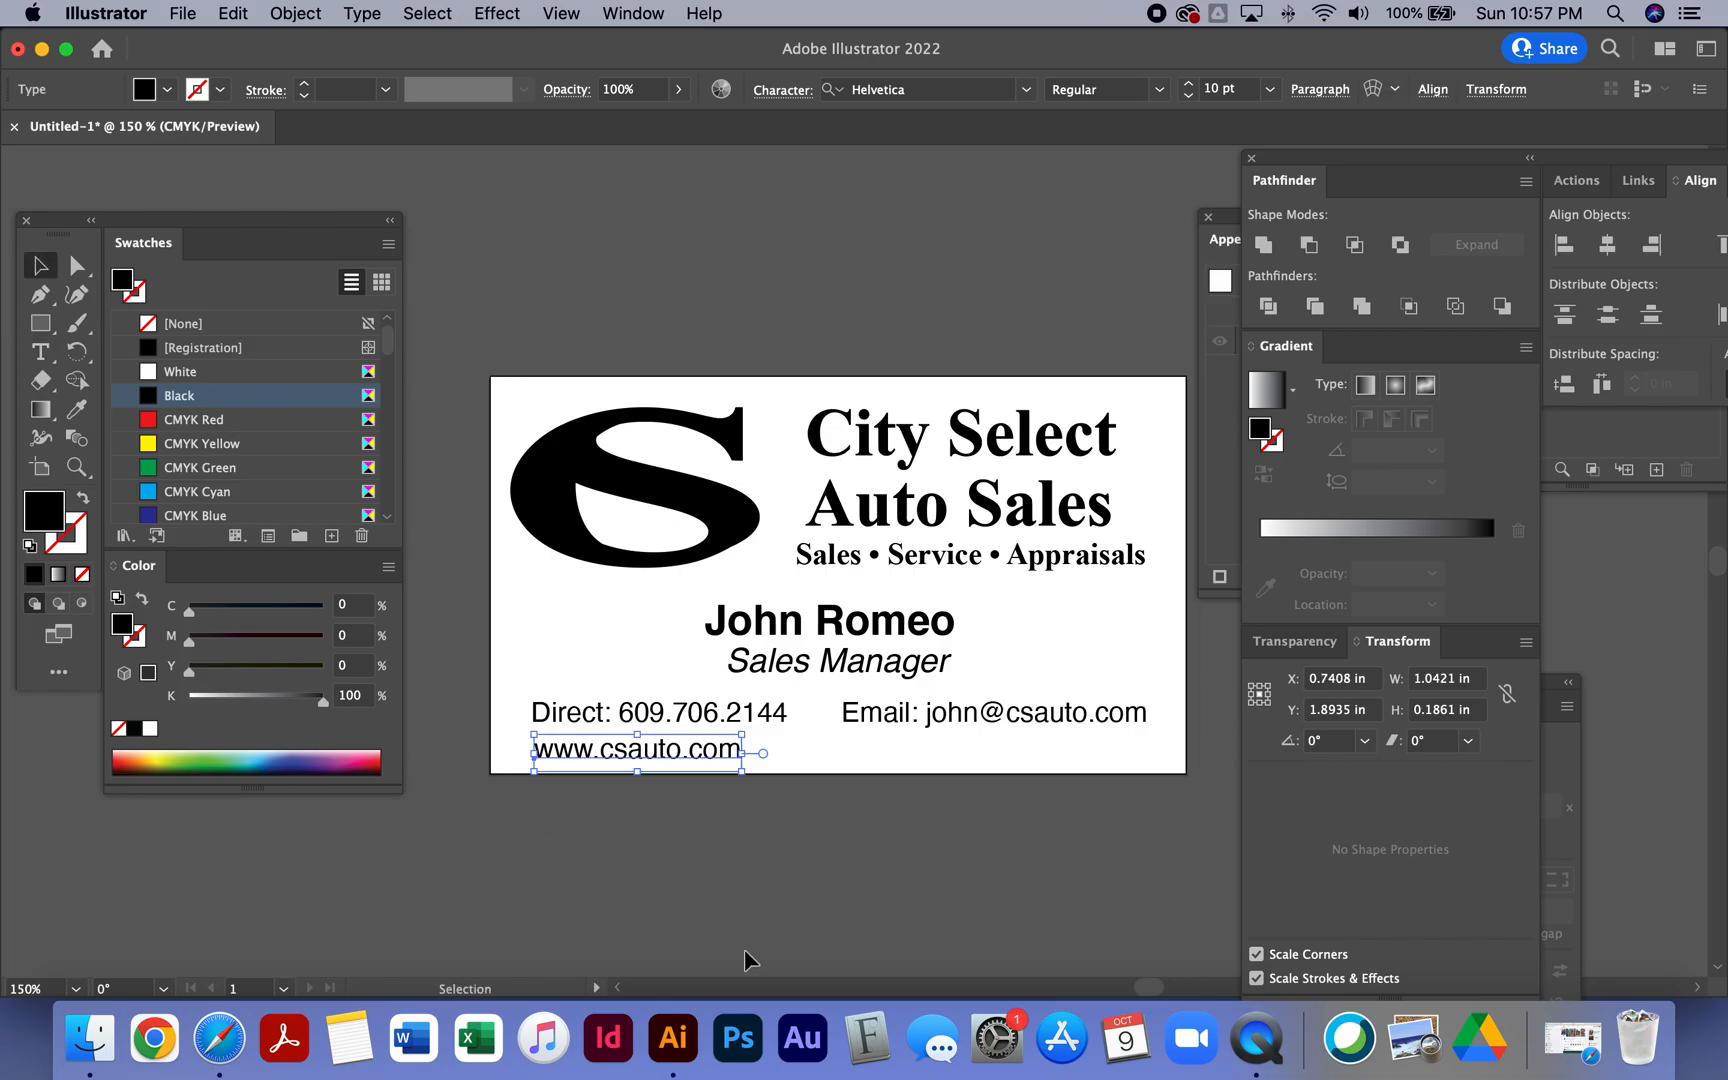
- Centre the website line beneath the contact line
{"action": "left_click_drag", "start_coordinate": [875, 760], "coordinate": [899, 762]}
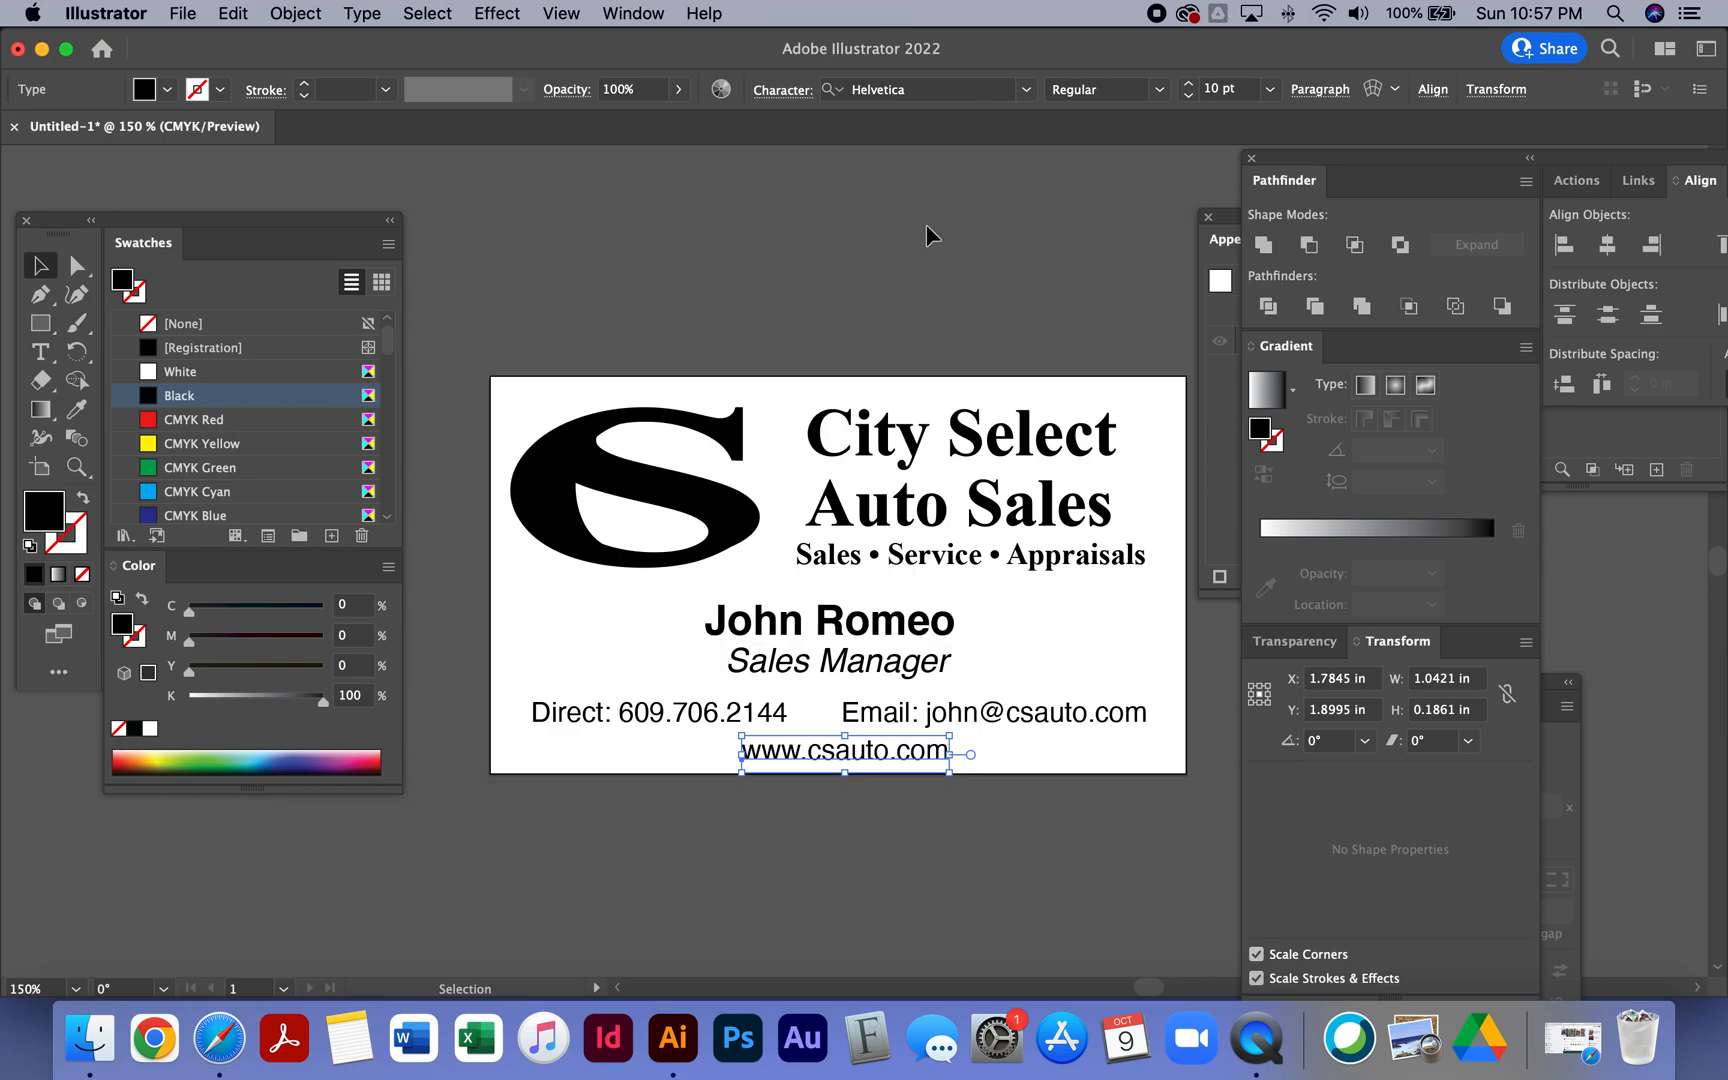
{"action": "left_click", "coordinate": [933, 331]}
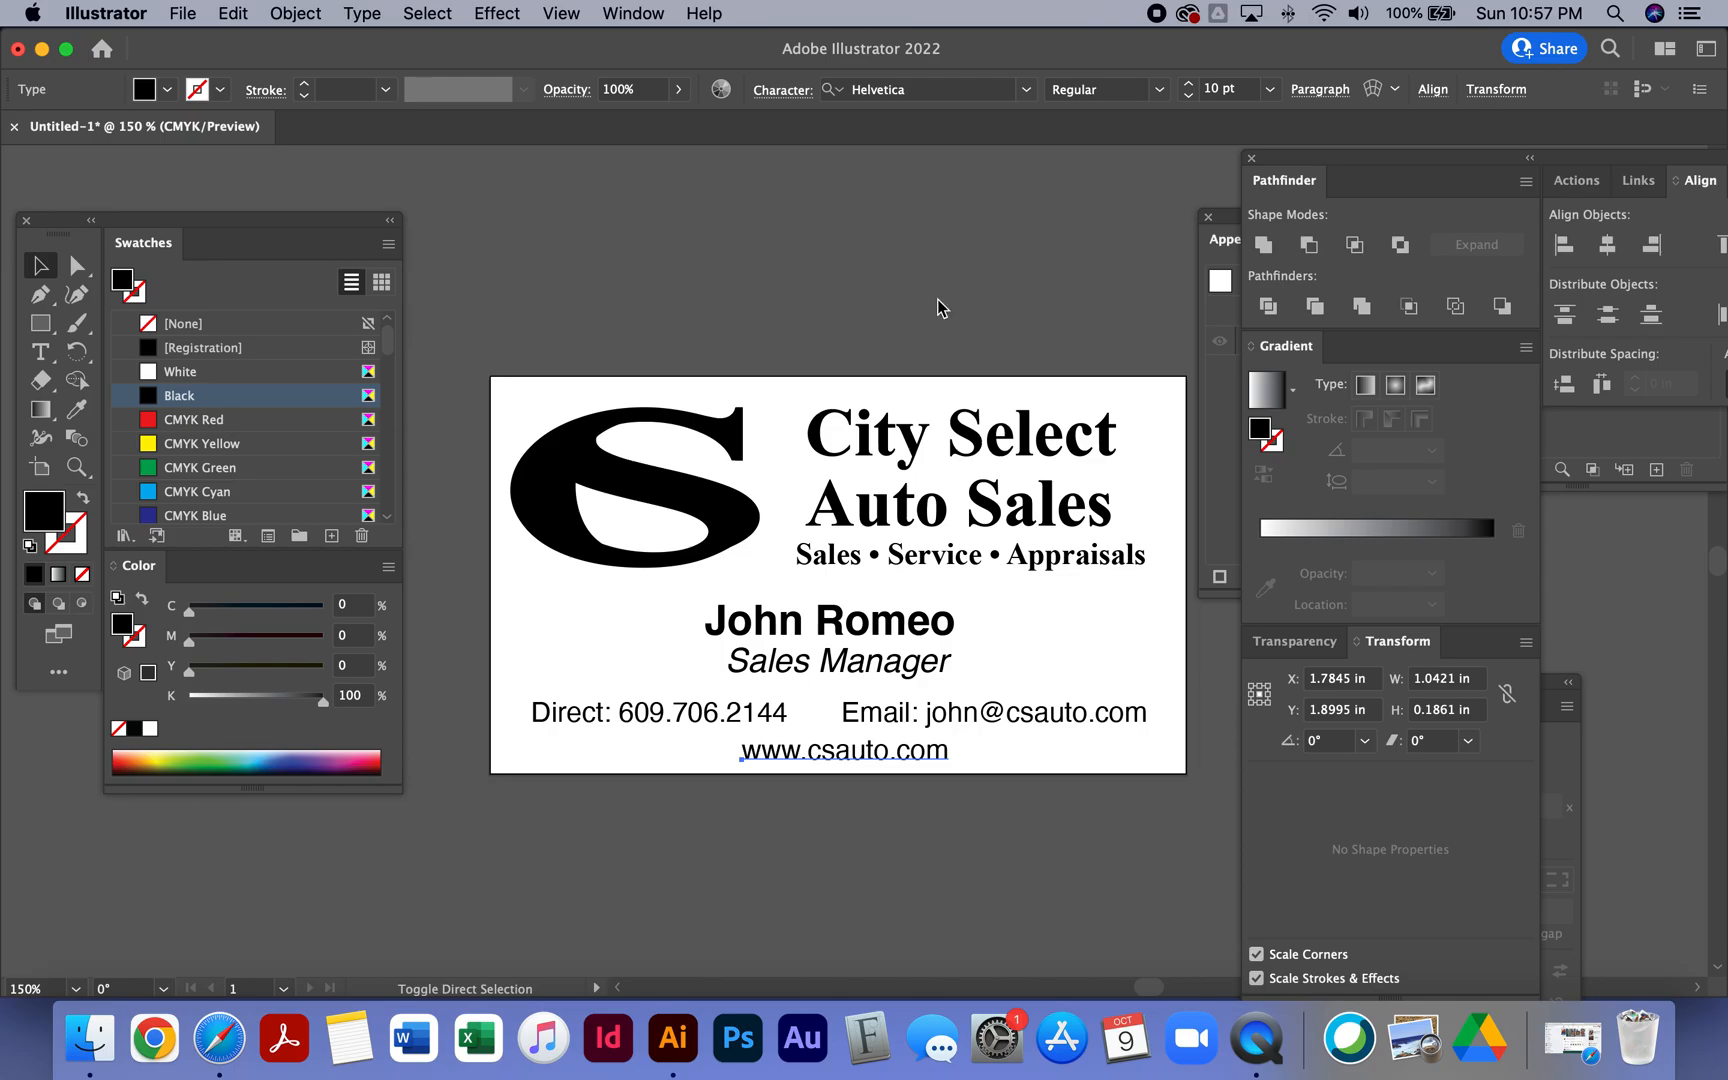
- Save the document as CS Auto BC Demo 1.ai in the Graphic Design > Training folder
{"action": "key", "text": "super+s"}
{"action": "left_click", "coordinate": [893, 240]}
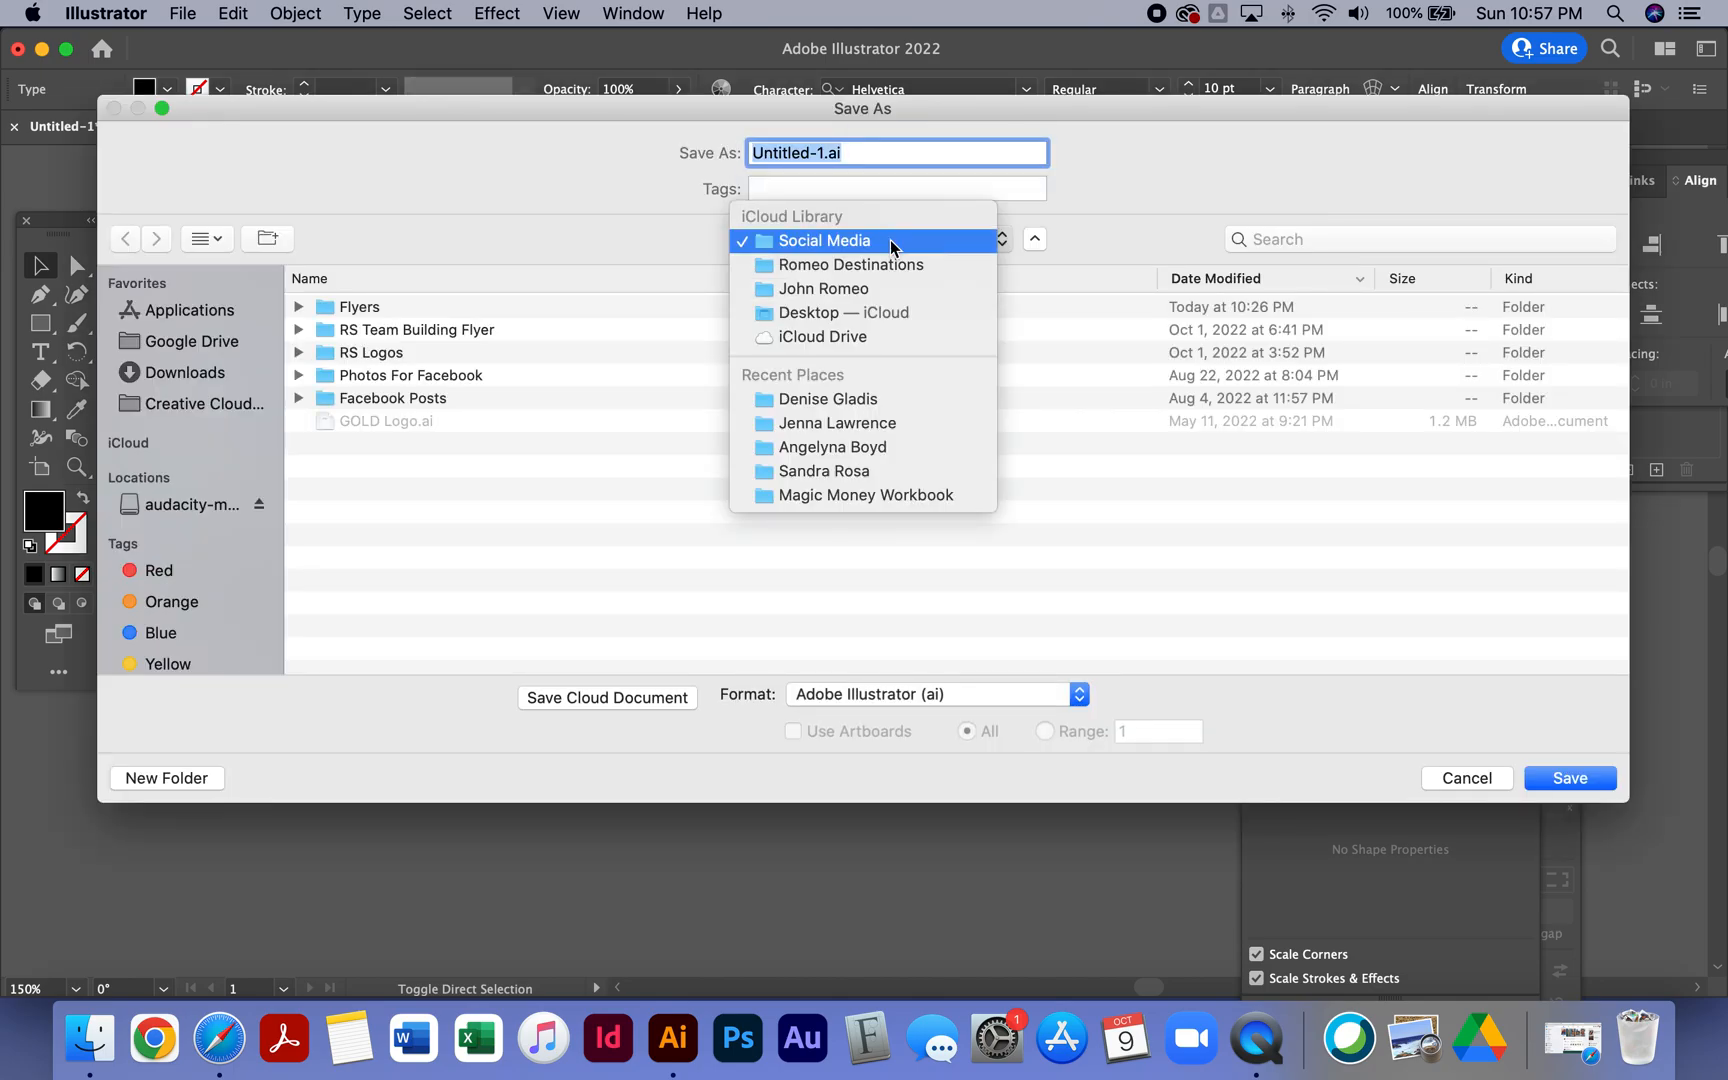
{"action": "left_click", "coordinate": [856, 288]}
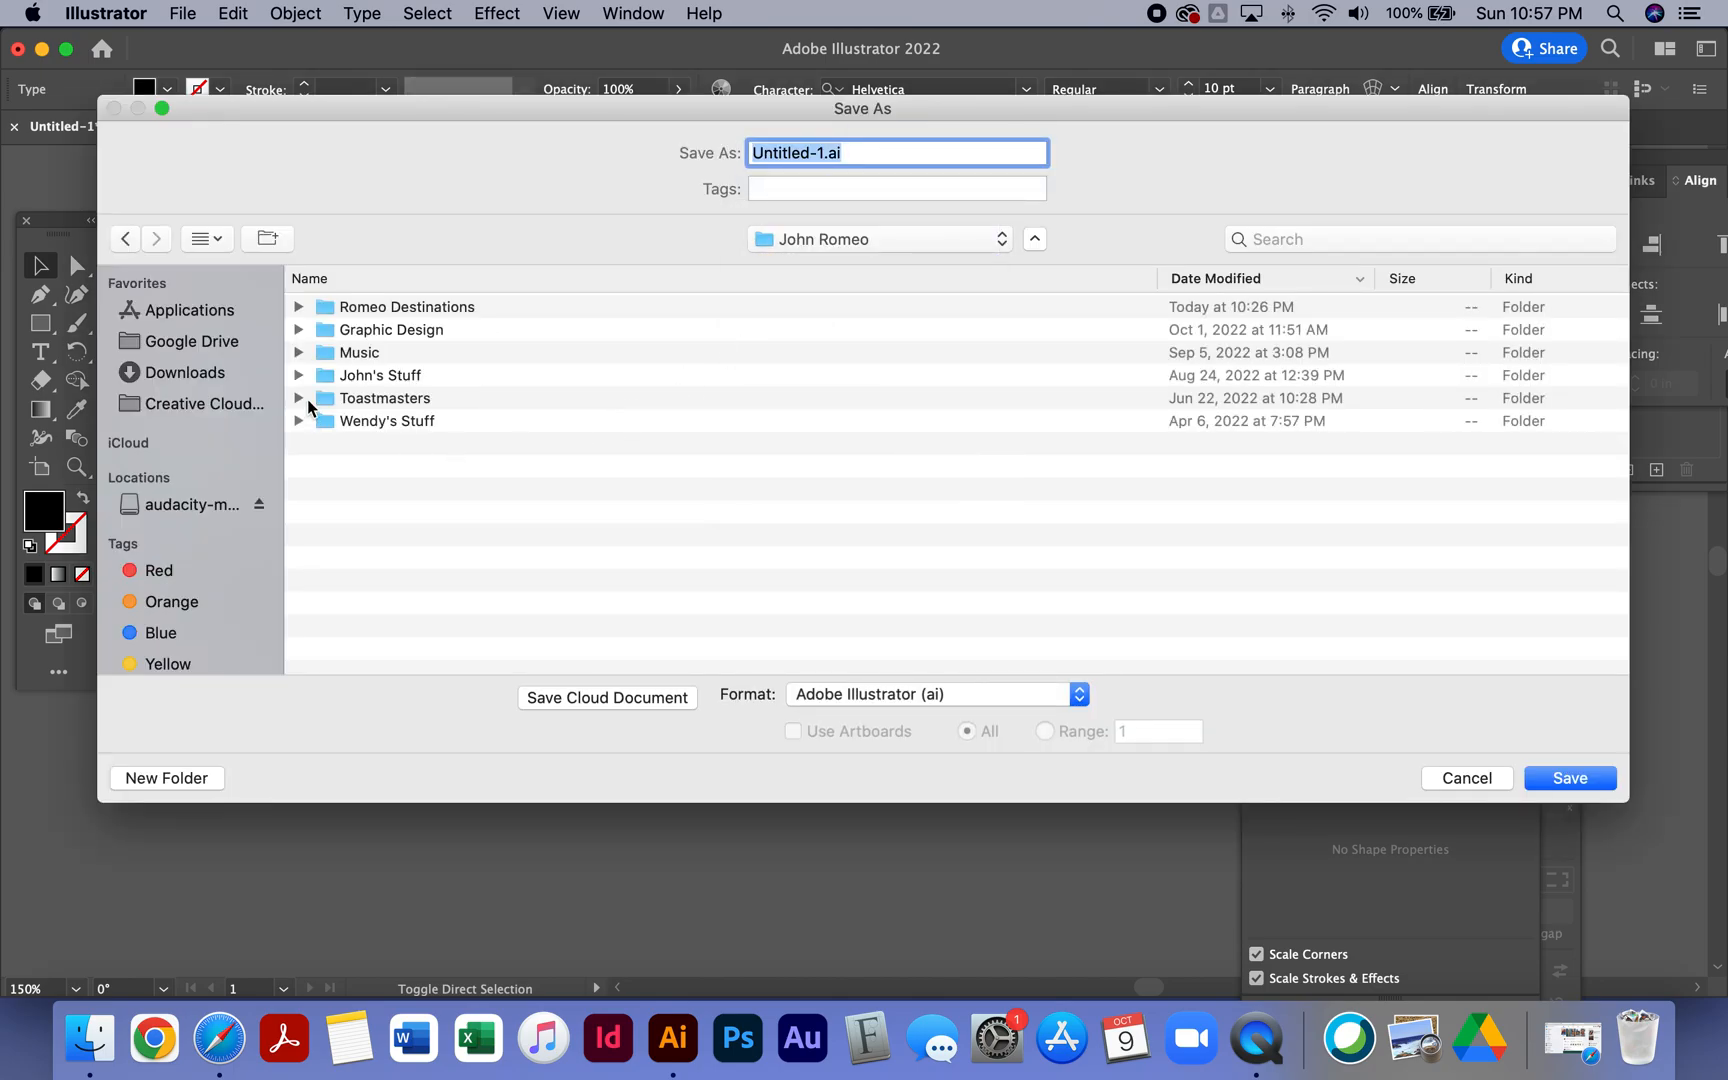
{"action": "double_click", "coordinate": [376, 333]}
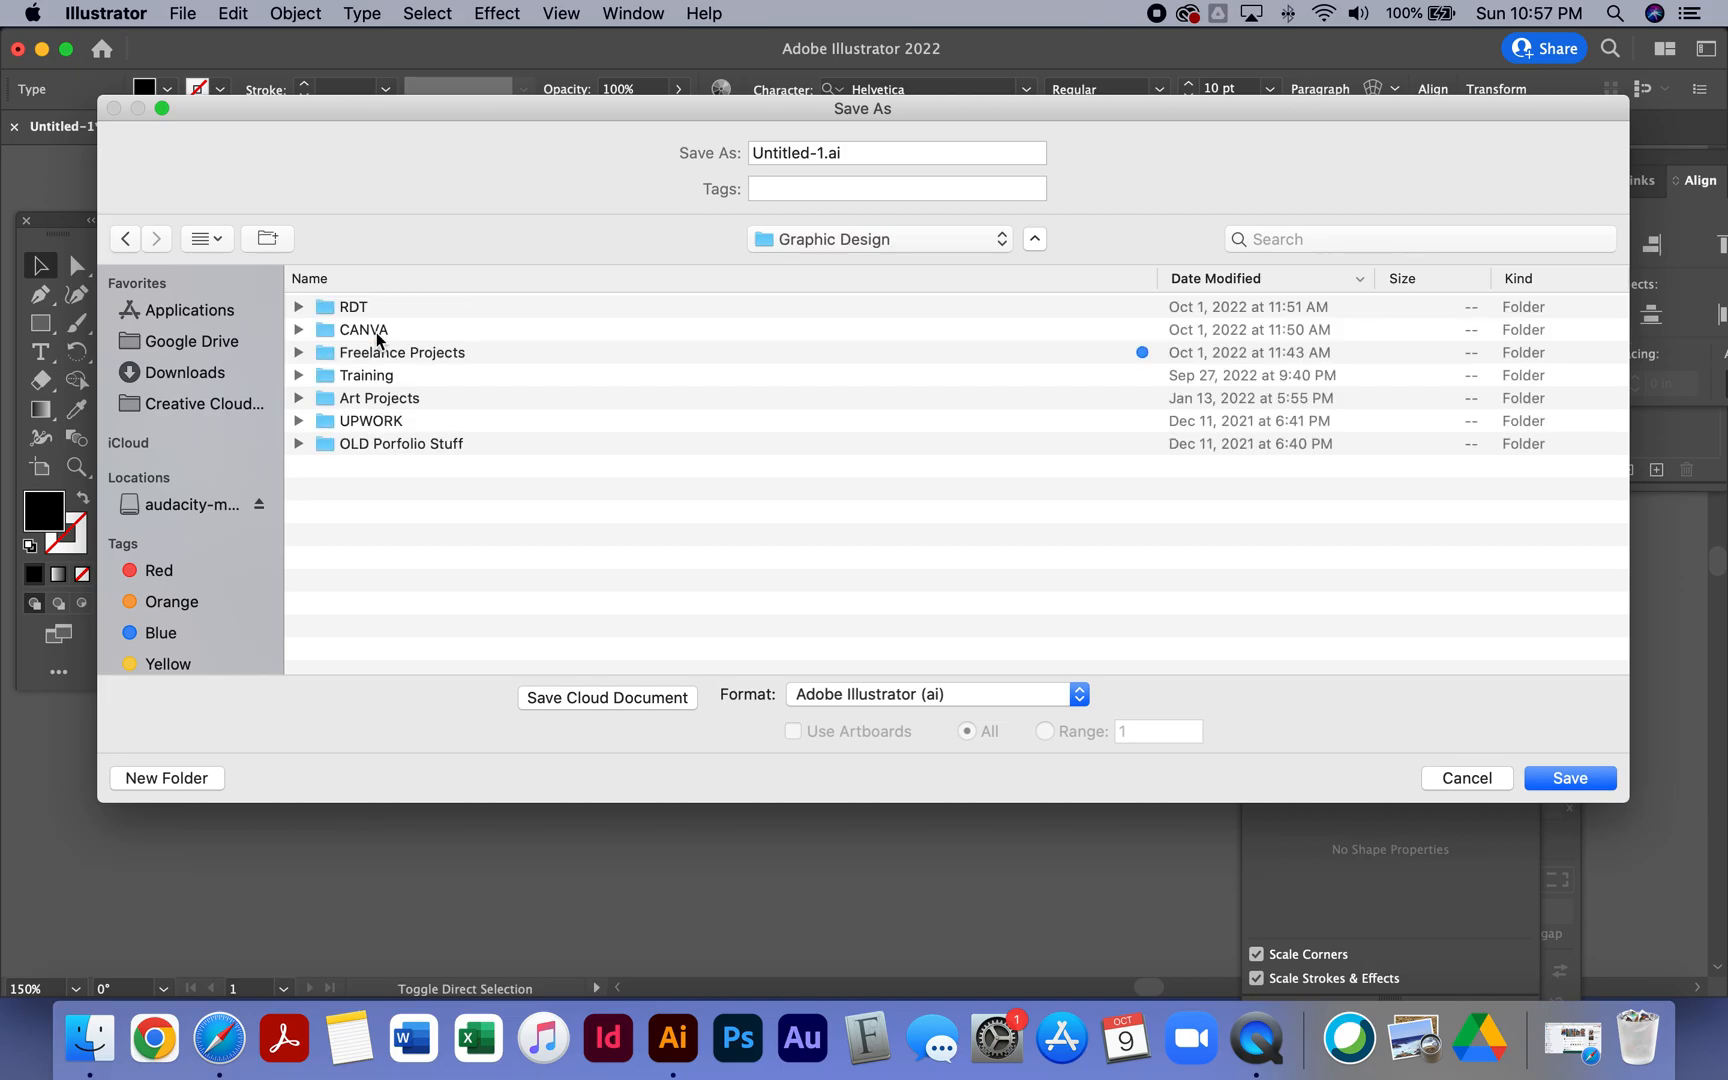
{"action": "left_click", "coordinate": [378, 378]}
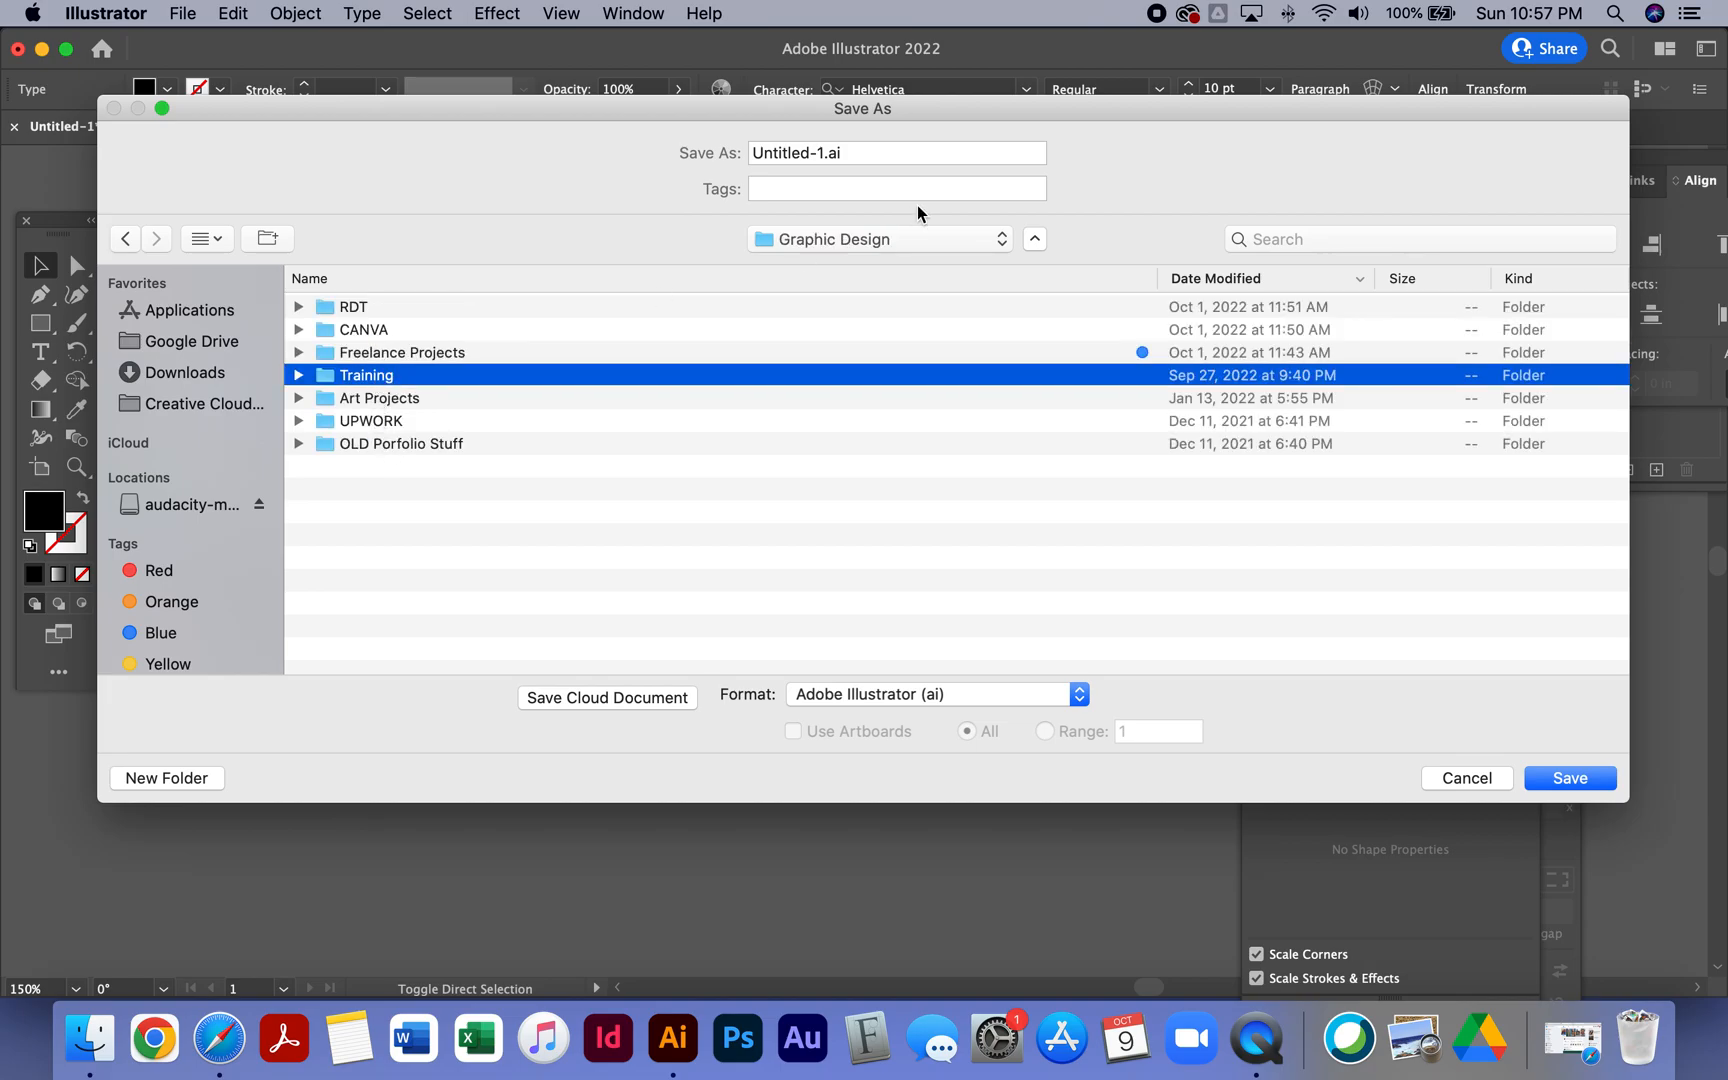
{"action": "left_click", "coordinate": [823, 152]}
{"action": "left_click_drag", "start_coordinate": [823, 152], "coordinate": [747, 151]}
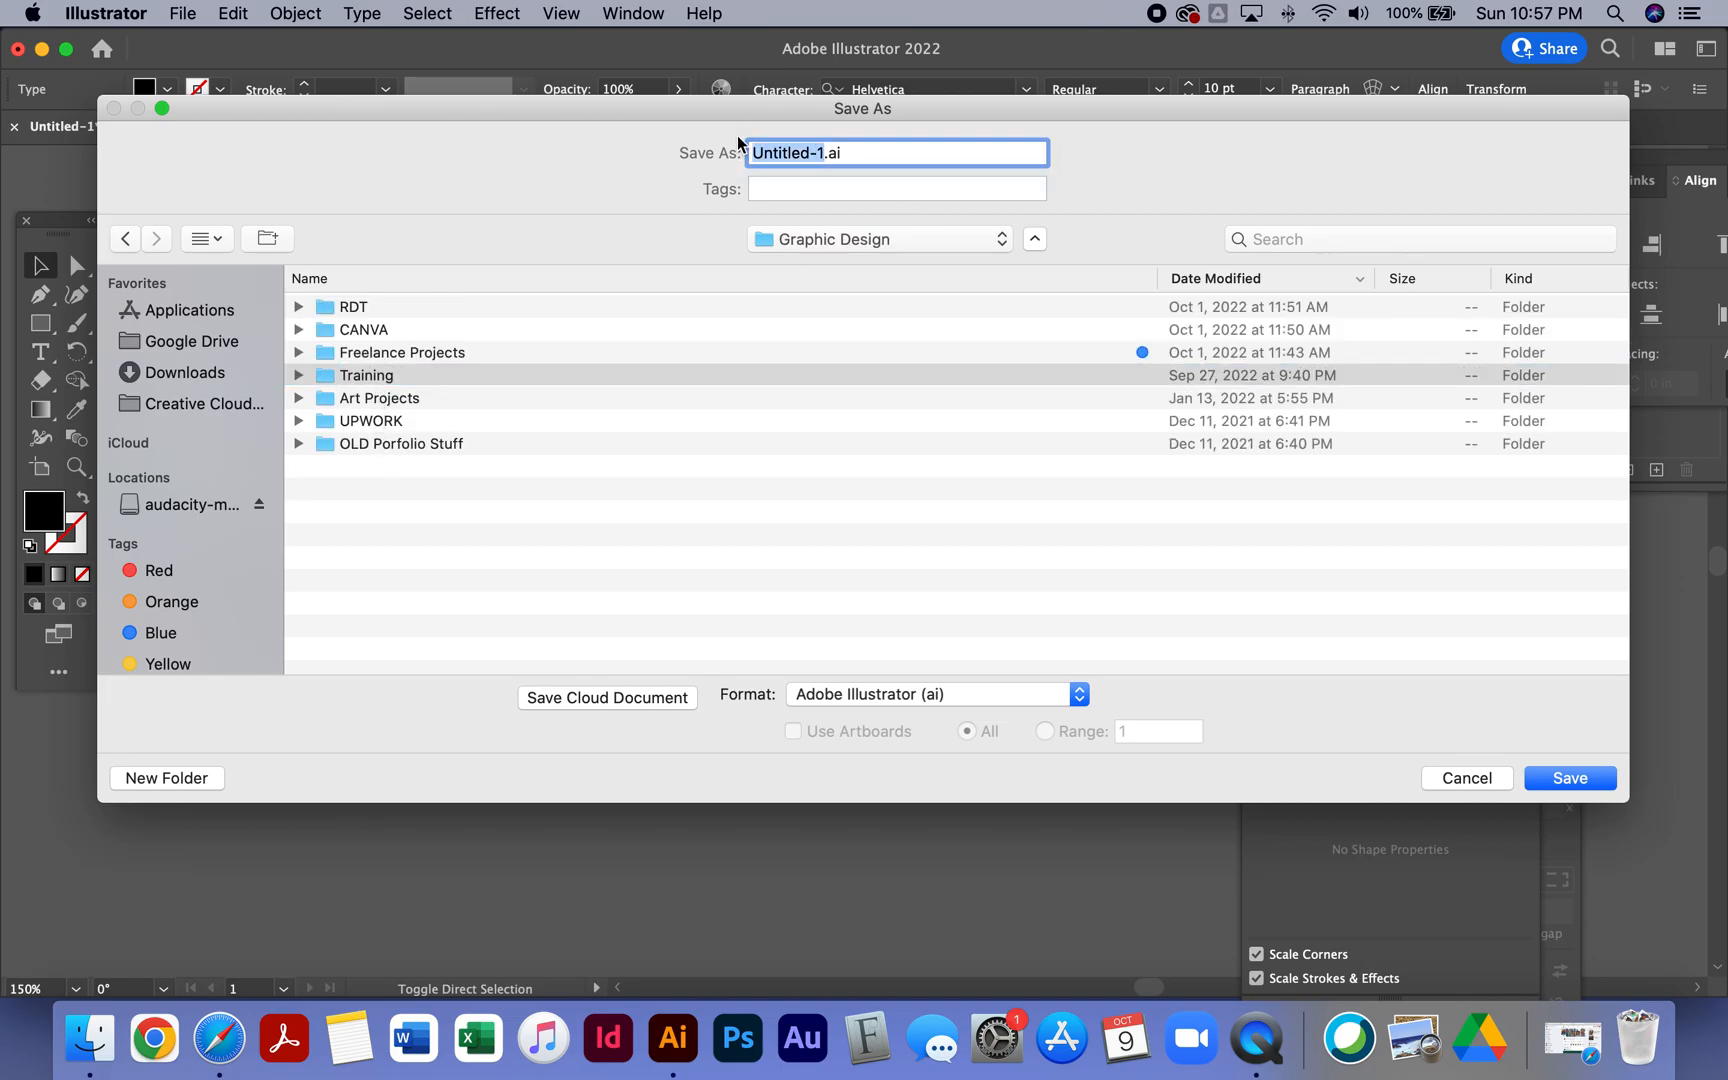
{"action": "type", "text": "CS AU"}
{"action": "key", "text": "BackSpace"}
{"action": "type", "text": "uto BC Demo 1"}
{"action": "key", "text": "Return"}
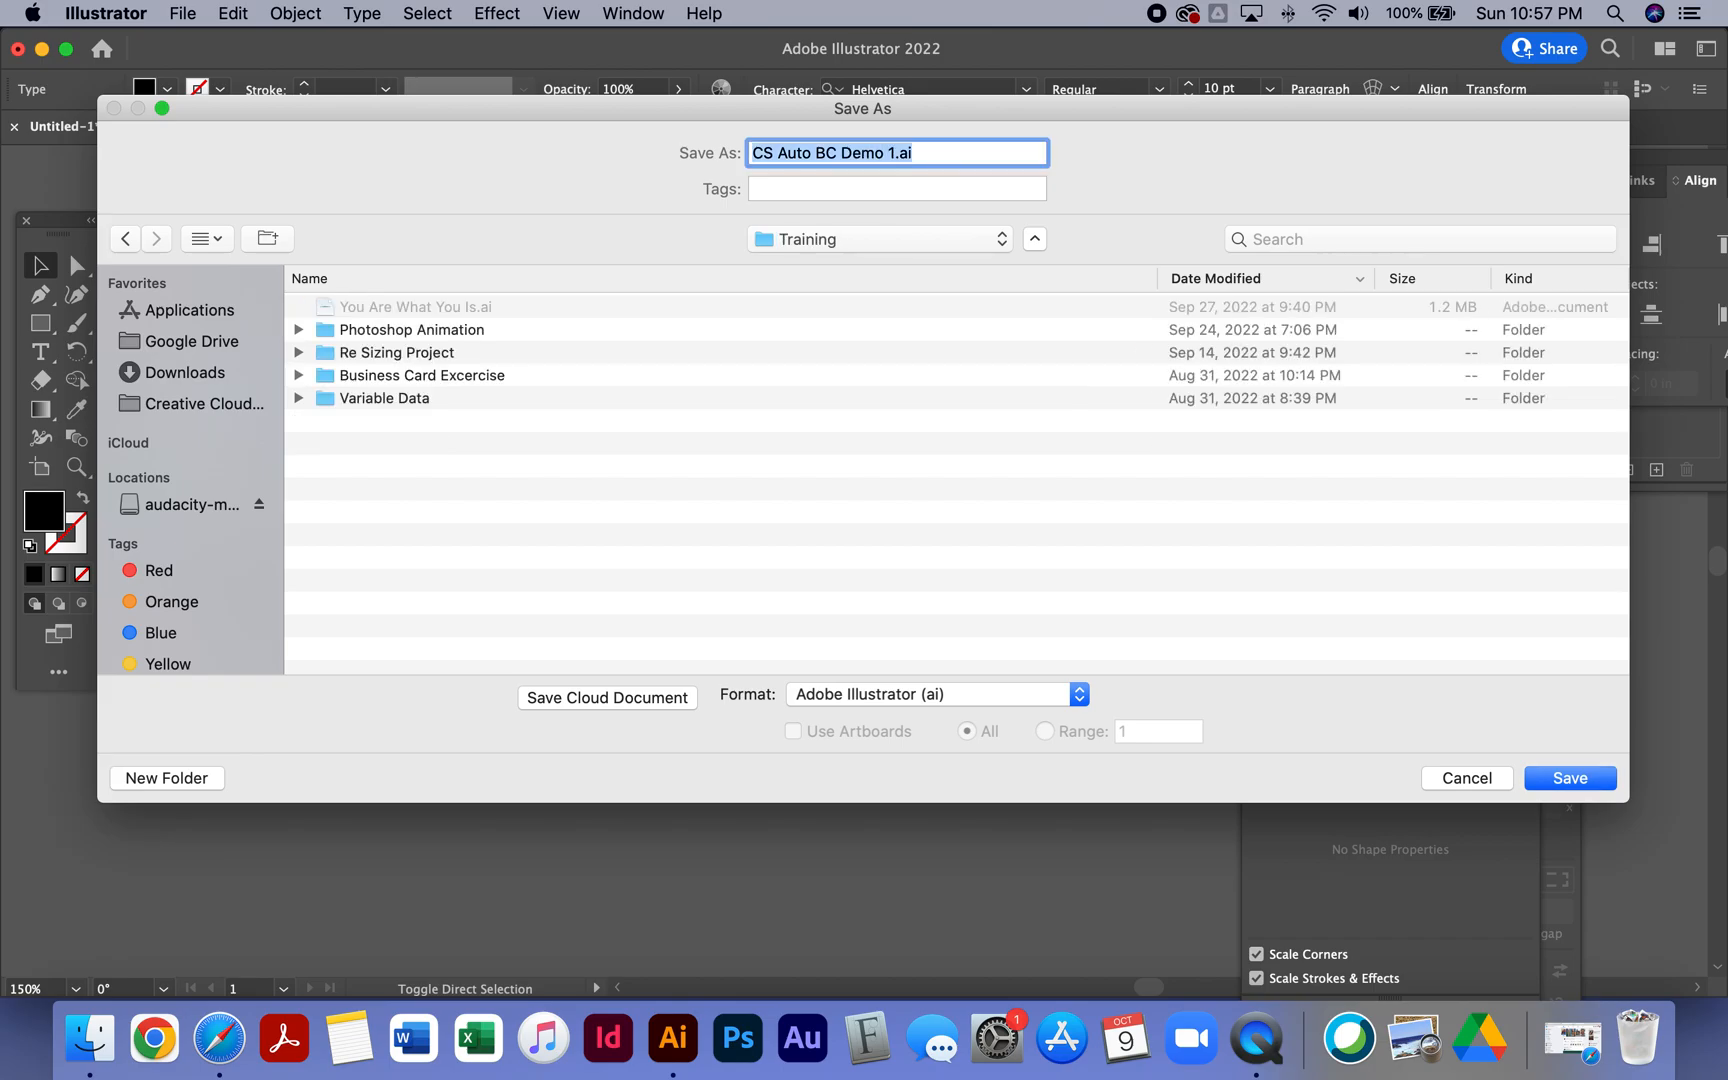
{"action": "key", "text": "Return"}
{"action": "key", "text": "Return"}
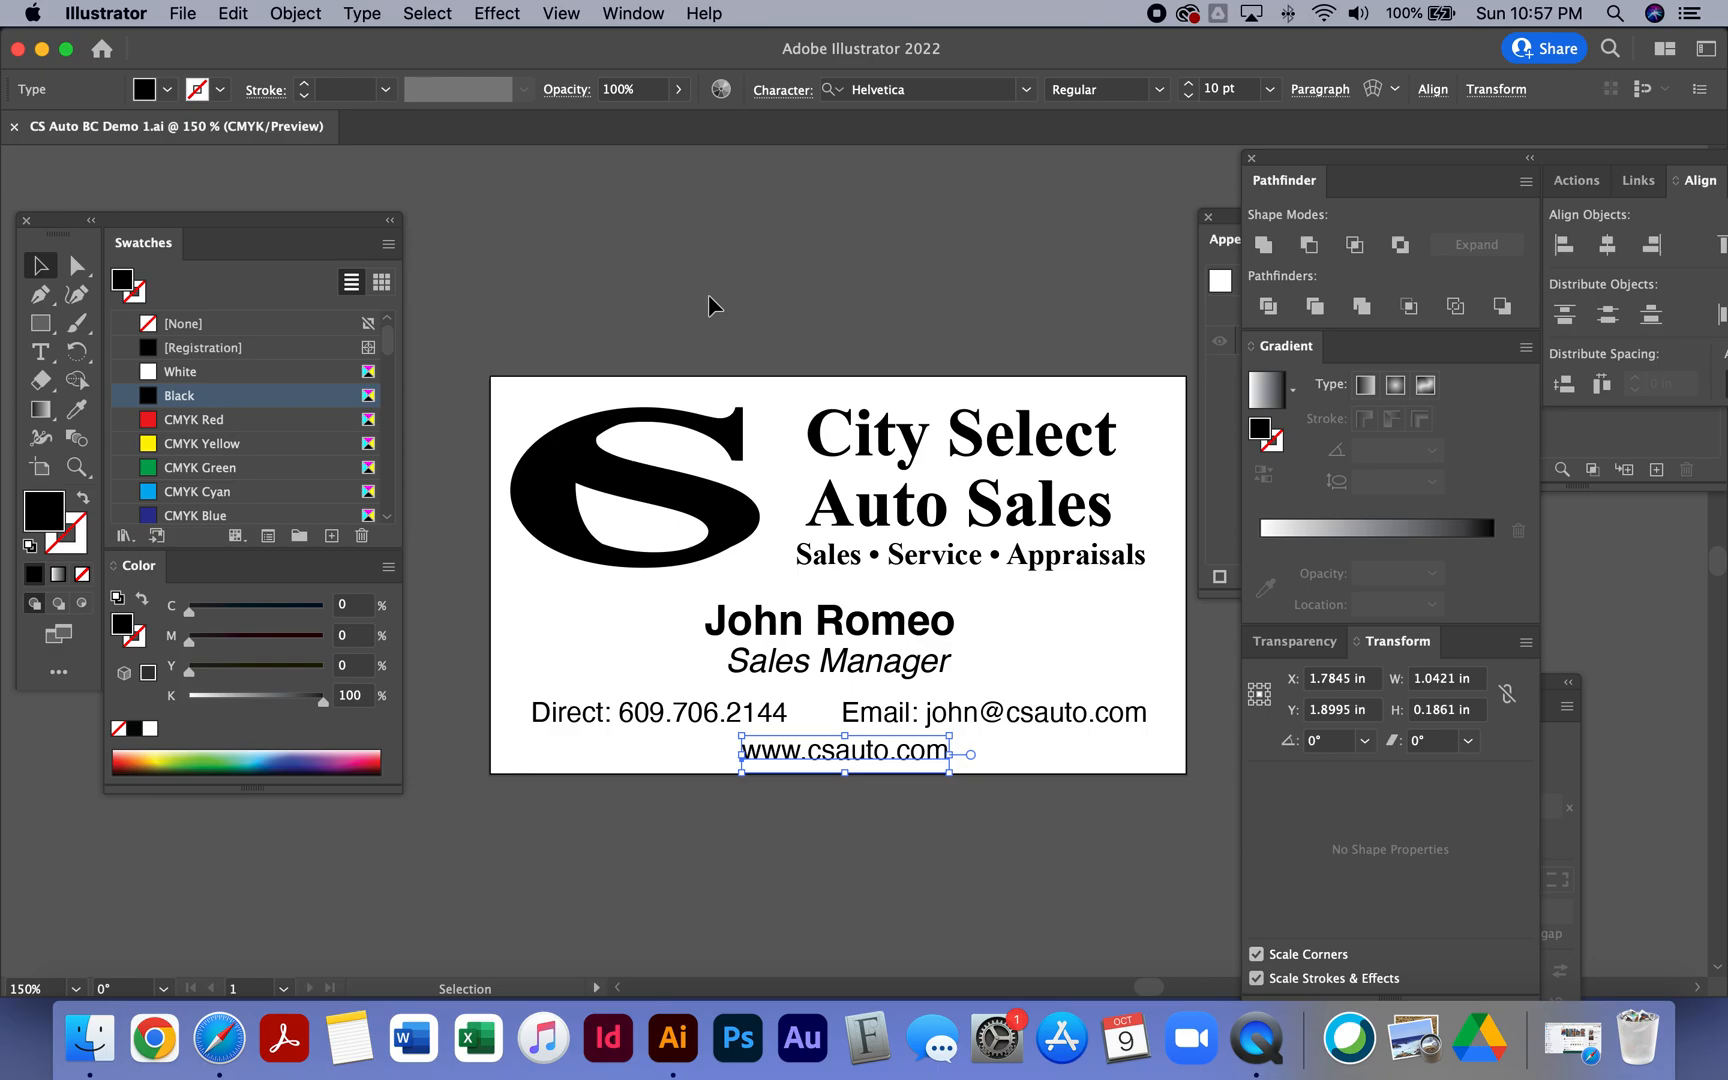
- Show the rulers and drag a vertical guide to the card's horizontal centre
{"action": "key", "text": "super+r"}
{"action": "left_click_drag", "start_coordinate": [17, 722], "coordinate": [838, 215]}
{"action": "left_click", "coordinate": [937, 351]}
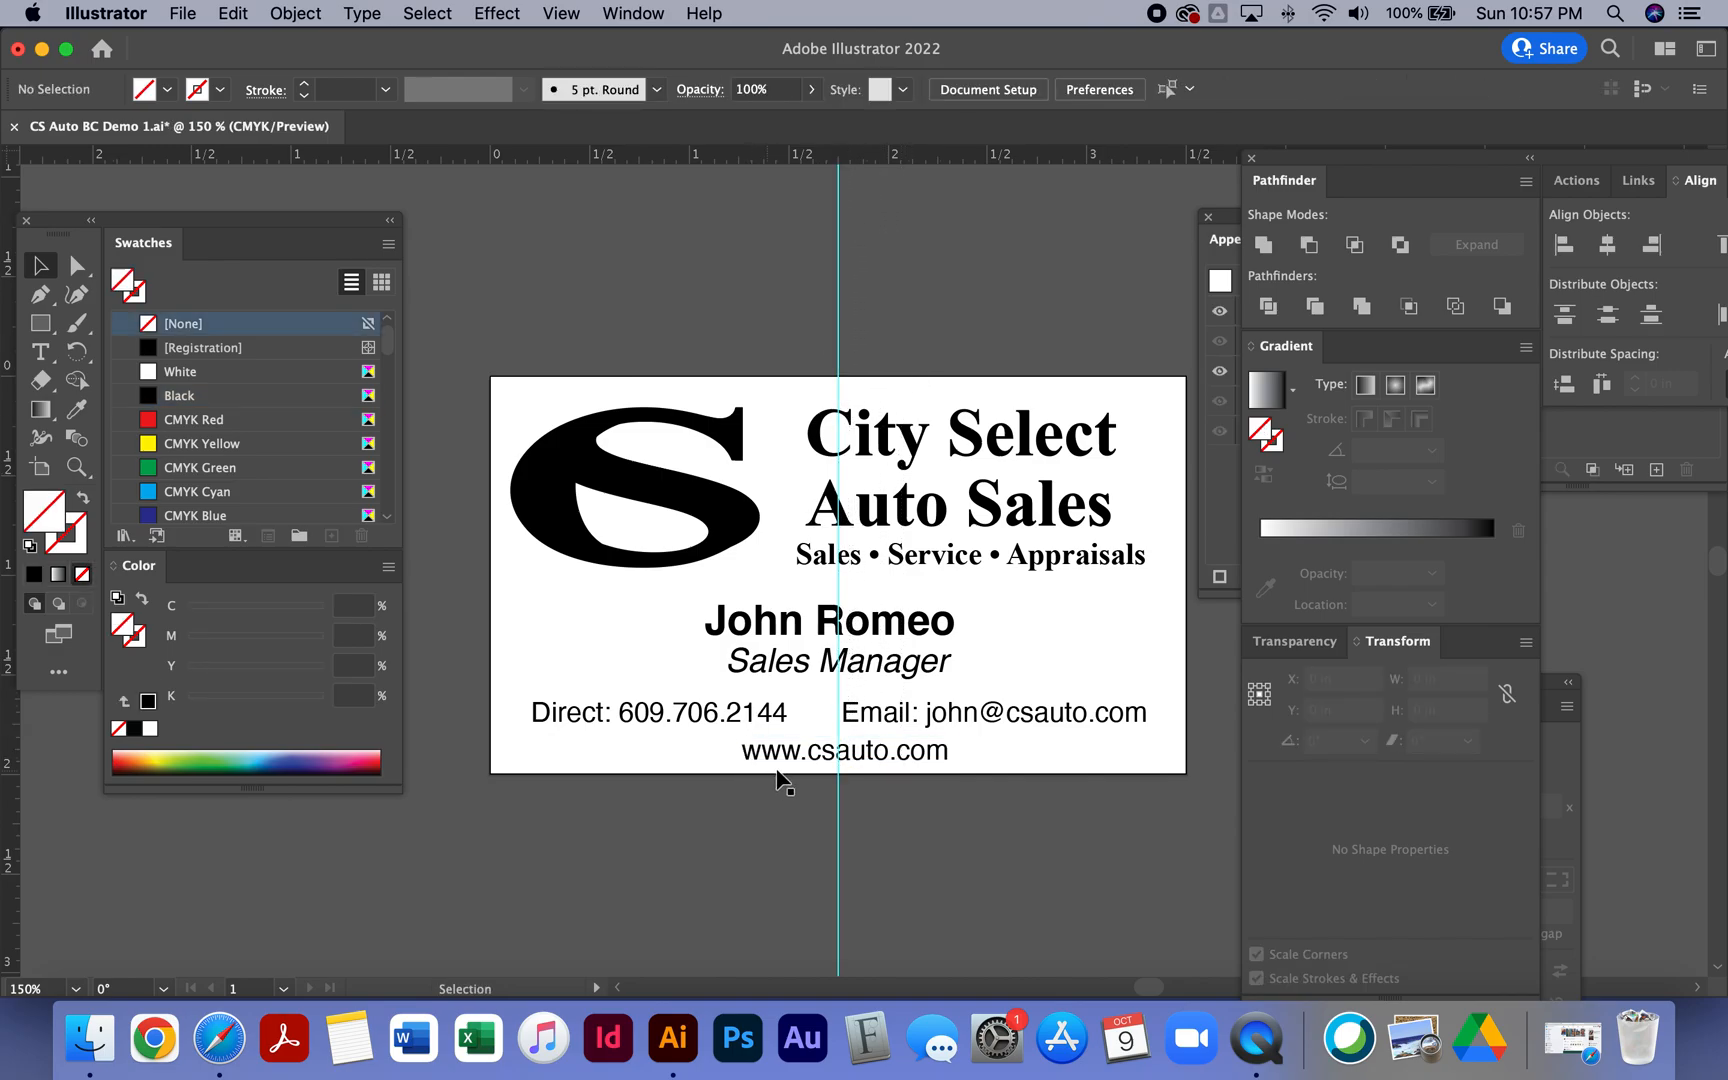
- Select the name, title, contact and website lines and centre them horizontally on one another
{"action": "left_click", "coordinate": [900, 676]}
{"action": "left_click", "coordinate": [920, 636], "text": "shift"}
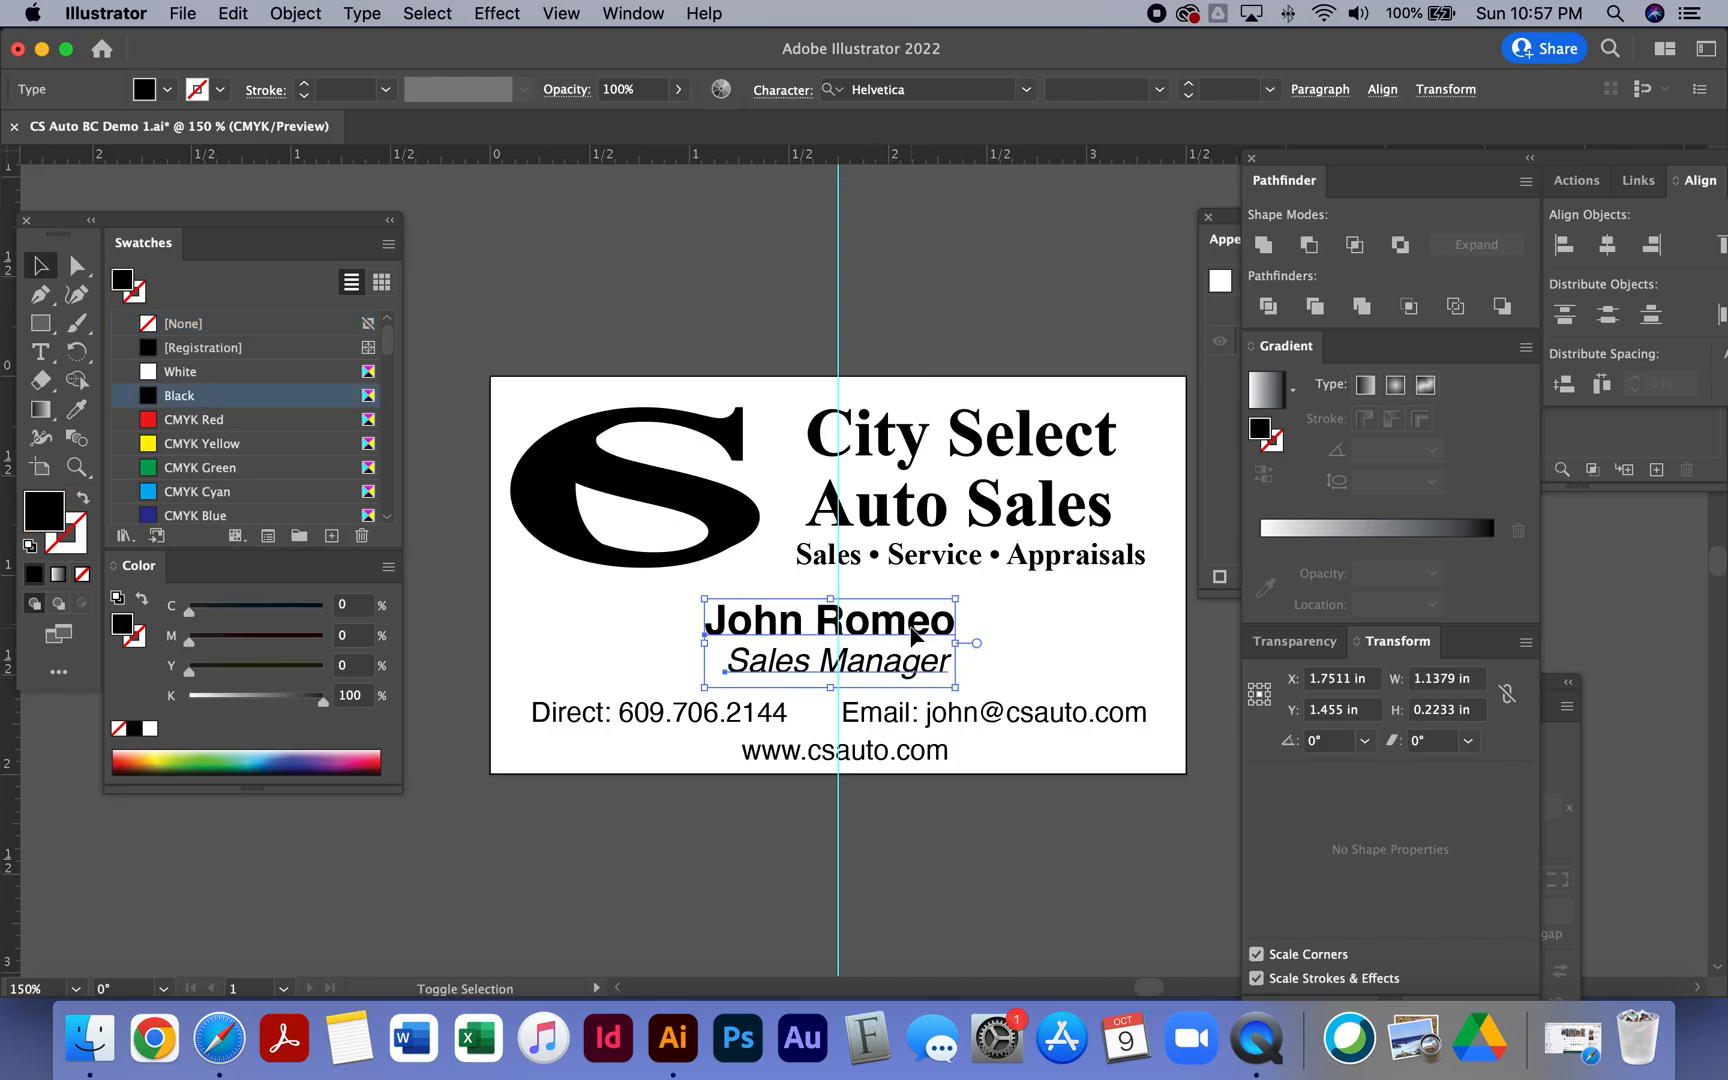
{"action": "left_click", "coordinate": [897, 733], "text": "shift"}
{"action": "left_click", "coordinate": [890, 755], "text": "shift"}
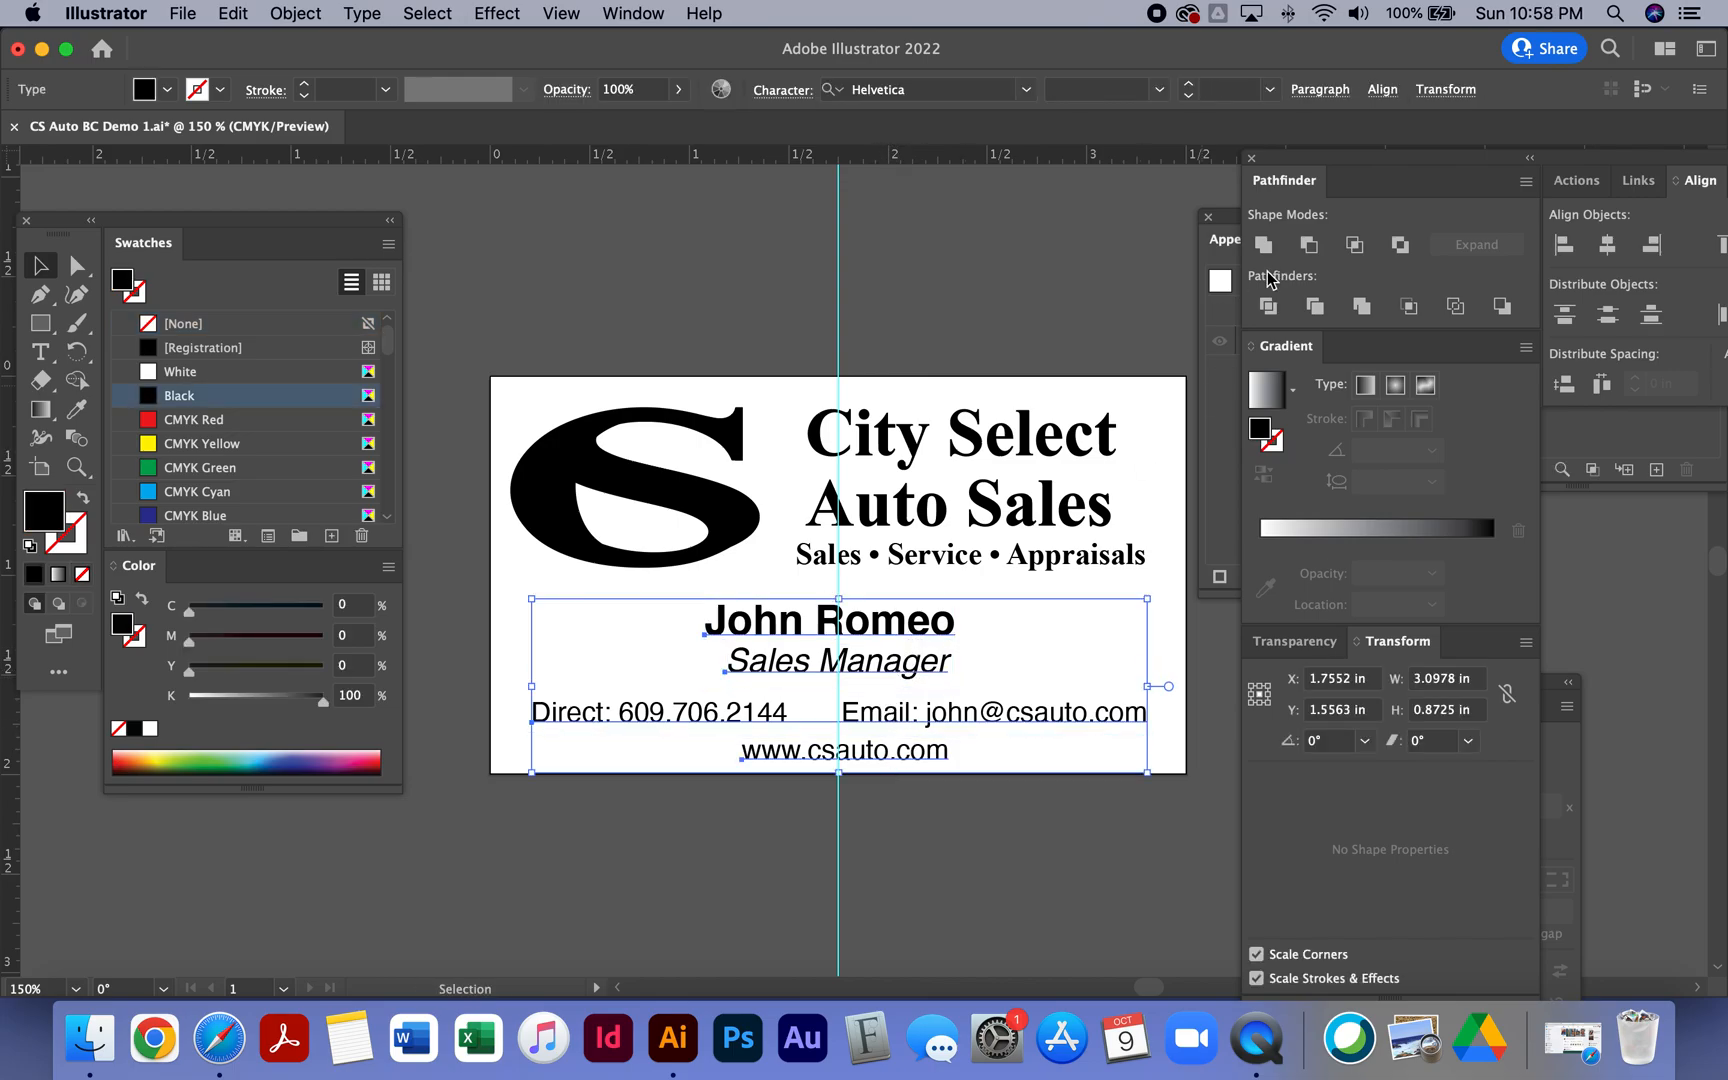
{"action": "left_click", "coordinate": [1607, 247]}
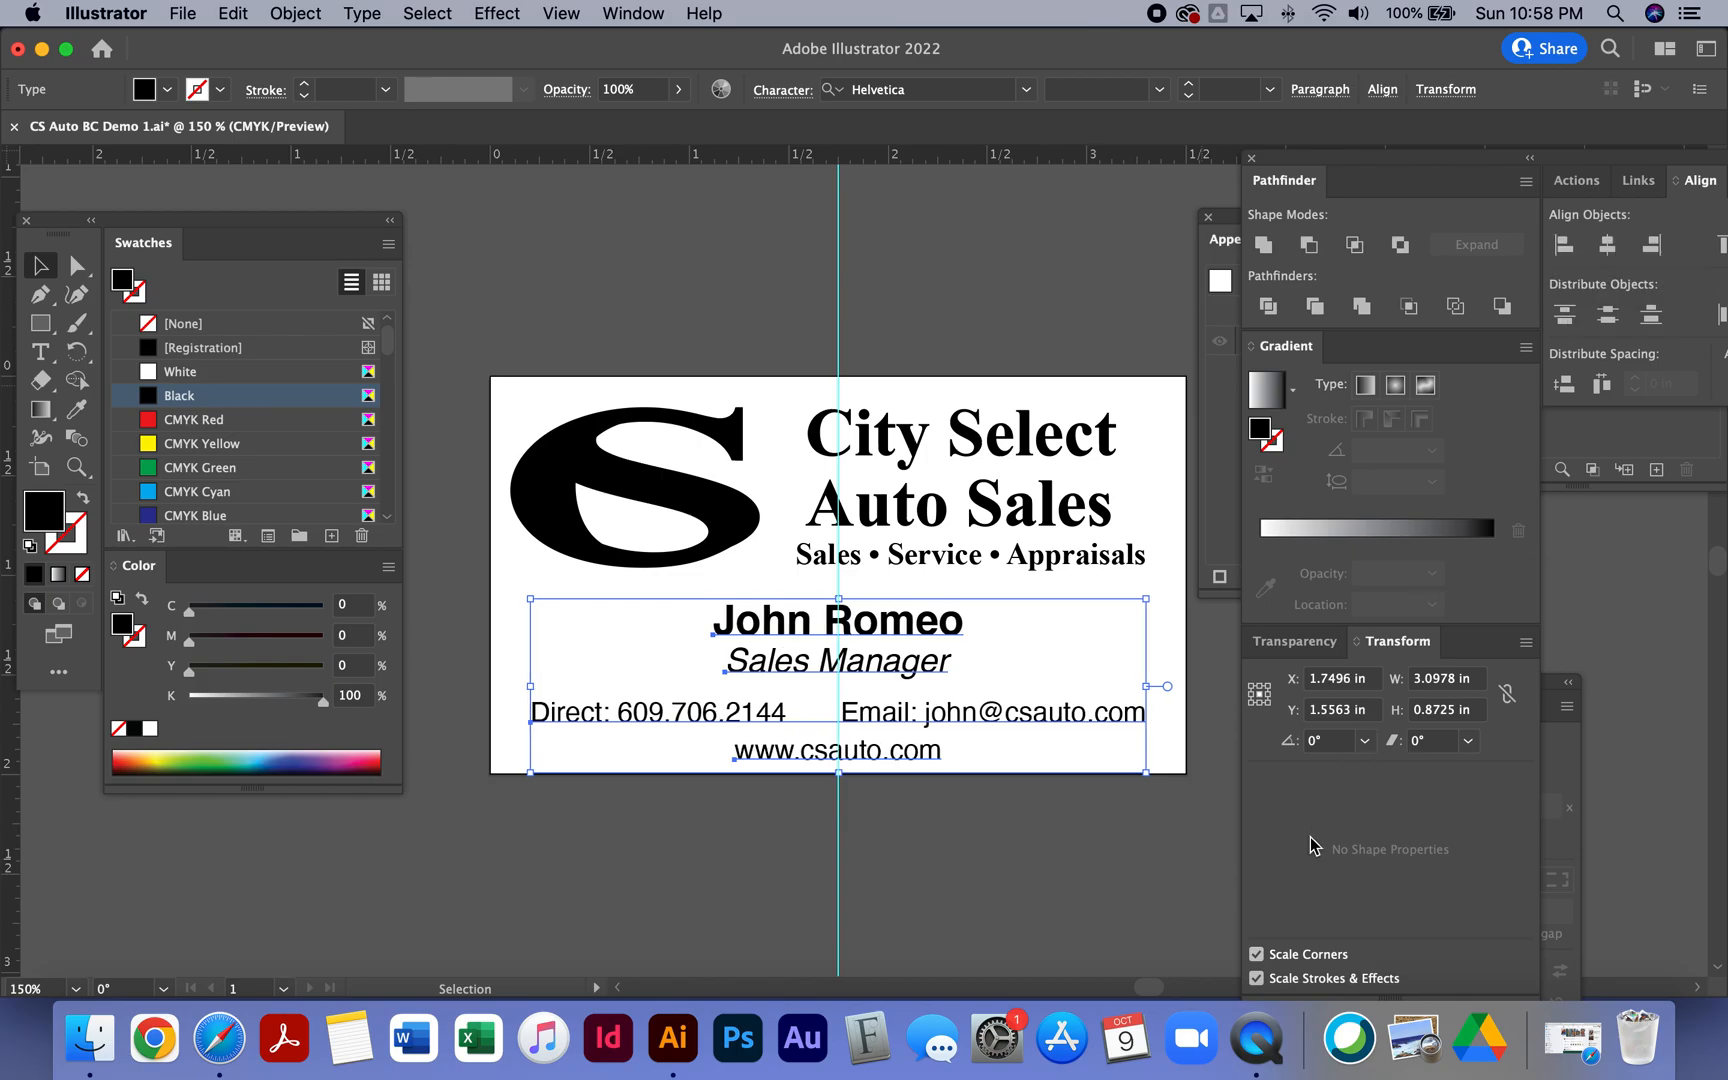
{"action": "left_click", "coordinate": [1102, 855]}
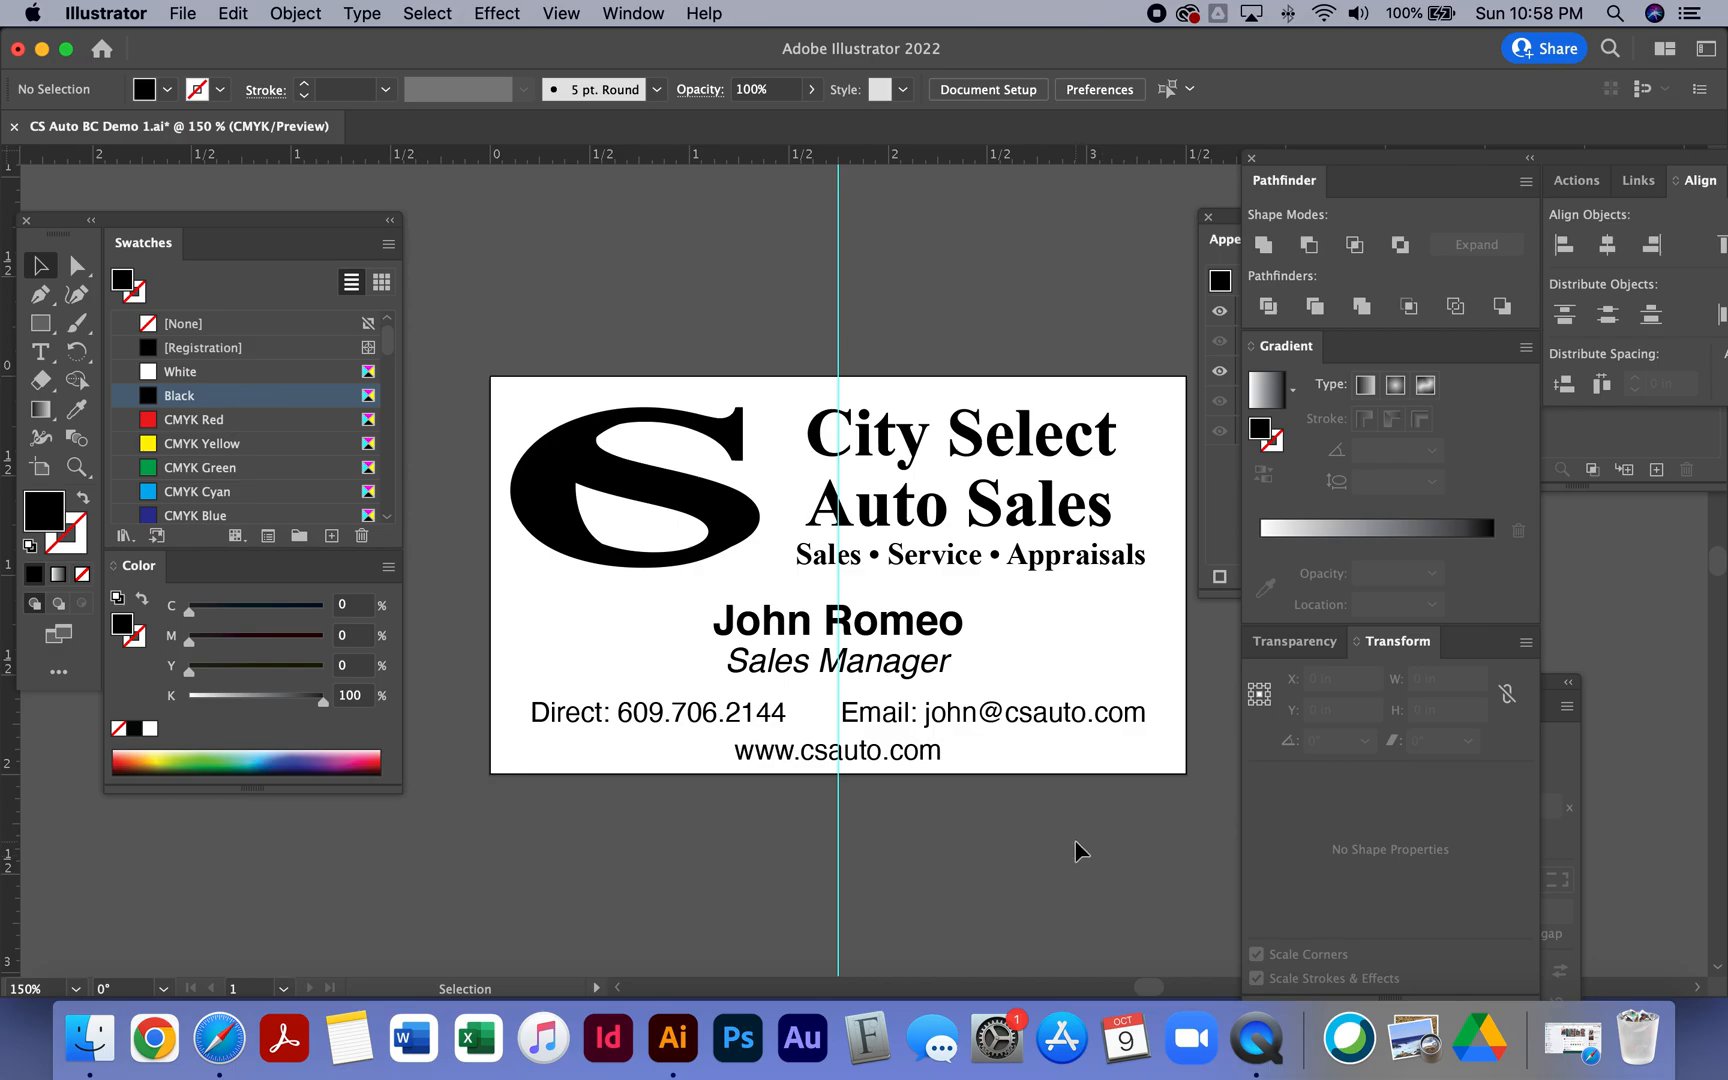
- Move the website line and the contact line slightly upward
{"action": "left_click", "coordinate": [849, 716]}
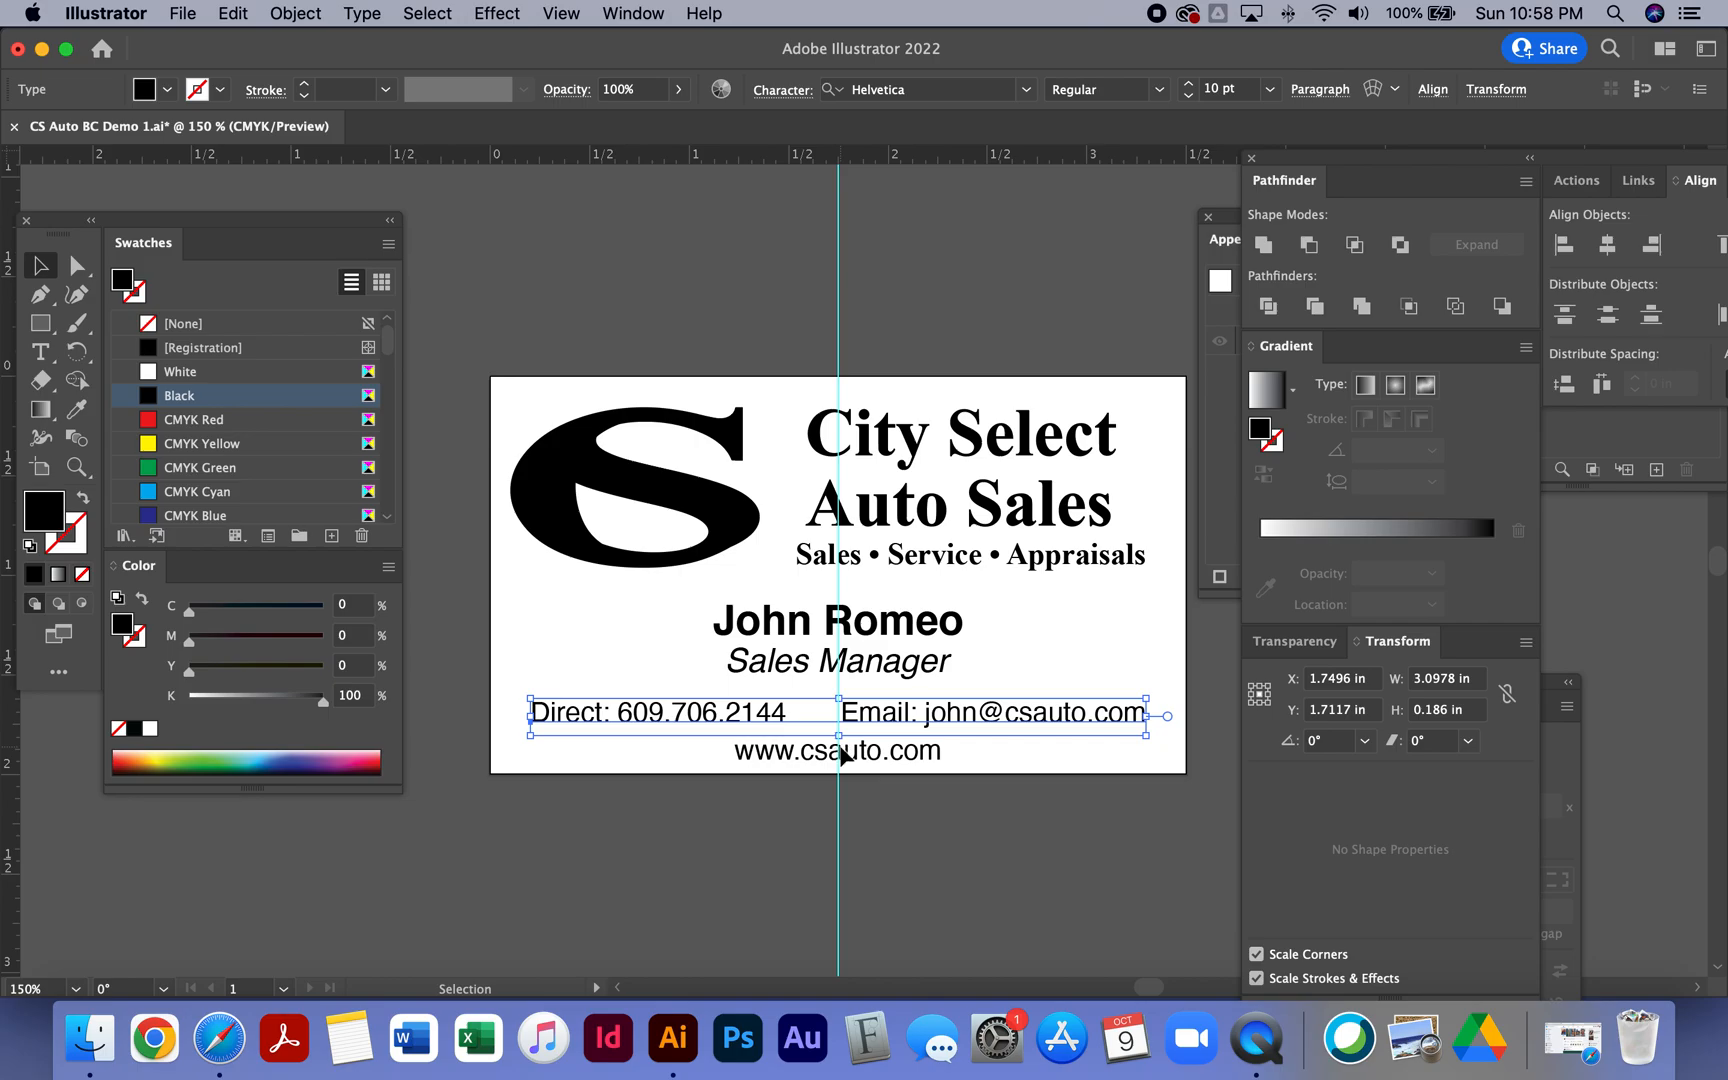
{"action": "left_click", "coordinate": [845, 760]}
{"action": "left_click_drag", "start_coordinate": [845, 765], "coordinate": [872, 758]}
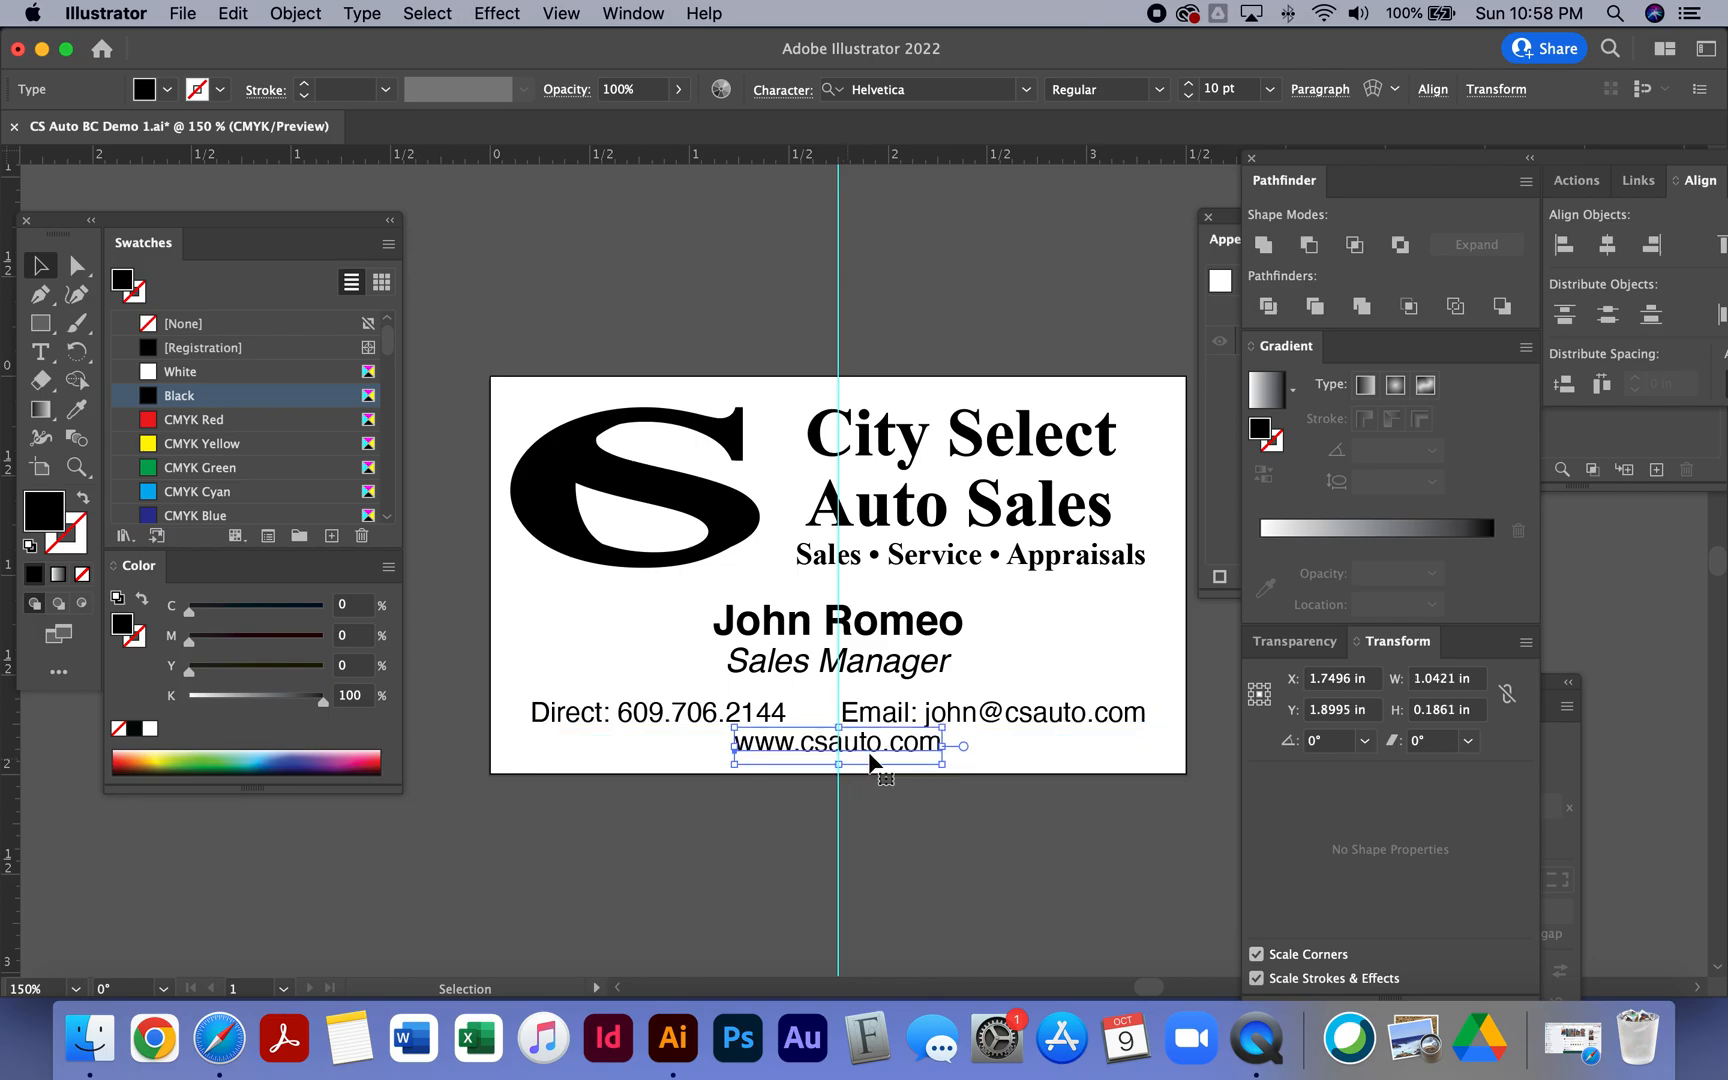
{"action": "left_click_drag", "start_coordinate": [1030, 717], "coordinate": [1034, 711]}
{"action": "key", "text": "Up"}
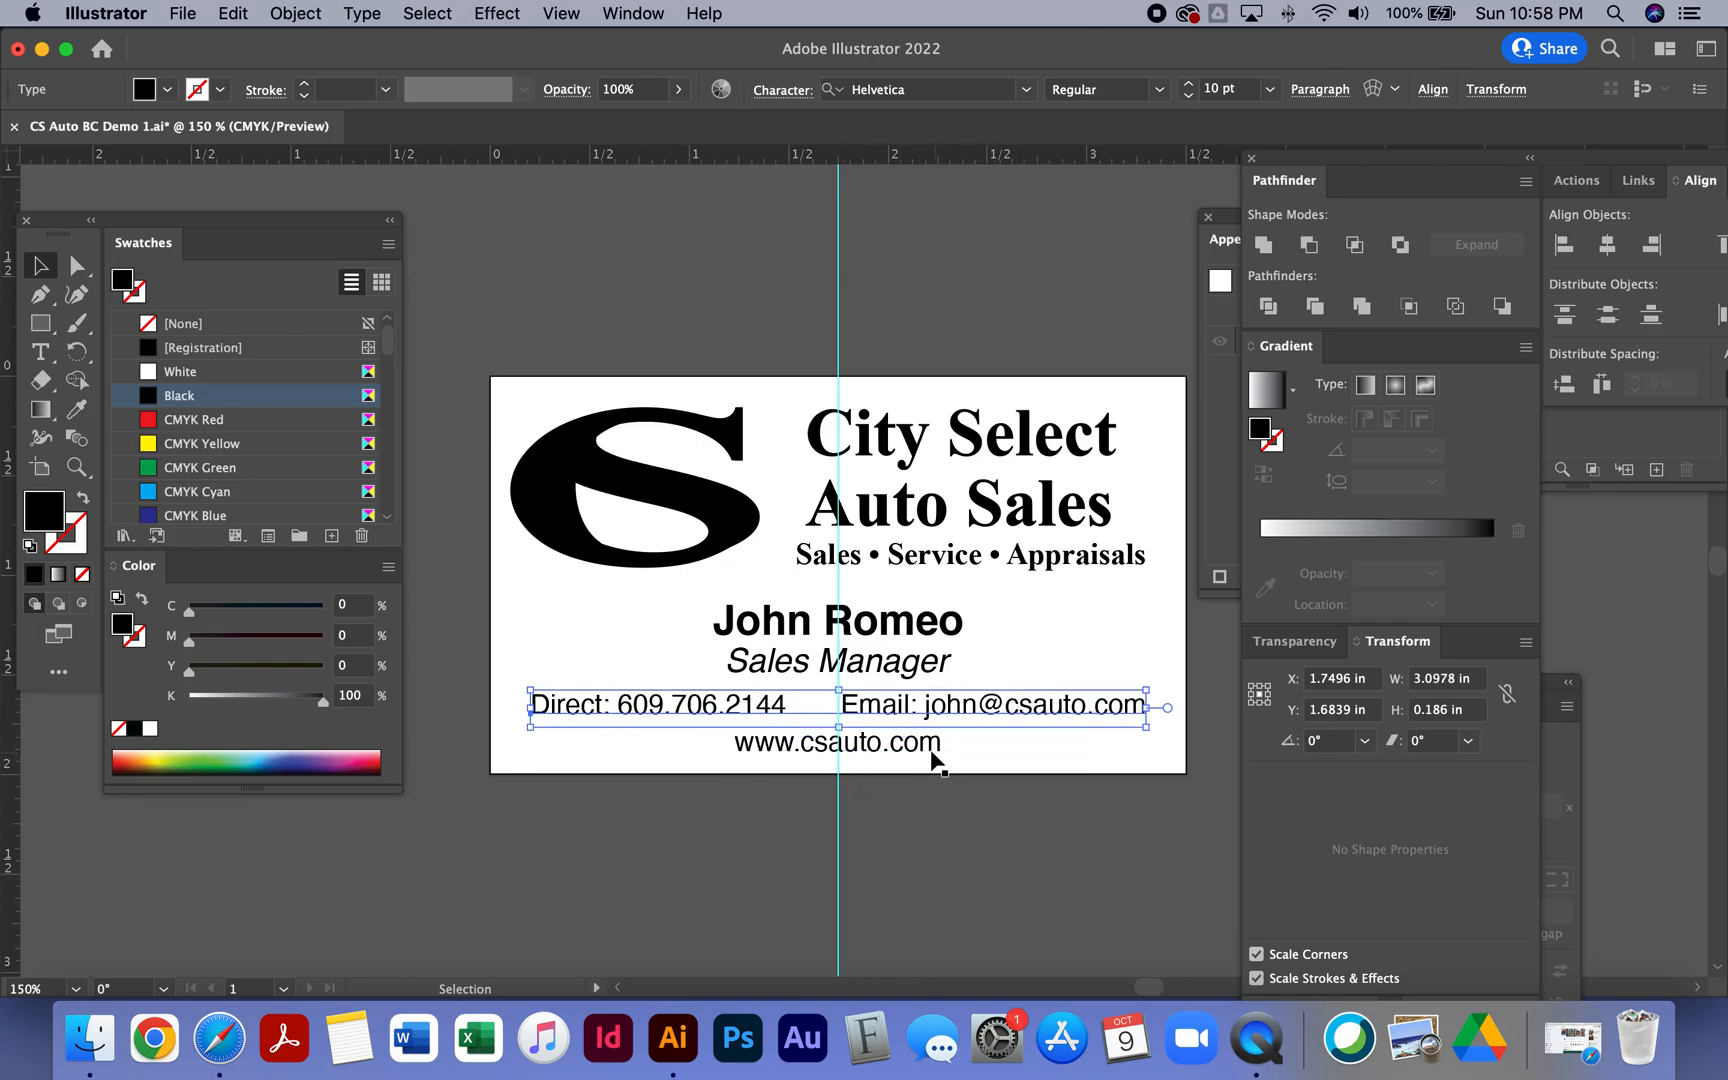
- Select the name and title lines together and nudge them upward three steps
{"action": "left_click", "coordinate": [928, 752]}
{"action": "left_click", "coordinate": [910, 665]}
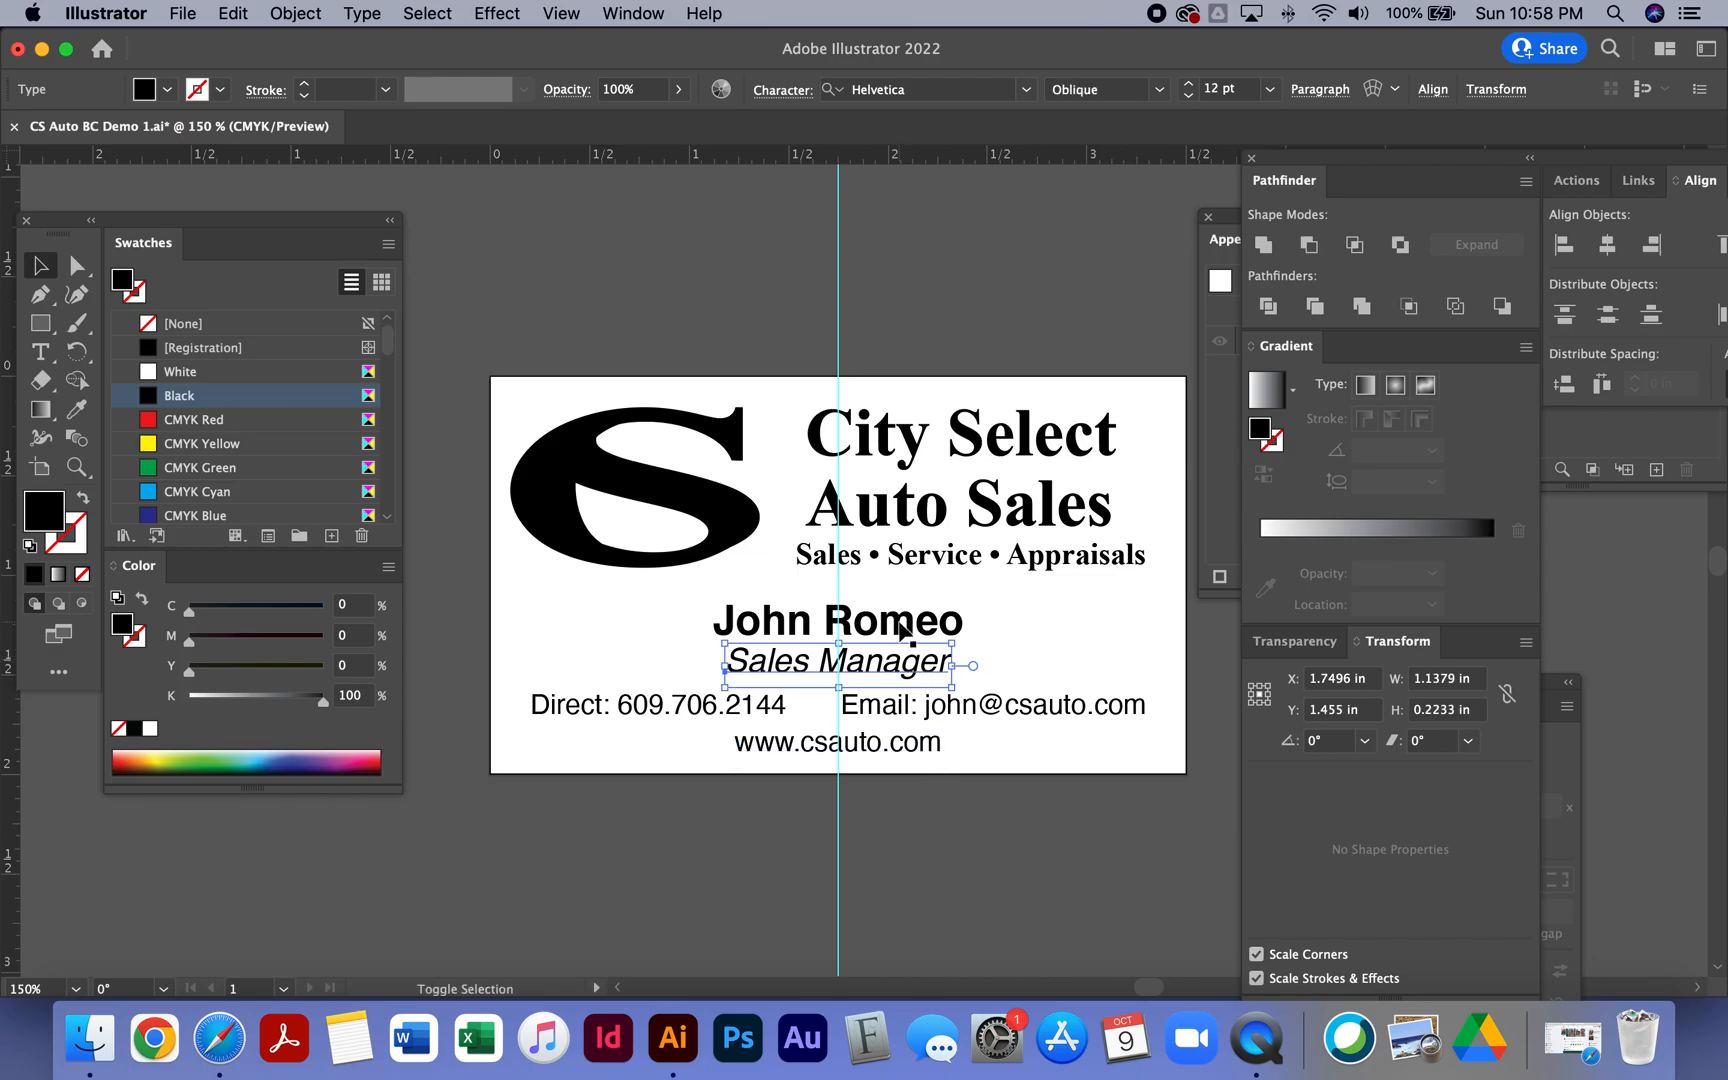
{"action": "left_click", "coordinate": [900, 628], "text": "shift"}
{"action": "key", "text": "Up"}
{"action": "key", "text": "Up"}
{"action": "key", "text": "Up"}
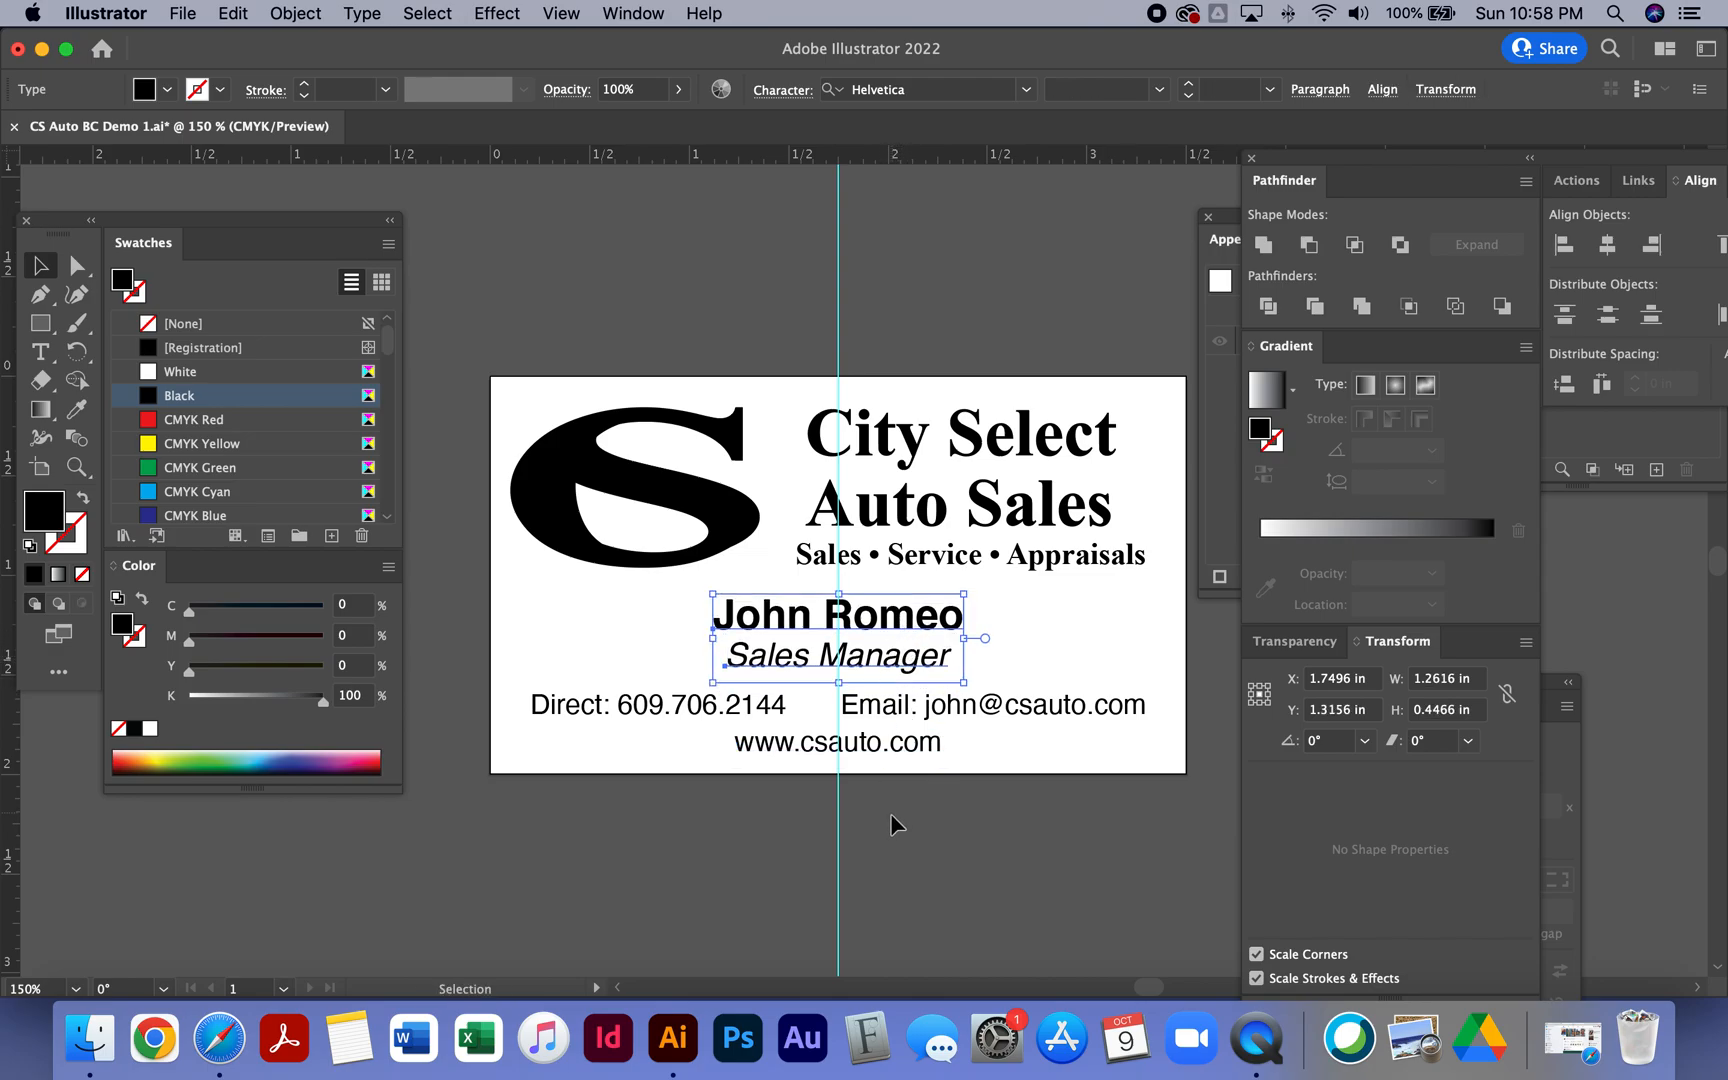
{"action": "left_click", "coordinate": [927, 850]}
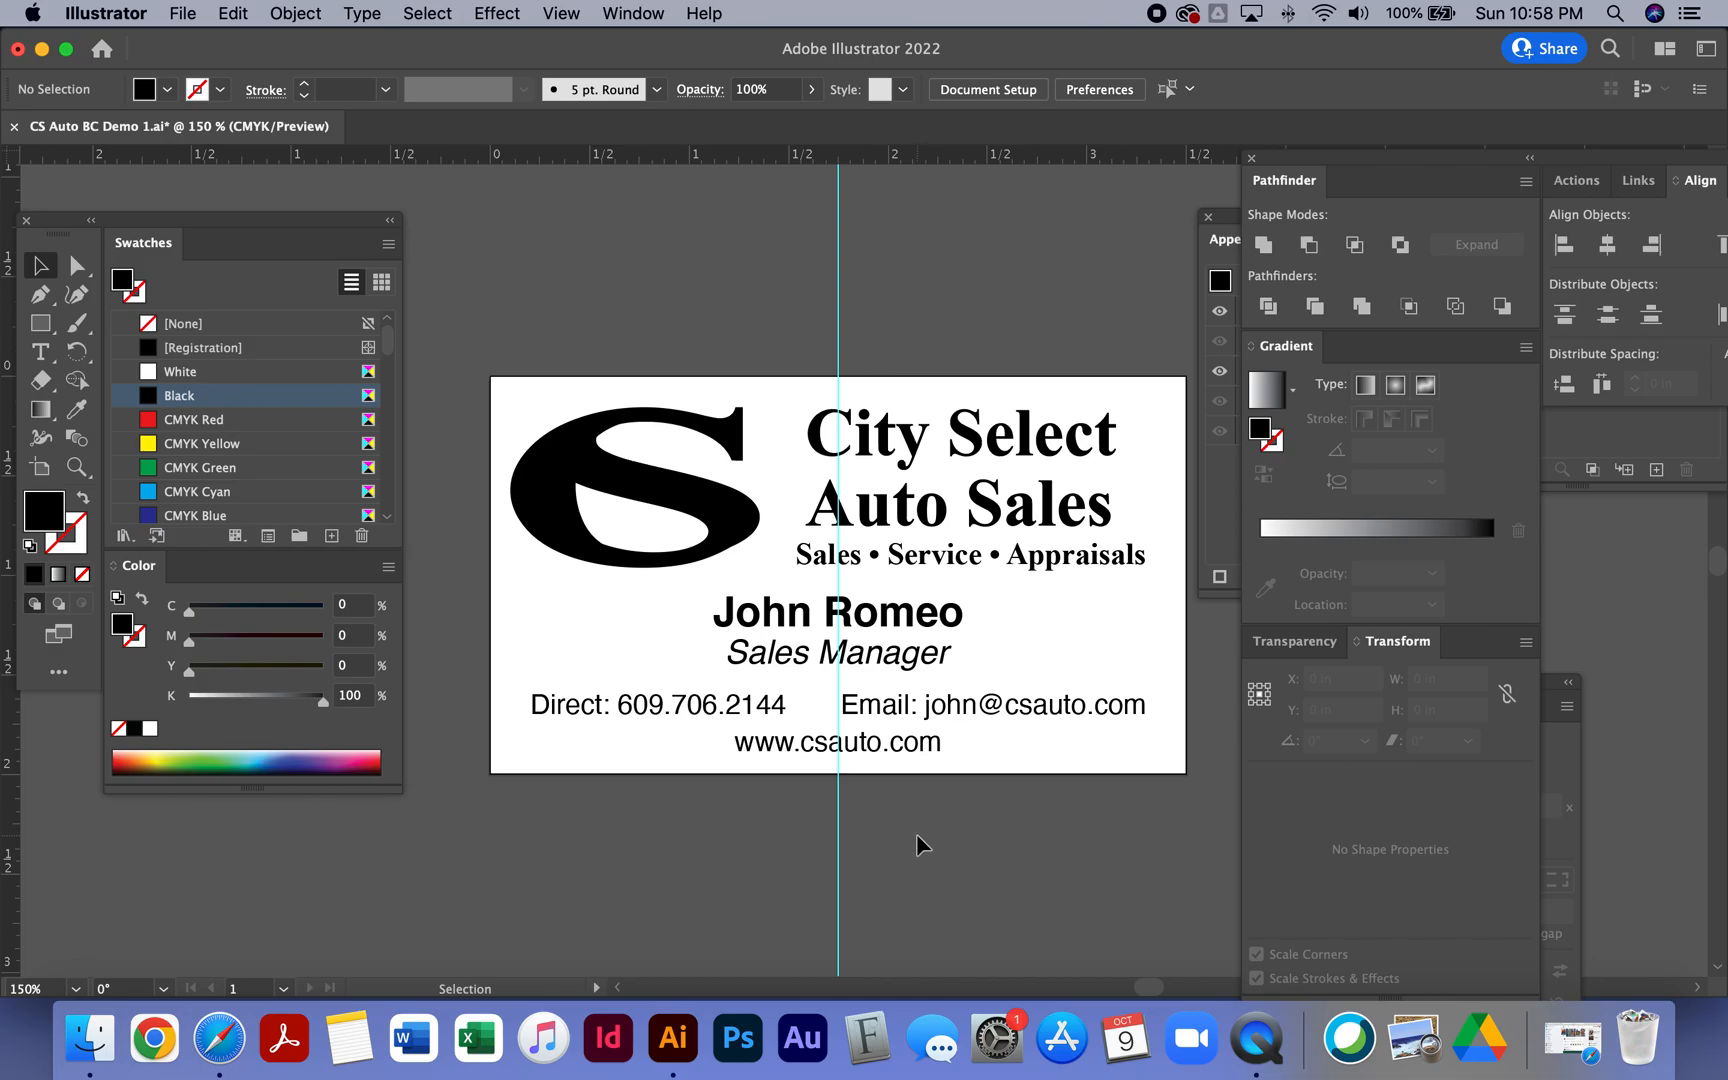
- Save the business card, close the document and close the Illustrator home window
{"action": "key", "text": "super+s"}
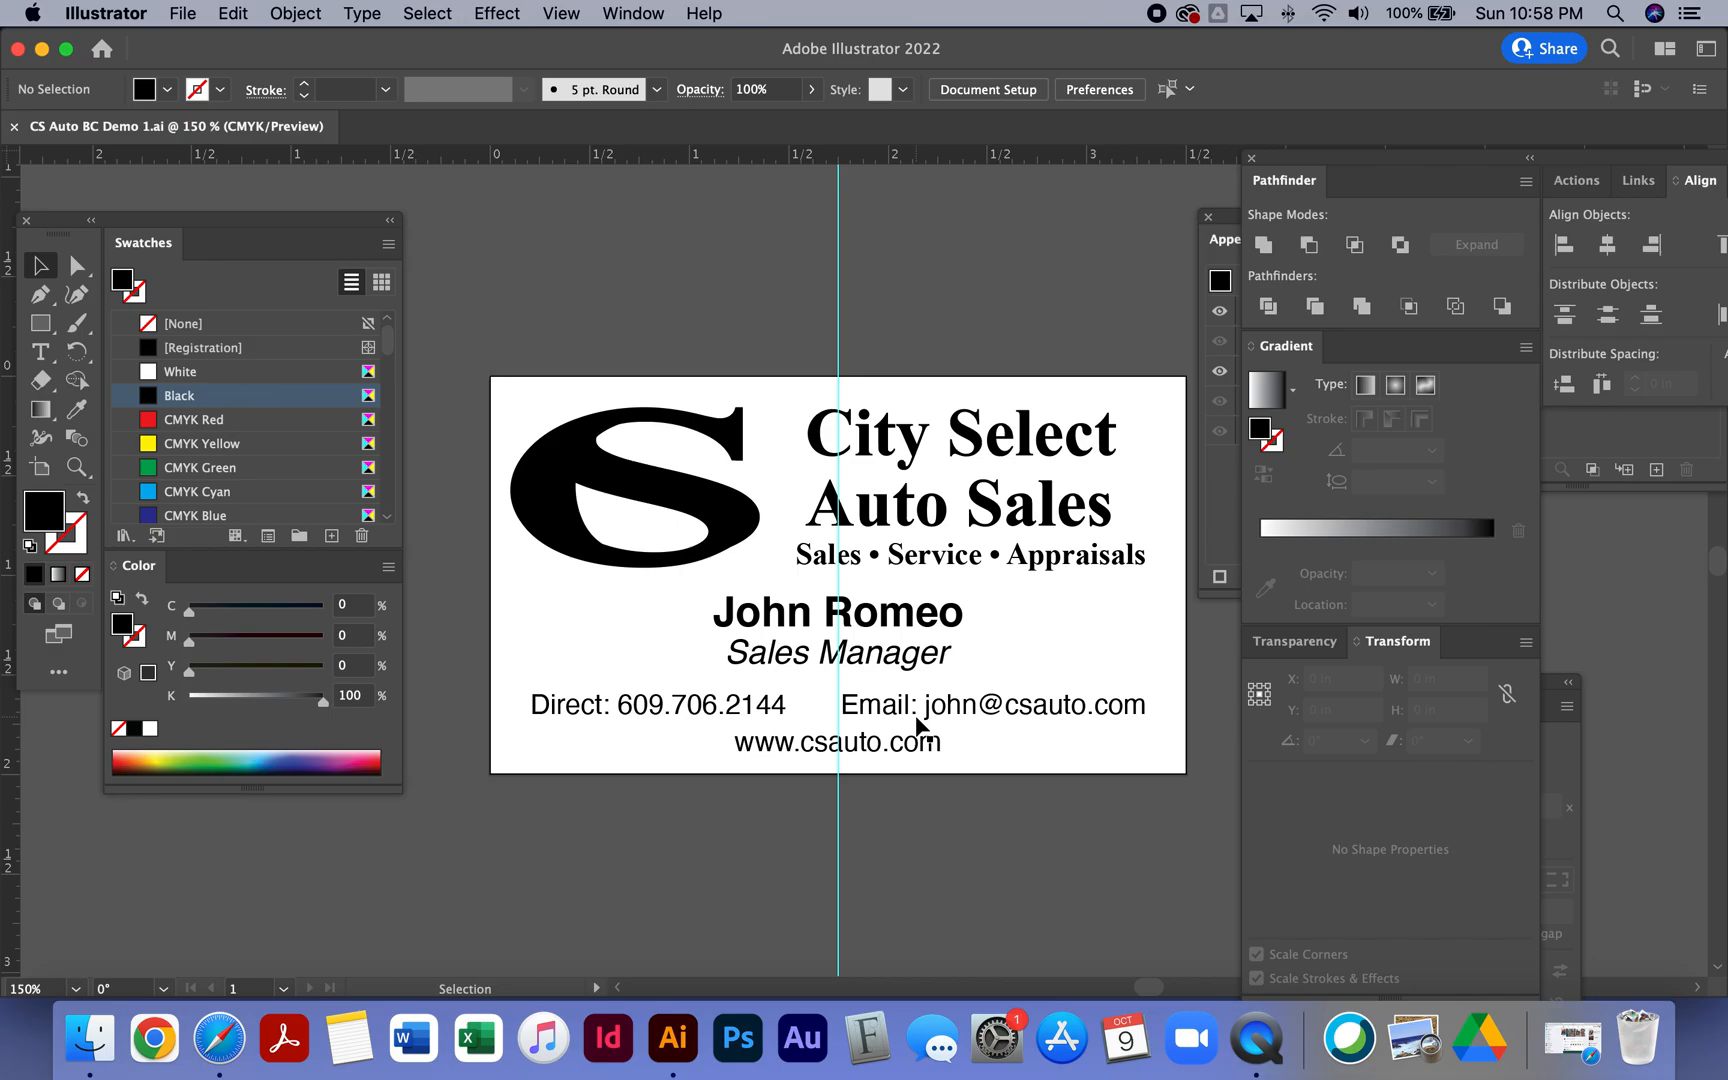
{"action": "key", "text": "super+w"}
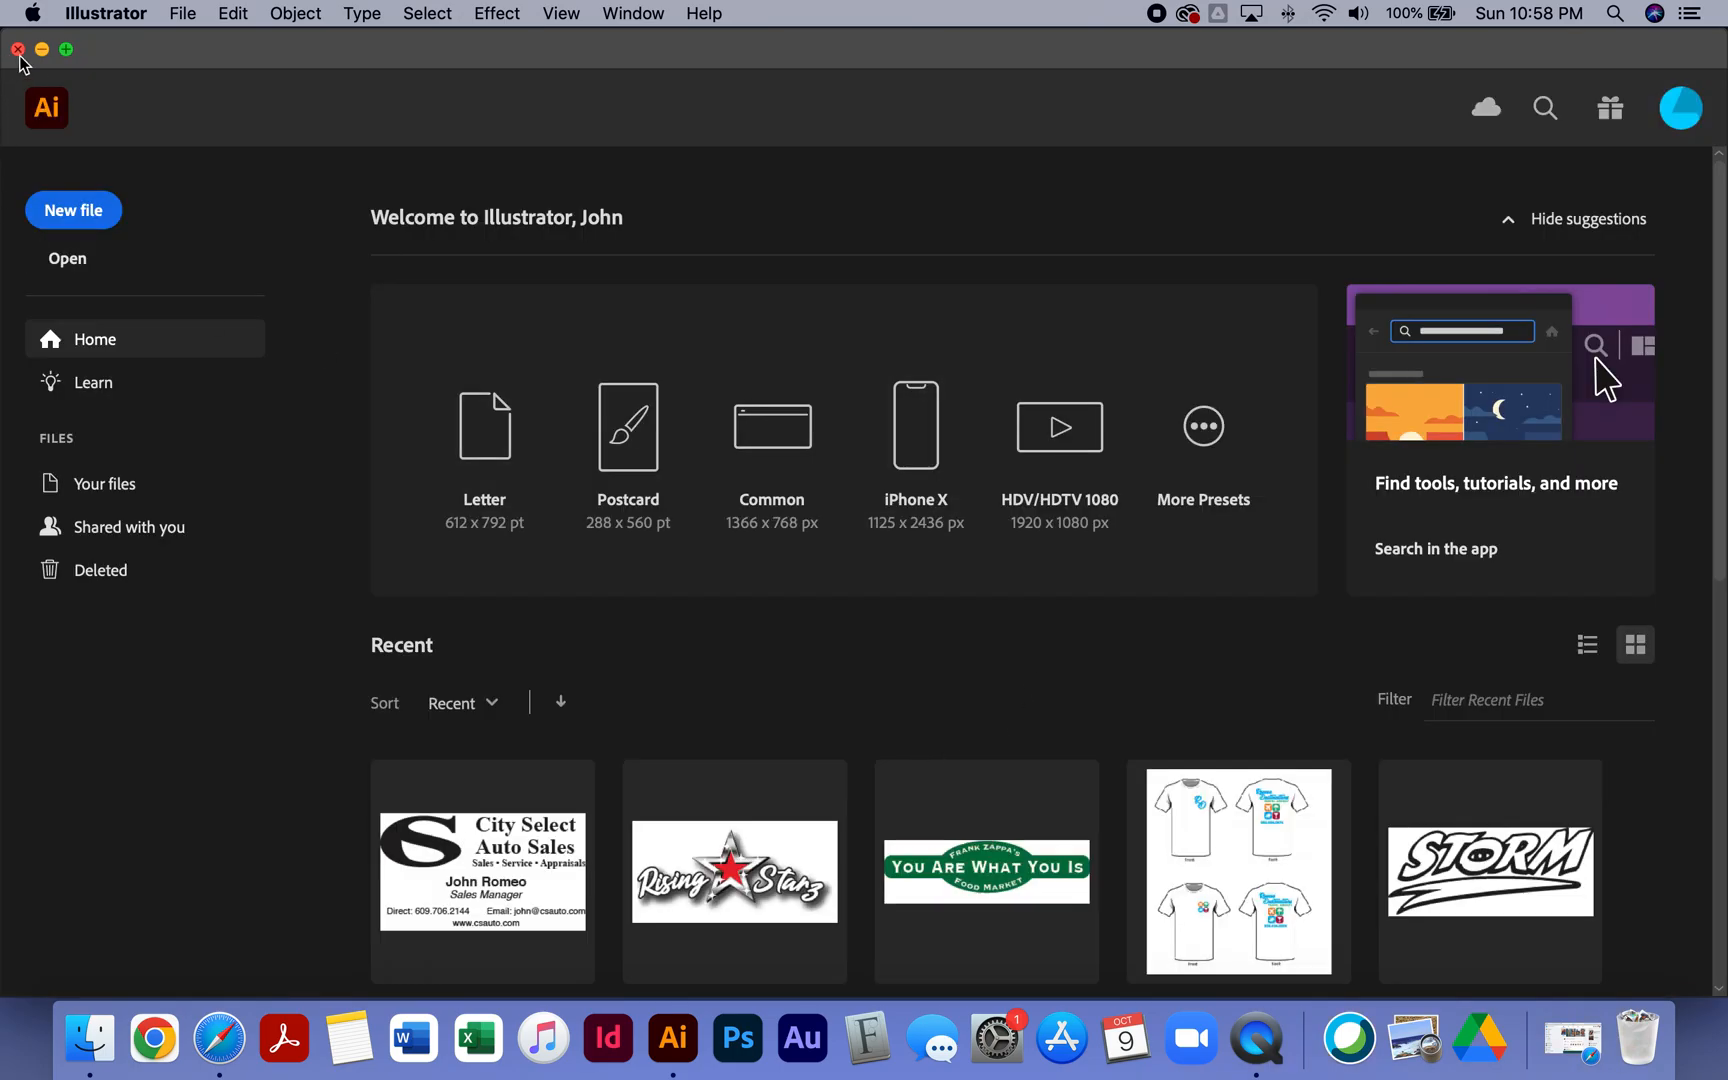
{"action": "left_click", "coordinate": [42, 49]}
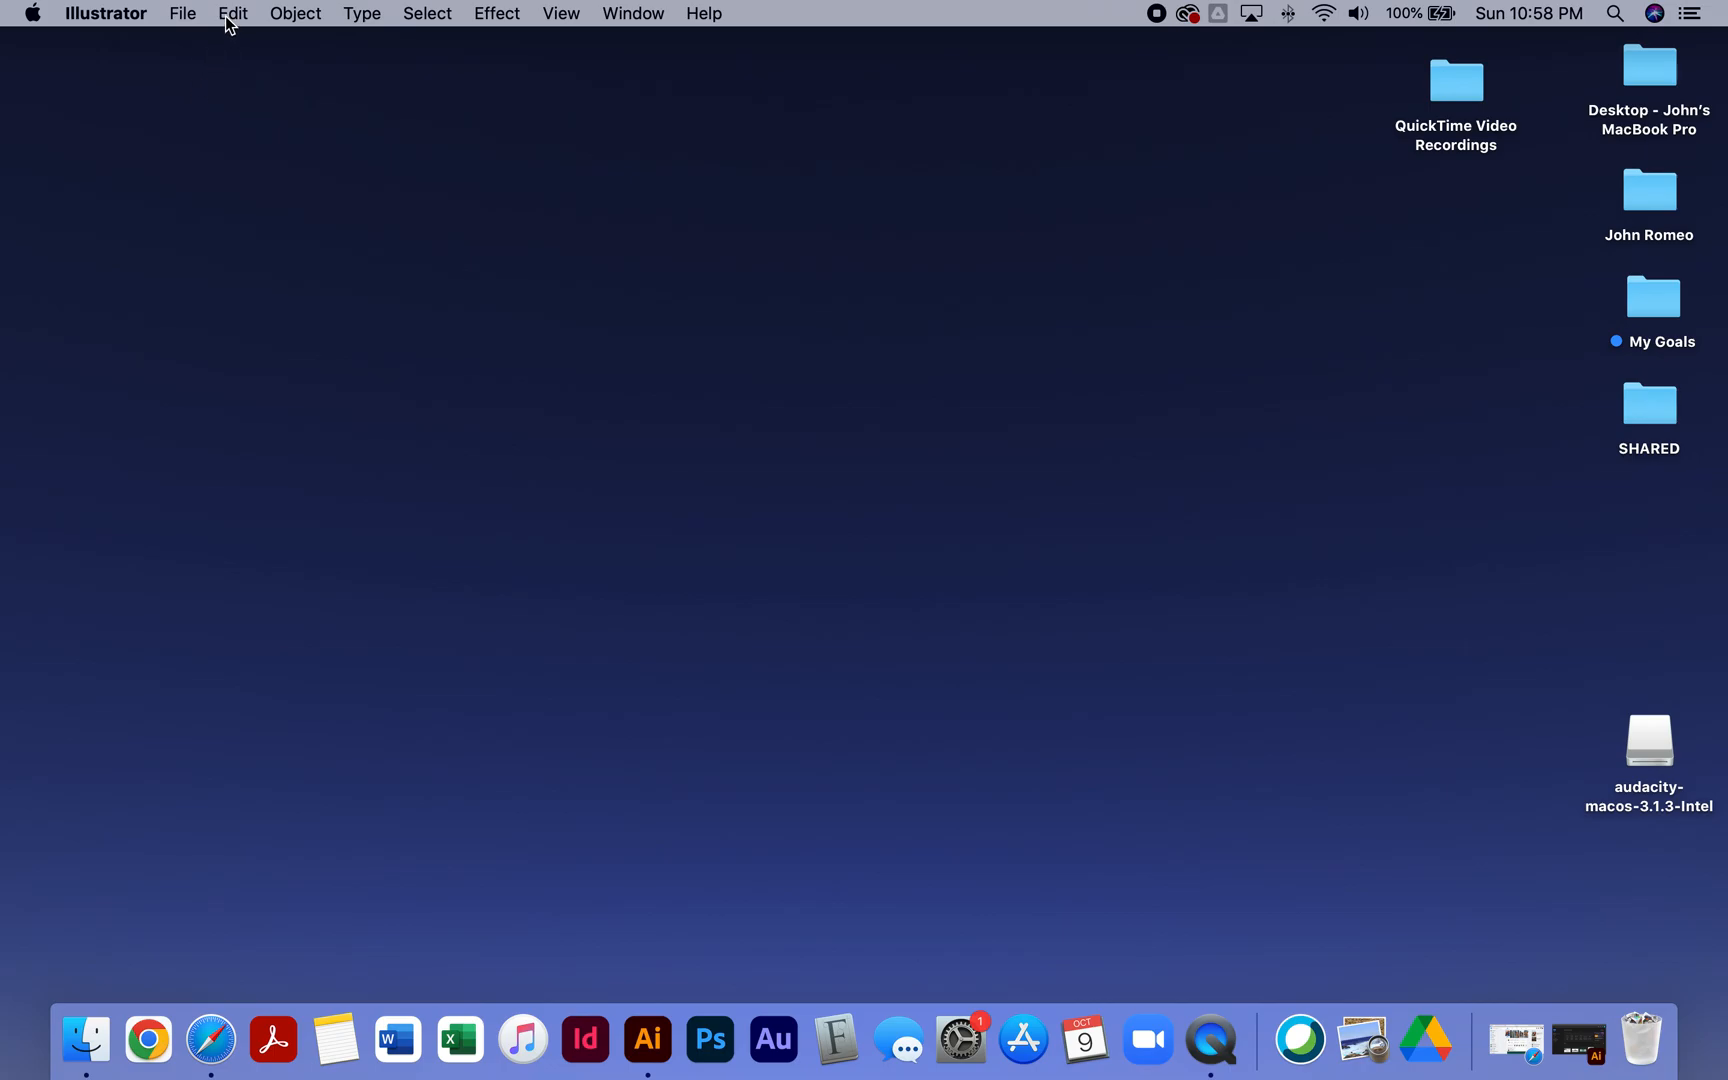
{"action": "left_click", "coordinate": [1211, 1040]}
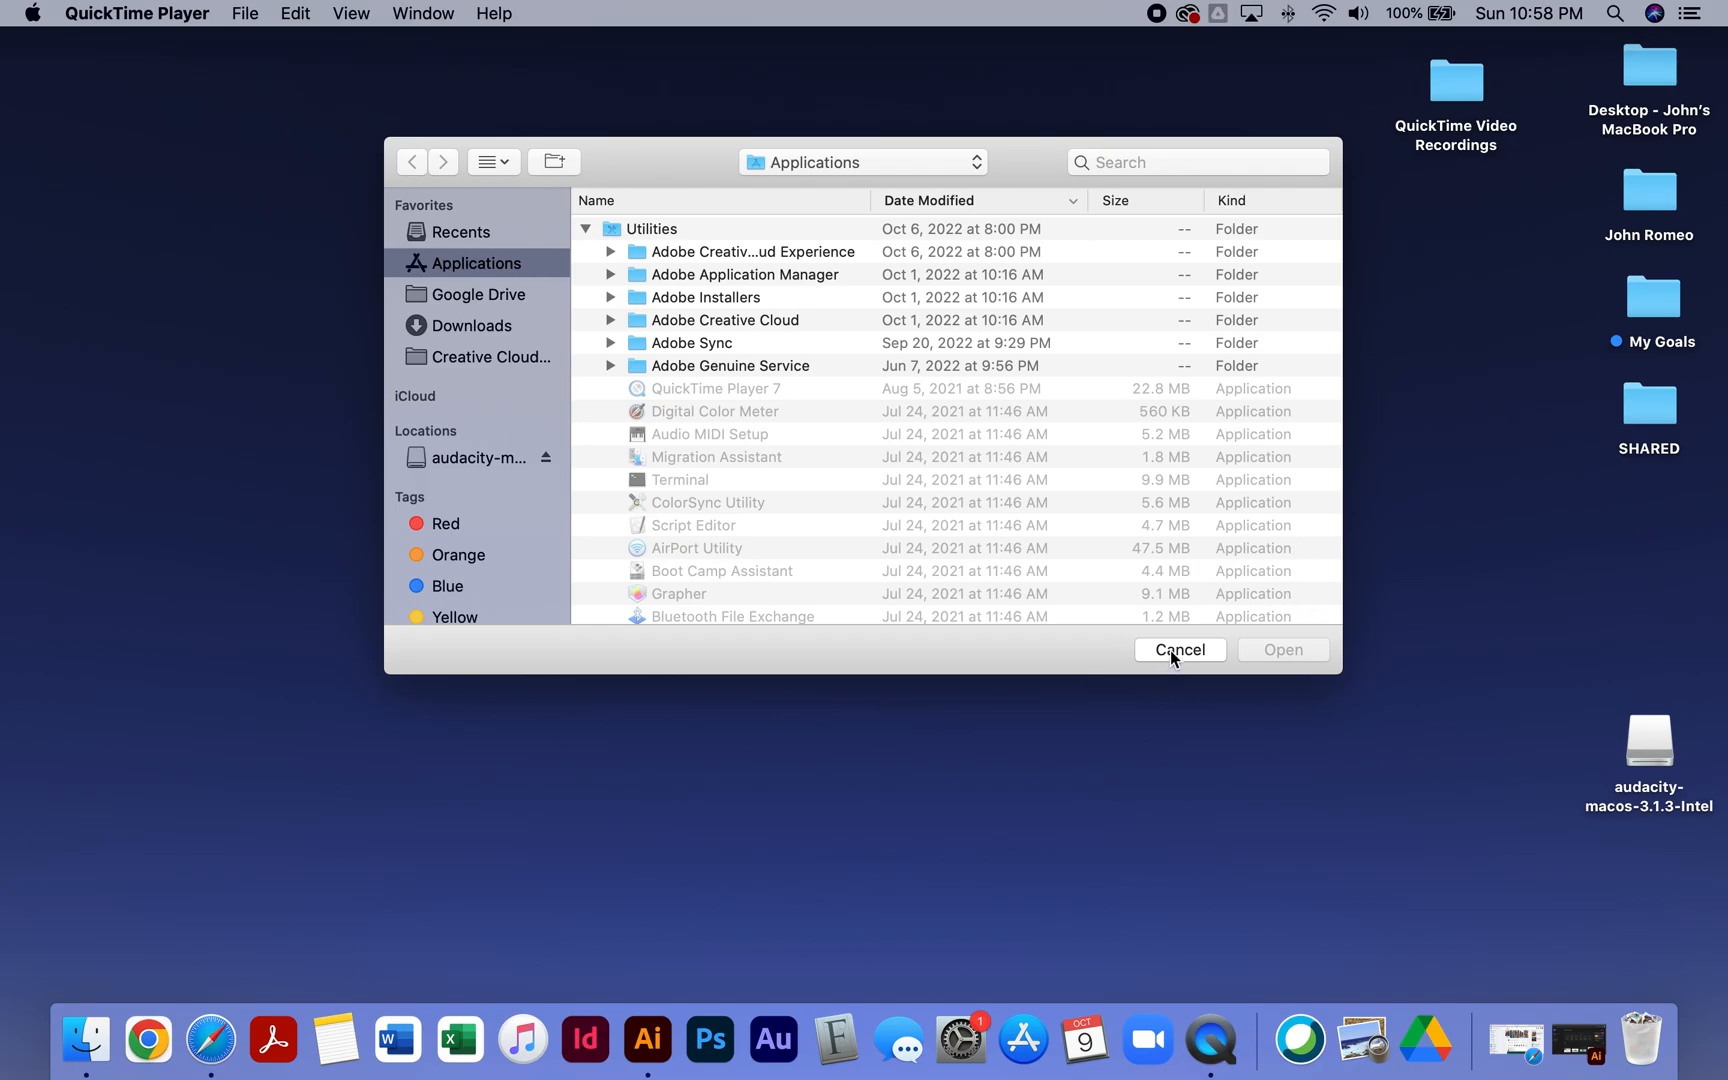
{"action": "left_click", "coordinate": [1170, 649]}
{"action": "left_click", "coordinate": [244, 14]}
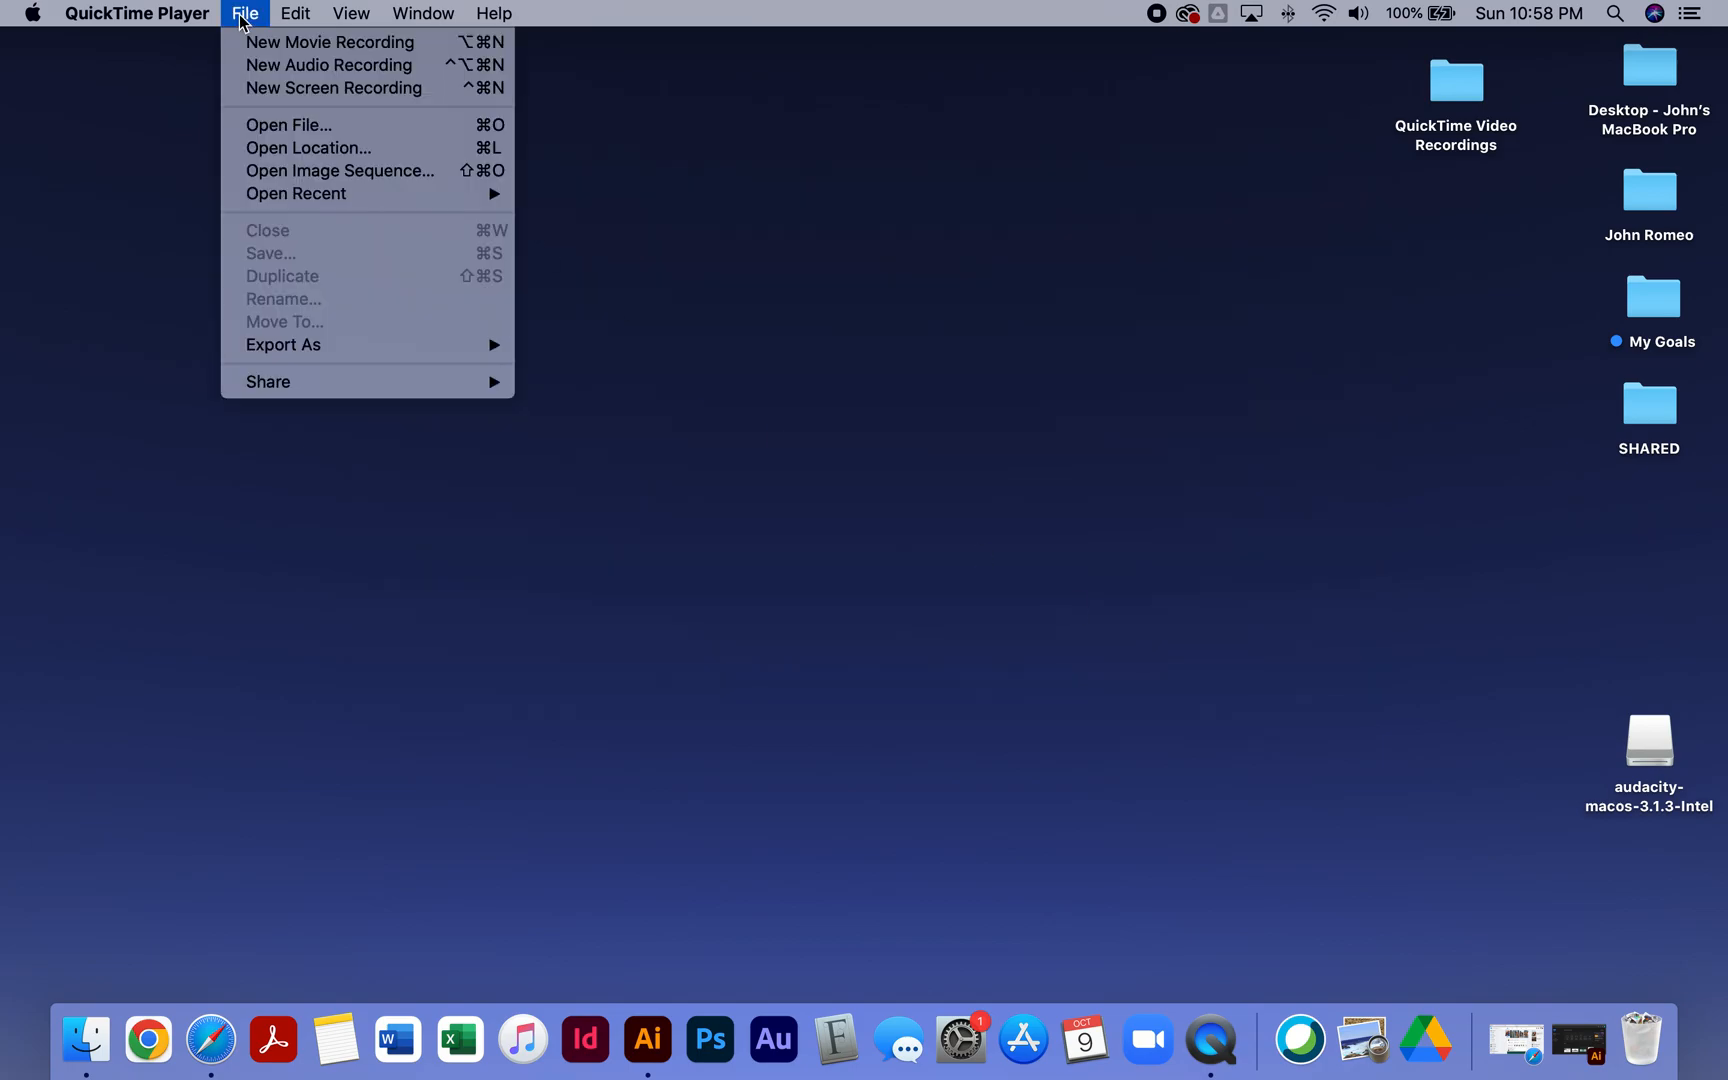
{"action": "left_click", "coordinate": [275, 86]}
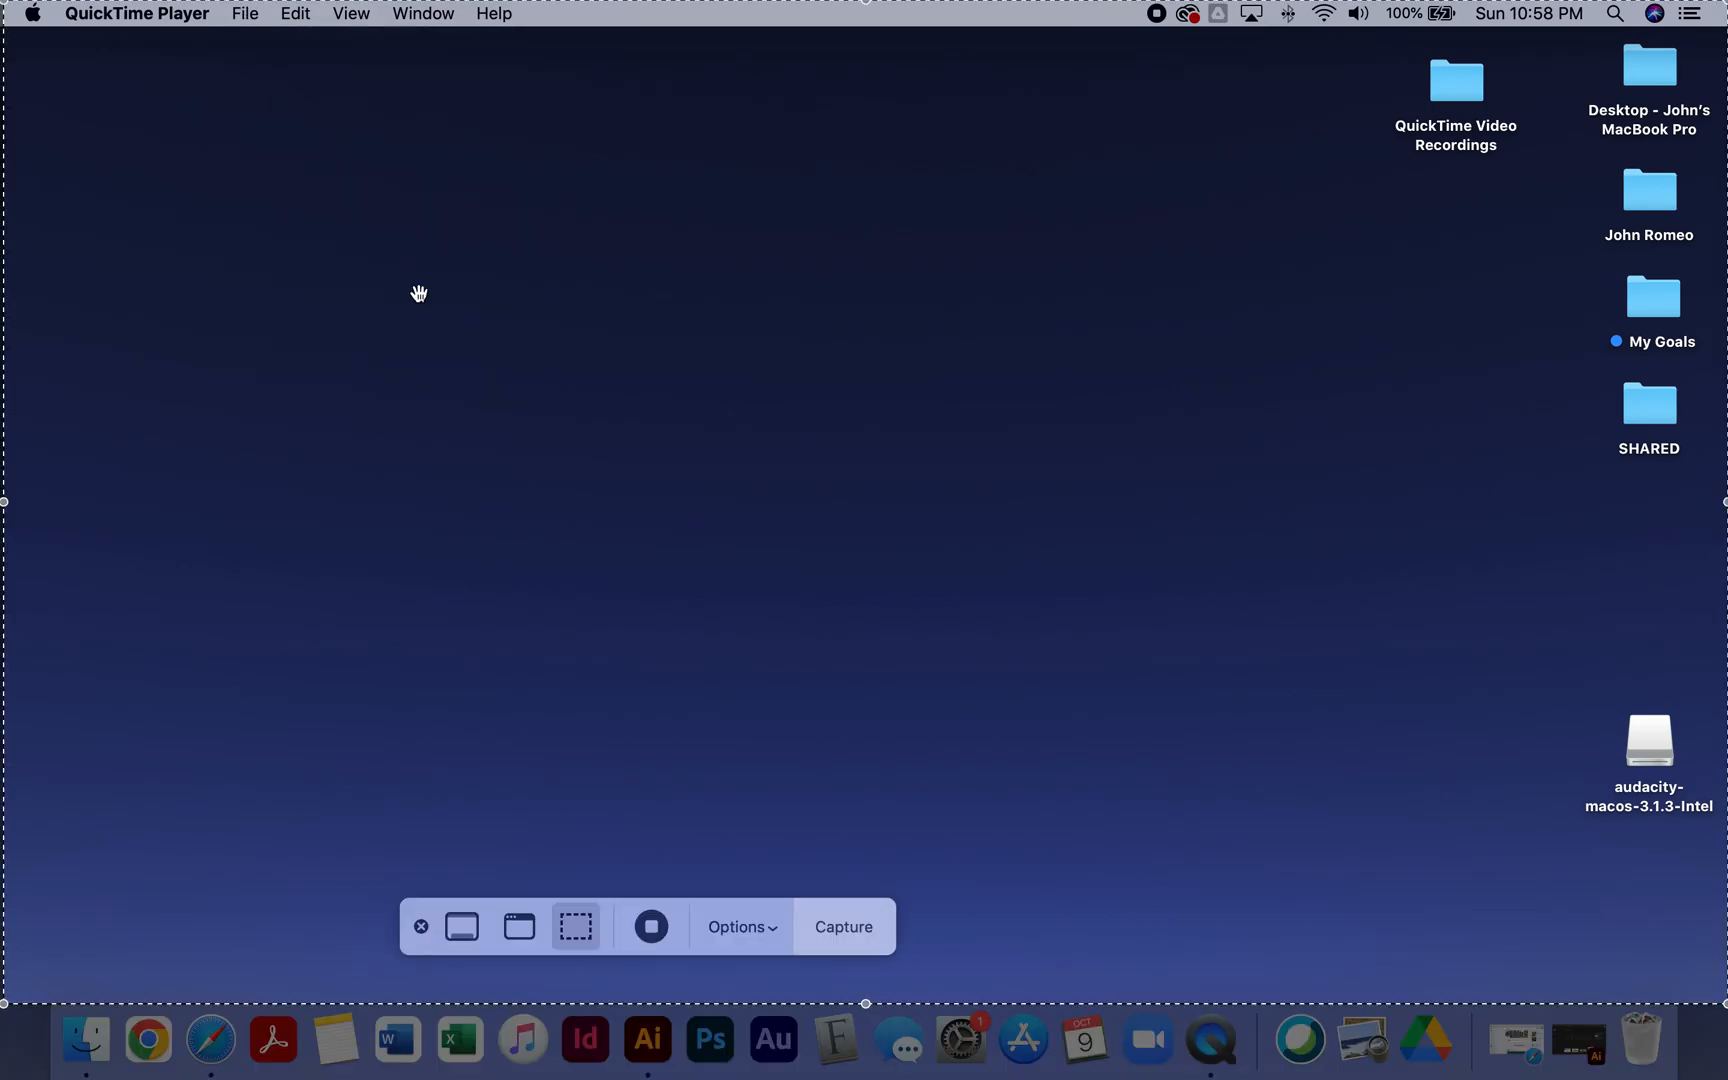